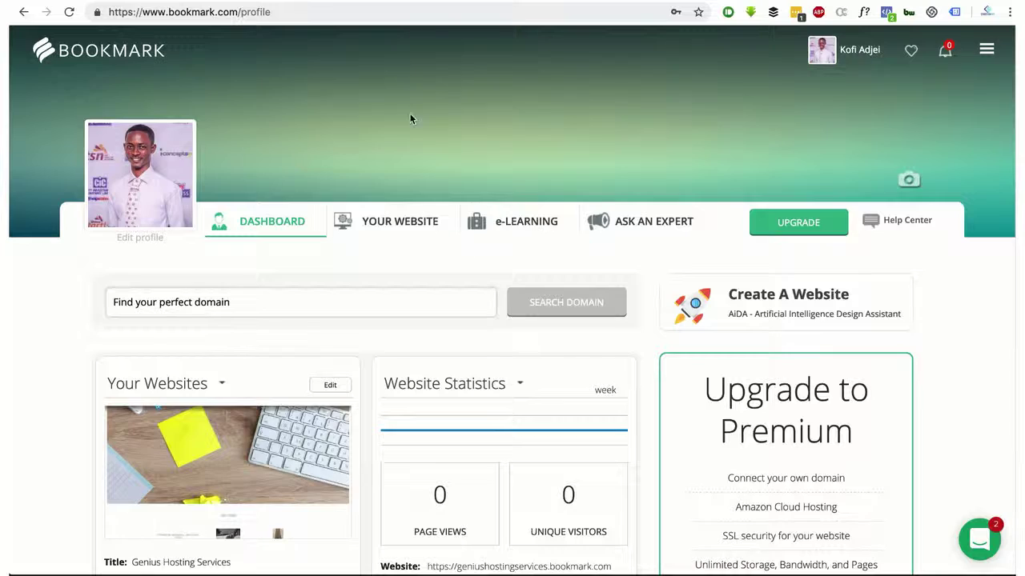
Switch to the Wikipedia 'Artificial intelligence' article
left_click(343, 1)
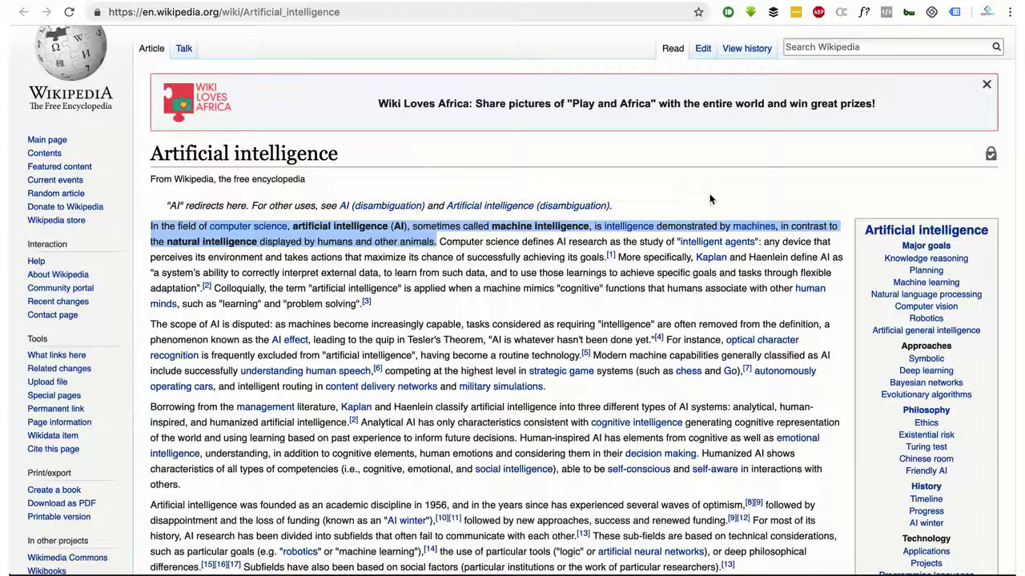
Highlight the phrase about natural intelligence in animals, then return to the Bookmark dashboard
left_click(649, 198)
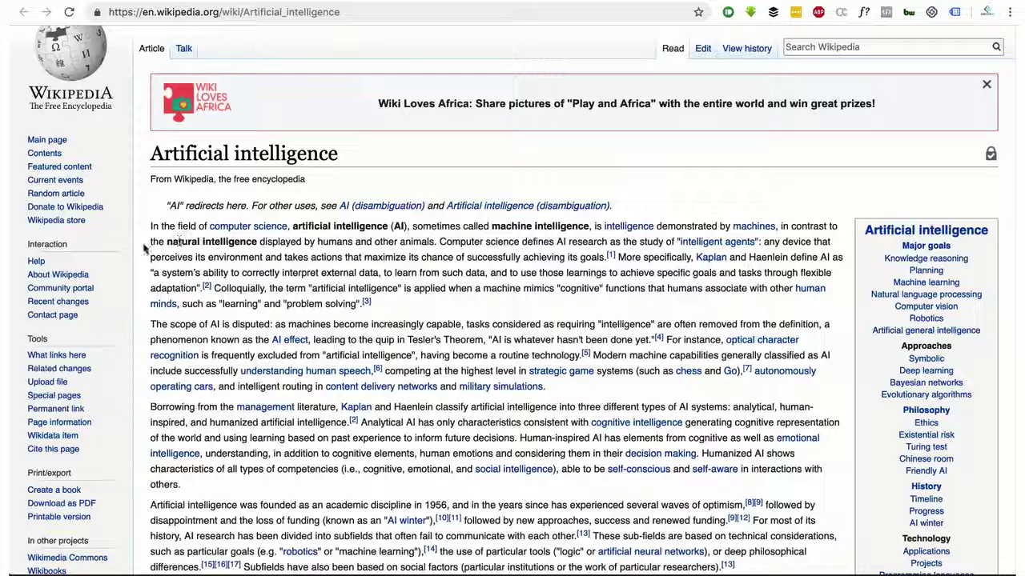
mouse_move(151, 241)
left_mouse_down()
mouse_move(268, 256)
mouse_move(435, 245)
mouse_move(439, 258)
mouse_move(440, 243)
mouse_move(312, 243)
mouse_move(142, 224)
mouse_move(147, 231)
left_mouse_up()
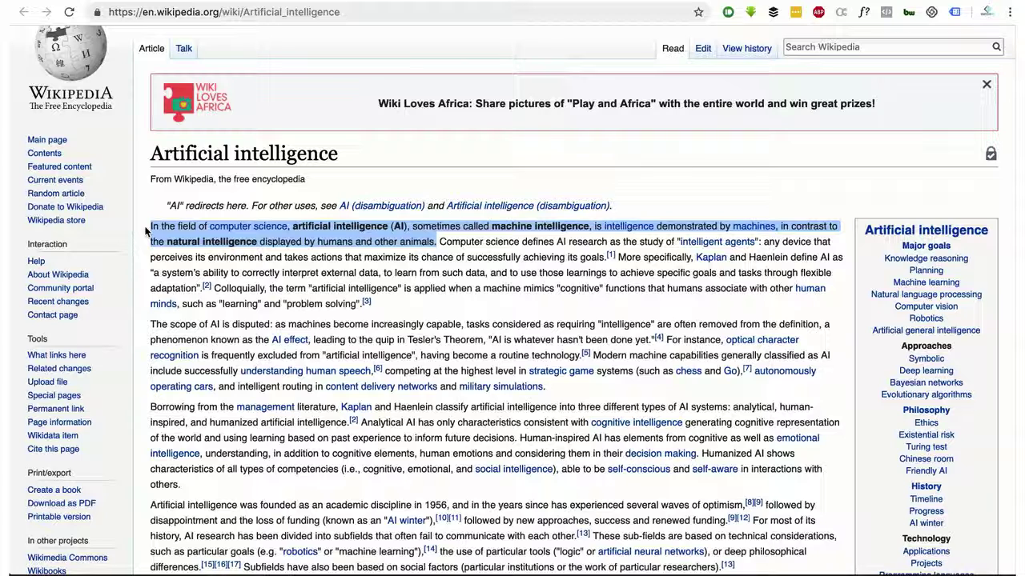
left_click(468, 2)
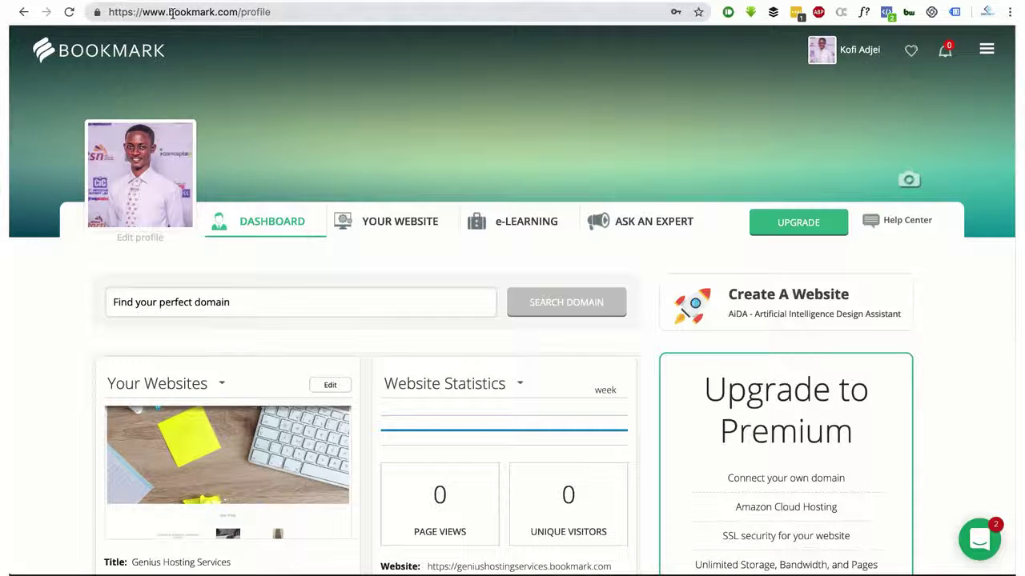
left_click_drag(169, 12, 240, 12)
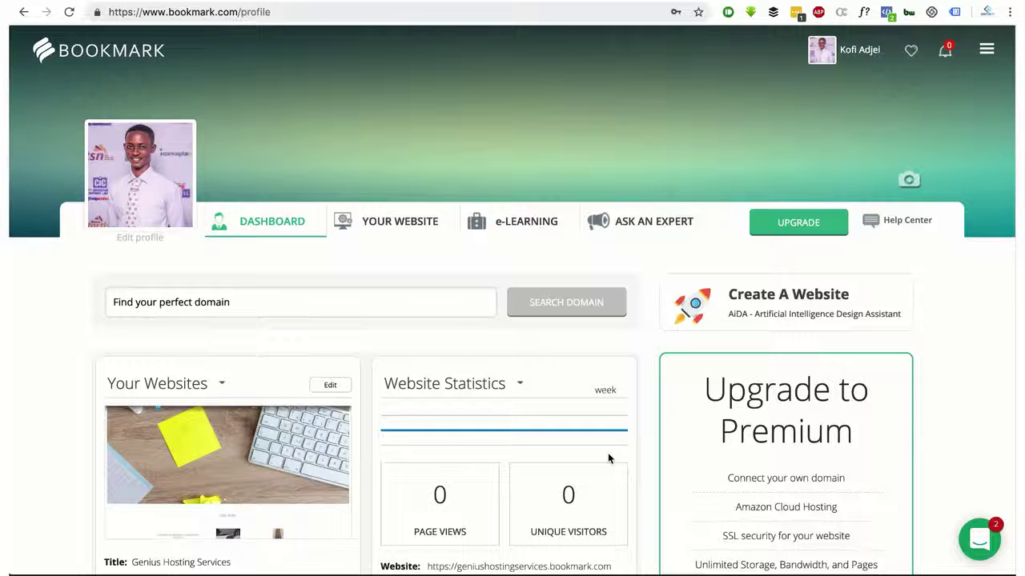
scroll(435, 446, "down", 15)
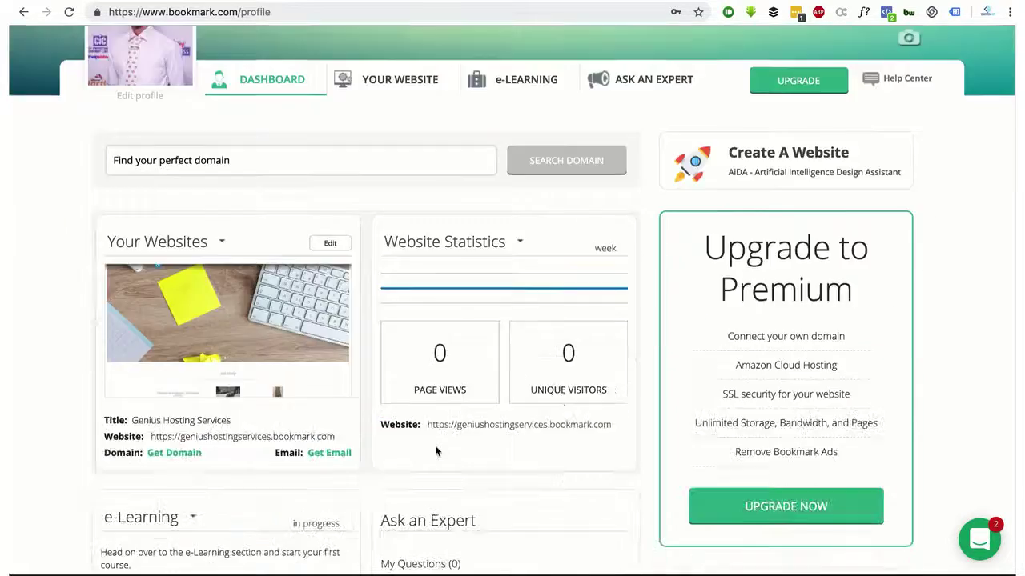
scroll(436, 446, "up", 15)
scroll(434, 452, "down", 10)
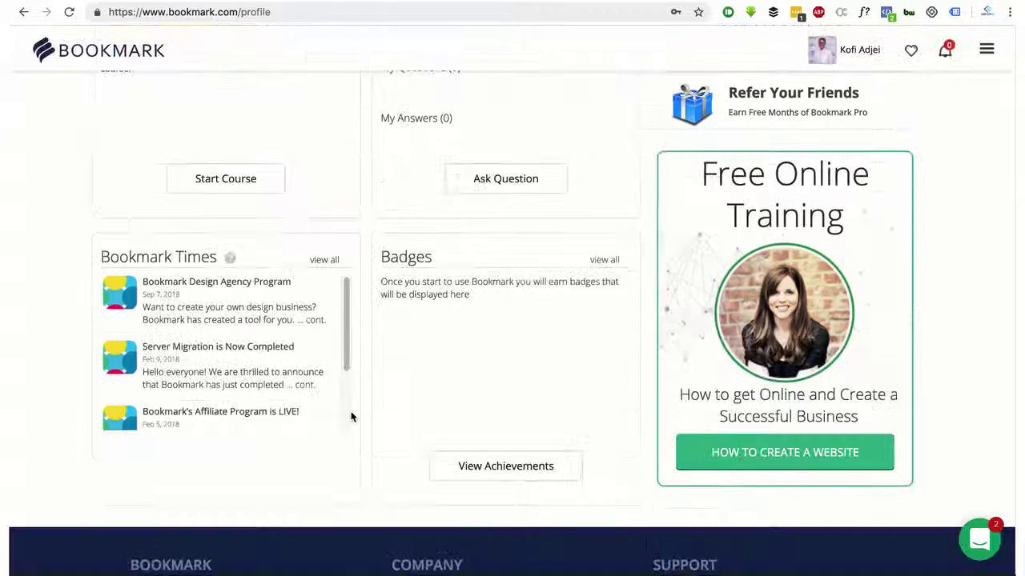
scroll(350, 414, "up", 10)
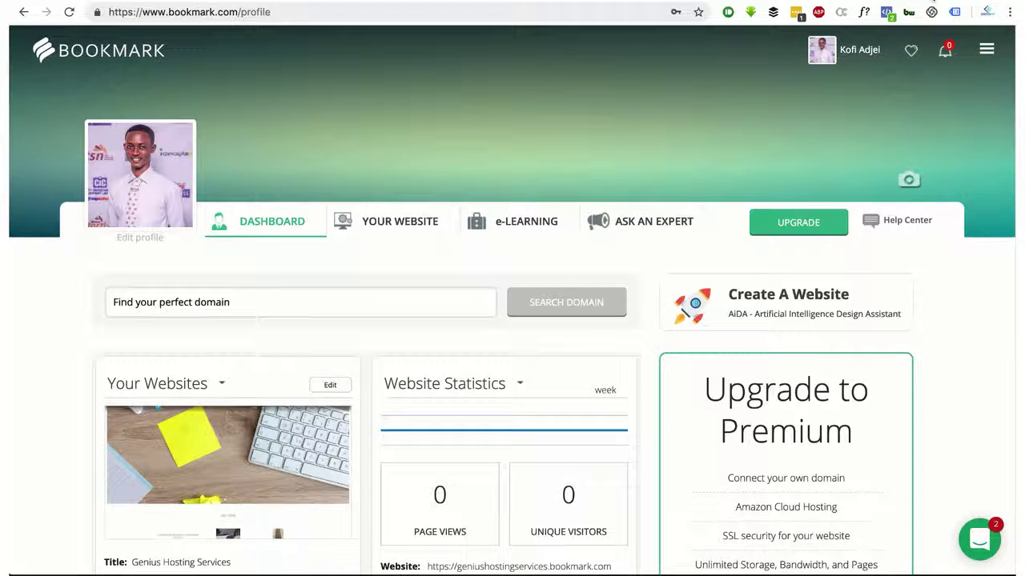
Load adjeikofi.com in a new browser tab using the 'ad' address suggestion
key("super+t")
type("ad")
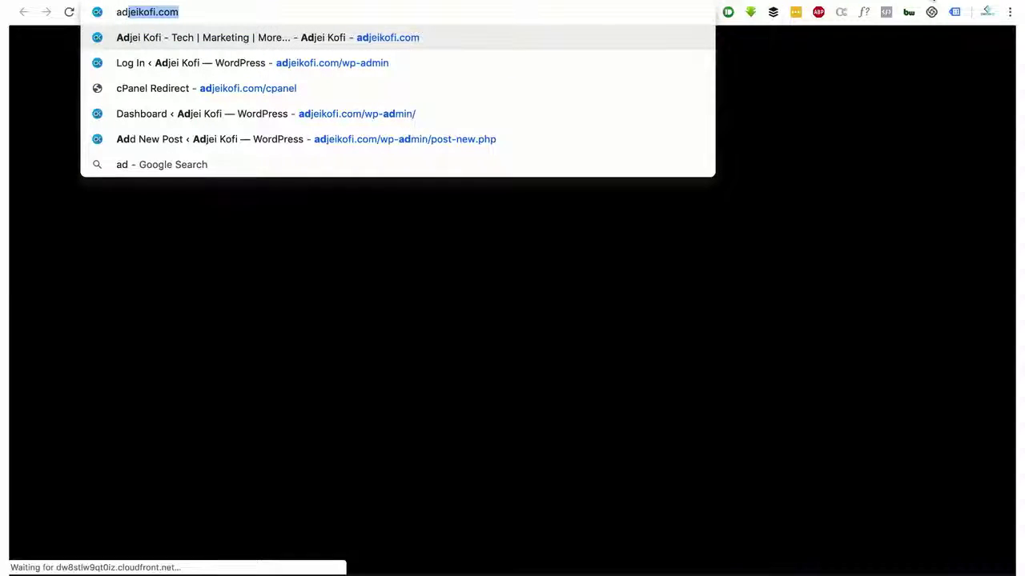
key("Return")
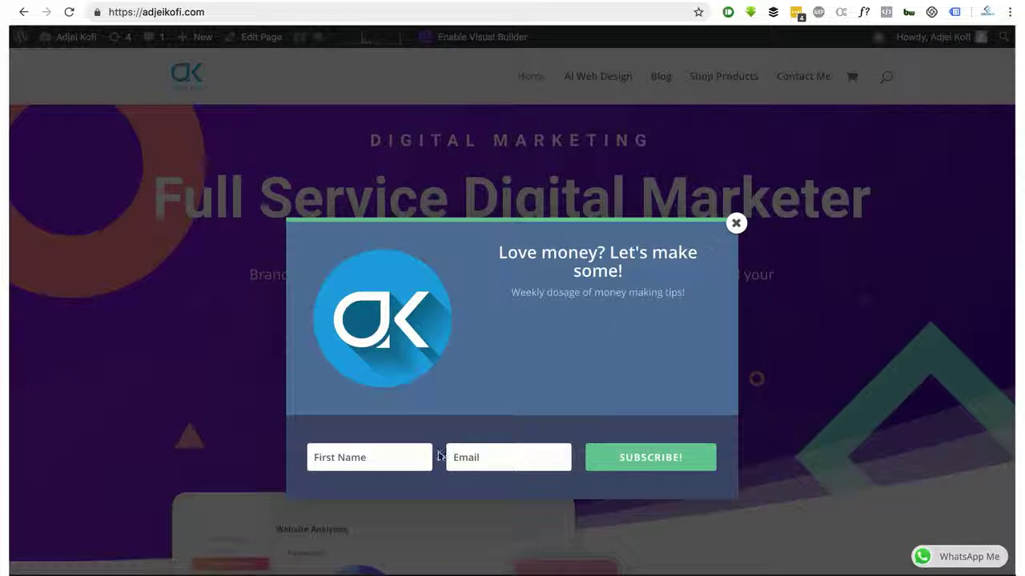
Try the subscribe popup's Email and First Name fields, then close the popup
left_click(520, 463)
left_click(406, 461)
left_click(465, 455)
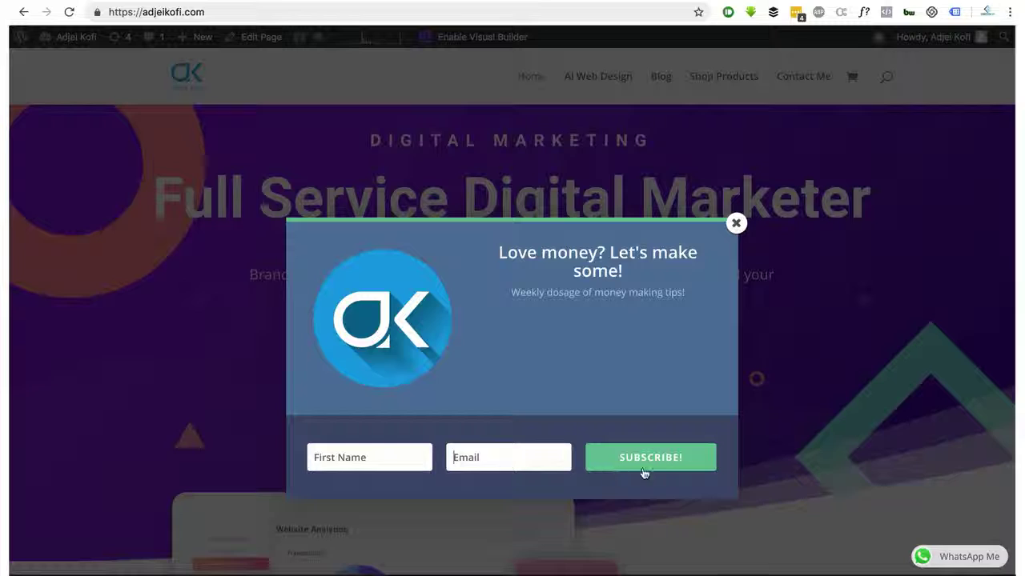
left_click(736, 223)
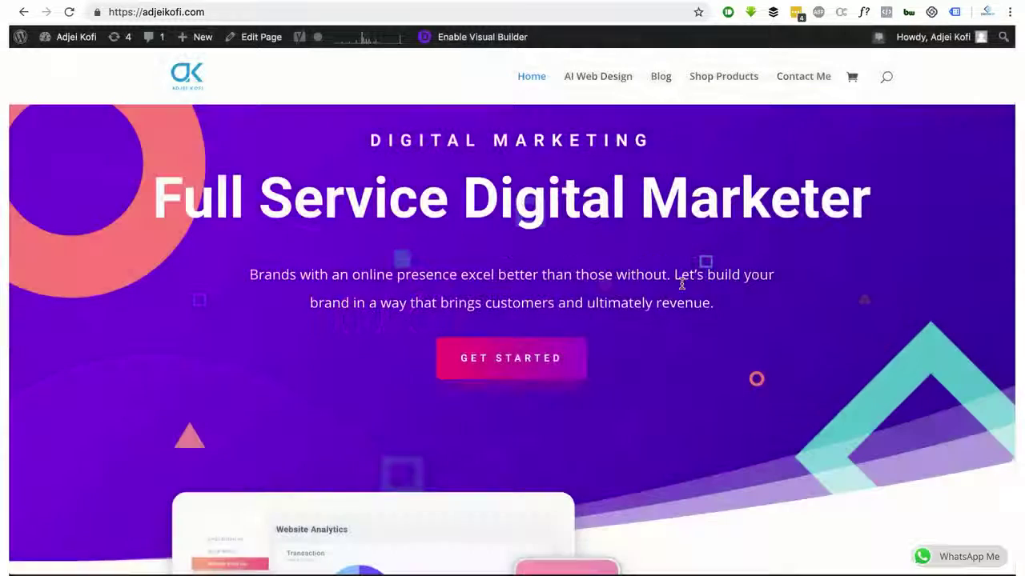
Scroll down through the adjeikofi.com homepage and back up
scroll(627, 342, "down", 5)
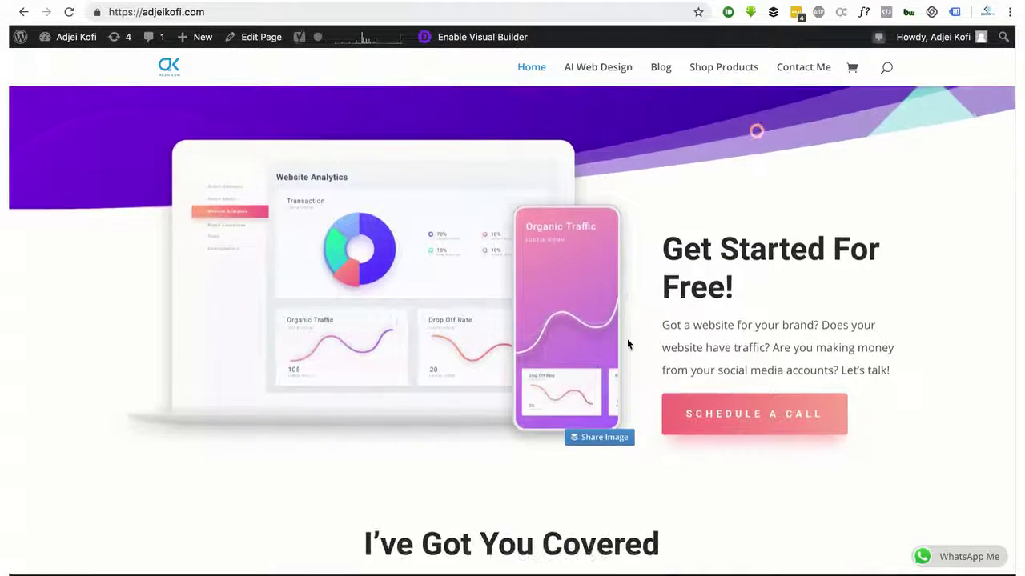
scroll(628, 343, "down", 6)
scroll(416, 278, "down", 8)
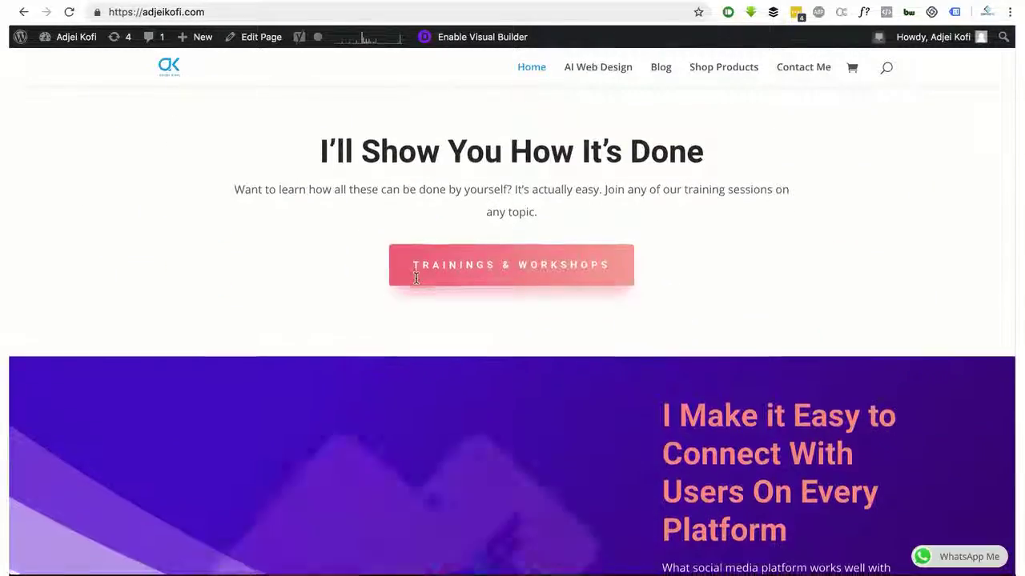
scroll(508, 327, "down", 6)
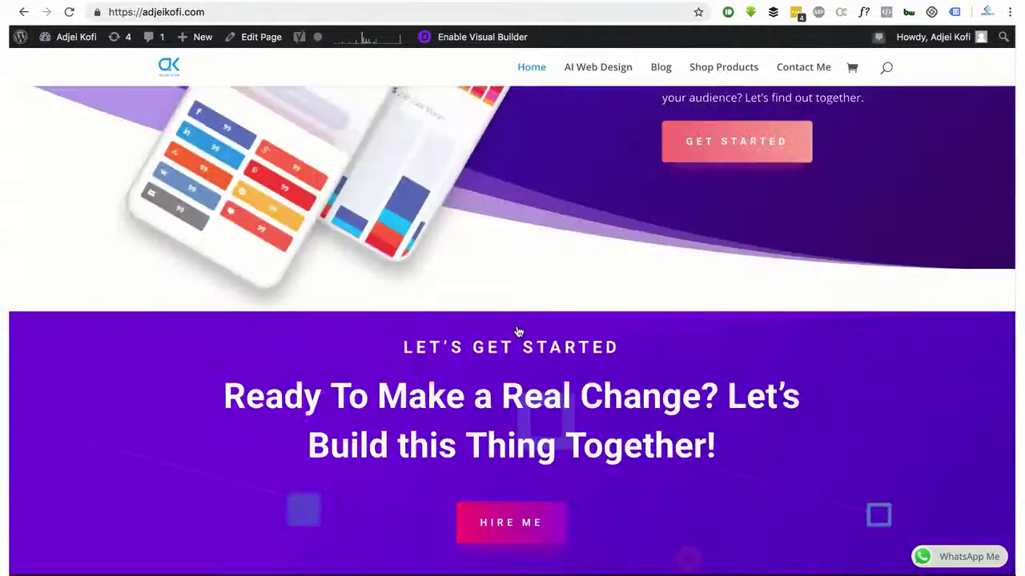
scroll(517, 331, "down", 10)
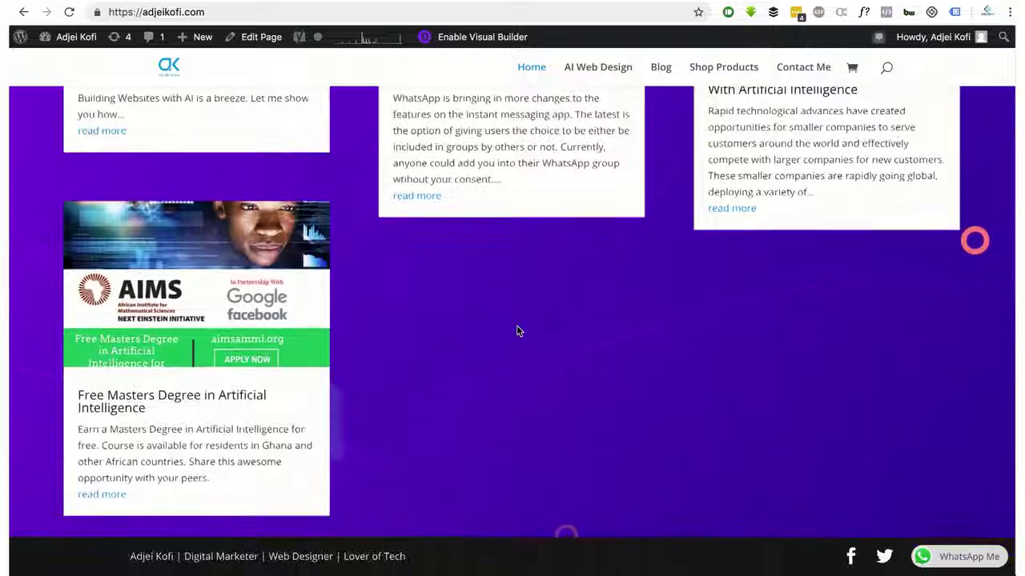
scroll(516, 330, "up", 6)
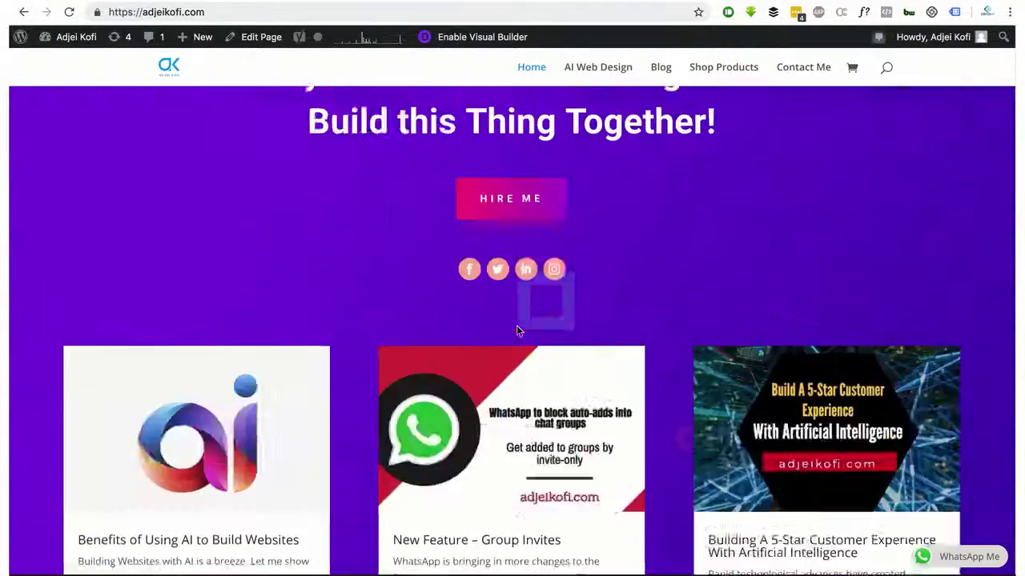
scroll(516, 330, "up", 15)
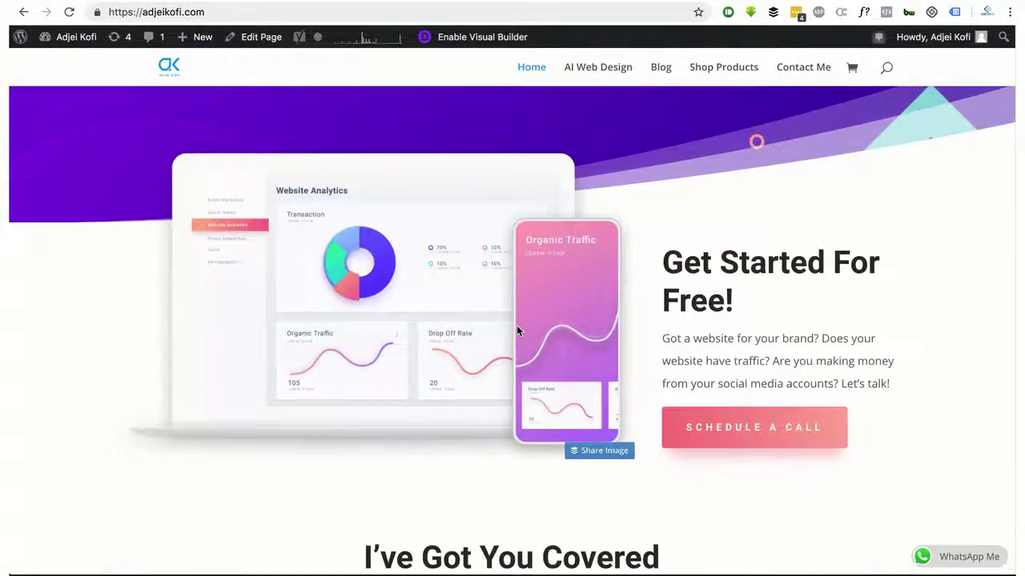
scroll(517, 330, "up", 4)
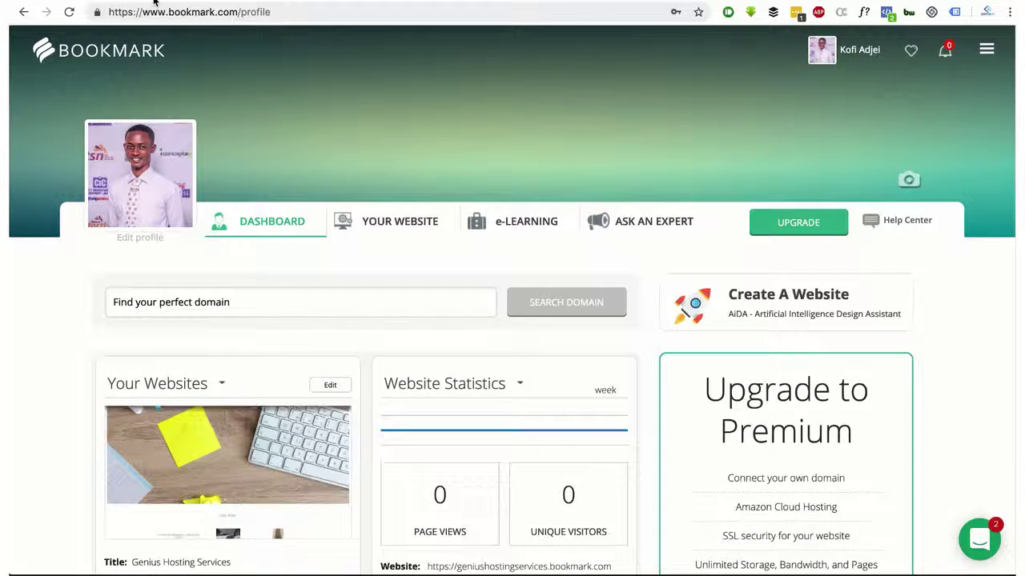
Show the Your Websites list with Go Digital and the unpublished Genius Hosting Services
scroll(199, 52, "down", 10)
scroll(199, 57, "up", 5)
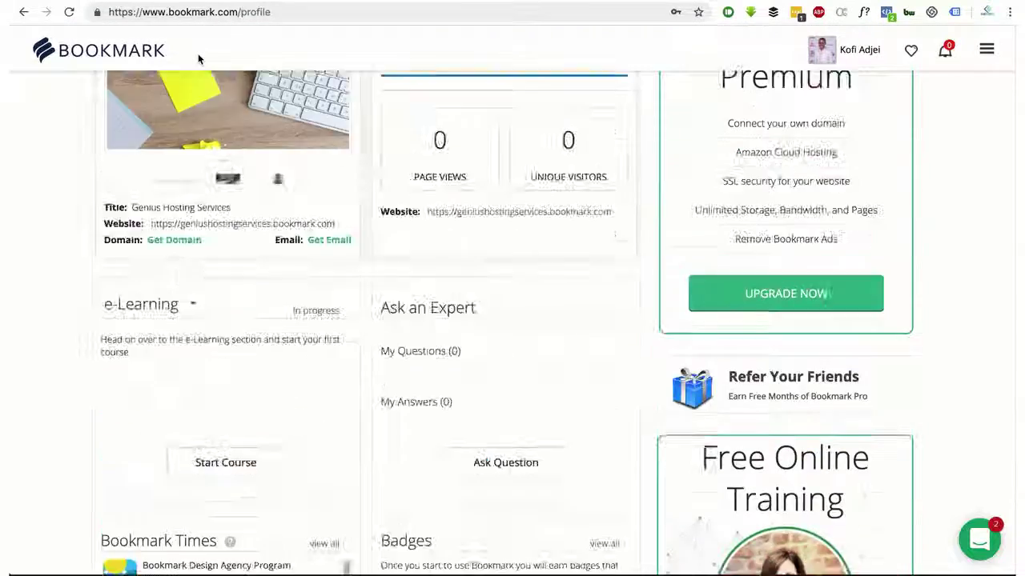
scroll(199, 56, "up", 5)
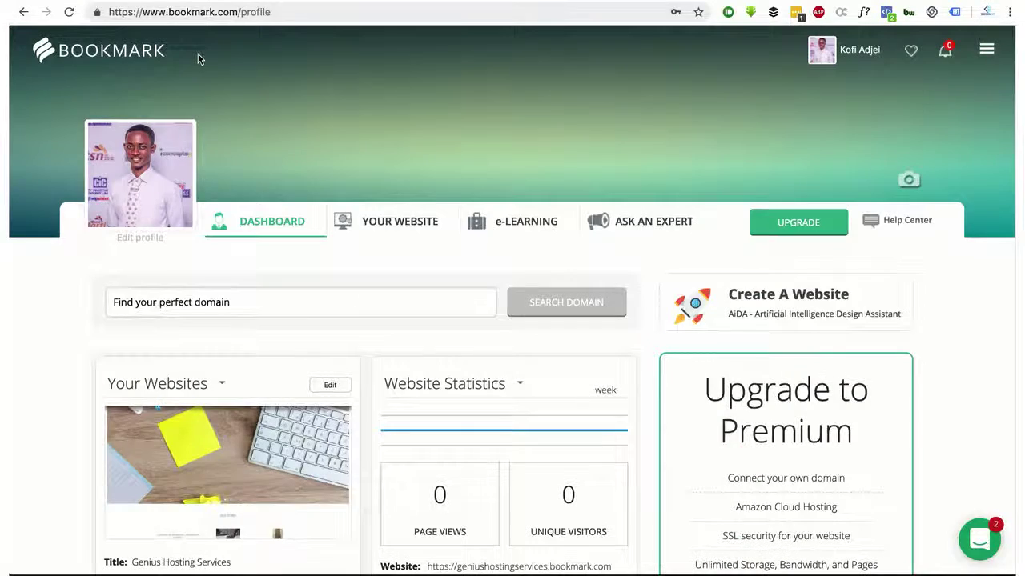
left_click(414, 230)
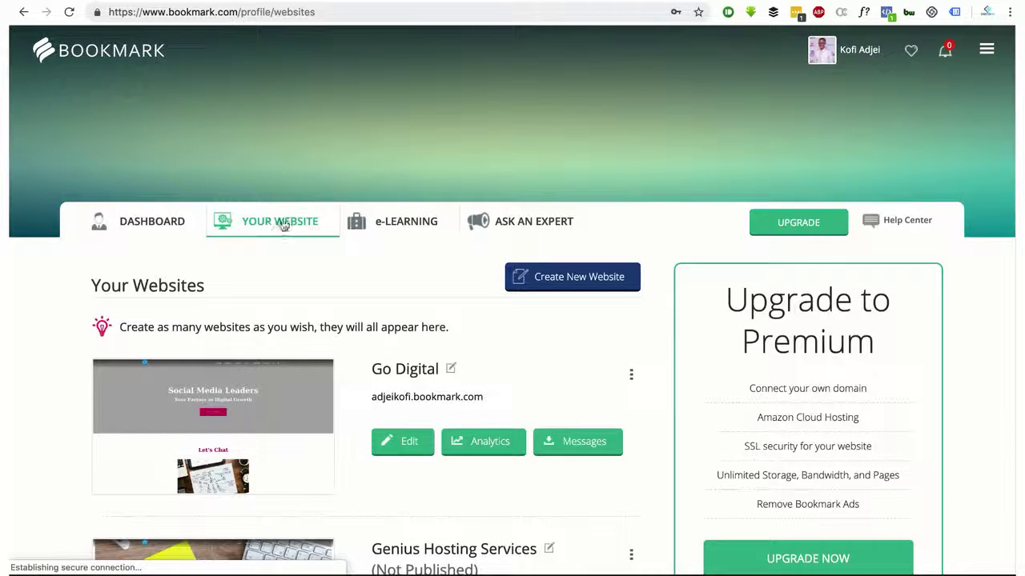
scroll(288, 222, "down", 3)
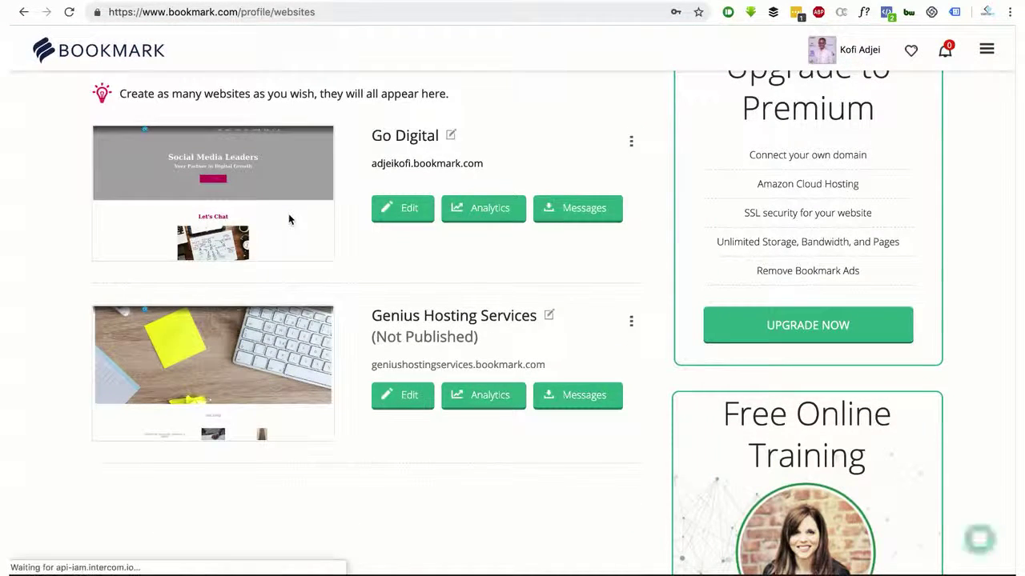
scroll(289, 219, "up", 3)
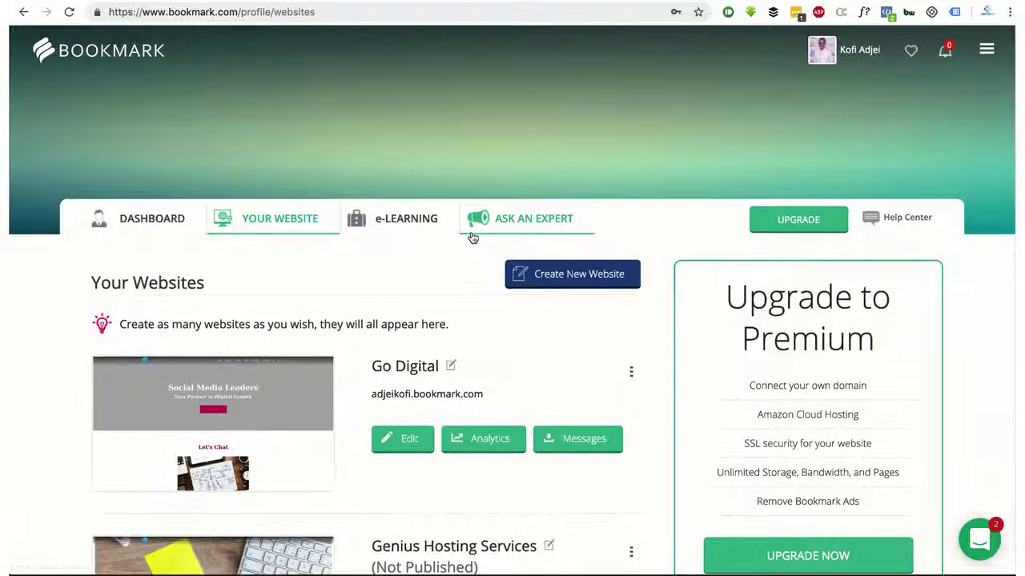
scroll(472, 237, "down", 1)
scroll(472, 238, "up", 1)
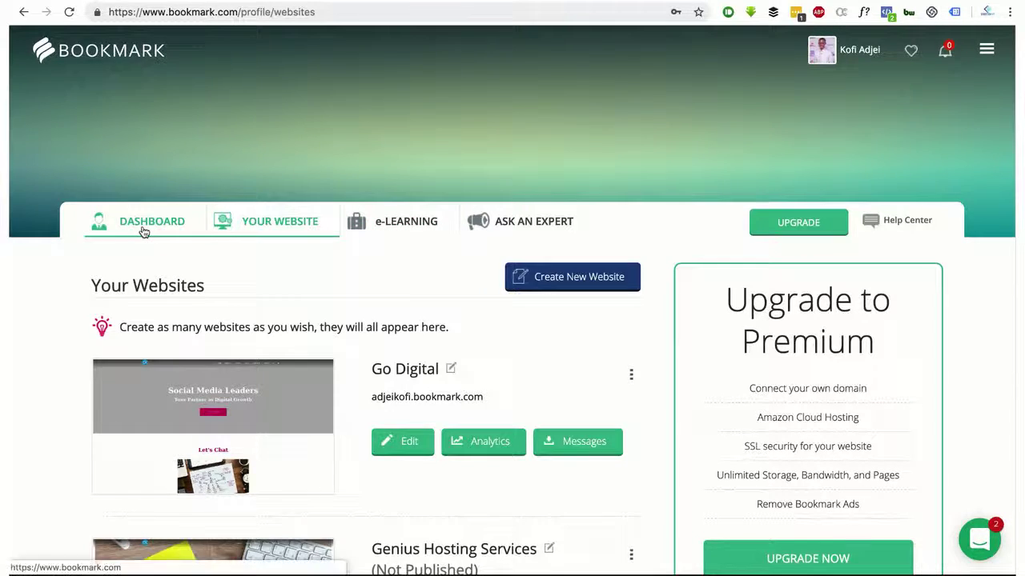
Open the e-Learning section and scroll down through its course cards
left_click(406, 221)
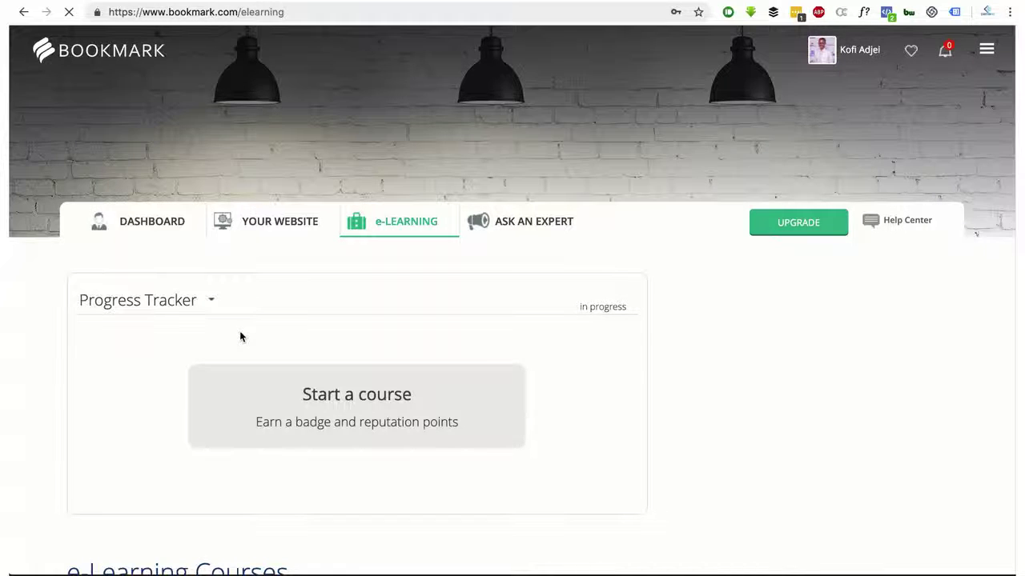
scroll(239, 332, "down", 3)
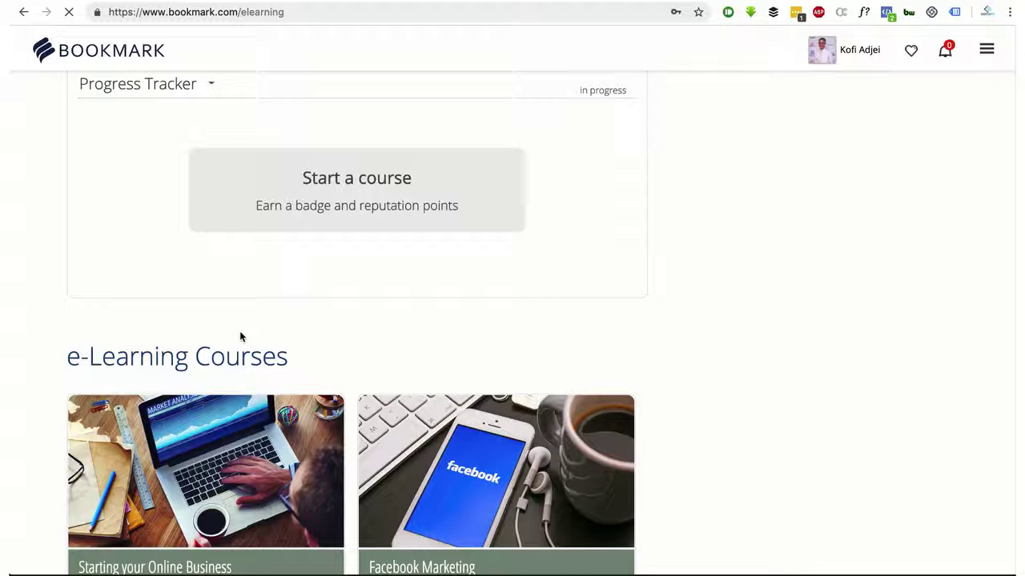
scroll(240, 334, "down", 2)
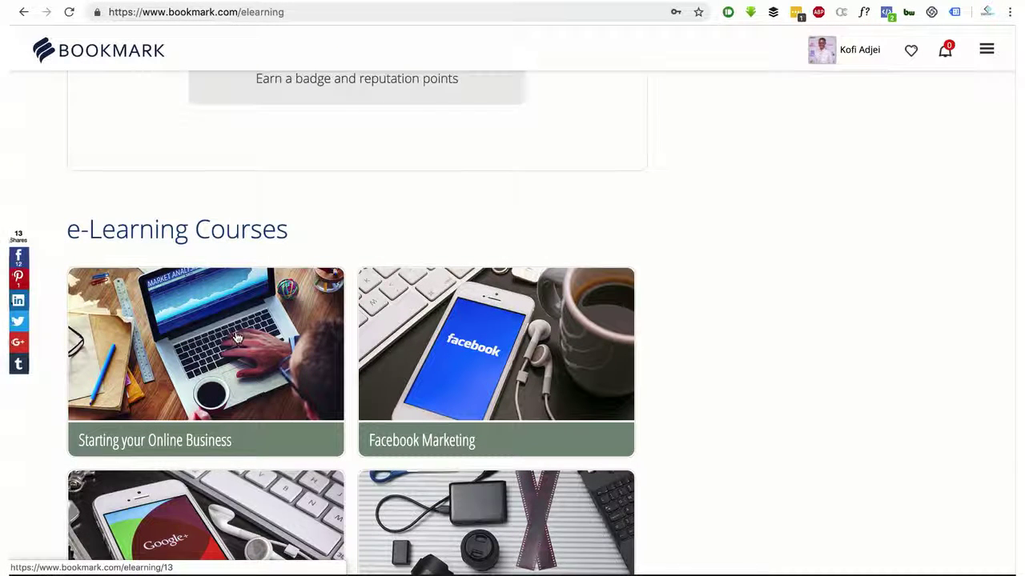
scroll(487, 379, "down", 3)
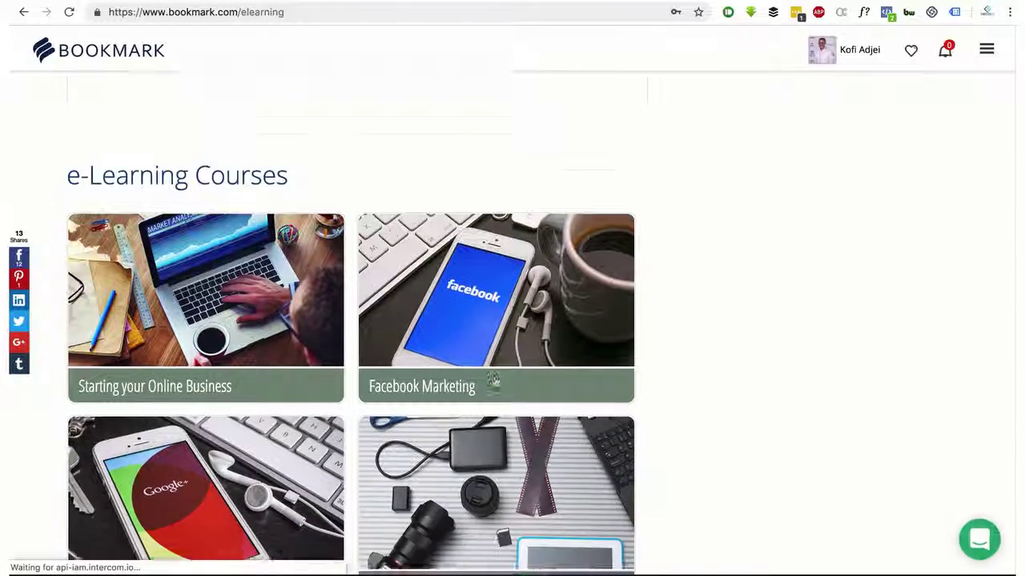
scroll(487, 379, "down", 12)
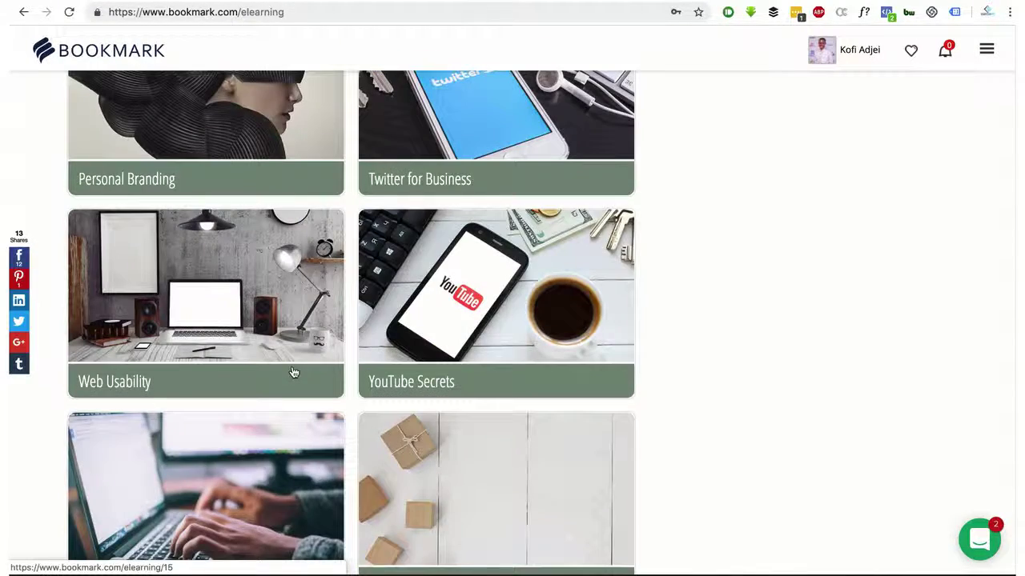
scroll(293, 372, "down", 5)
Scroll back up the e-Learning course list toward the top
scroll(293, 373, "up", 10)
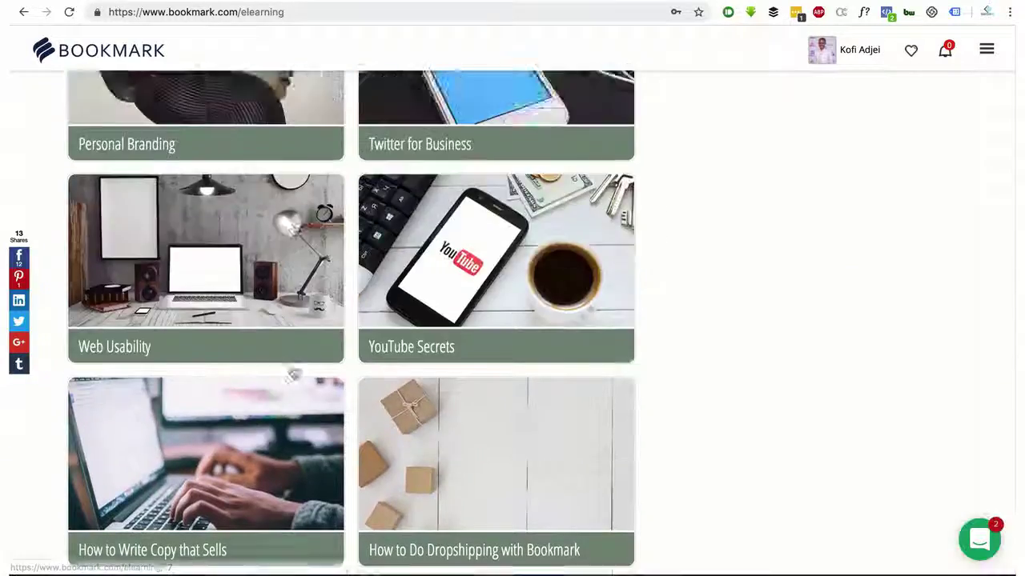
scroll(294, 372, "up", 1)
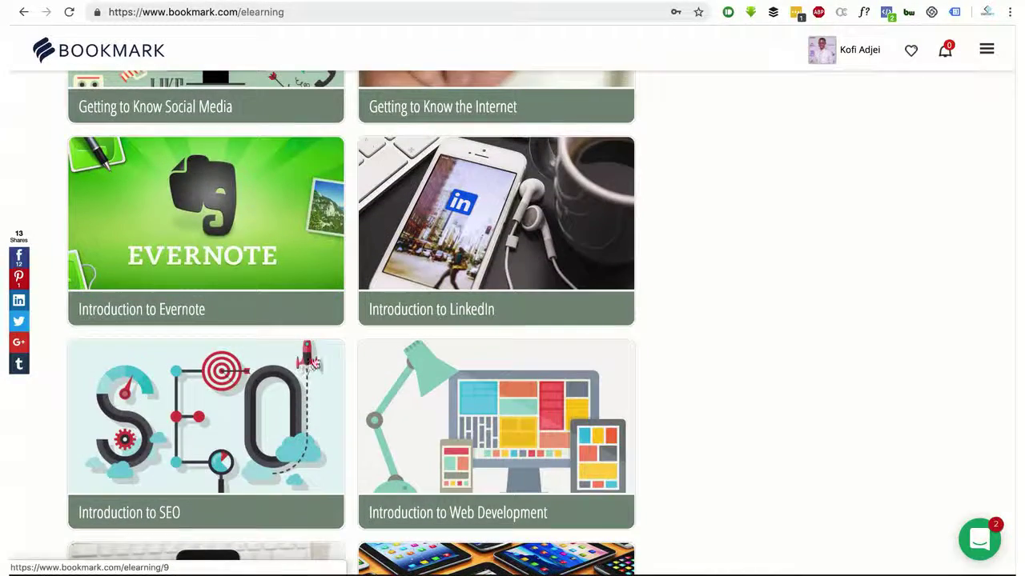
scroll(447, 256, "up", 1)
scroll(446, 256, "up", 4)
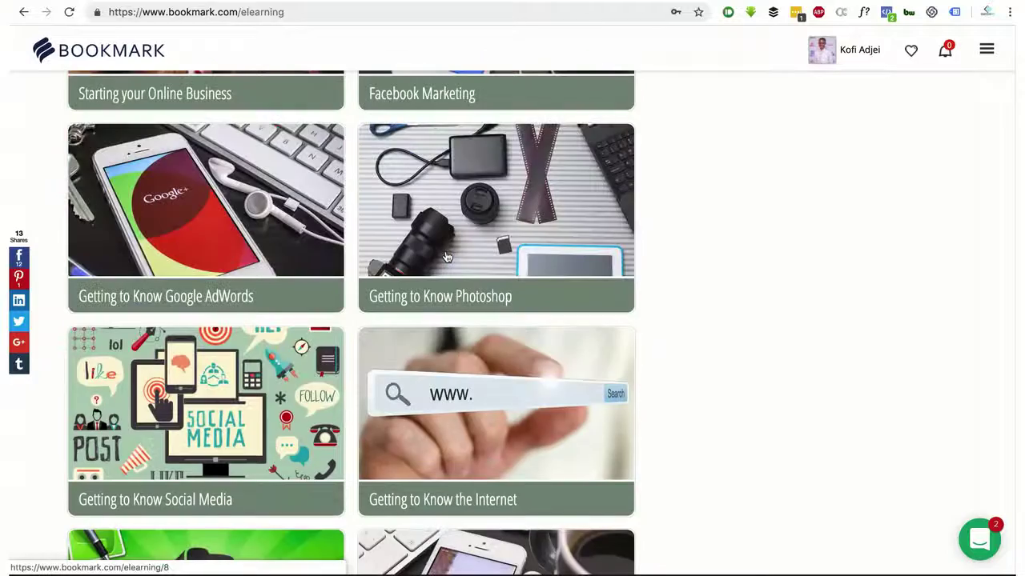
scroll(447, 256, "up", 10)
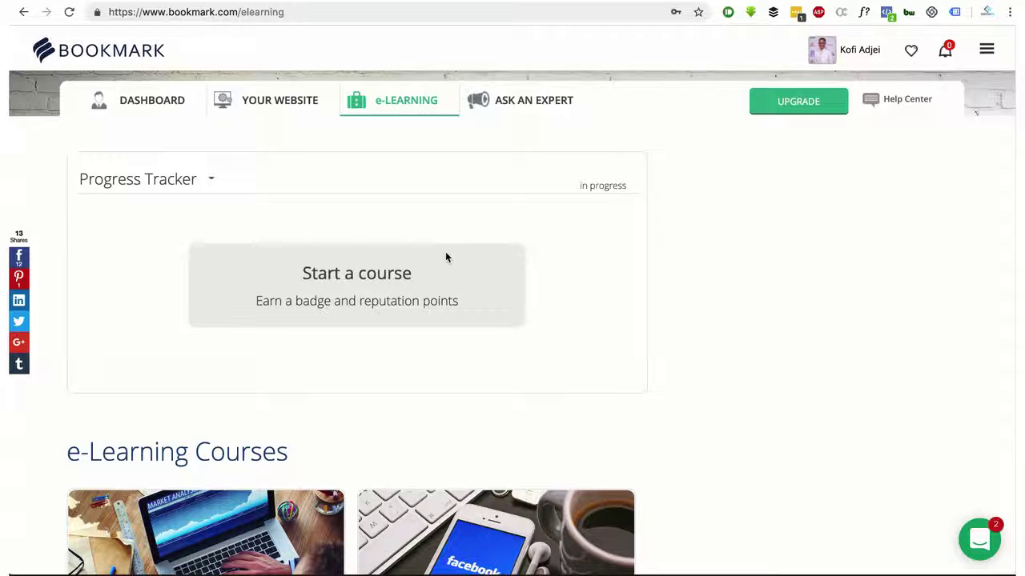
scroll(445, 256, "down", 5)
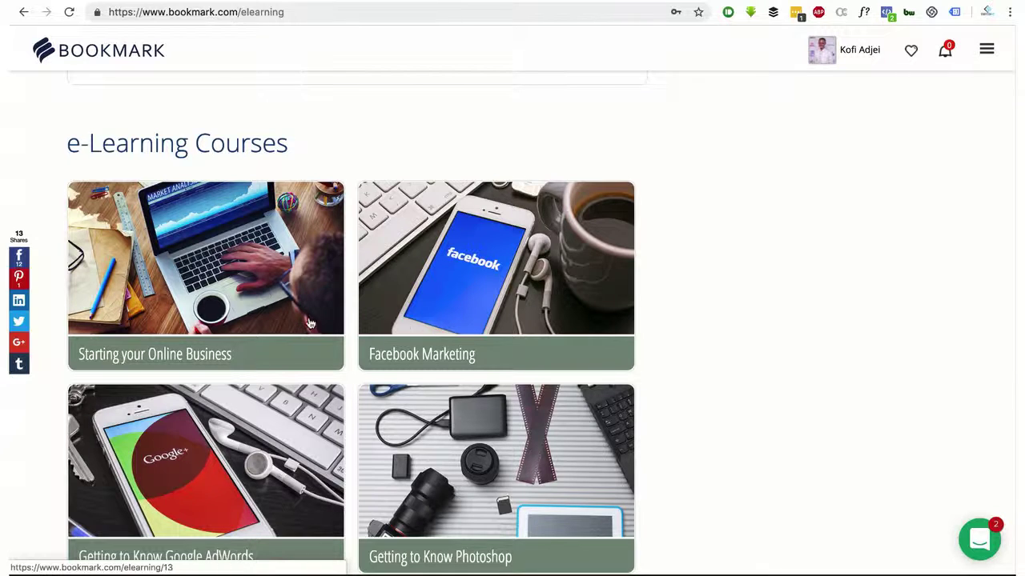
scroll(644, 276, "down", 5)
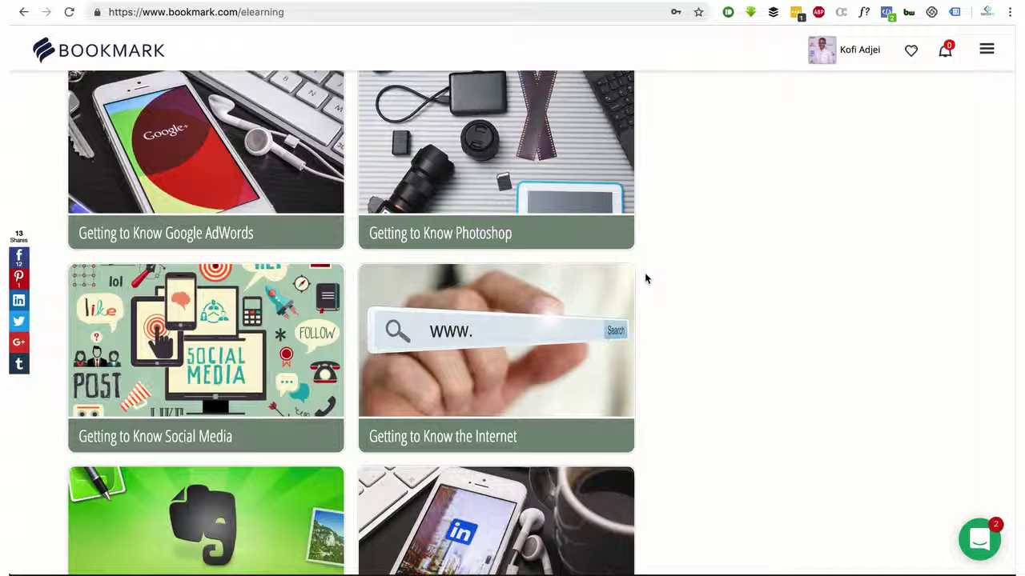
scroll(359, 245, "up", 8)
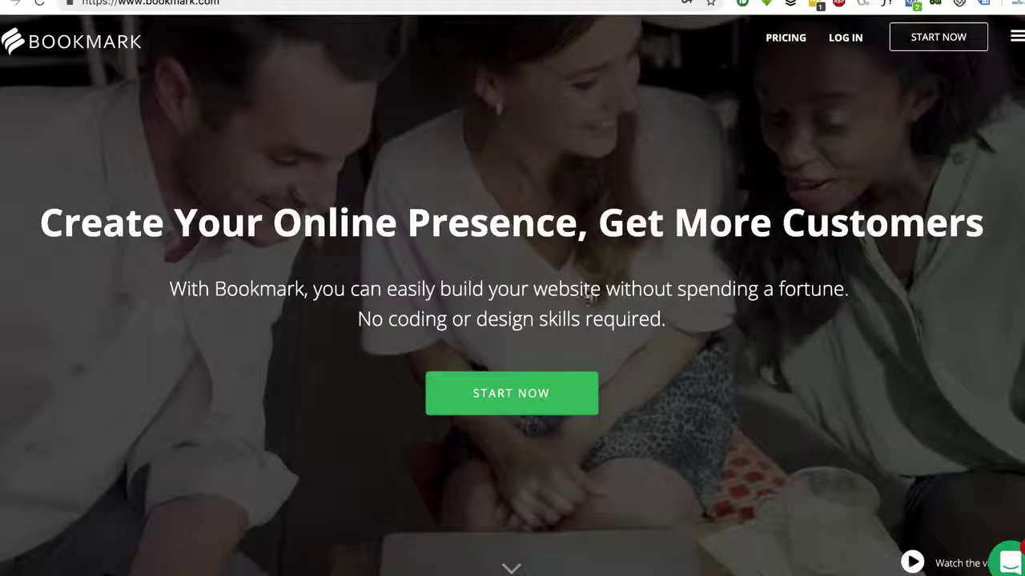
scroll(305, 129, "down", 1)
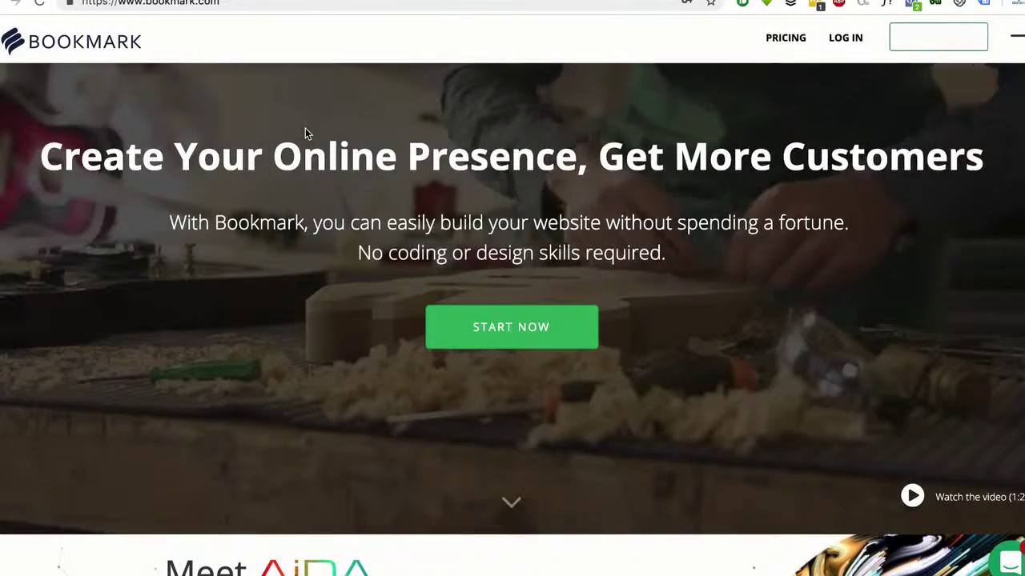
scroll(305, 130, "down", 4)
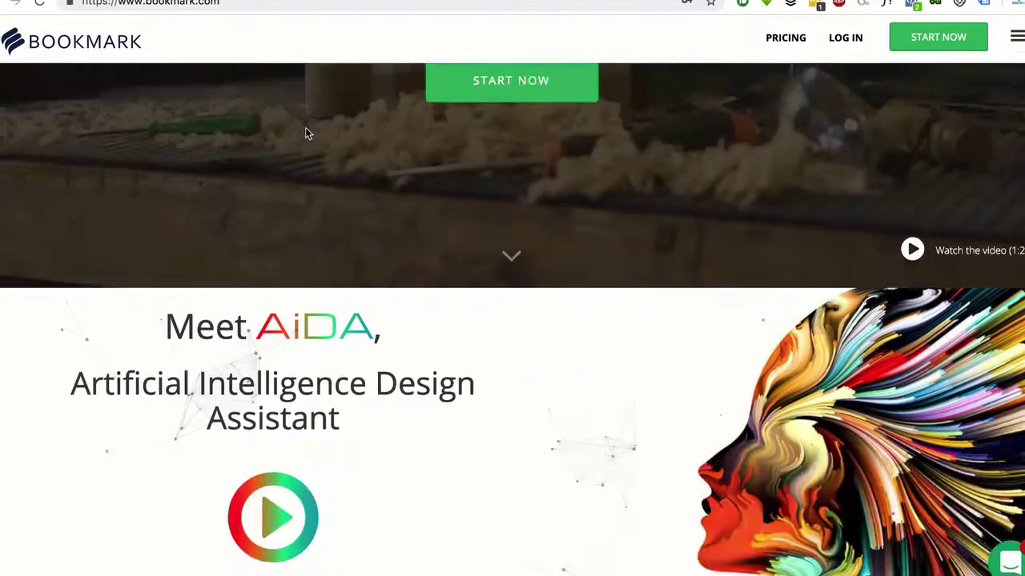
scroll(384, 207, "down", 5)
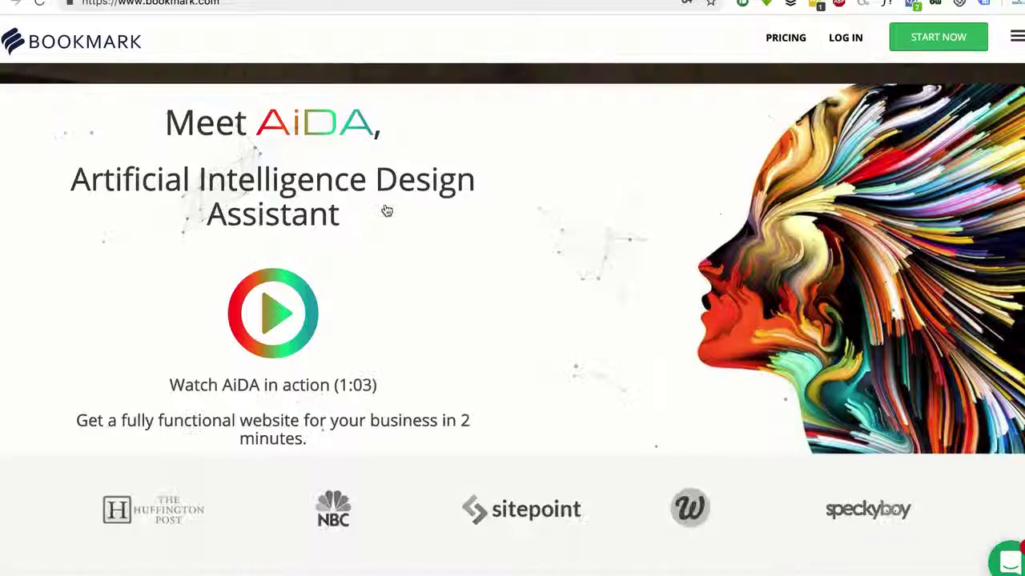
scroll(385, 210, "down", 5)
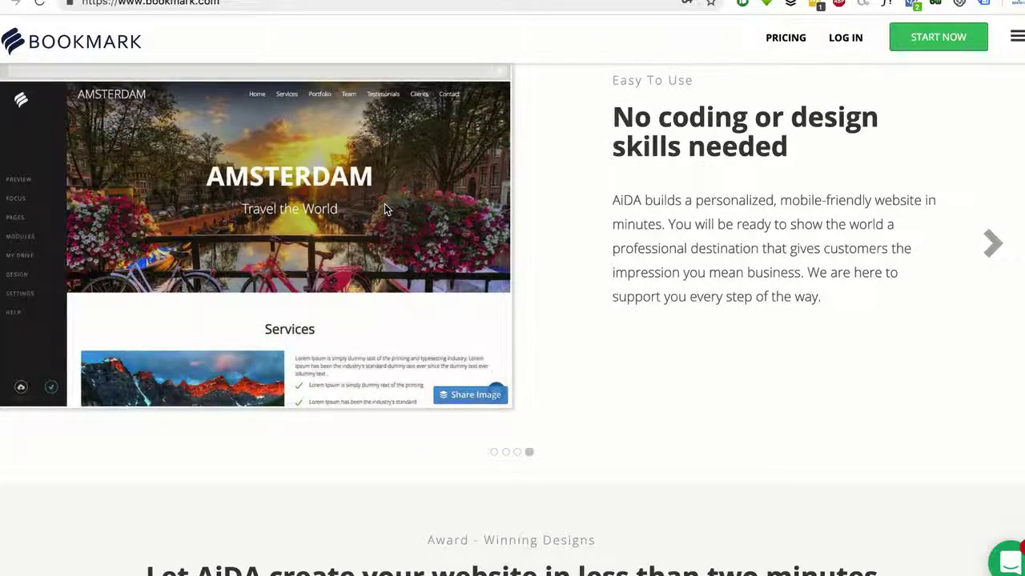
scroll(384, 210, "down", 3)
scroll(385, 210, "down", 5)
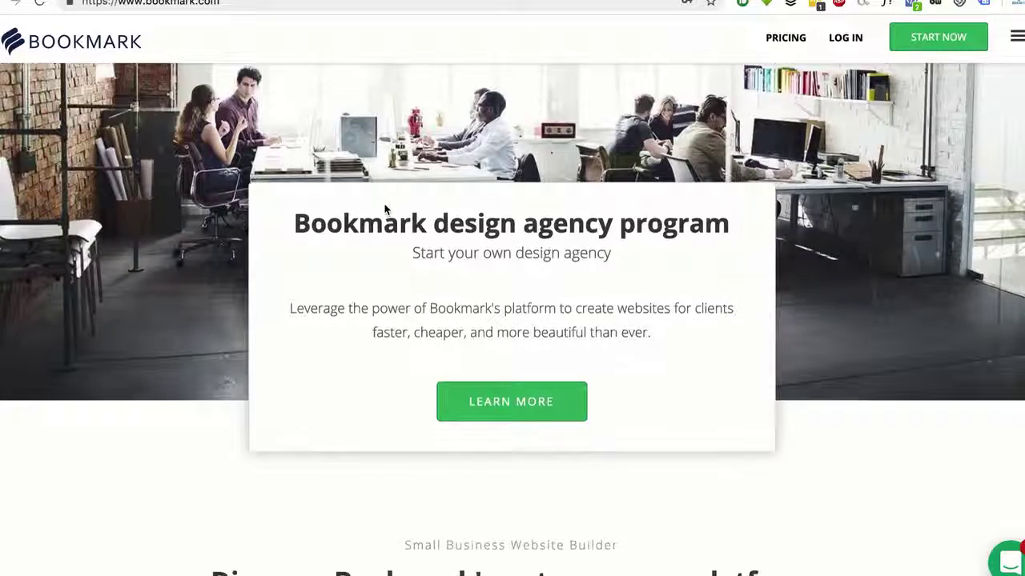
scroll(405, 225, "down", 10)
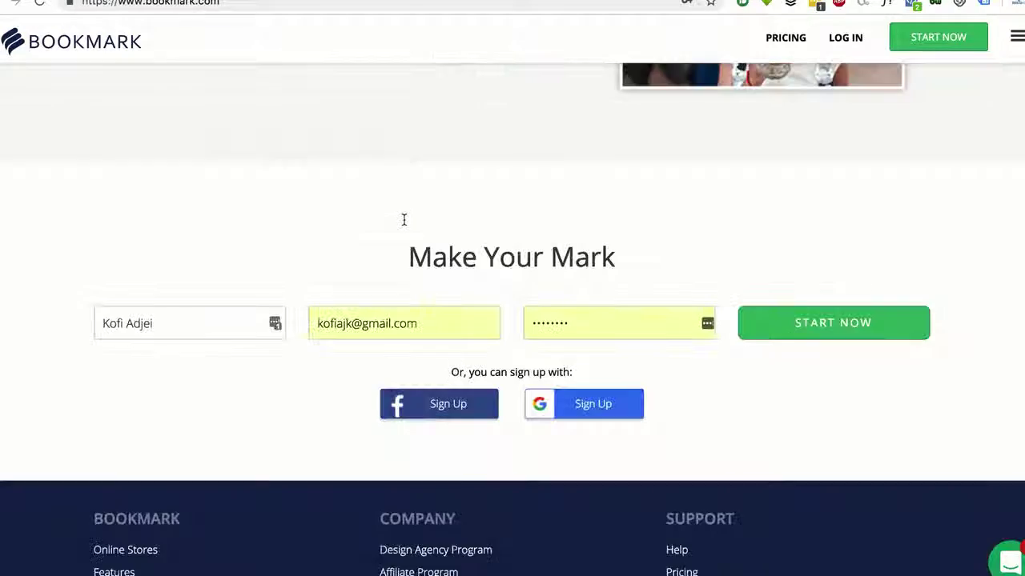
scroll(405, 225, "up", 15)
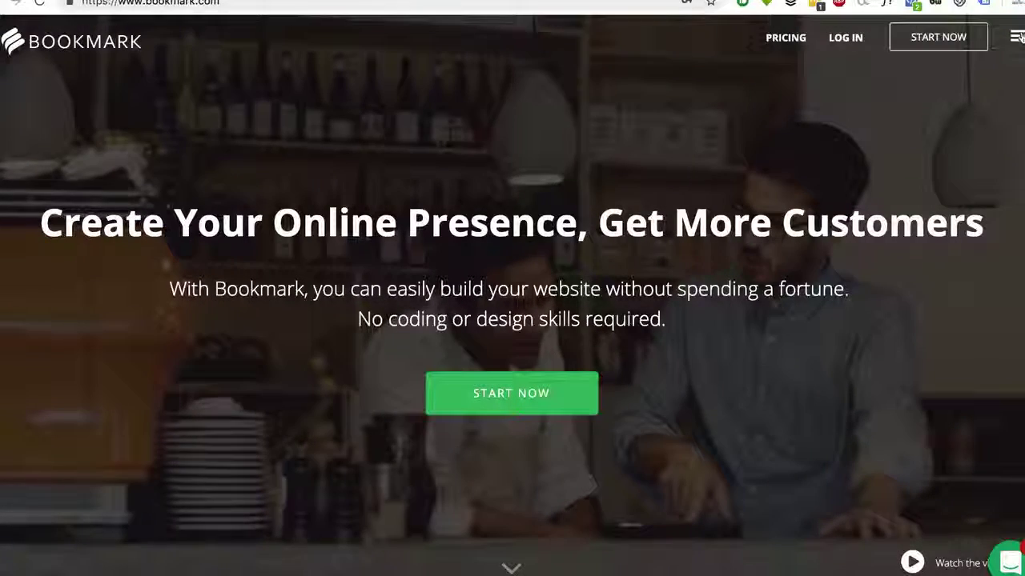
Log back into the Bookmark account with the saved details via 'Already have Account? Log in'
left_click(1015, 38)
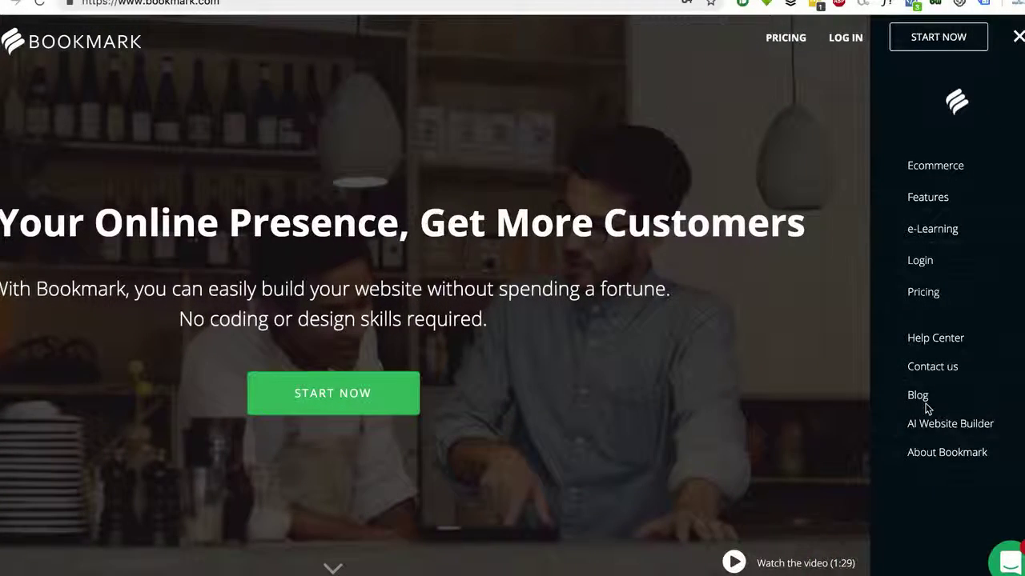
left_click(934, 39)
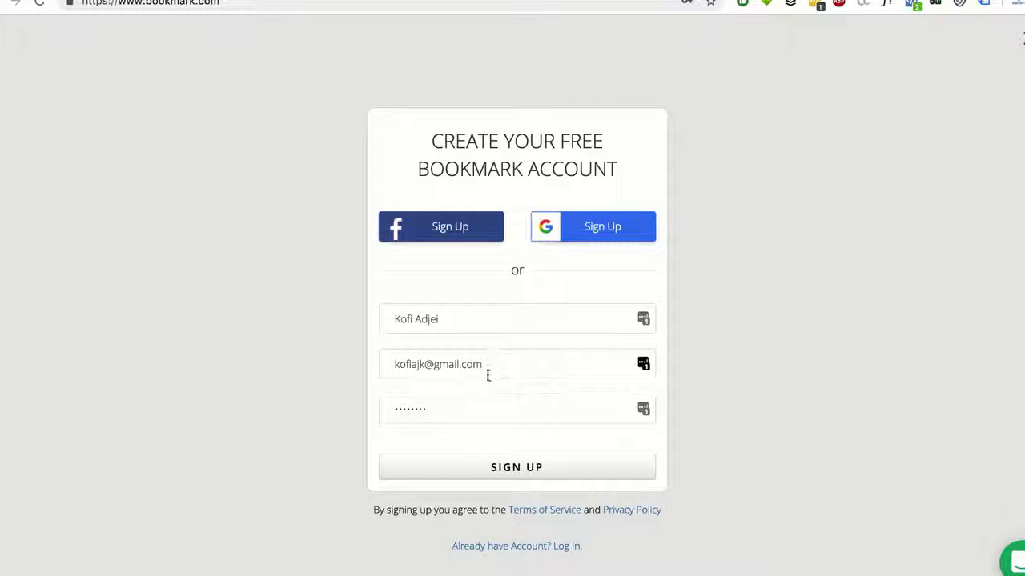
left_click(549, 549)
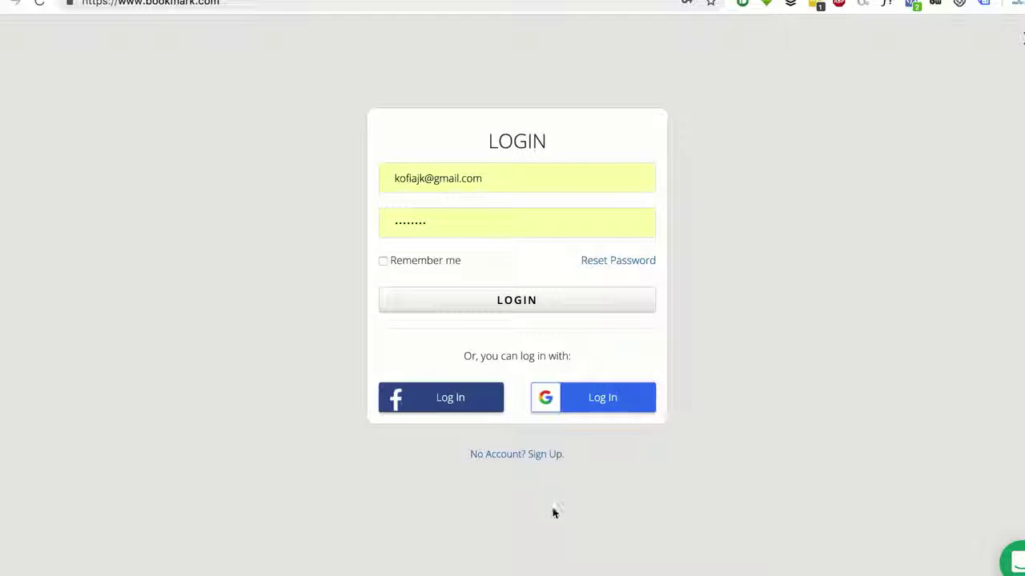
left_click(506, 312)
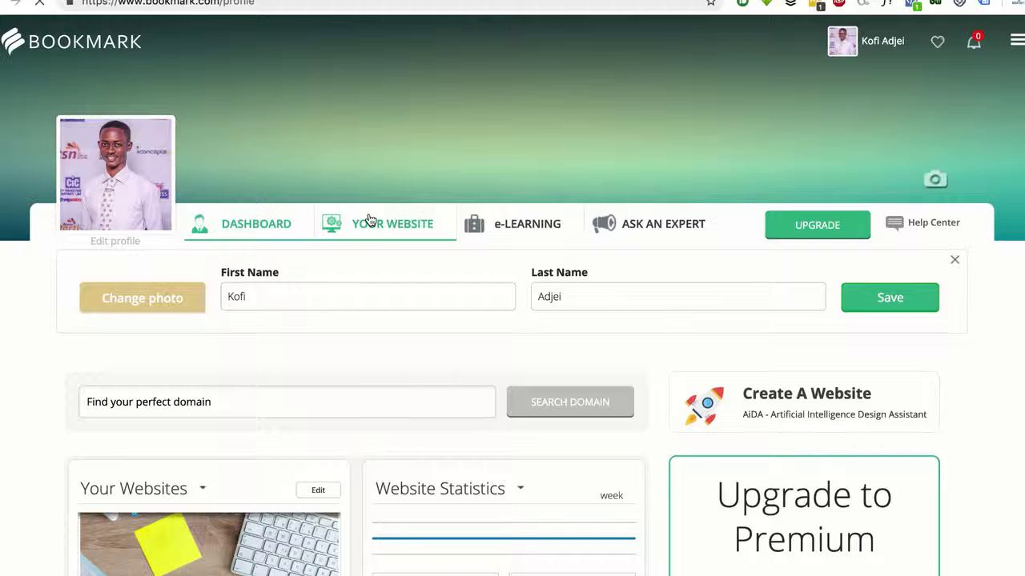
Review the Your Websites list and start a new website with AiDA
left_click(371, 222)
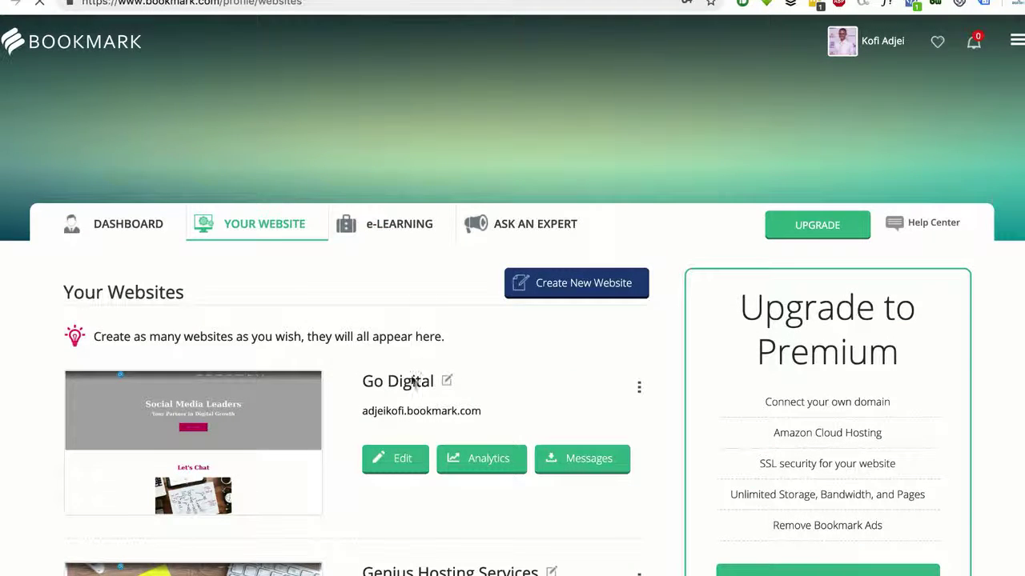
scroll(394, 397, "down", 1)
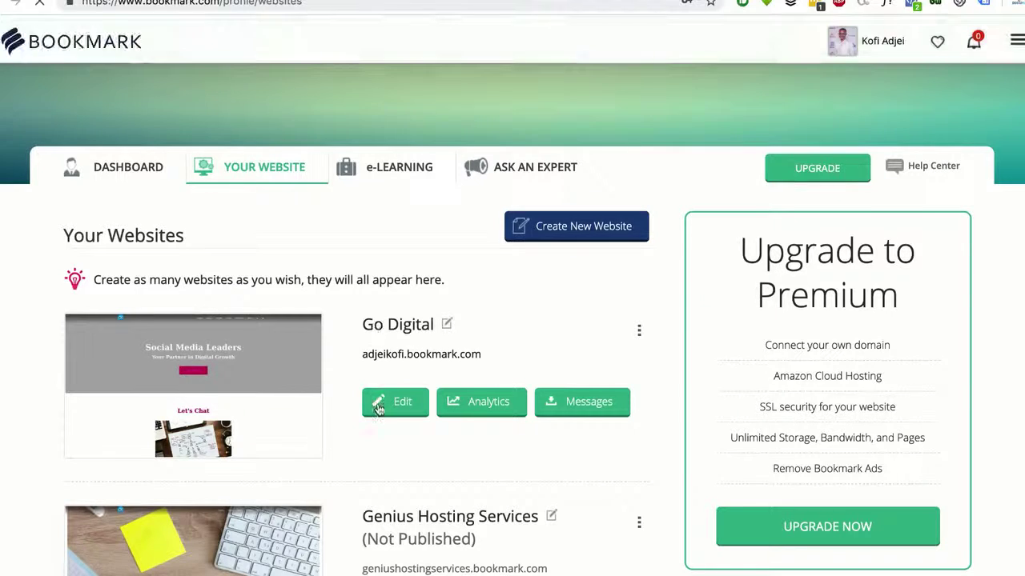
scroll(385, 404, "down", 5)
scroll(392, 208, "up", 2)
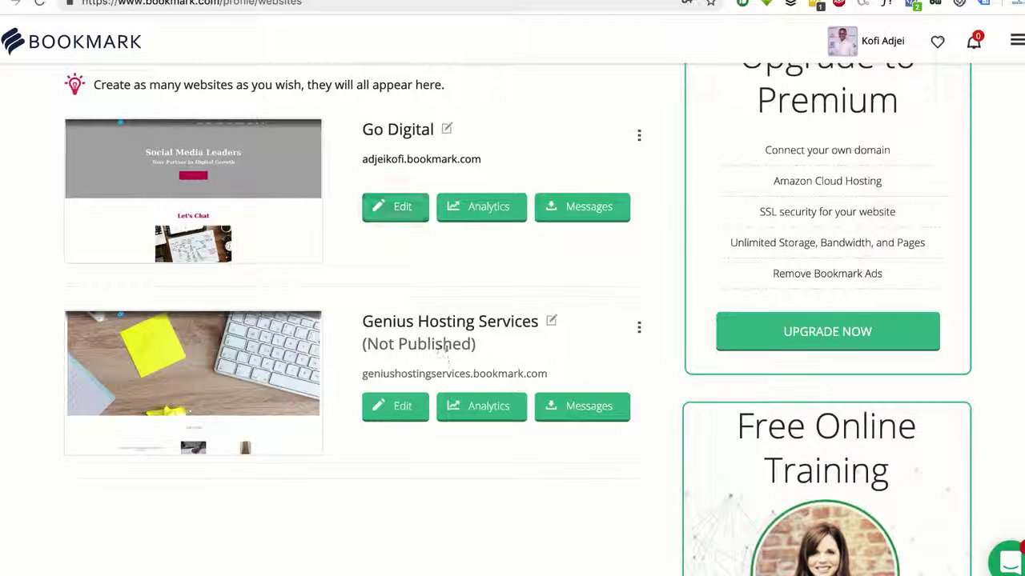
left_click_drag(480, 345, 362, 345)
scroll(424, 329, "up", 3)
scroll(424, 329, "up", 2)
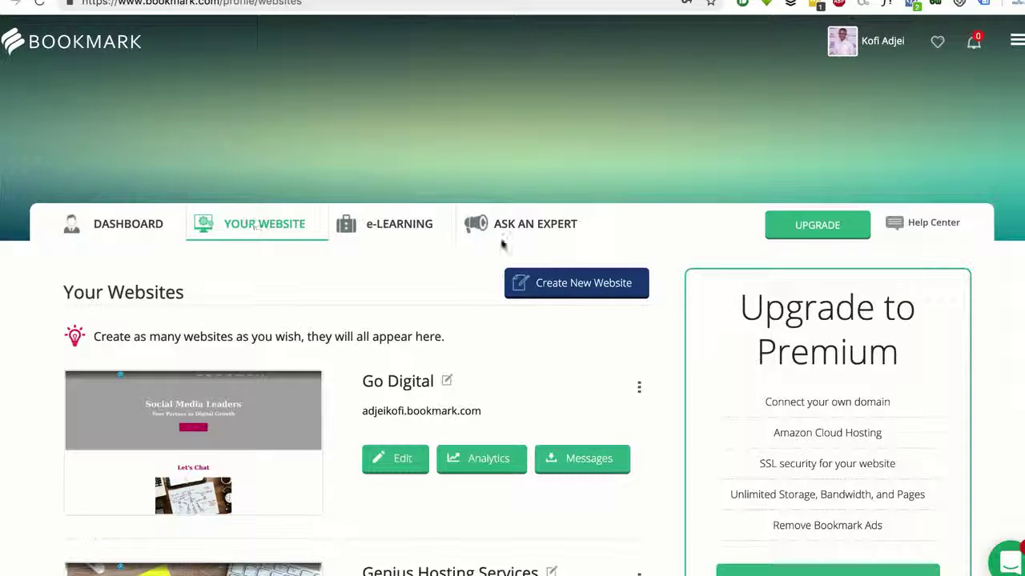
left_click(560, 272)
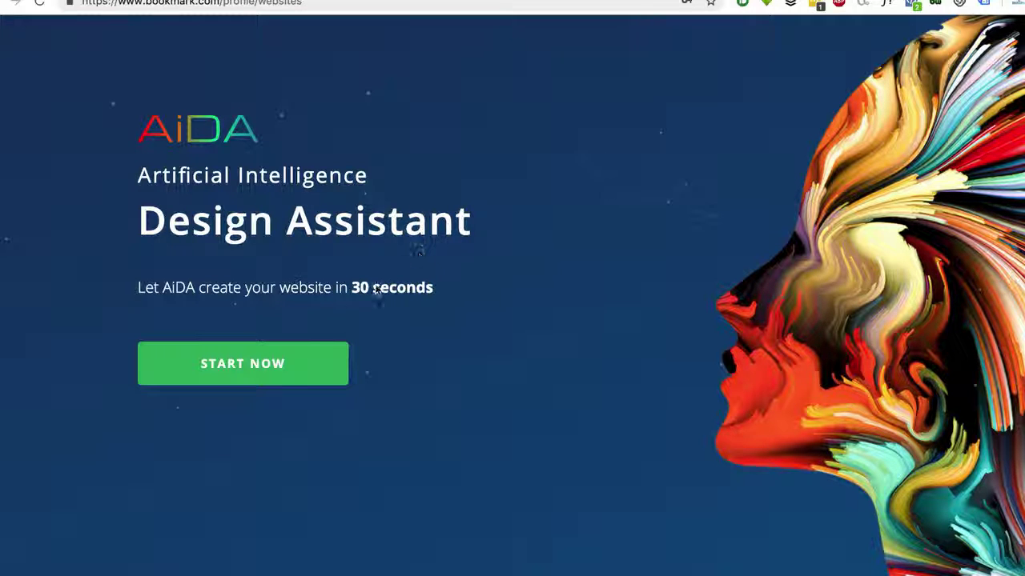
Begin the AiDA site builder and browse the website category question
left_click(265, 362)
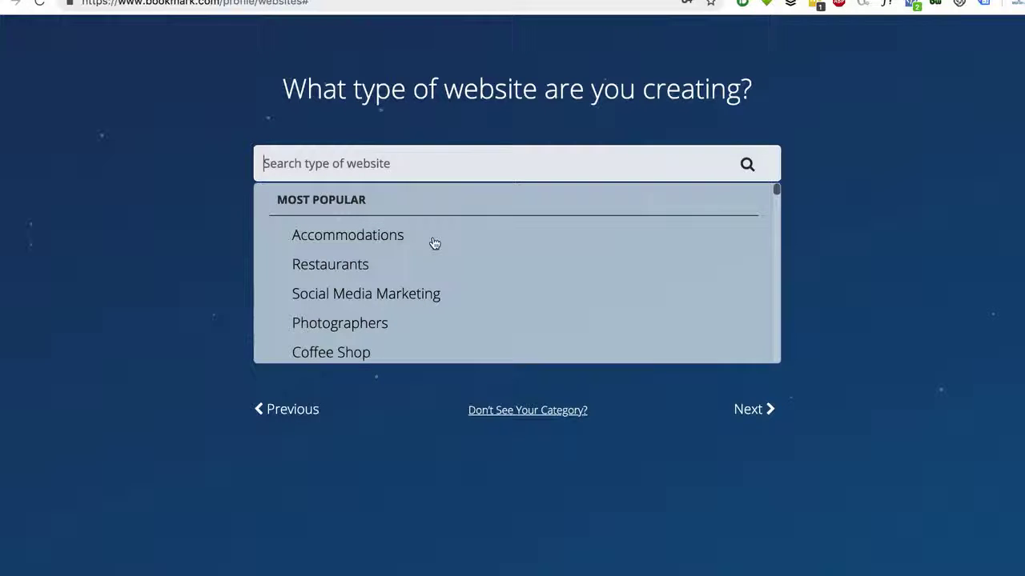
scroll(433, 243, "down", 5)
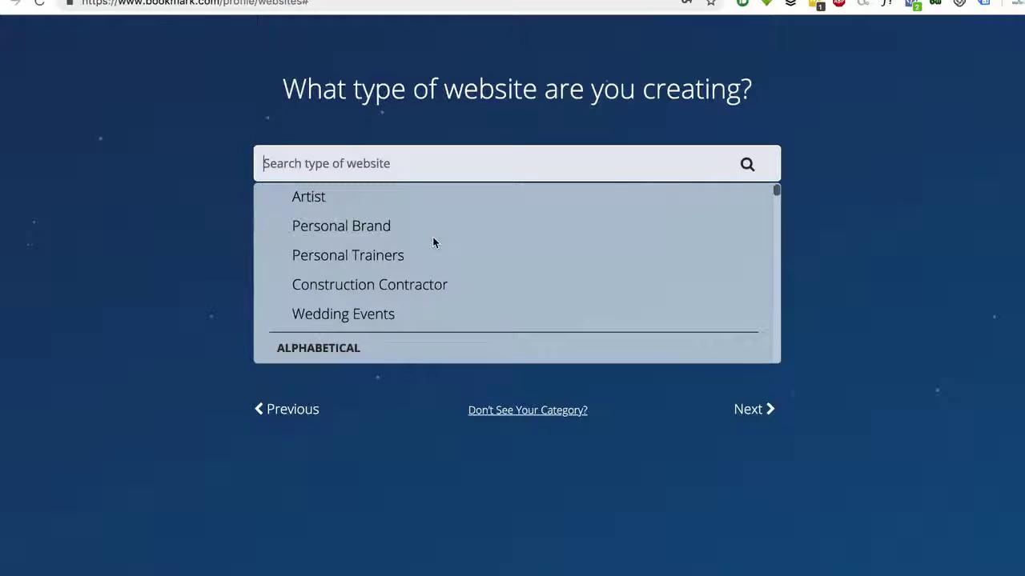
scroll(432, 243, "down", 2)
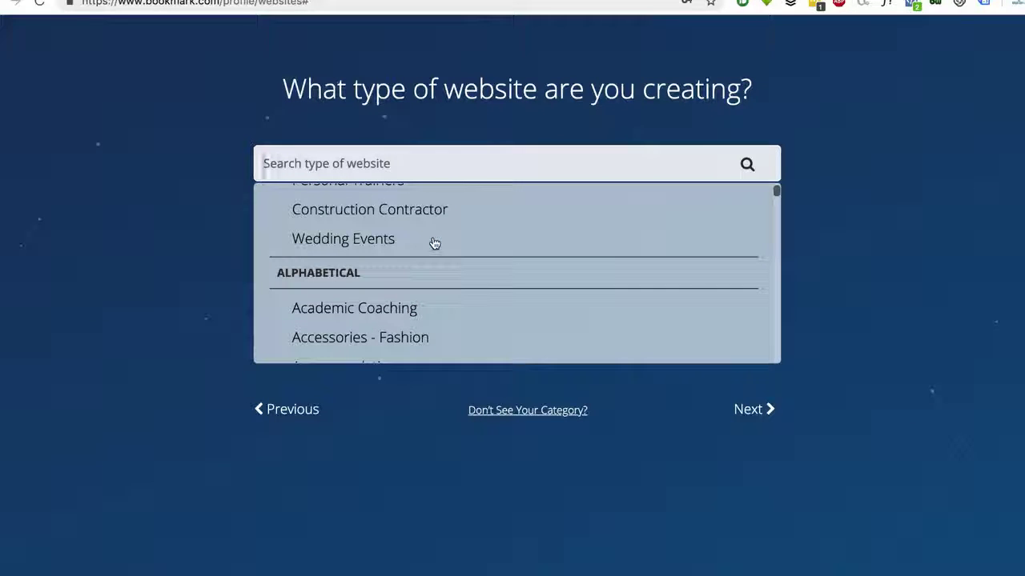
left_click_drag(282, 88, 765, 91)
scroll(450, 296, "down", 10)
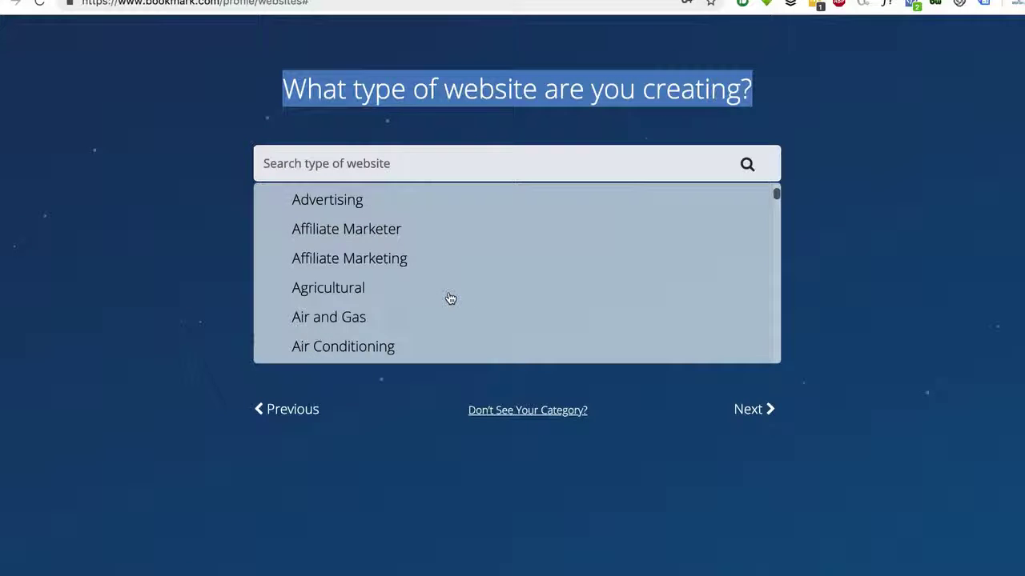
scroll(449, 293, "down", 5)
scroll(481, 288, "down", 10)
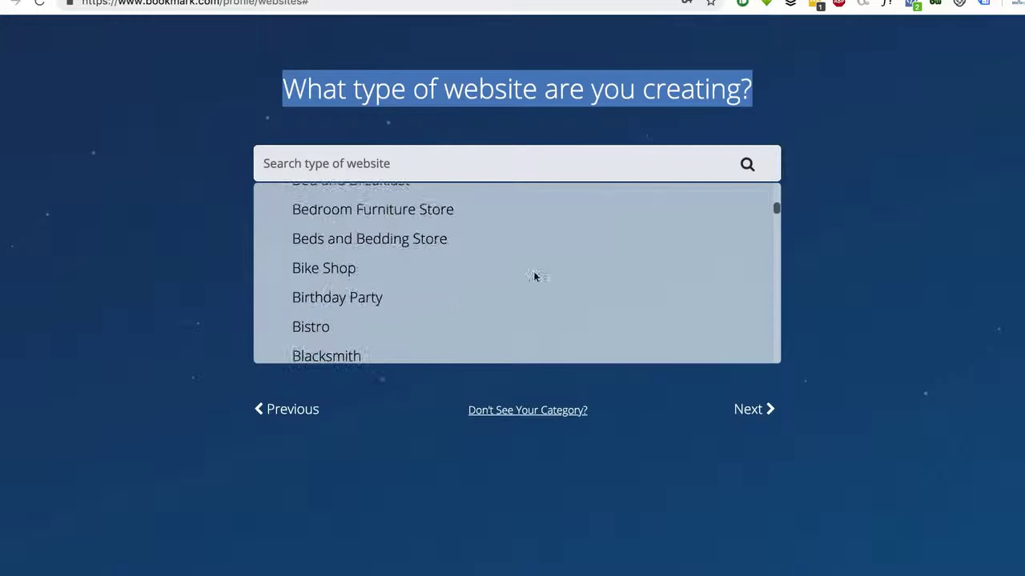
Pick Web Designer from near the end of the category list
left_click_drag(775, 200, 777, 328)
left_click_drag(776, 375, 776, 378)
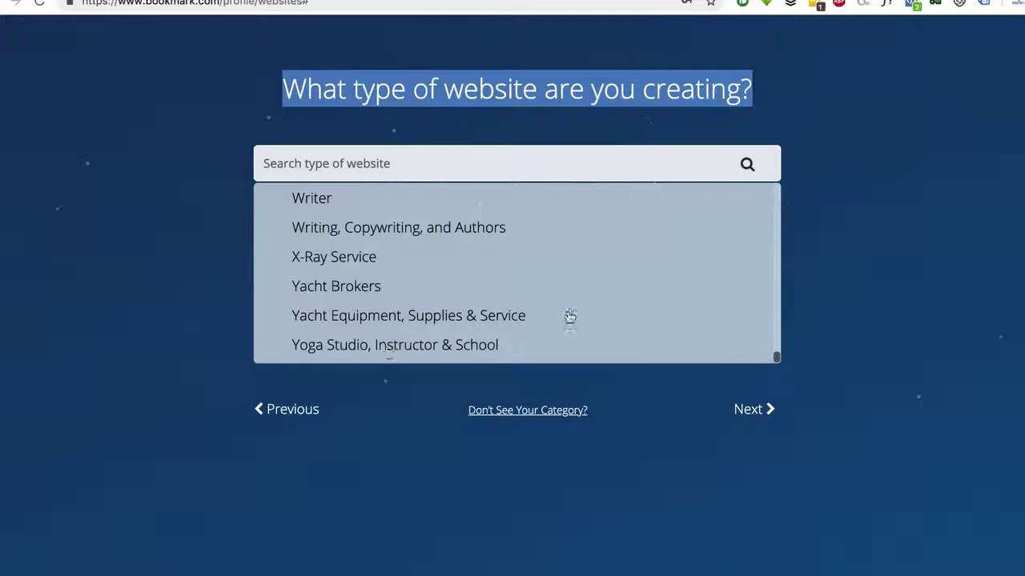
scroll(624, 318, "up", 5)
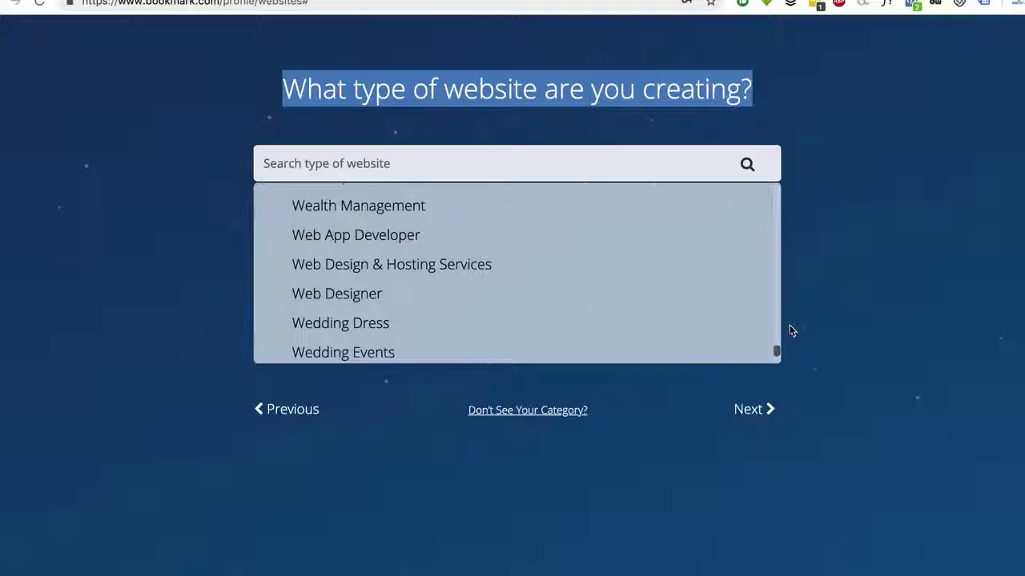
left_click_drag(777, 350, 778, 361)
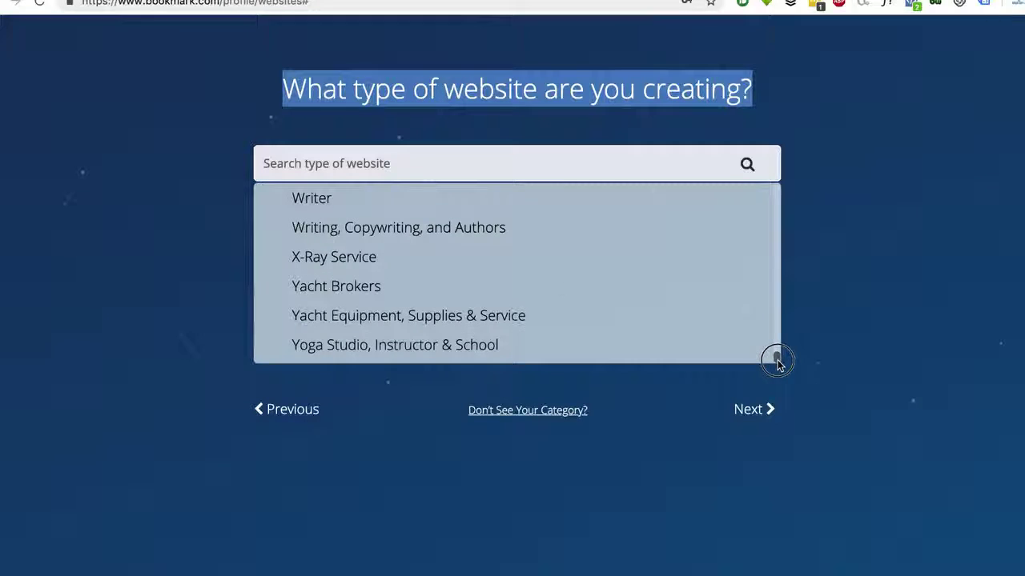
scroll(569, 287, "up", 4)
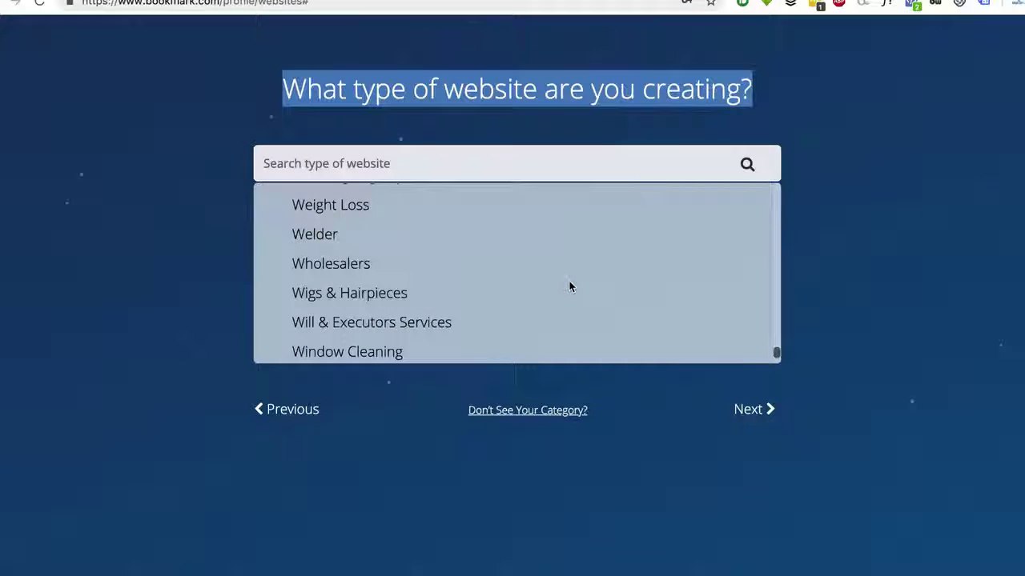
scroll(569, 287, "up", 3)
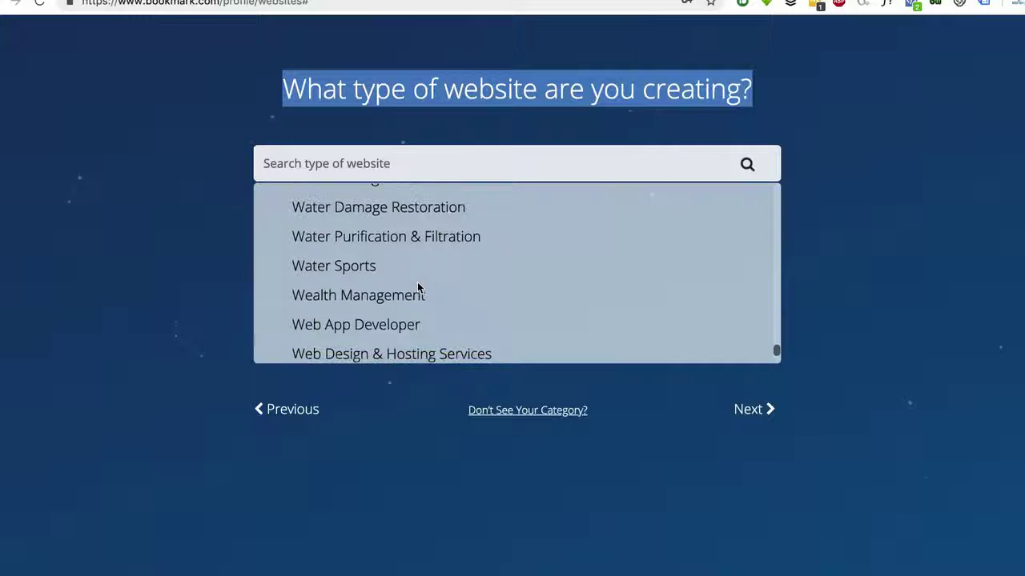
scroll(418, 290, "down", 3)
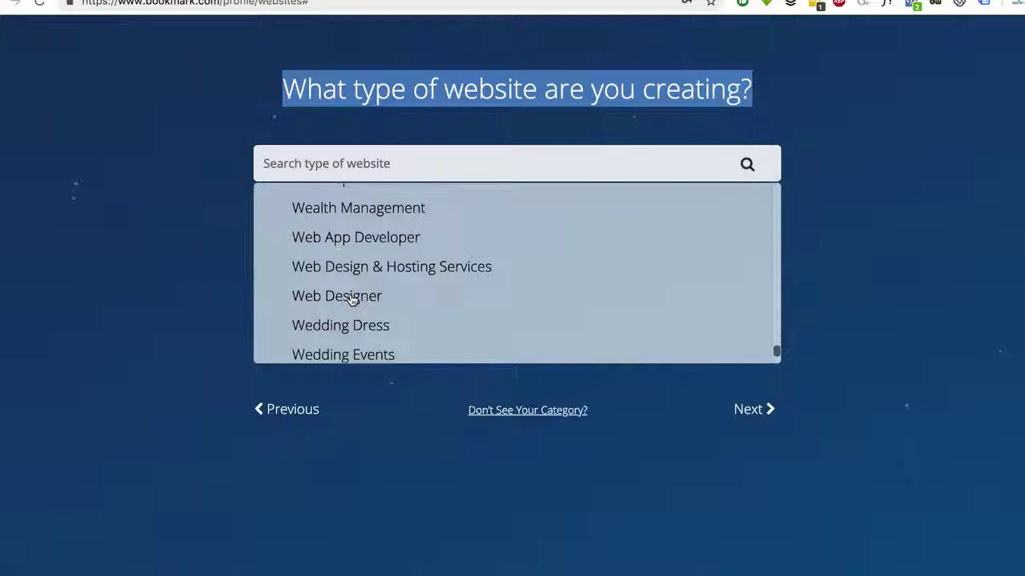
left_click(352, 298)
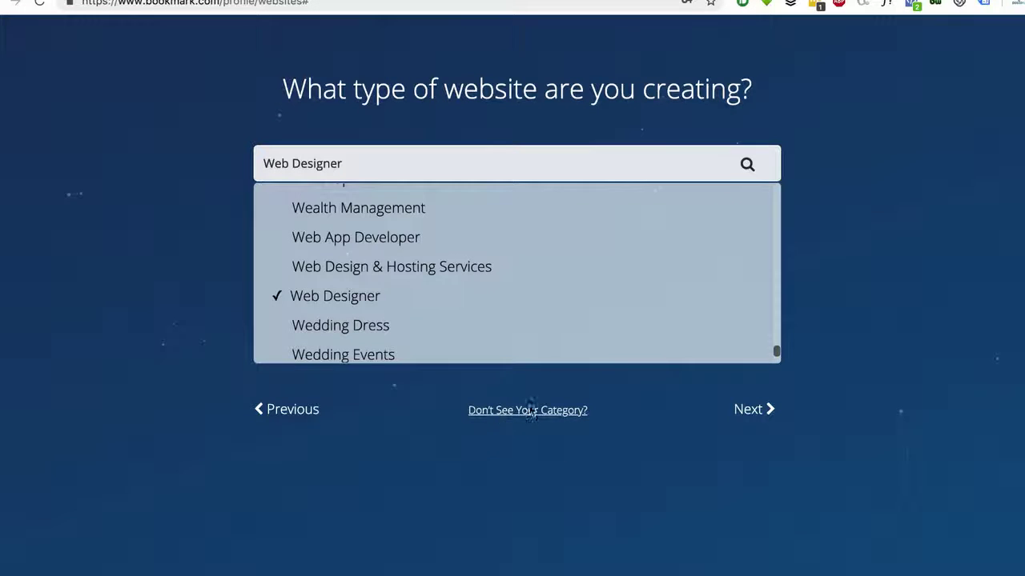
mouse_move(517, 416)
Enter 'Genius Web Designer' as the business name, correcting the typo, and continue
left_click(751, 409)
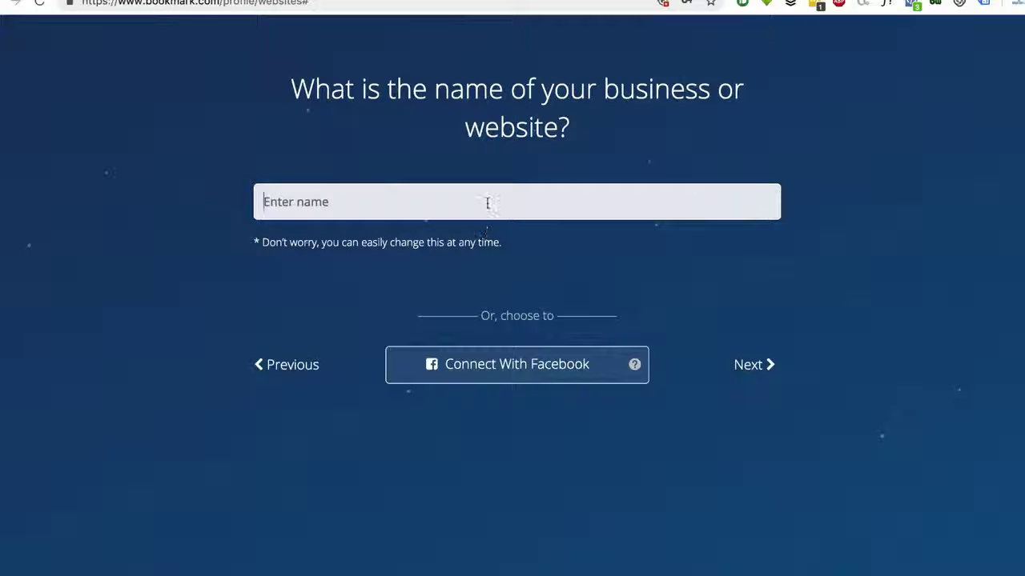
left_click_drag(520, 242, 262, 243)
left_click(339, 197)
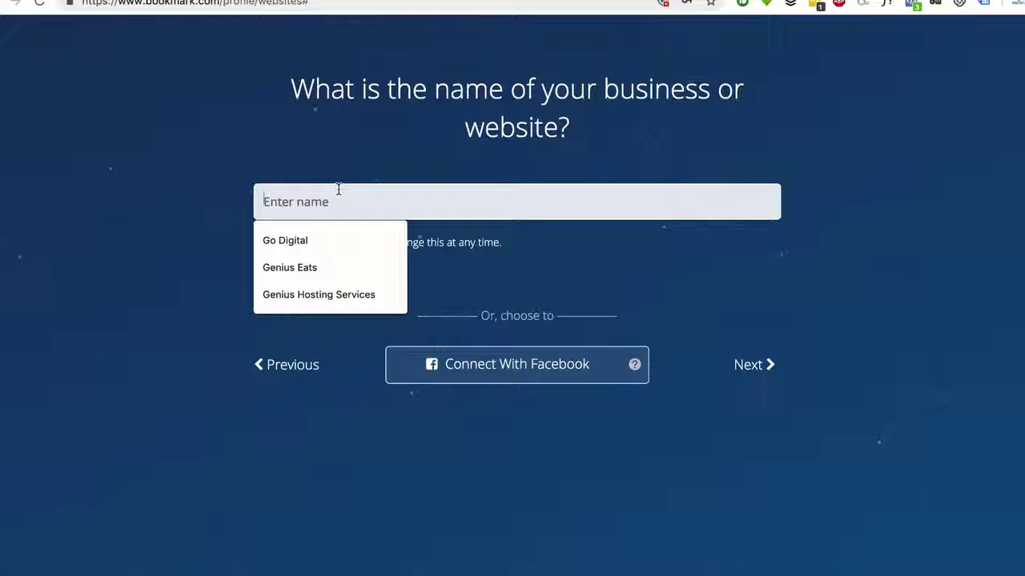
type("Ge")
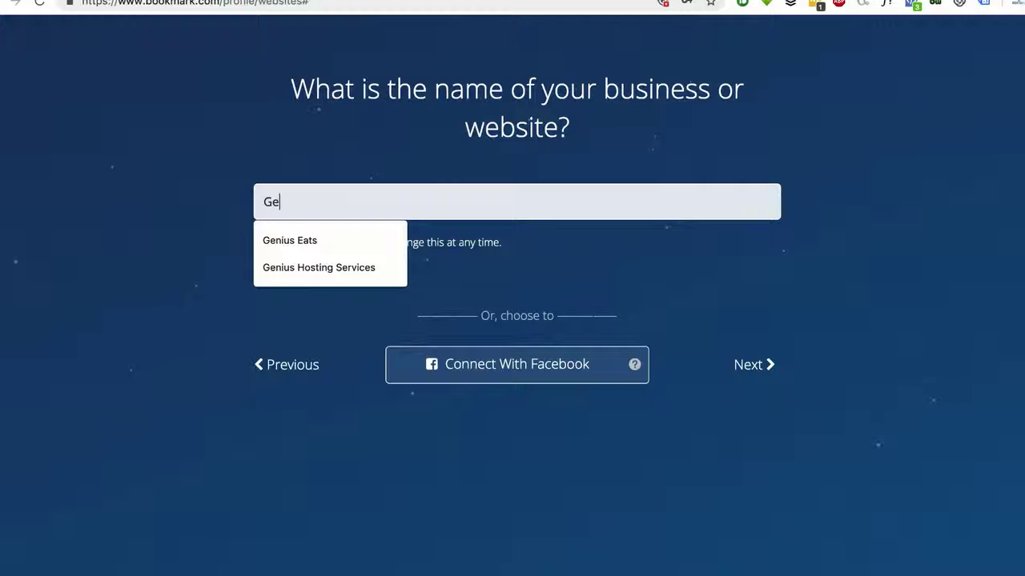
type("niu")
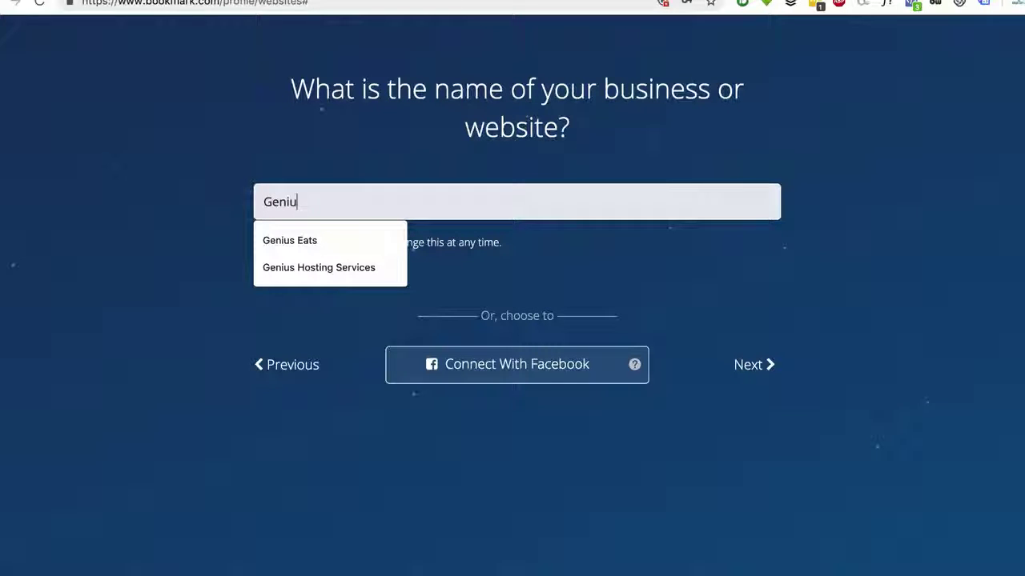
type("s Web")
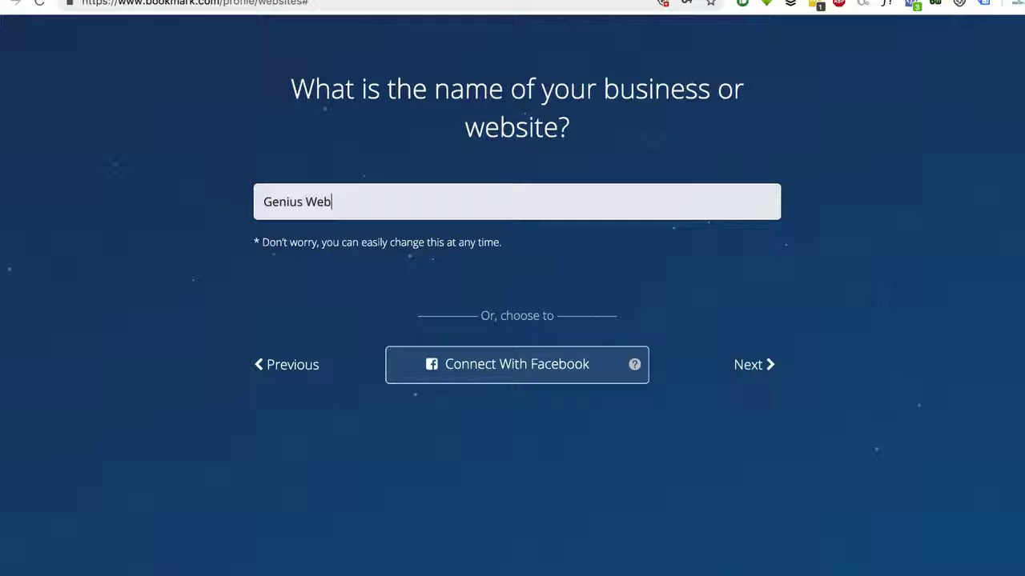
type(" Designer")
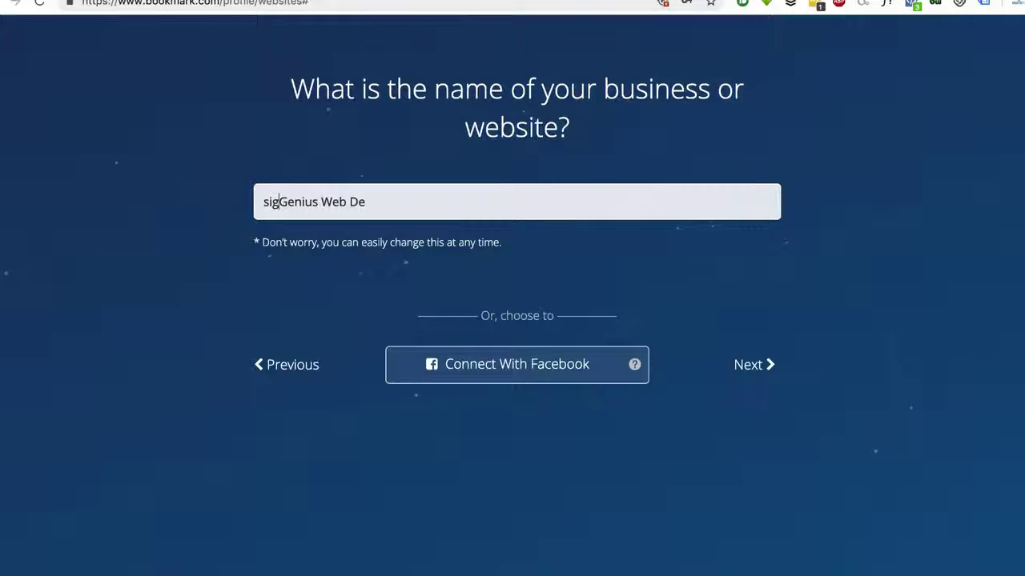
key("BackSpace")
key("BackSpace")
key("BackSpace")
key("BackSpace")
key("BackSpace")
key("BackSpace")
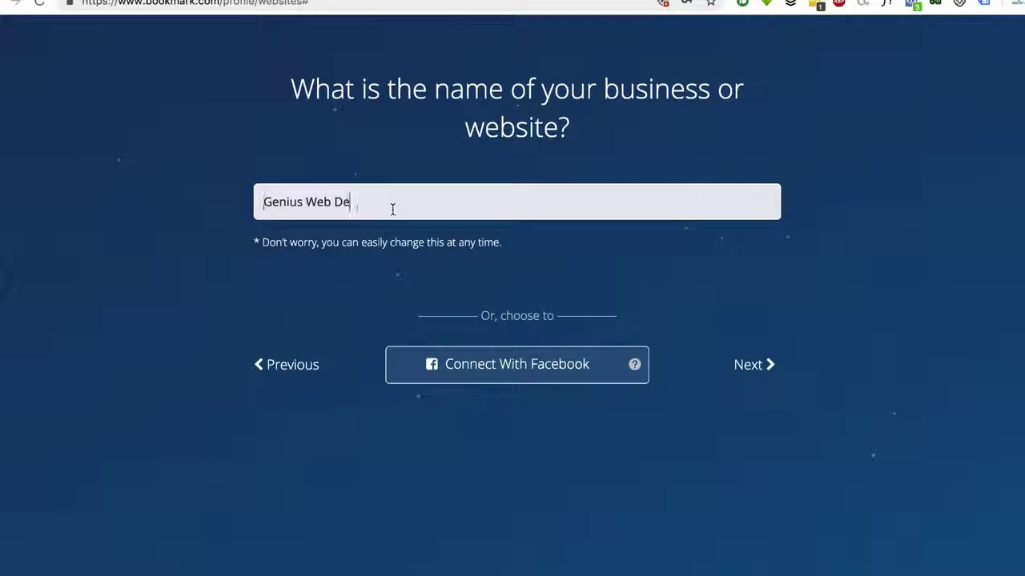
left_click(357, 202)
type("signer")
left_click_drag(430, 201, 211, 201)
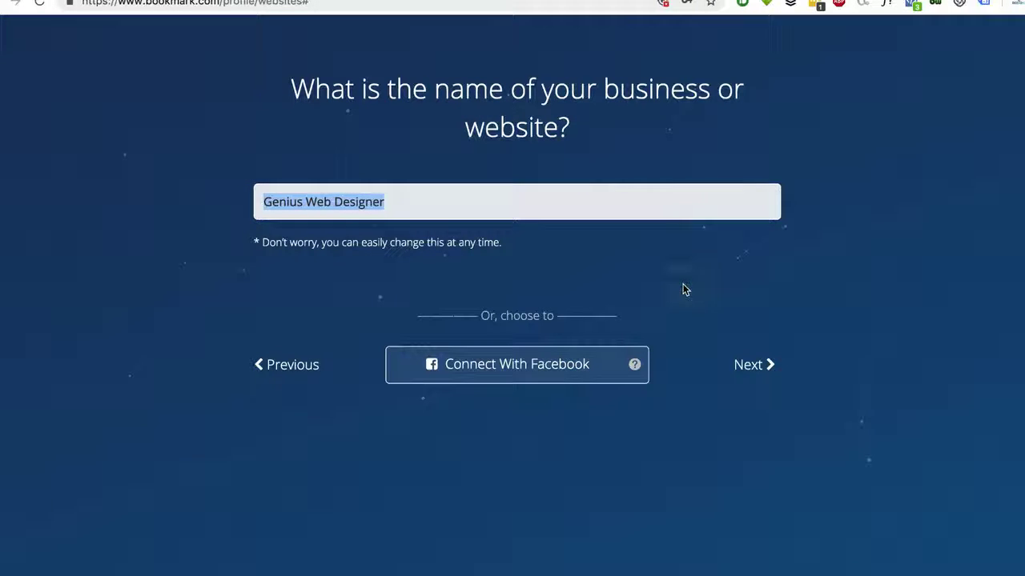
left_click(752, 367)
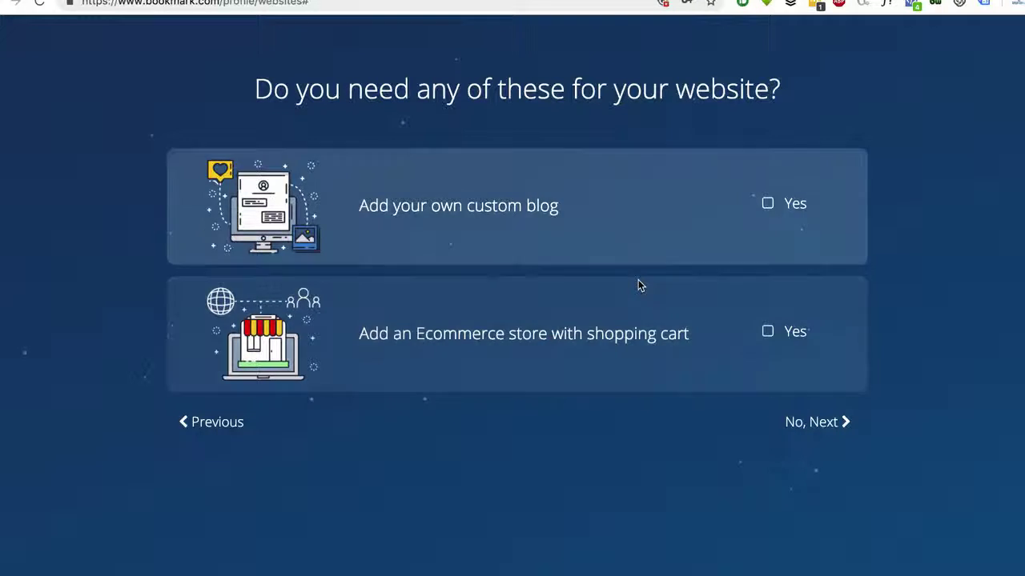
Choose Yes for adding a custom blog and continue to the business-match question
left_click(767, 203)
left_click(830, 425)
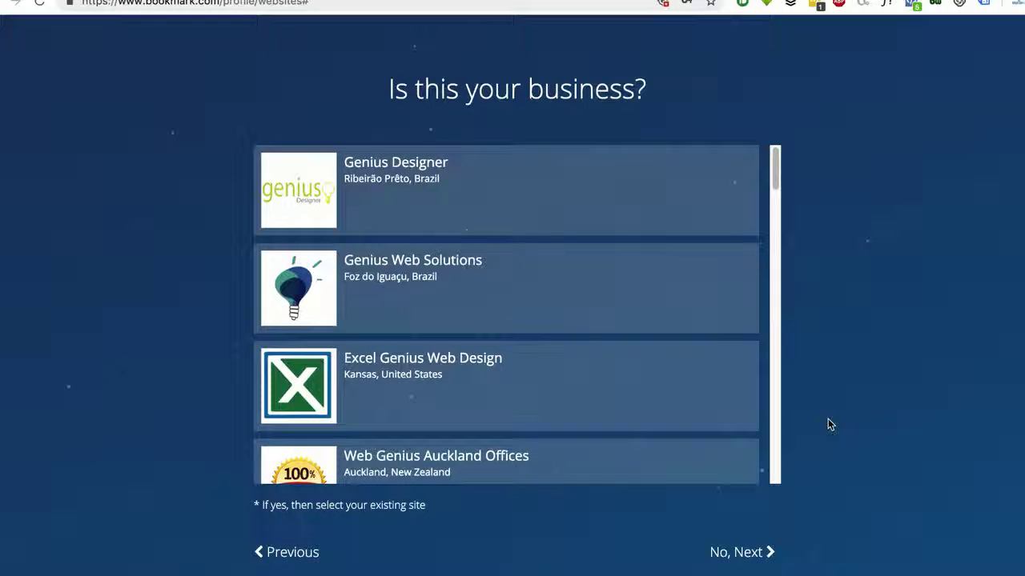
Look through the suggested Genius business matches and decline to claim any of them
scroll(684, 367, "down", 5)
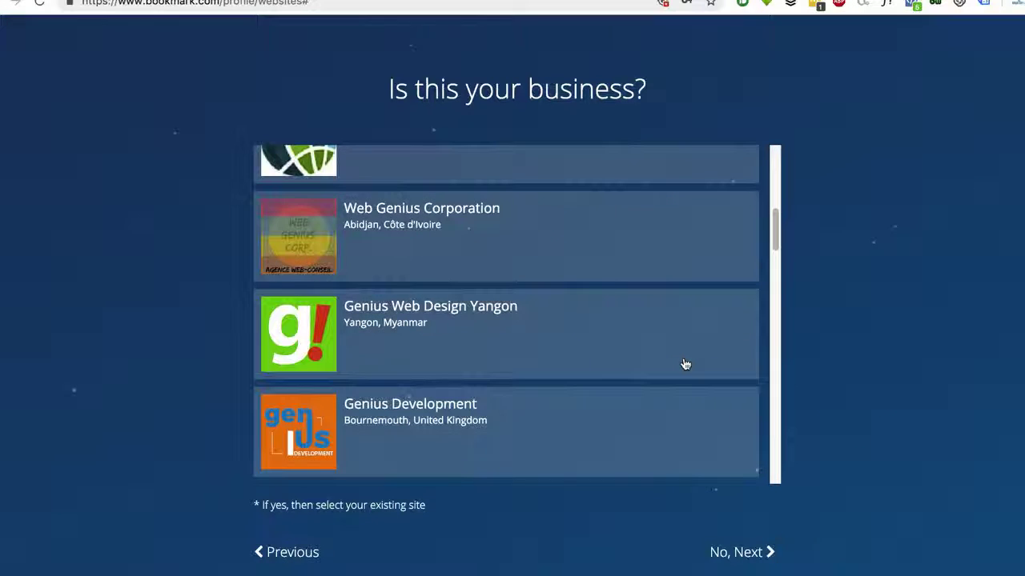
scroll(686, 365, "down", 3)
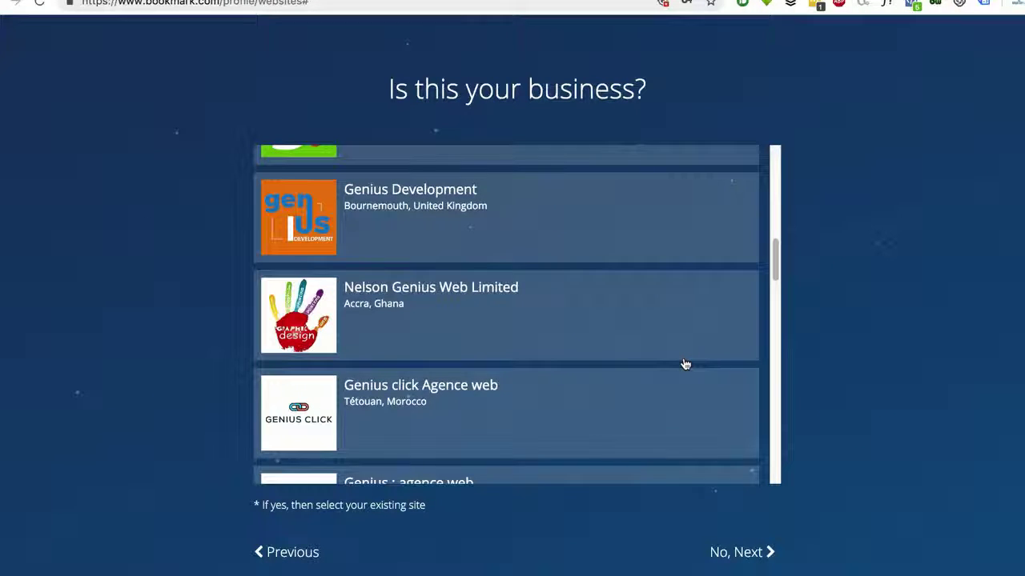
scroll(574, 230, "down", 3)
scroll(579, 294, "down", 8)
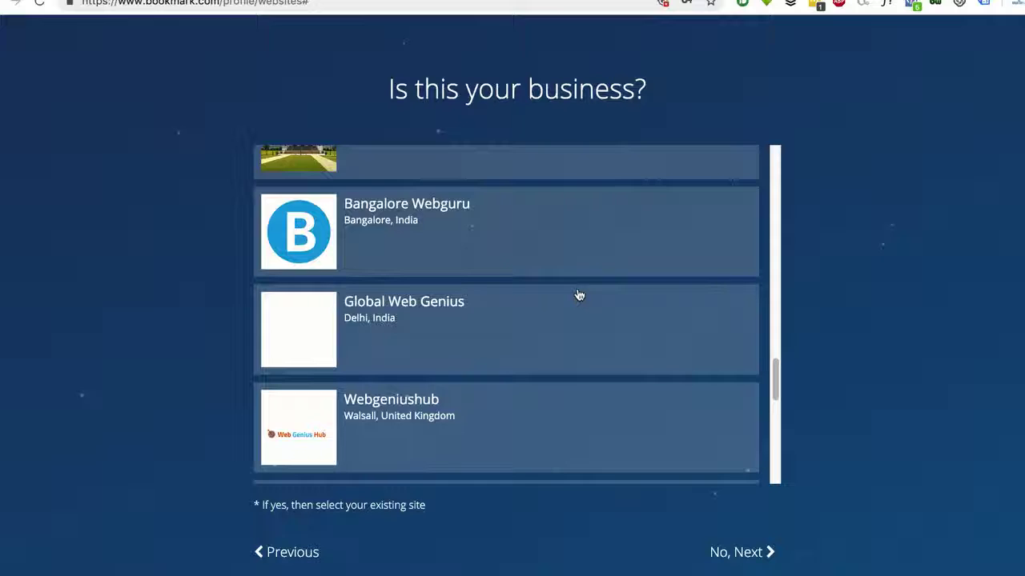
scroll(579, 295, "down", 8)
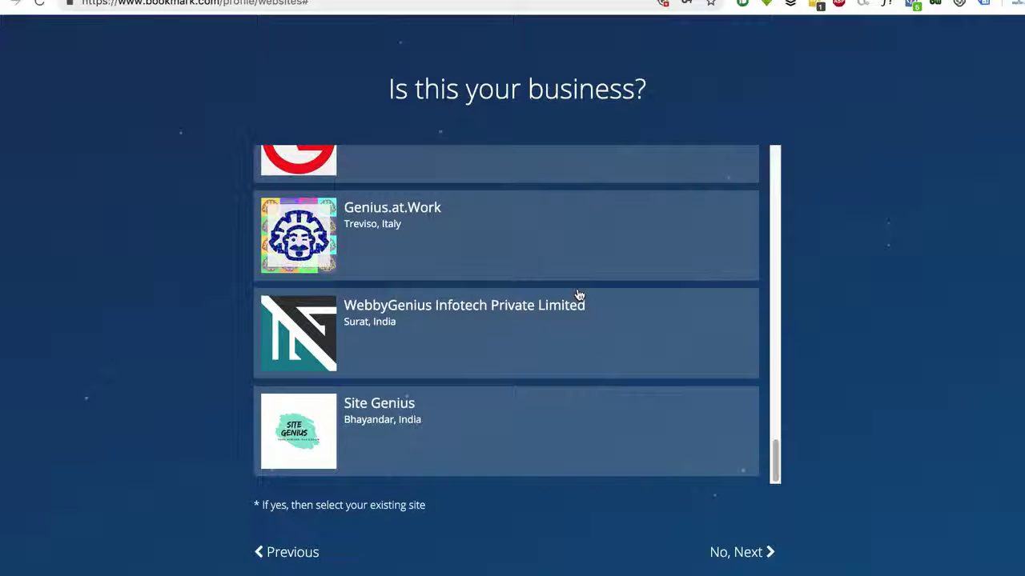
scroll(579, 294, "up", 5)
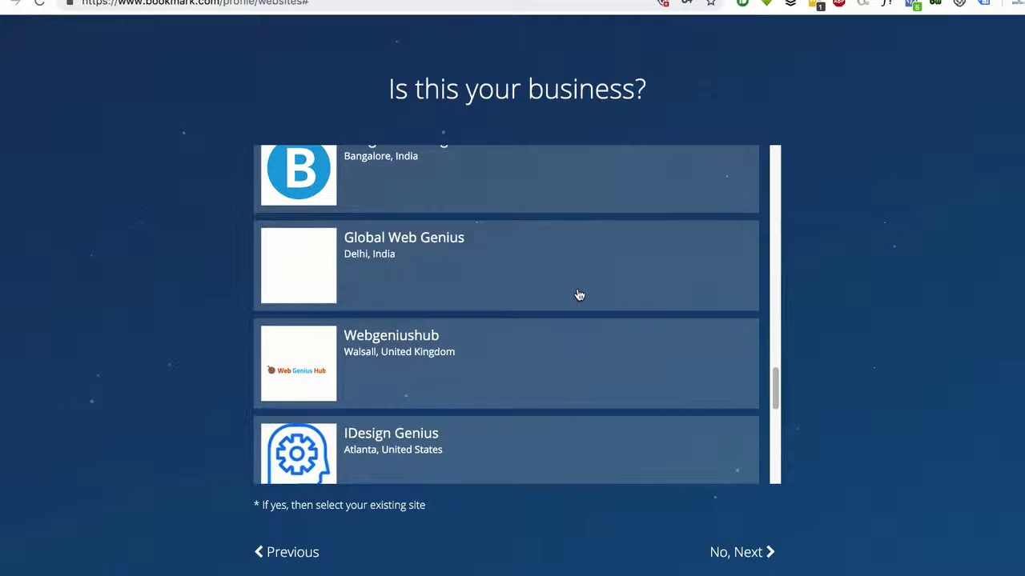
scroll(579, 295, "up", 5)
scroll(578, 294, "up", 5)
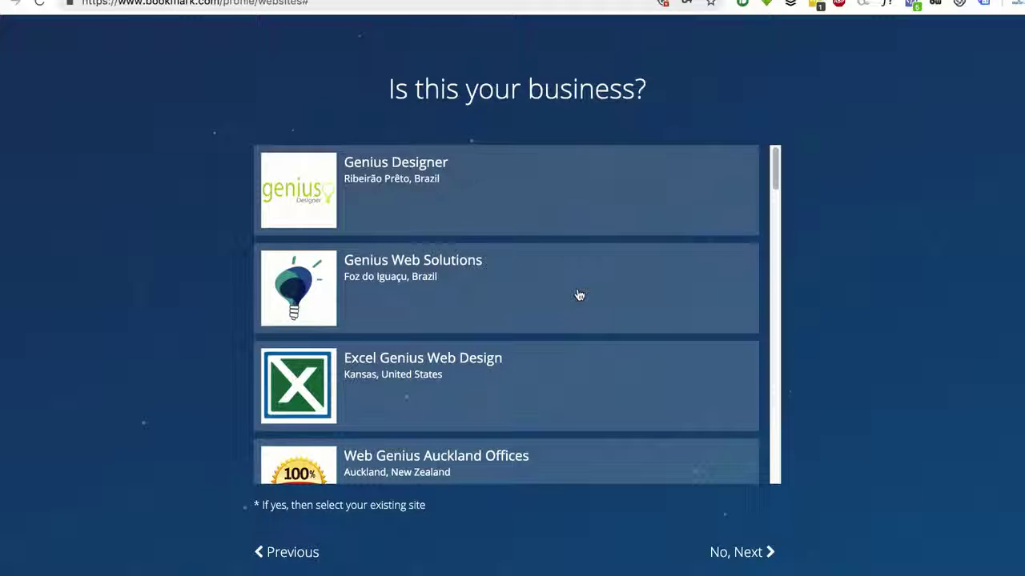
scroll(578, 258, "down", 2)
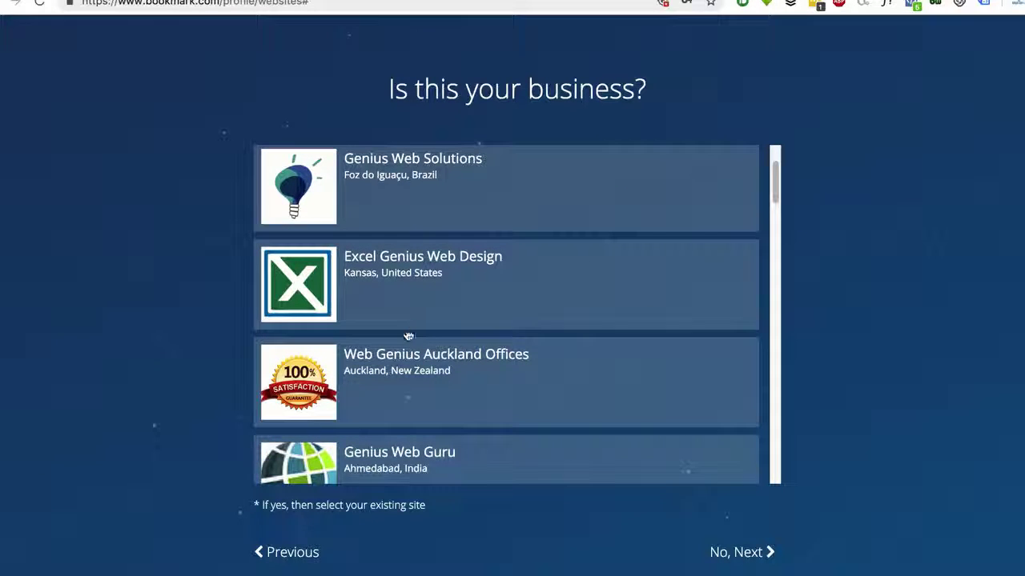
scroll(487, 290, "down", 5)
scroll(487, 289, "down", 10)
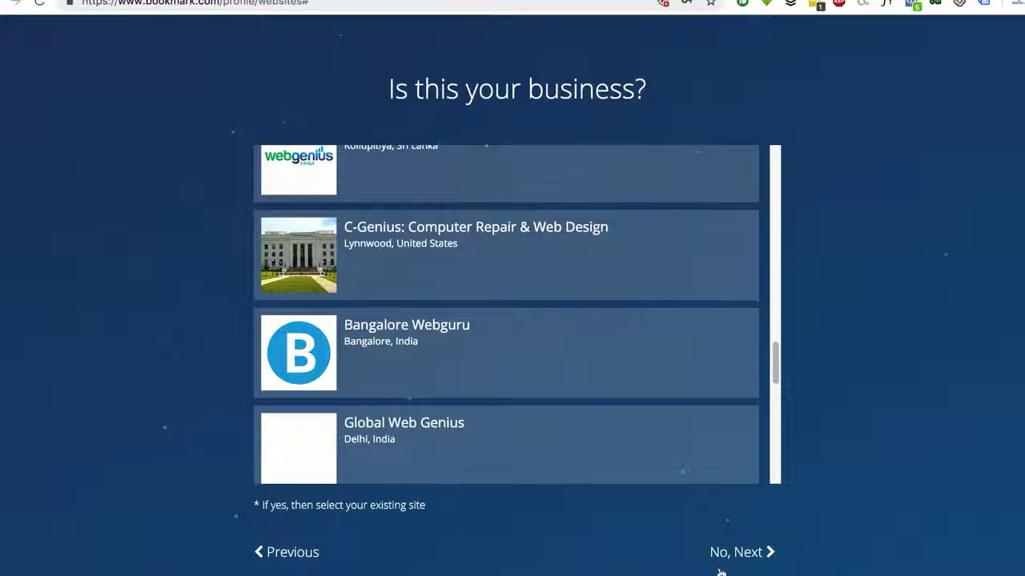
scroll(604, 434, "down", 5)
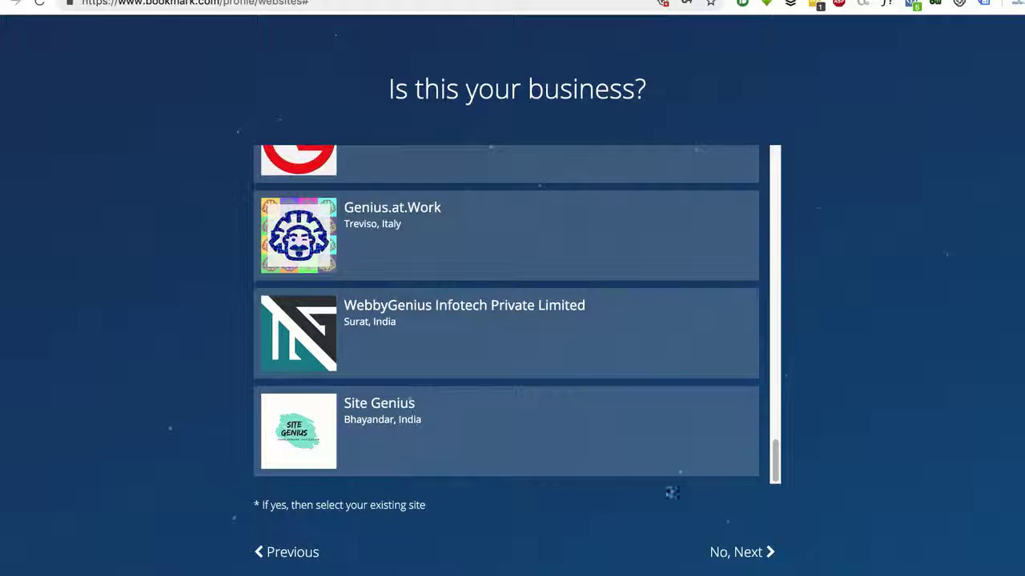
left_click(739, 561)
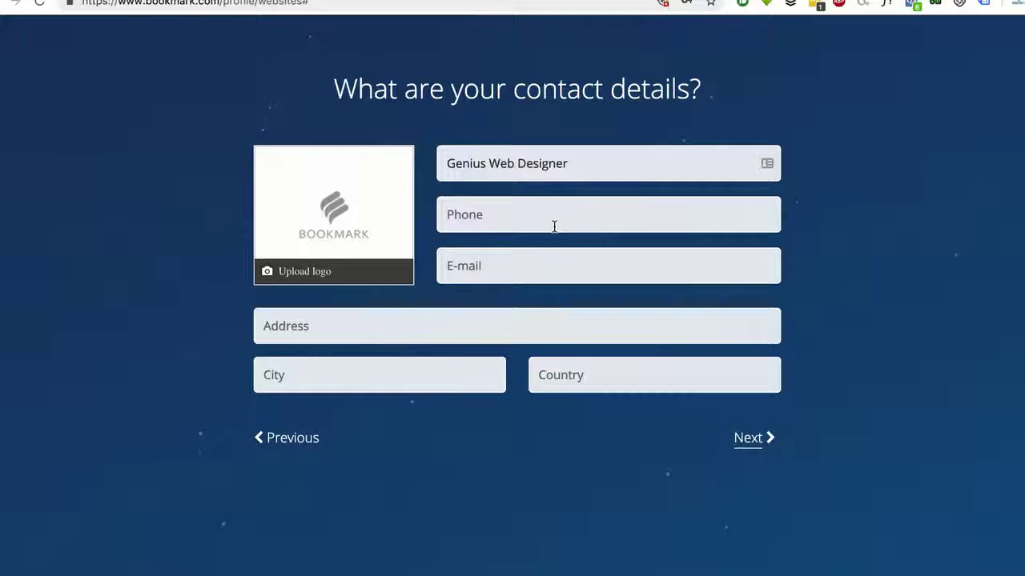
Enter the business phone number and fill the e-mail and address from saved details
left_click(521, 263)
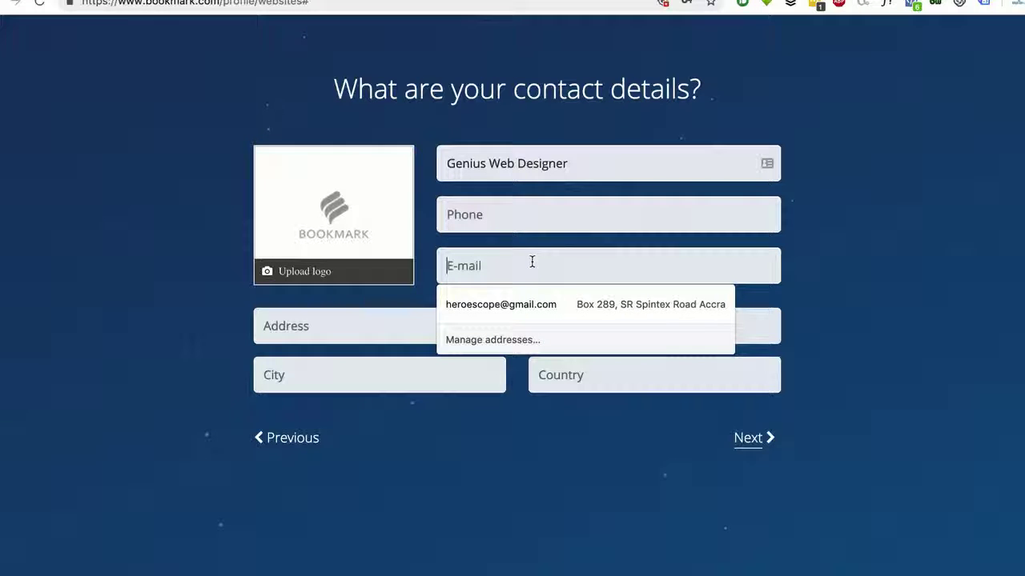
left_click(548, 237)
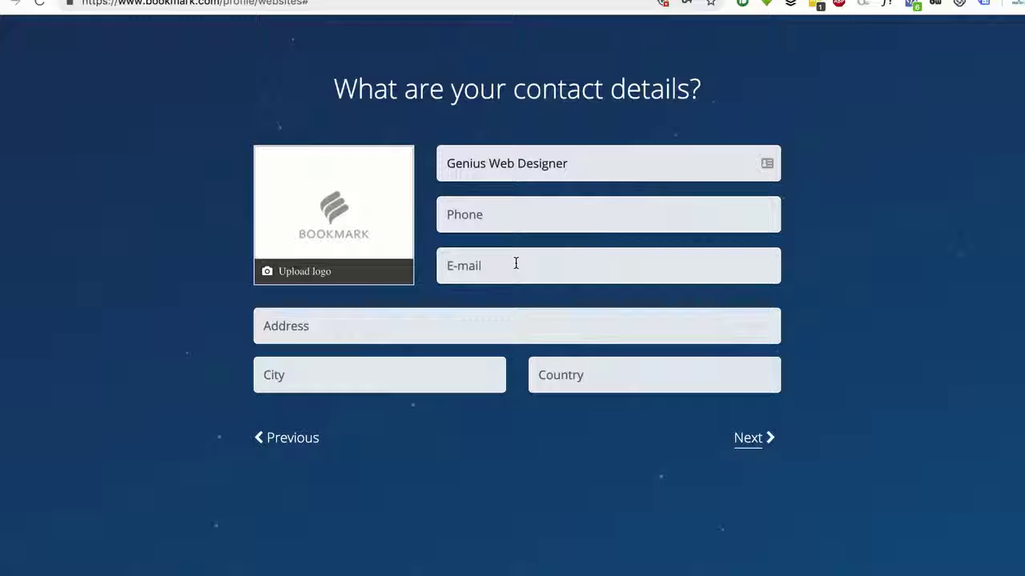
left_click(521, 225)
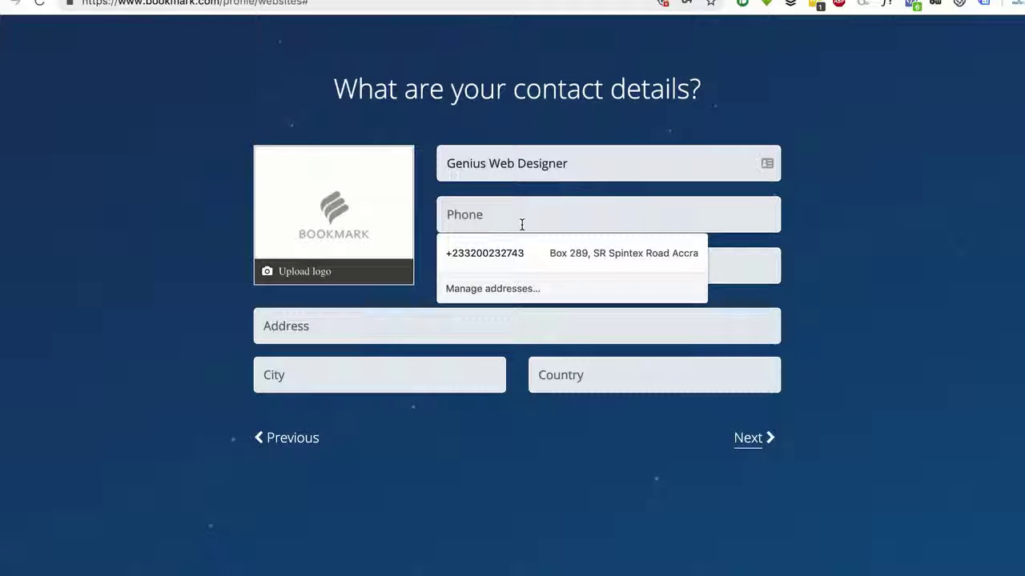
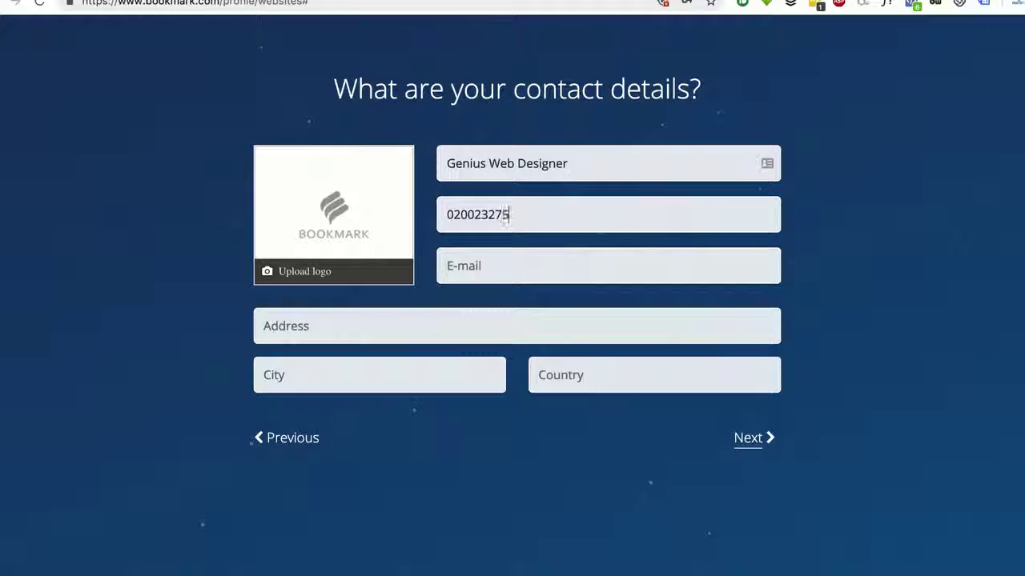
left_click(521, 256)
left_click(519, 302)
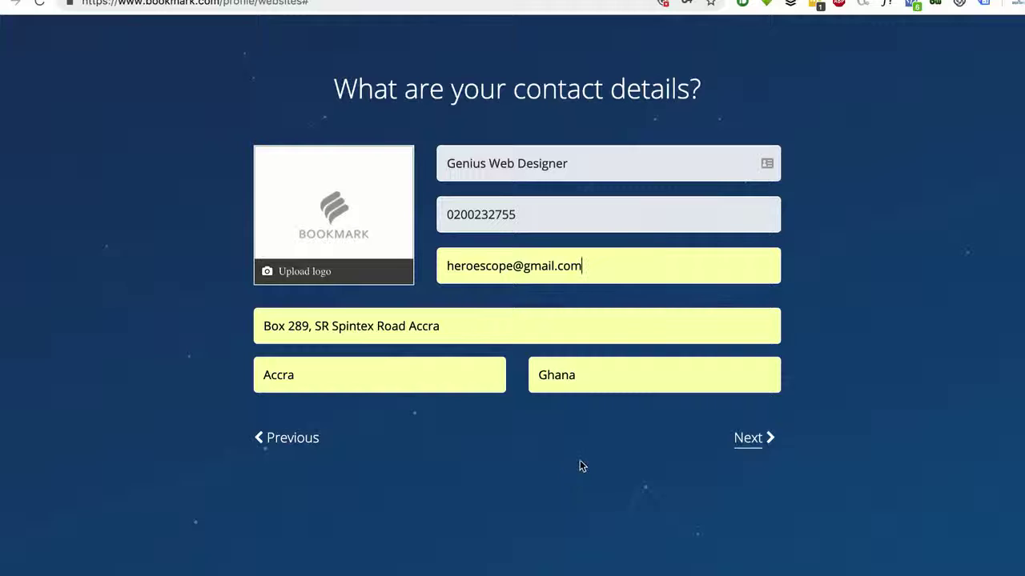
Upload Pictures > logo-4.png as the site logo and continue to the layout question
left_click(308, 276)
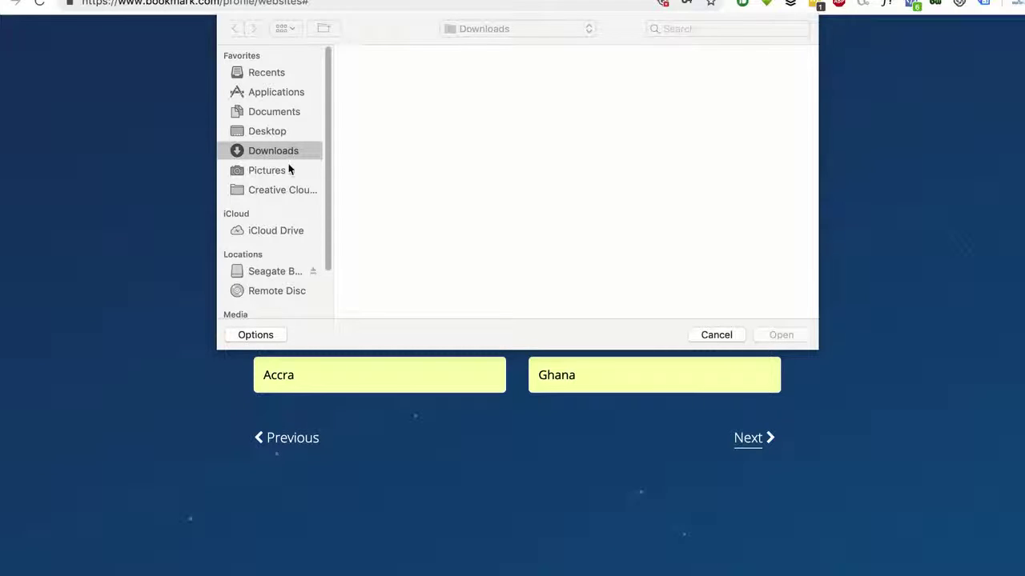
left_click(288, 172)
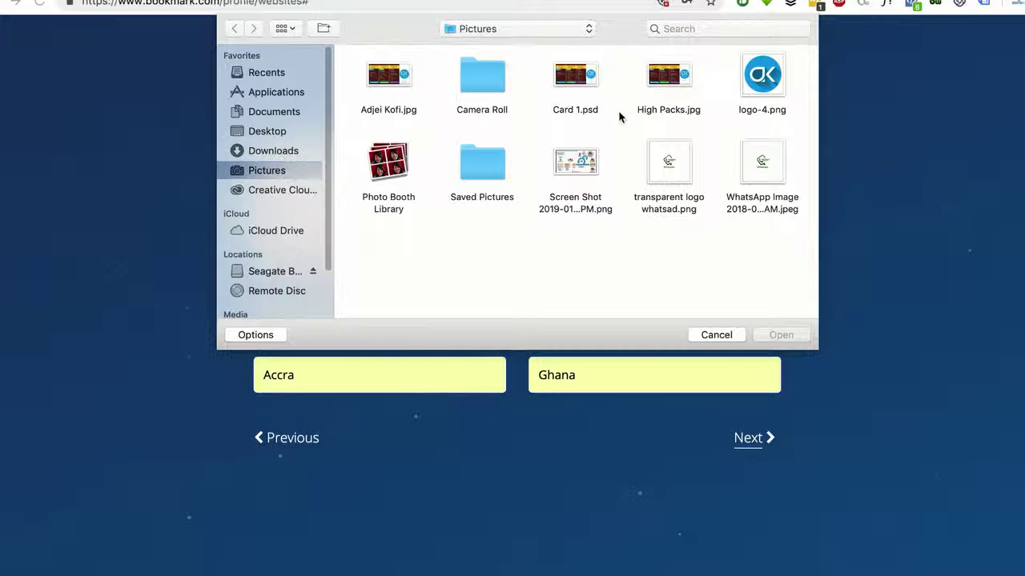
left_click(762, 80)
left_click(773, 333)
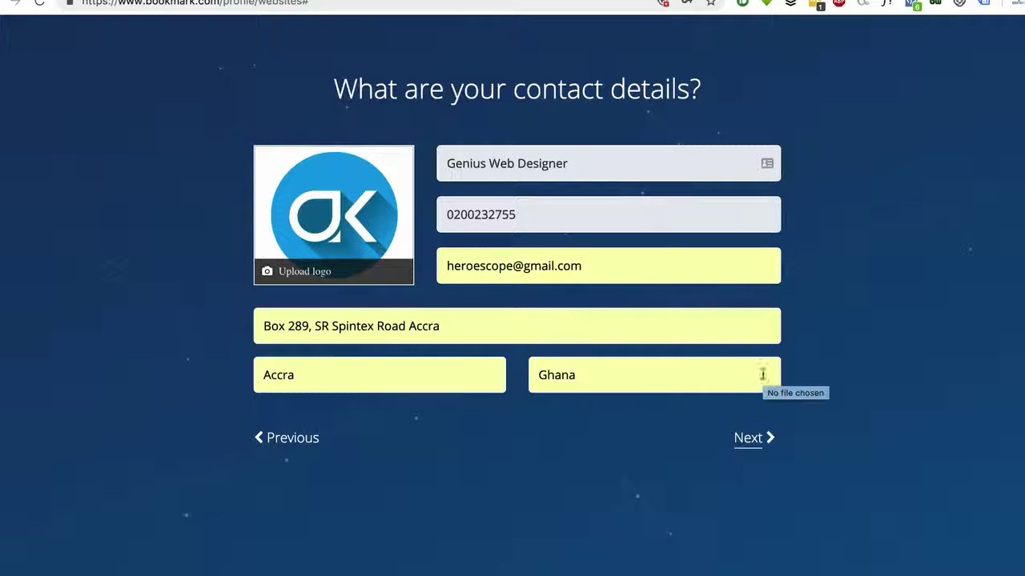
left_click(758, 440)
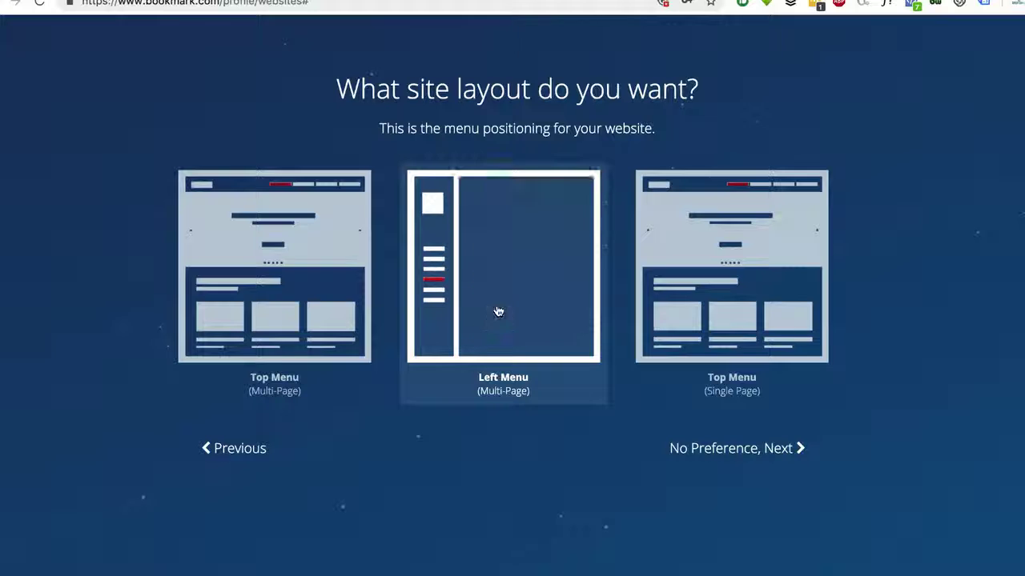
Pick the Top Menu (Single Page) layout and move on to image selection
left_click(726, 301)
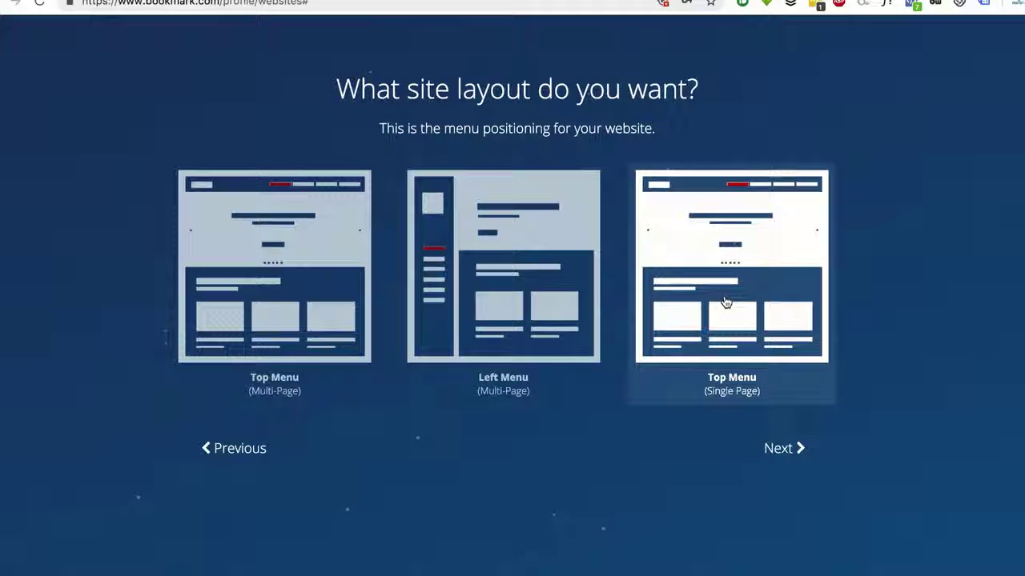
left_click(782, 450)
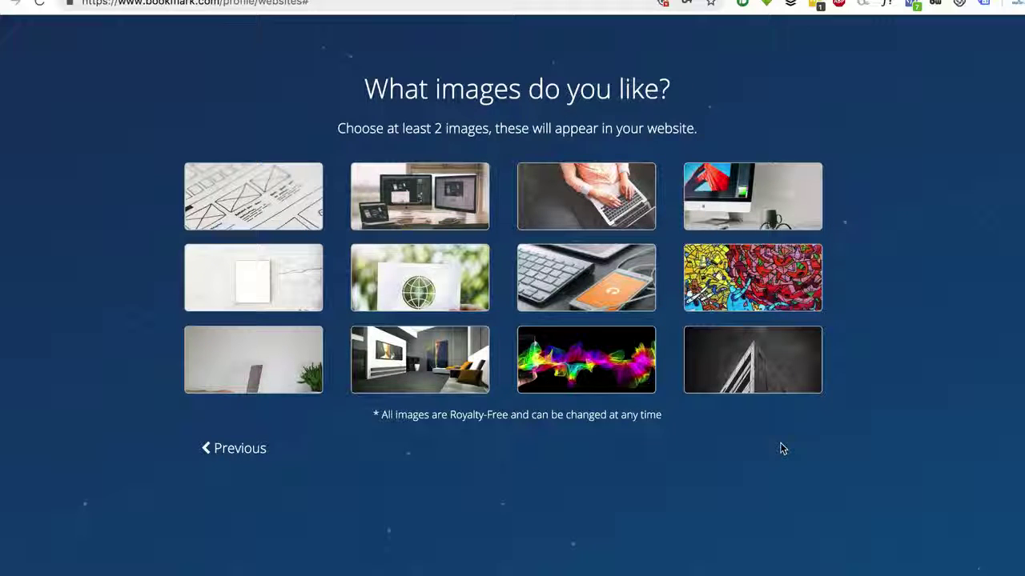
Select the keyboard-and-phone, monitors, iMac and laptop-with-plant images, then continue
left_click(584, 313)
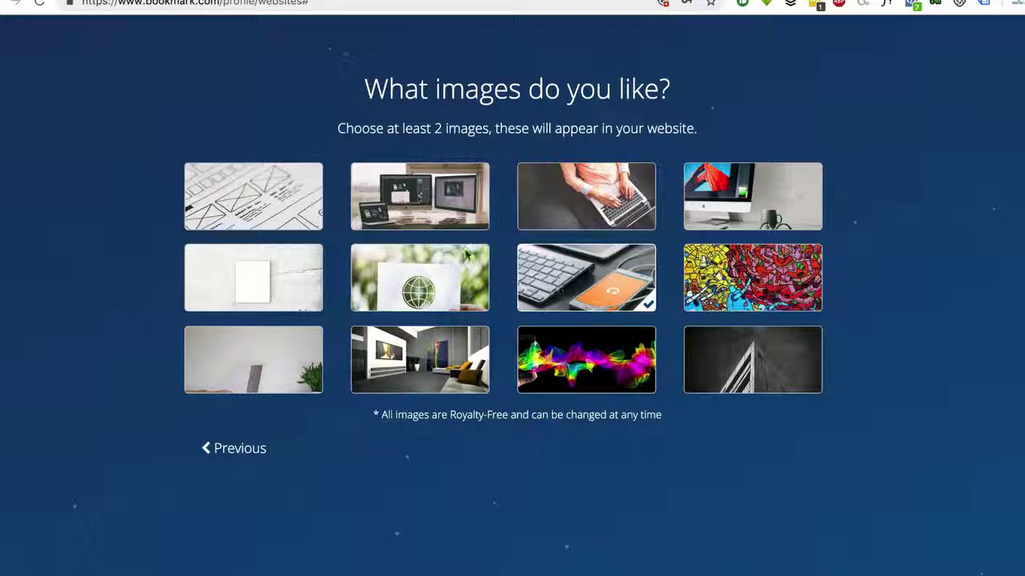
left_click(423, 203)
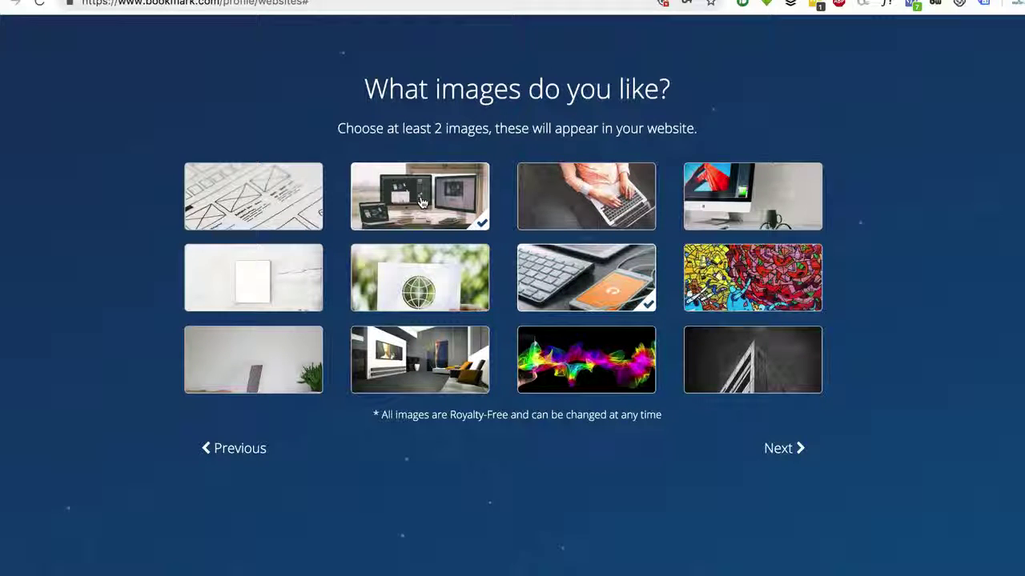
left_click(808, 206)
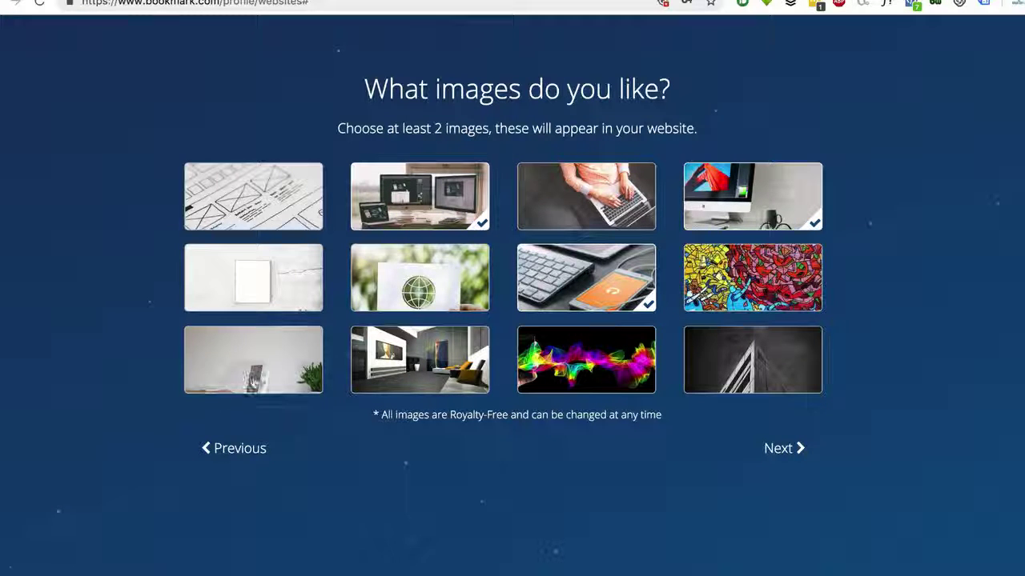
left_click(255, 378)
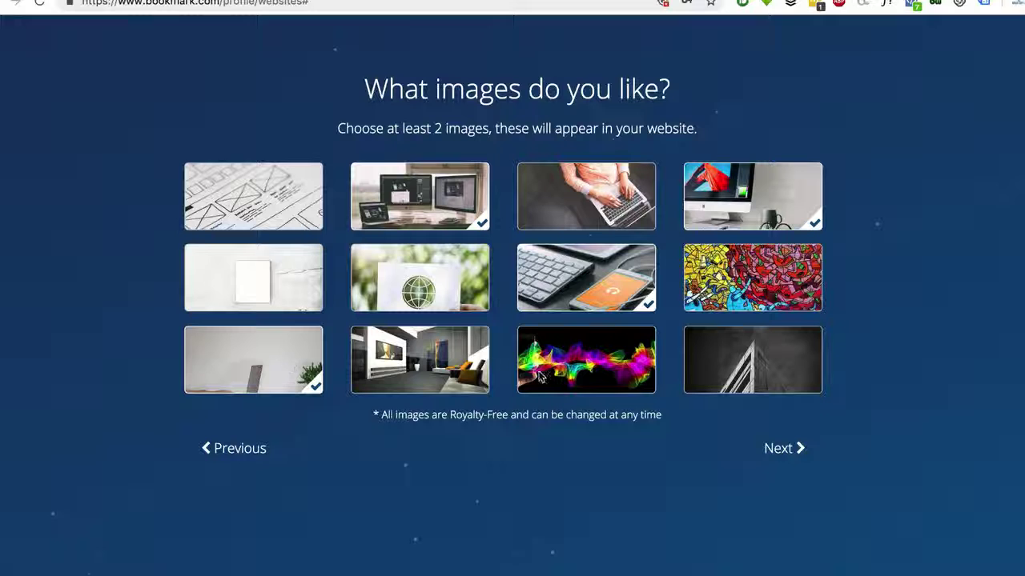
left_click(787, 458)
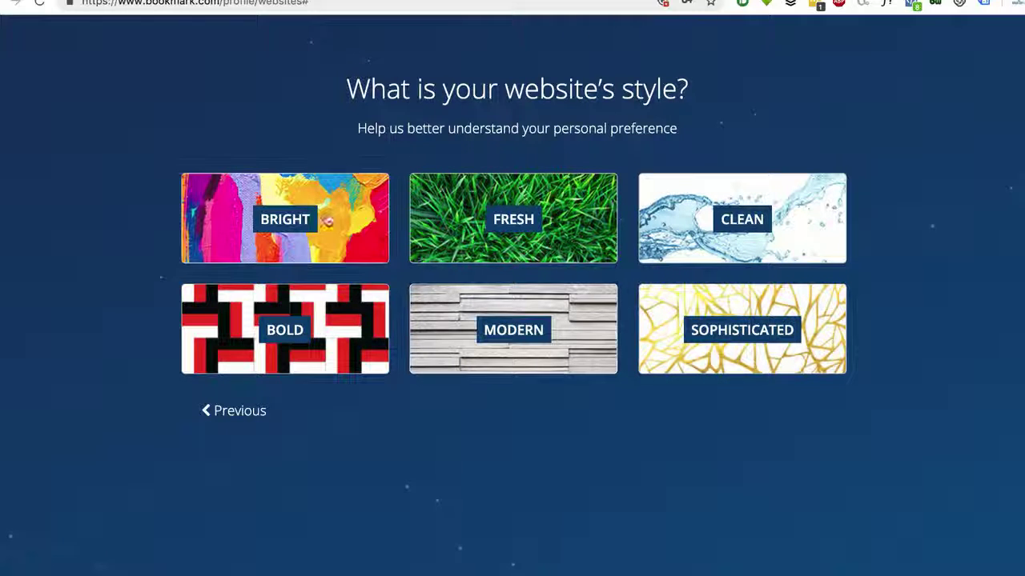
Choose the CLEAN website style and start creating the website
left_click(700, 217)
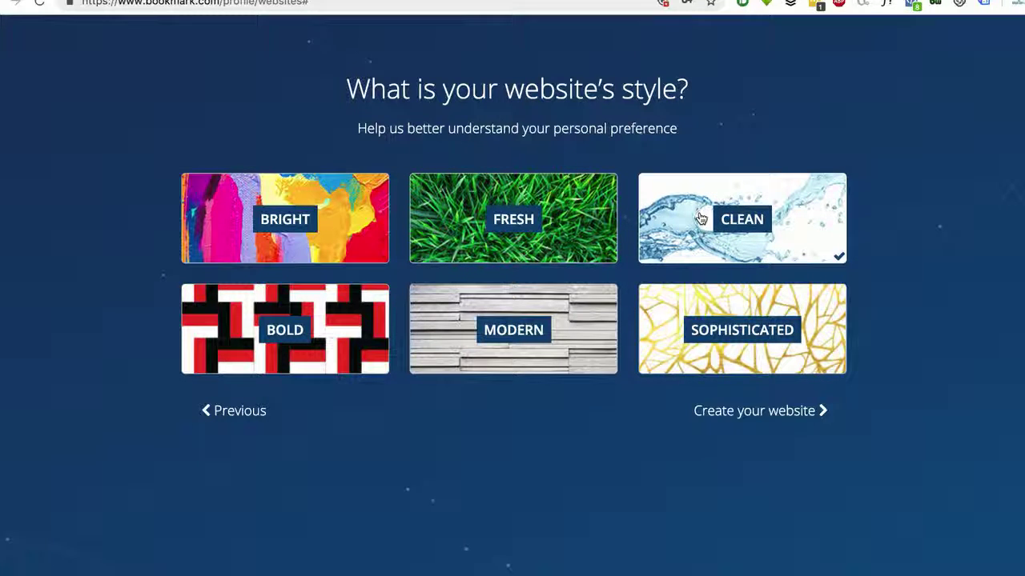
left_click(753, 411)
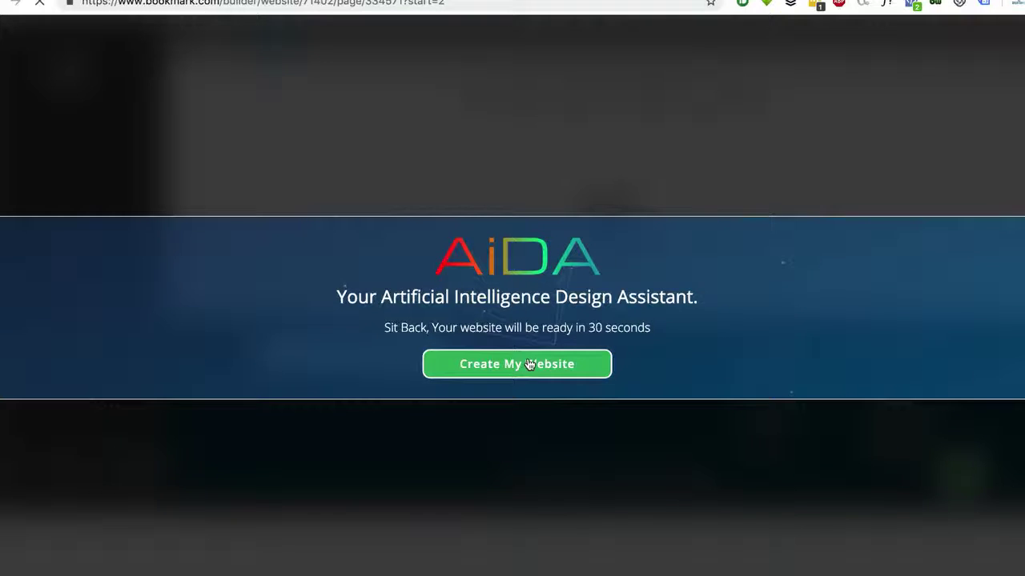
Generate the website, then add Testimonials and Social Media focus sections to the page
left_click(527, 365)
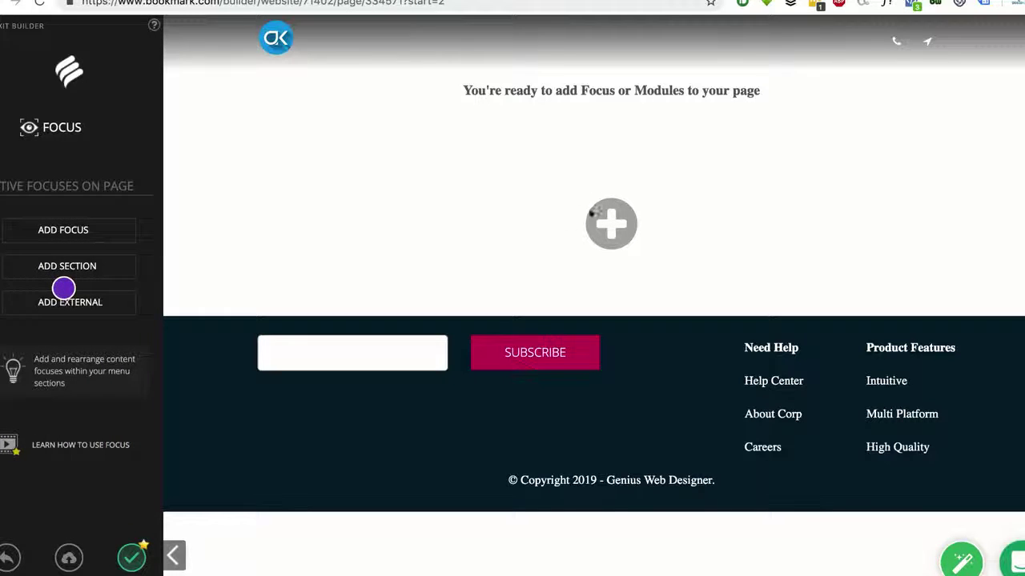
left_click(20, 245)
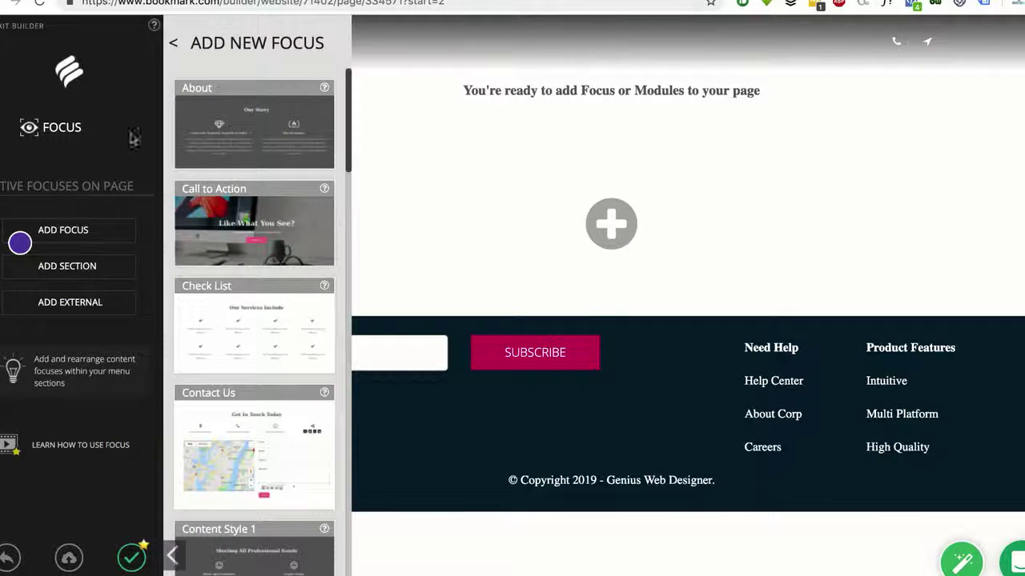
scroll(337, 242, "down", 10)
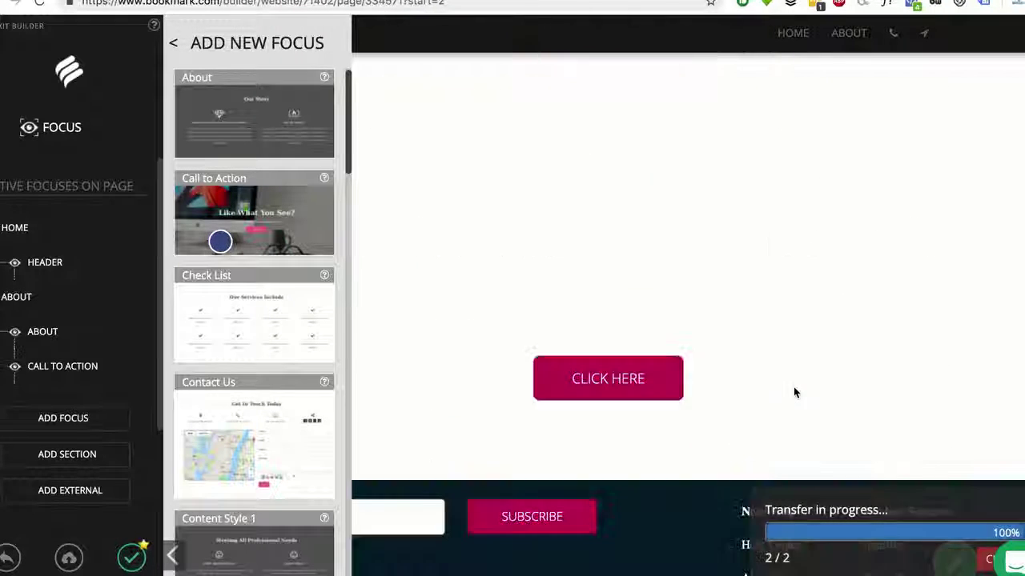
scroll(220, 242, "down", 18)
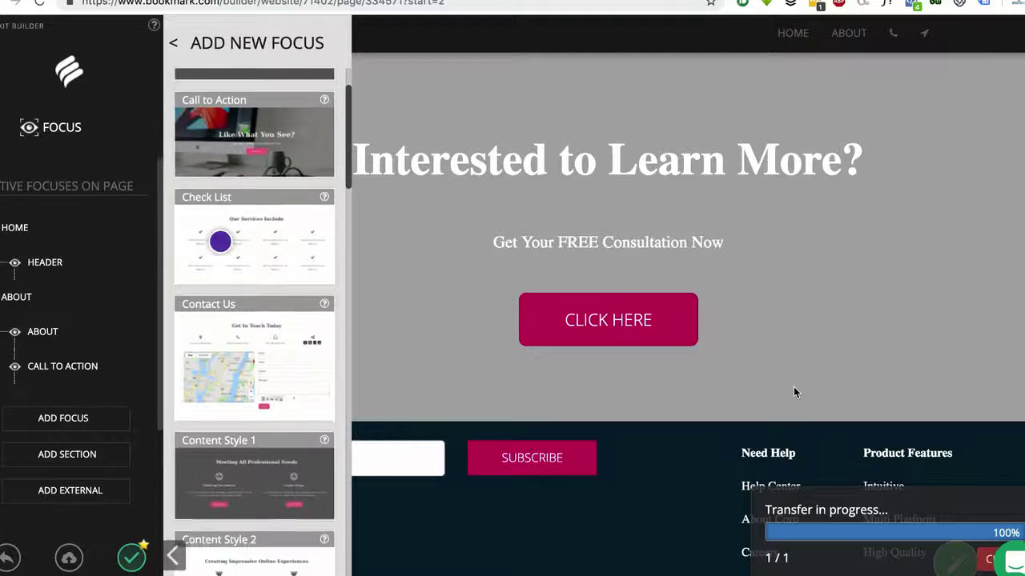
scroll(270, 389, "down", 5)
left_click(328, 556)
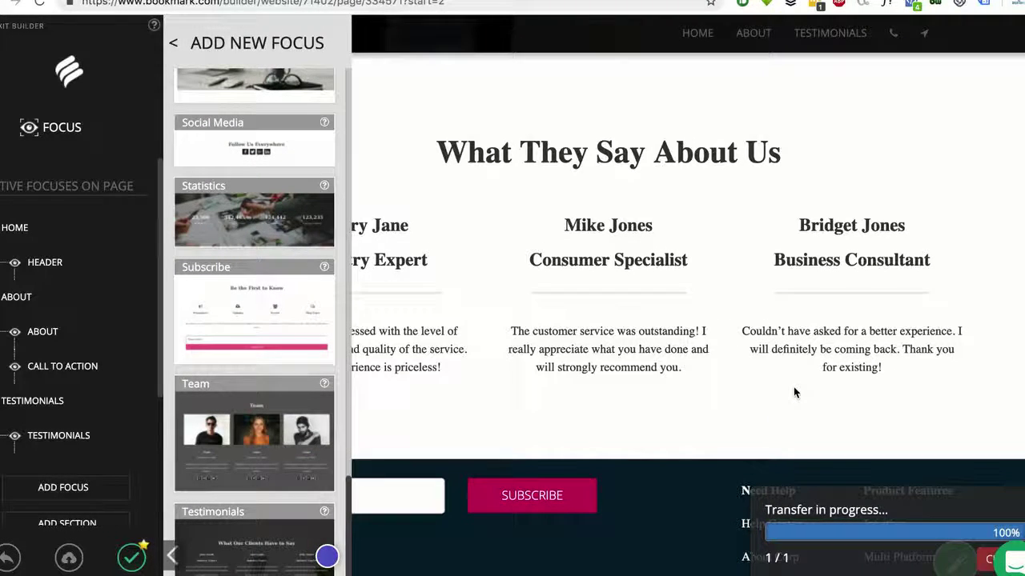
left_click(297, 152)
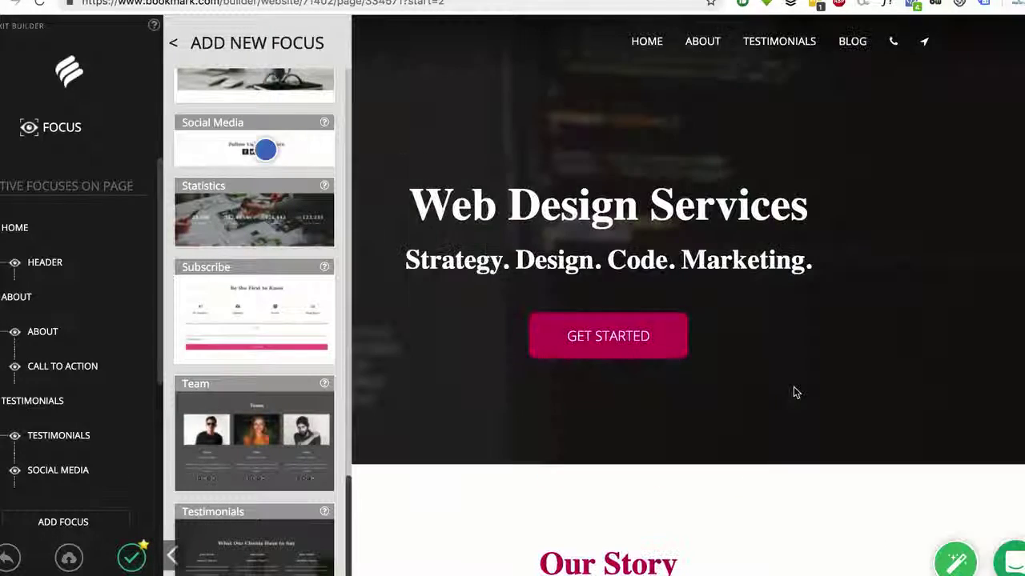
left_click(1, 137)
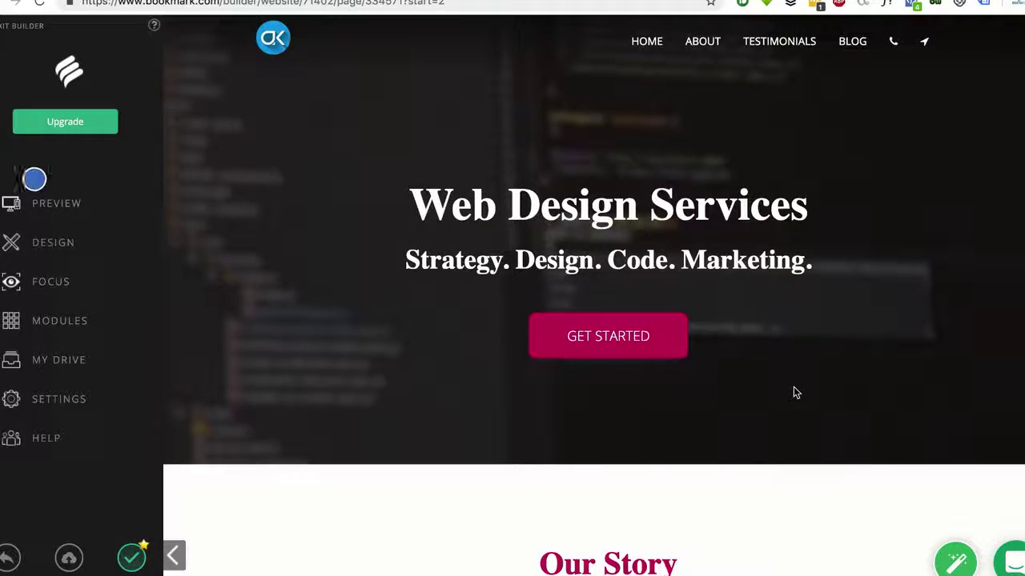
Apply Style 6 to the whole site and save the finished website
left_click(102, 252)
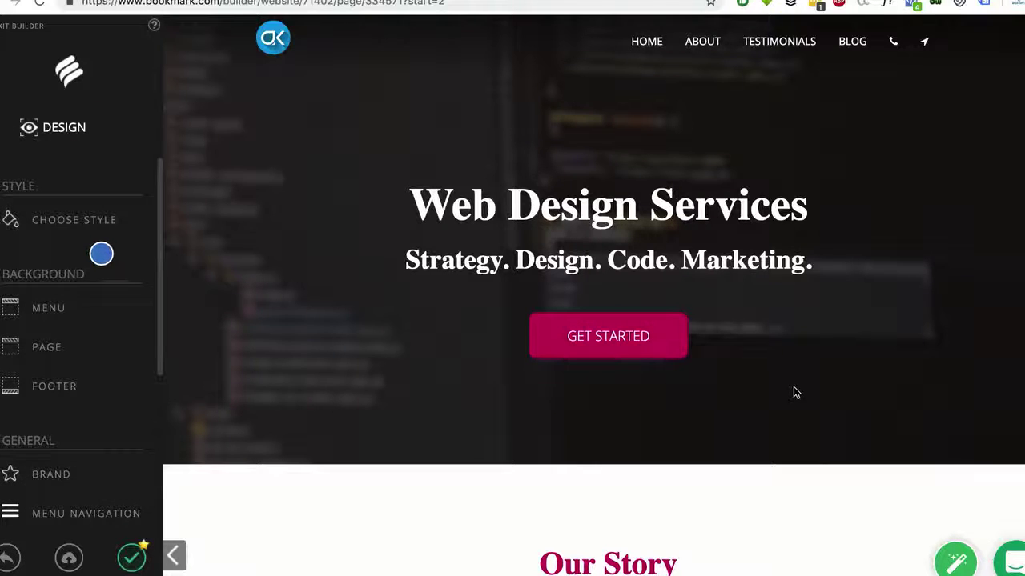
left_click(78, 229)
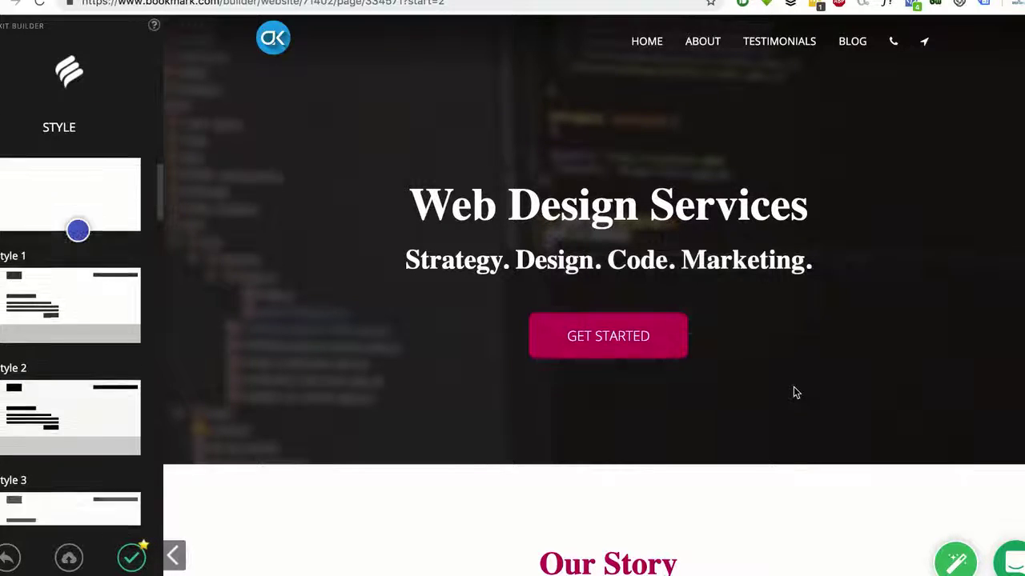
scroll(78, 230, "down", 5)
left_click(11, 485)
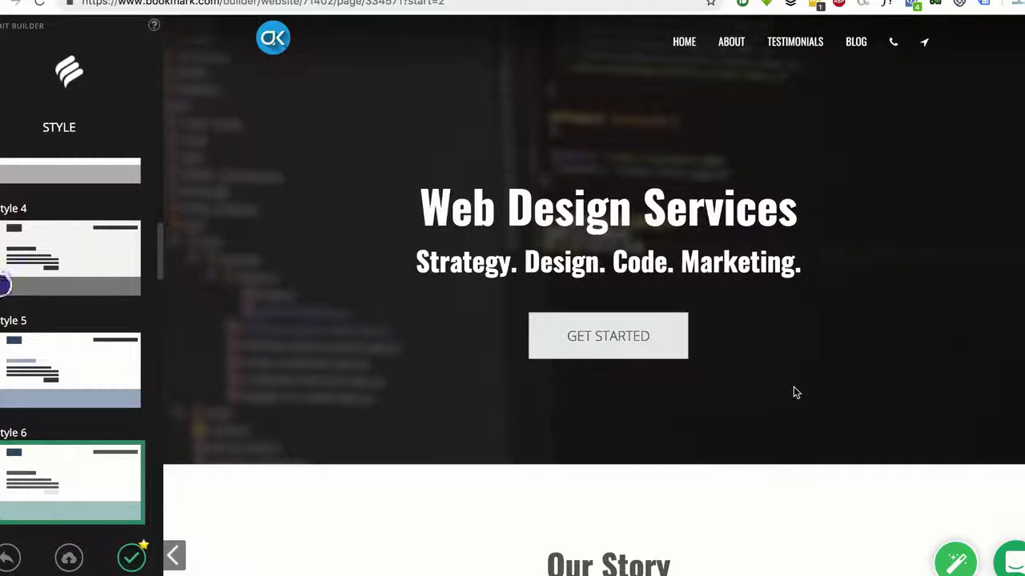
left_click(1, 138)
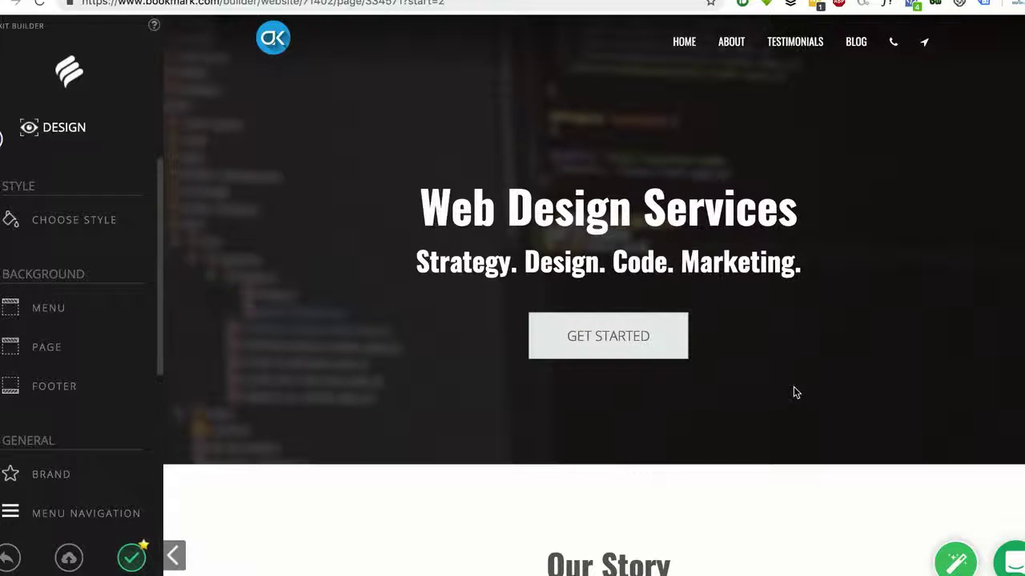
left_click(2, 138)
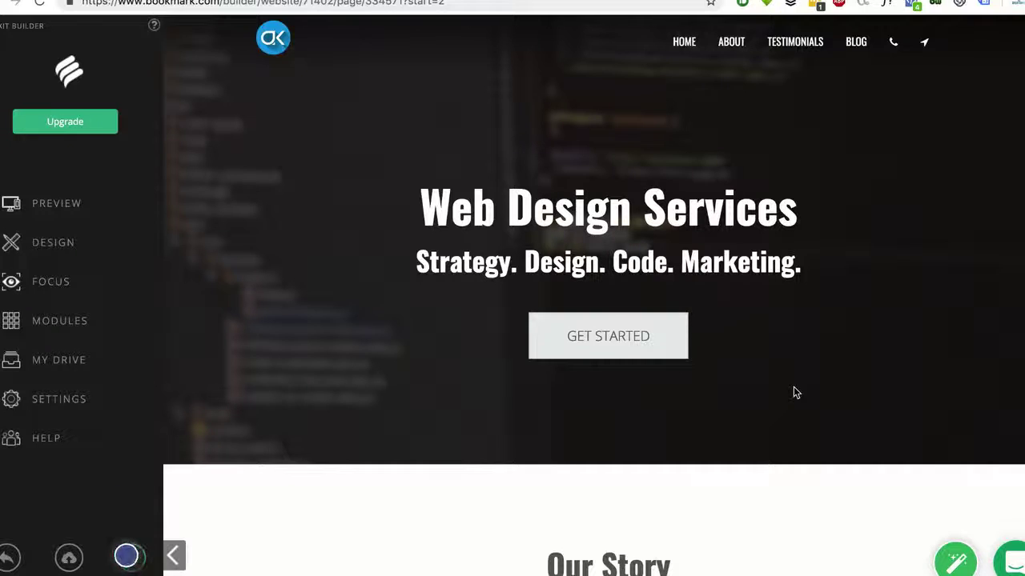
left_click(126, 556)
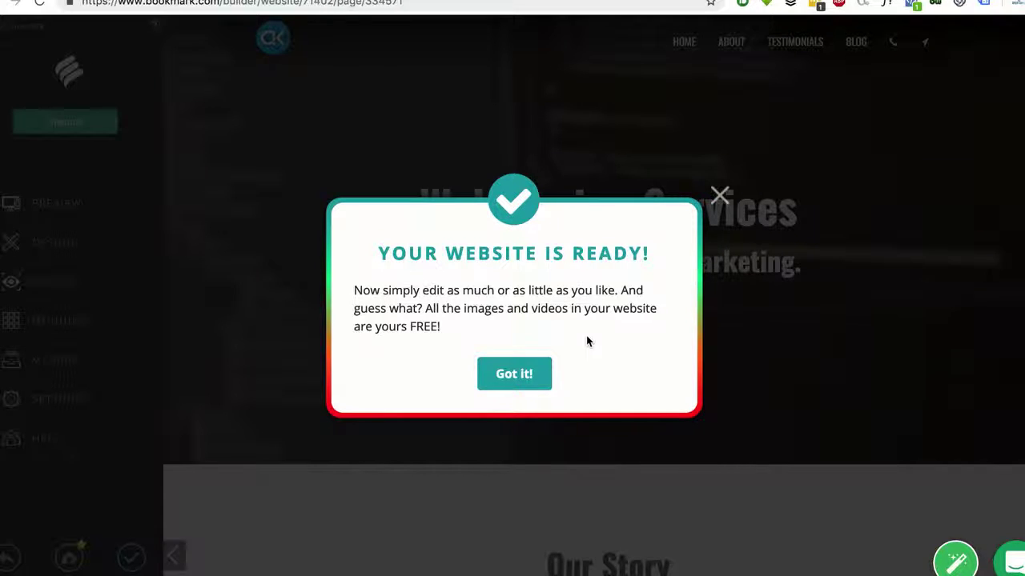
left_click(528, 374)
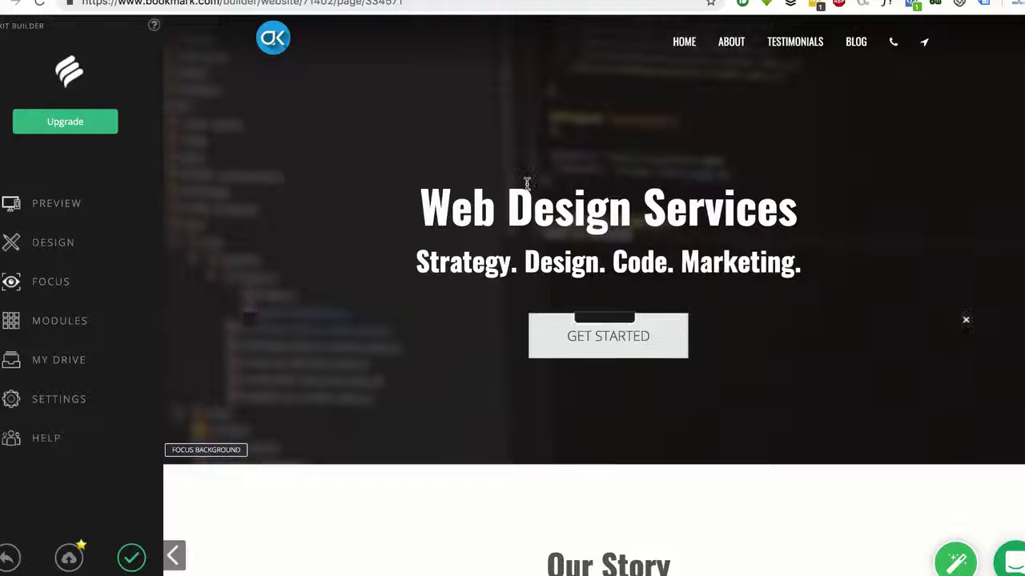
Browse the site via its nav bar: About, Testimonials, then the Blog page
scroll(461, 230, "down", 3)
scroll(462, 231, "down", 10)
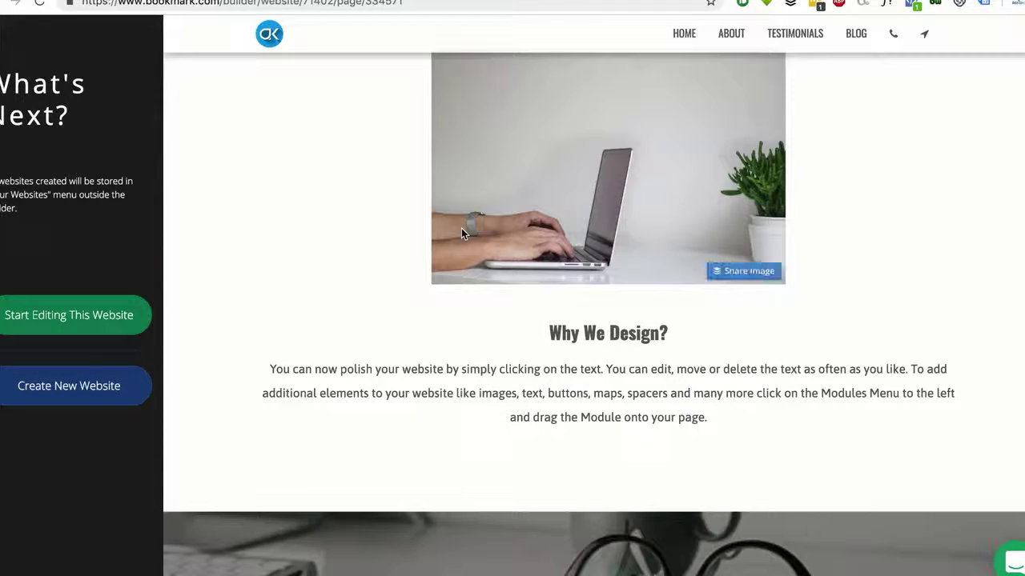
scroll(461, 230, "down", 6)
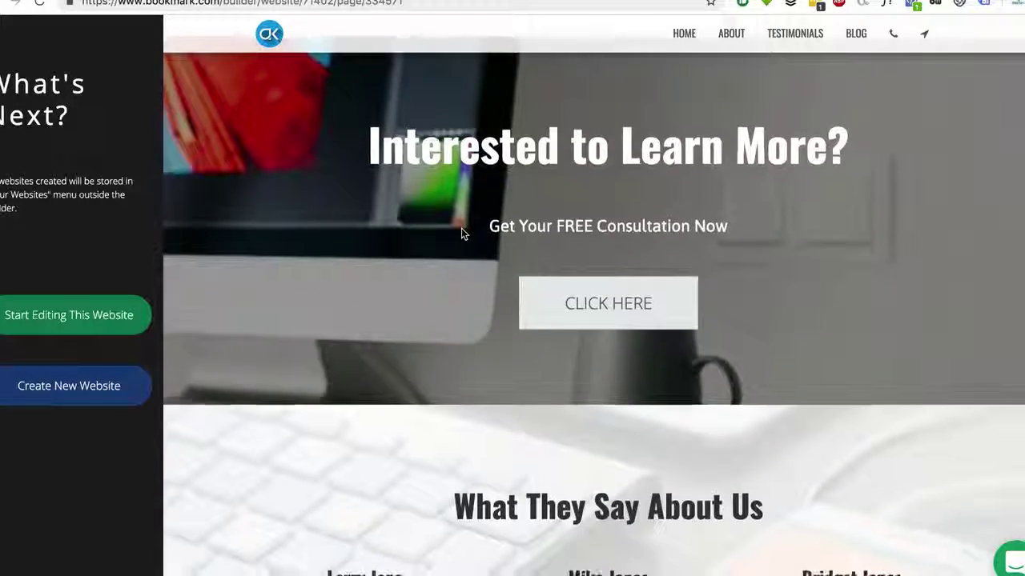
scroll(461, 231, "down", 5)
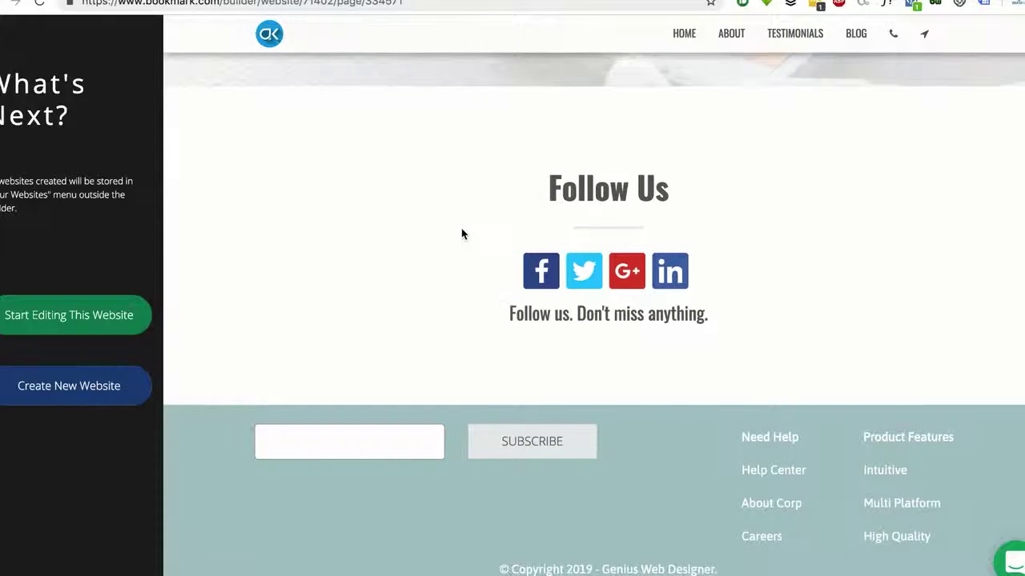
scroll(462, 232, "up", 20)
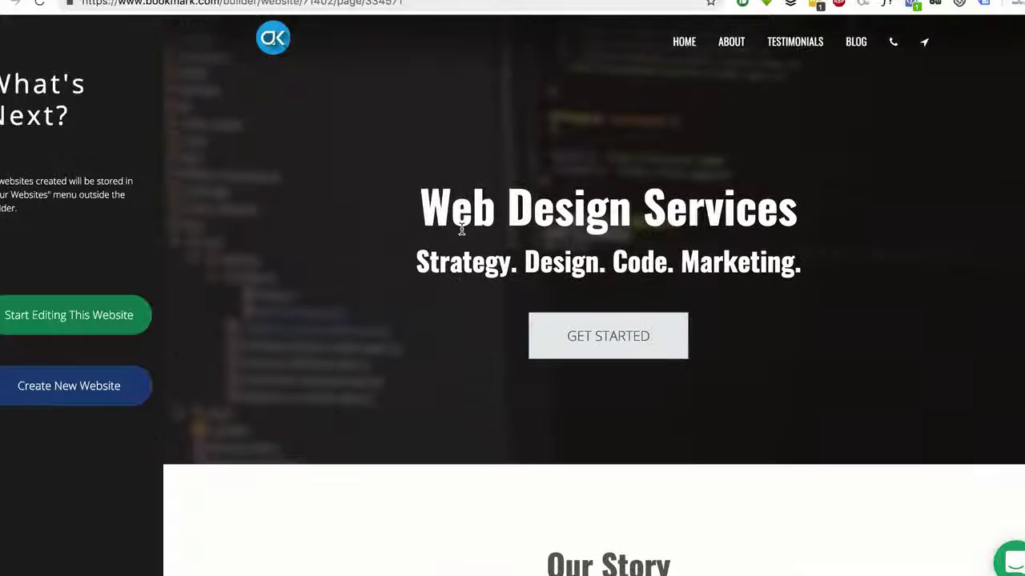
left_click(725, 42)
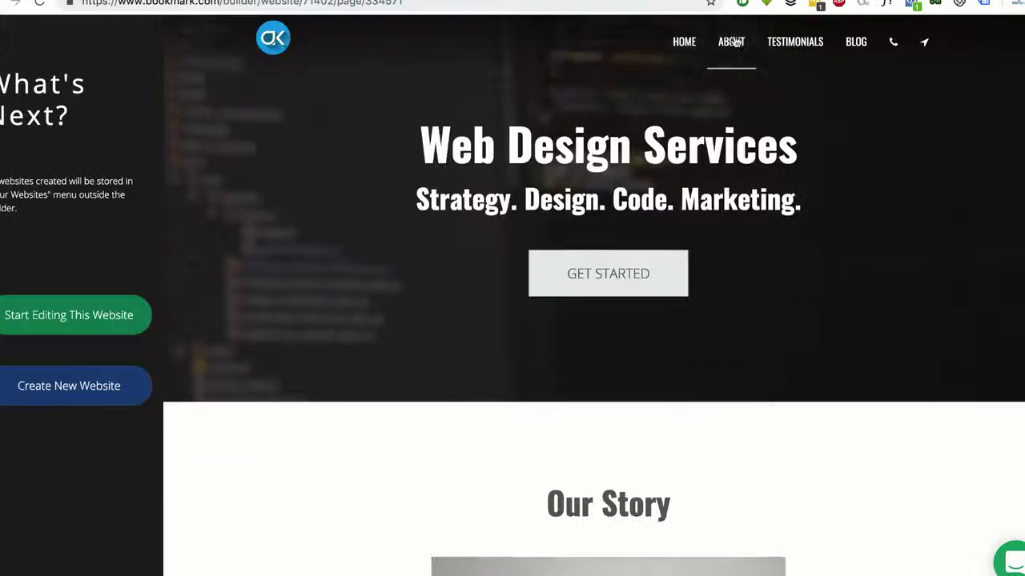
left_click(789, 36)
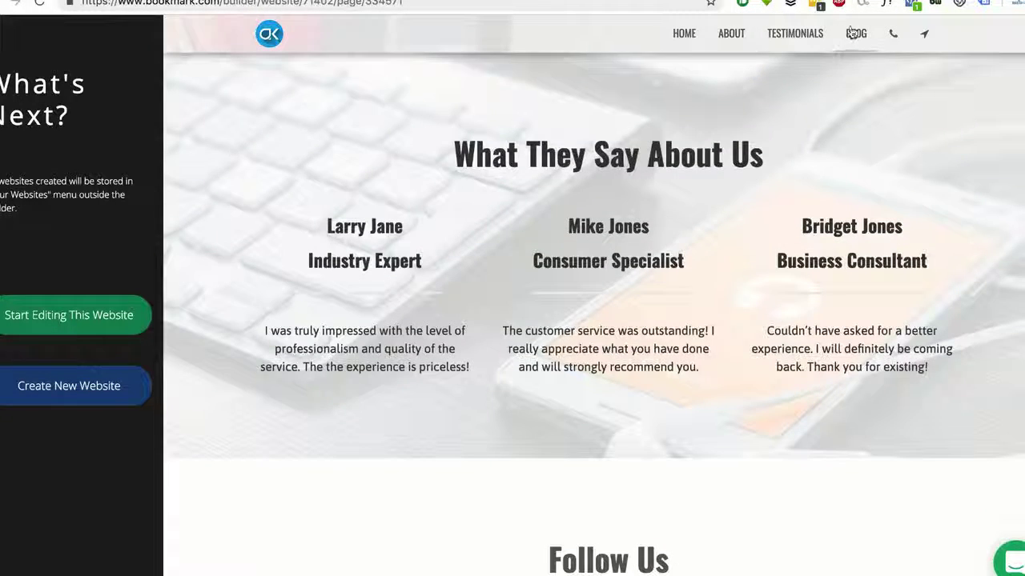
left_click(860, 34)
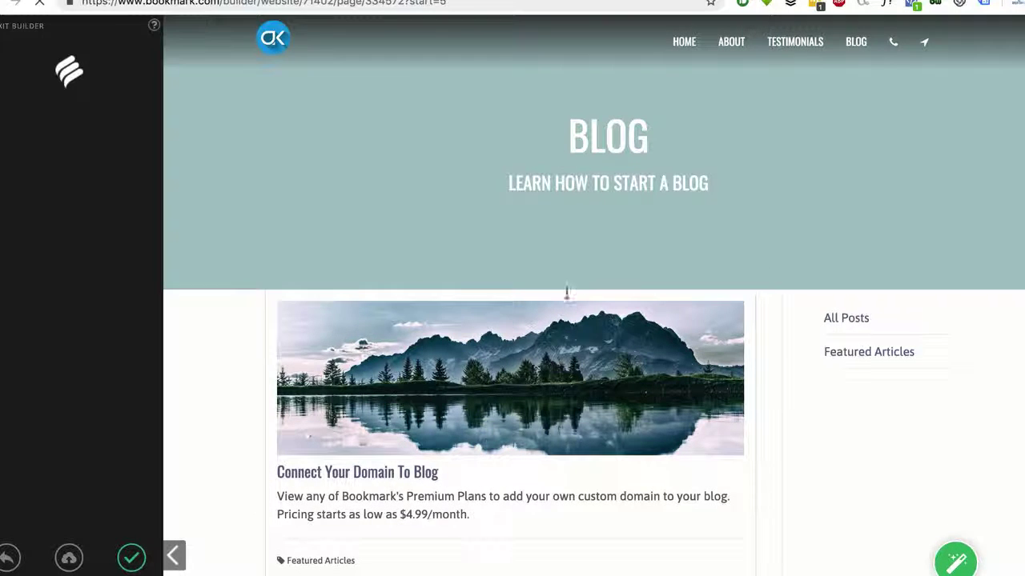
Scroll through the blog posts, then scroll the home page down to Our Story
scroll(592, 340, "down", 10)
scroll(584, 325, "up", 4)
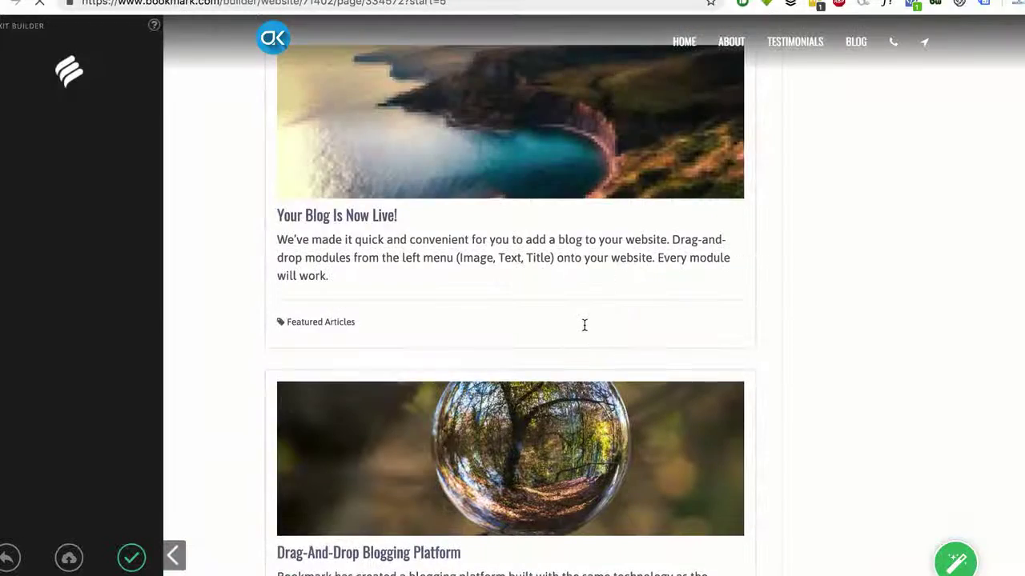
scroll(584, 326, "up", 6)
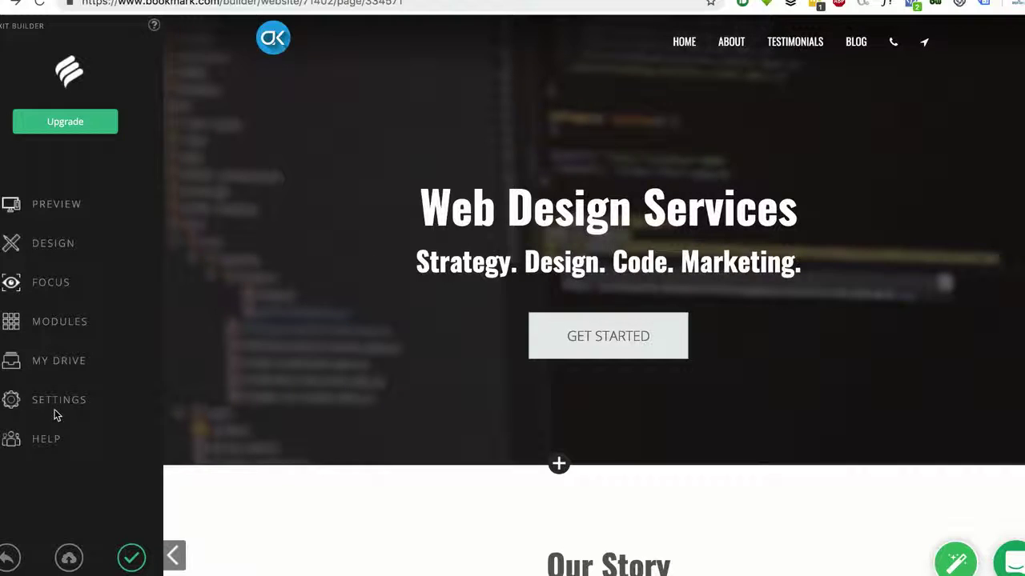
scroll(476, 267, "down", 3)
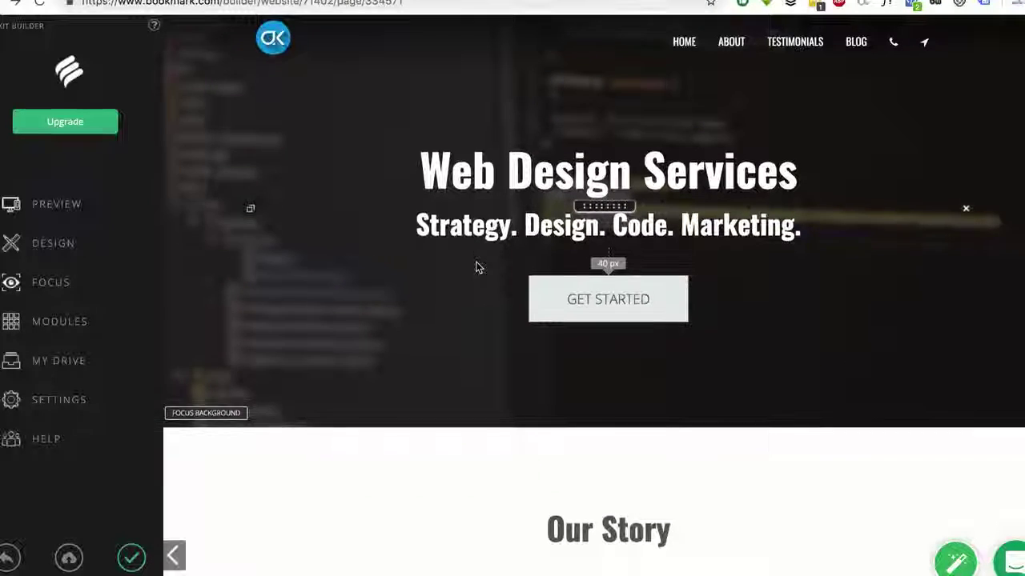
scroll(476, 268, "down", 7)
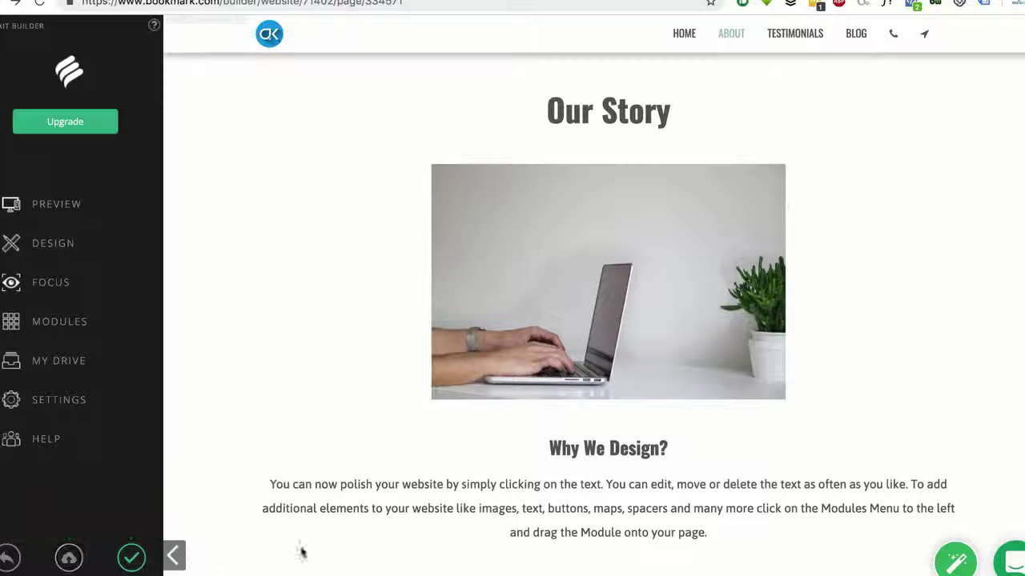
left_click(954, 564)
scroll(935, 352, "down", 2)
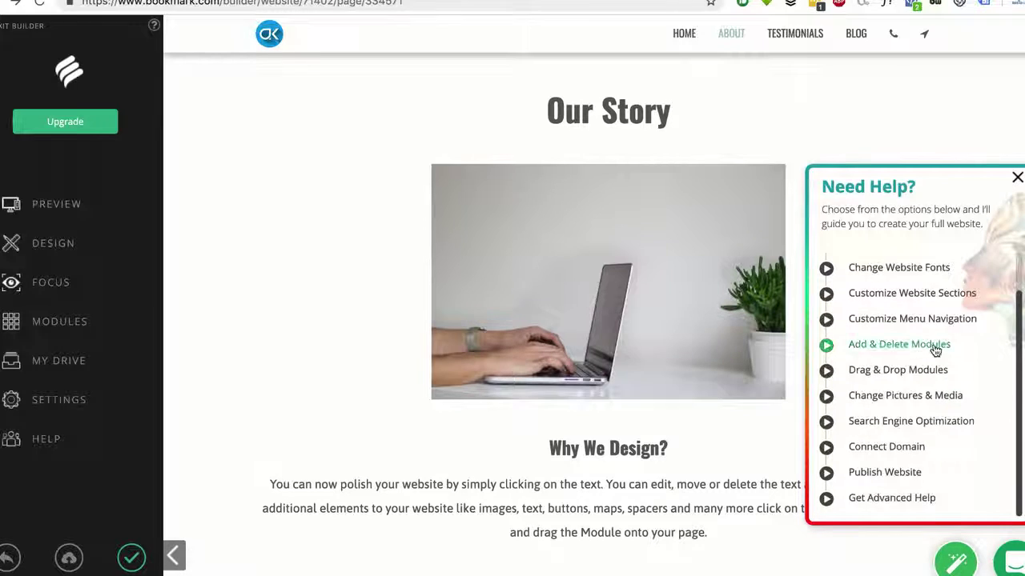
scroll(935, 350, "up", 2)
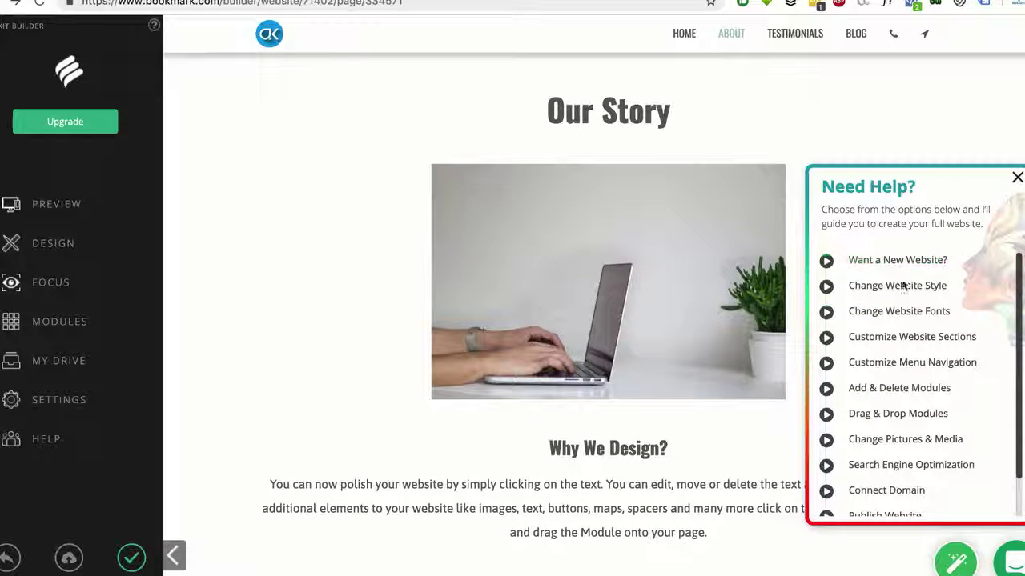
scroll(903, 445, "down", 2)
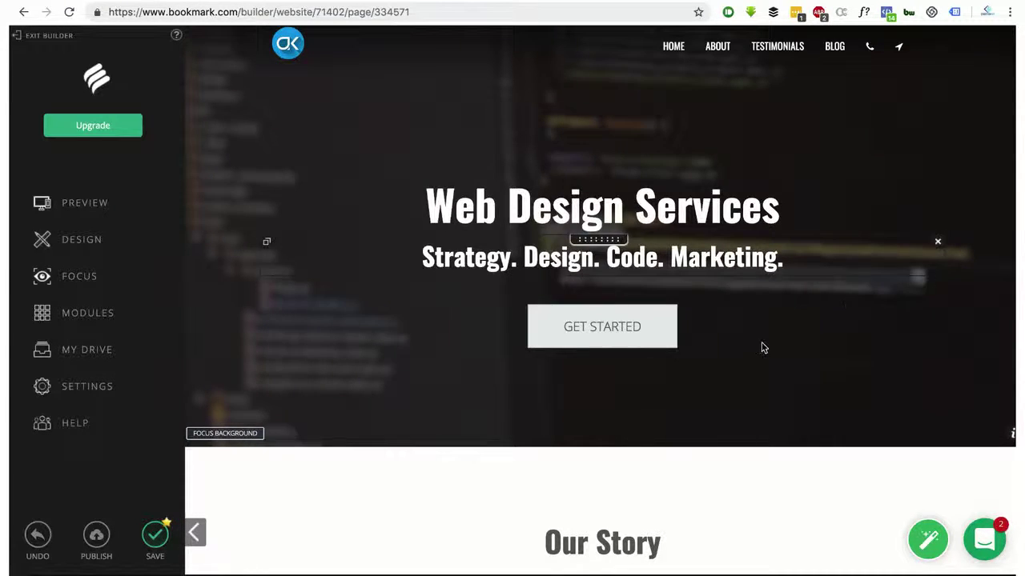
scroll(761, 348, "down", 4)
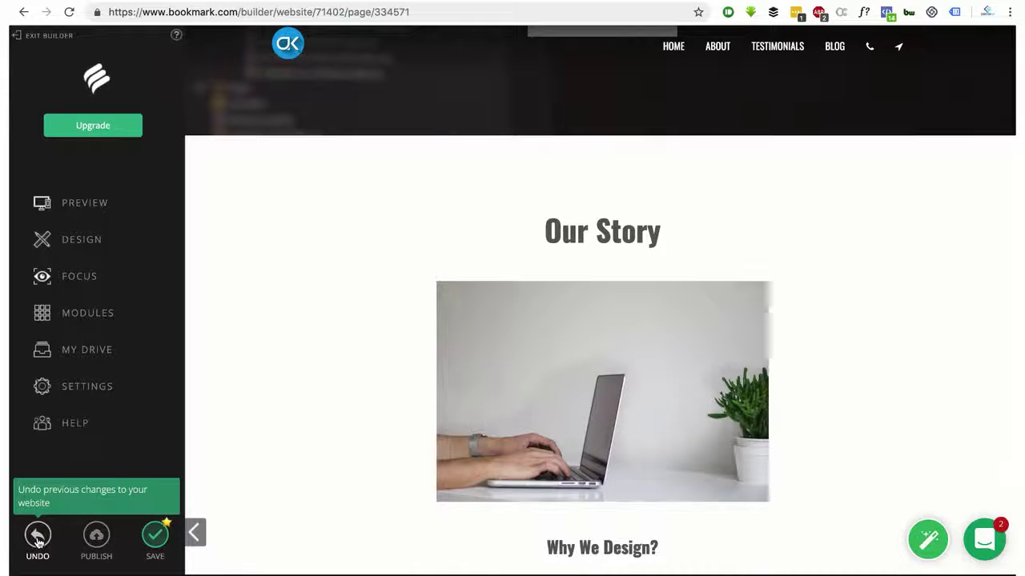
scroll(503, 333, "down", 1)
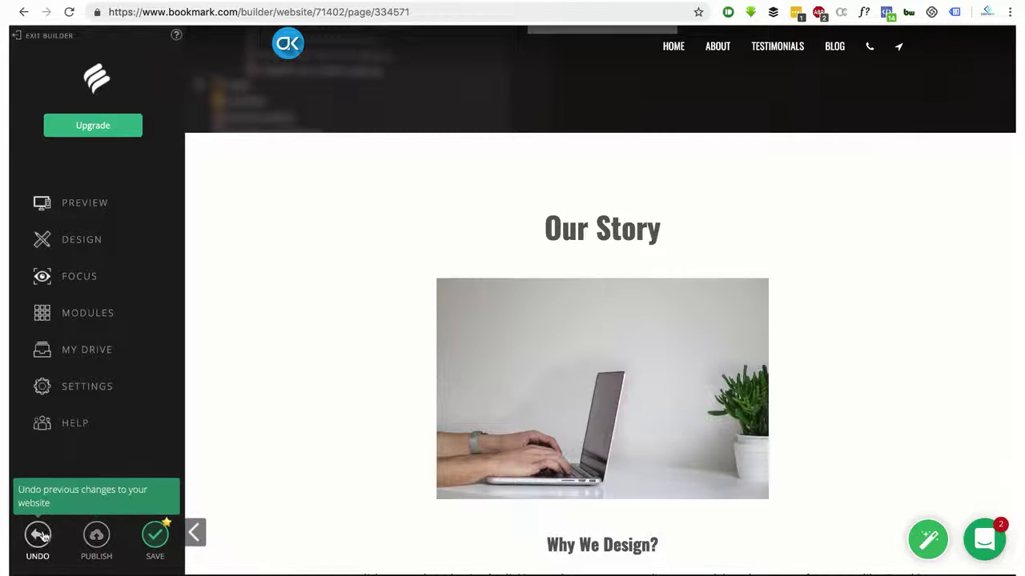
Reopen the help guide's topic list and expand Customize Website Sections
left_click(931, 543)
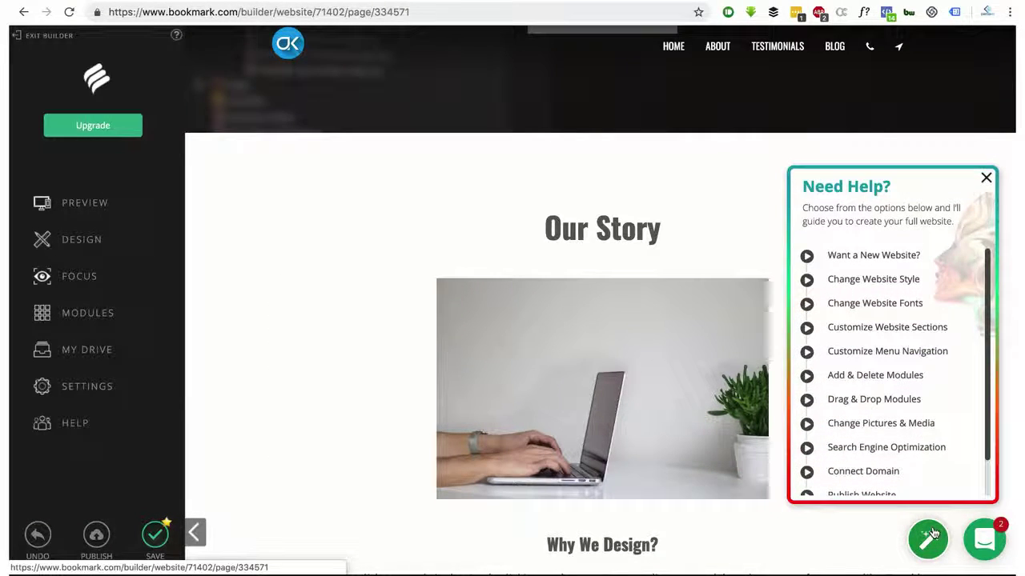
scroll(931, 348, "down", 1)
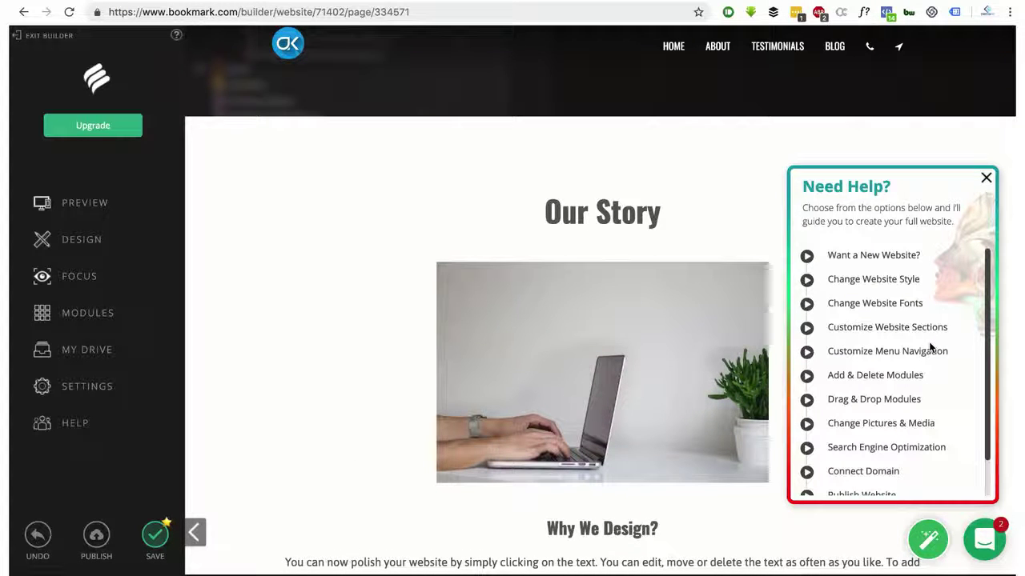
scroll(931, 346, "down", 1)
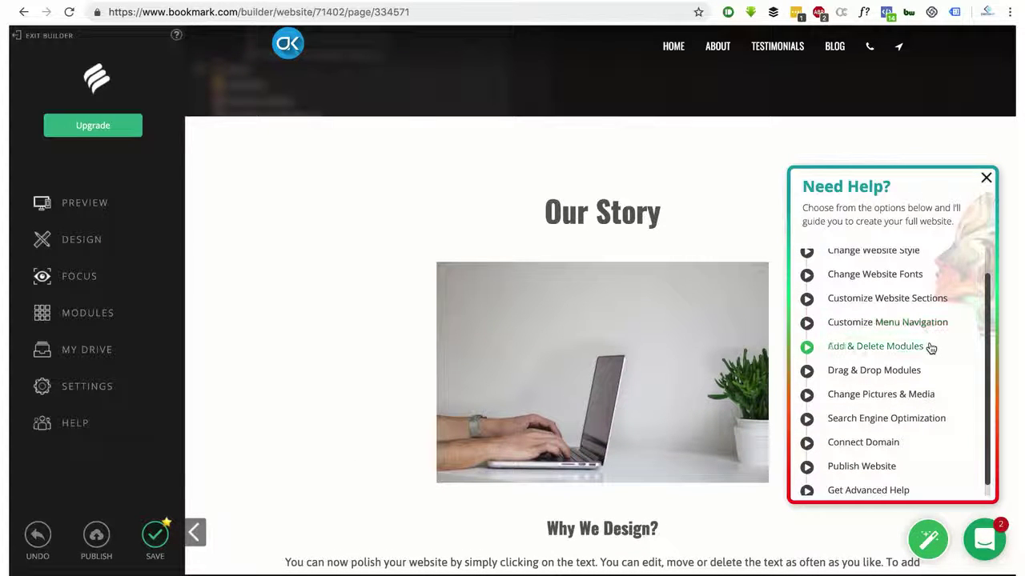
scroll(931, 348, "up", 1)
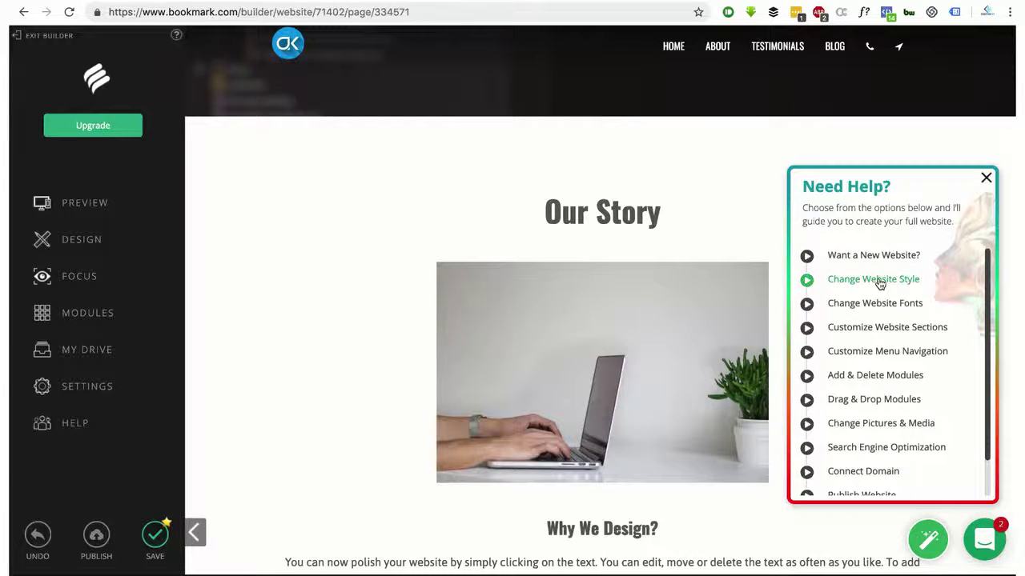
left_click(882, 327)
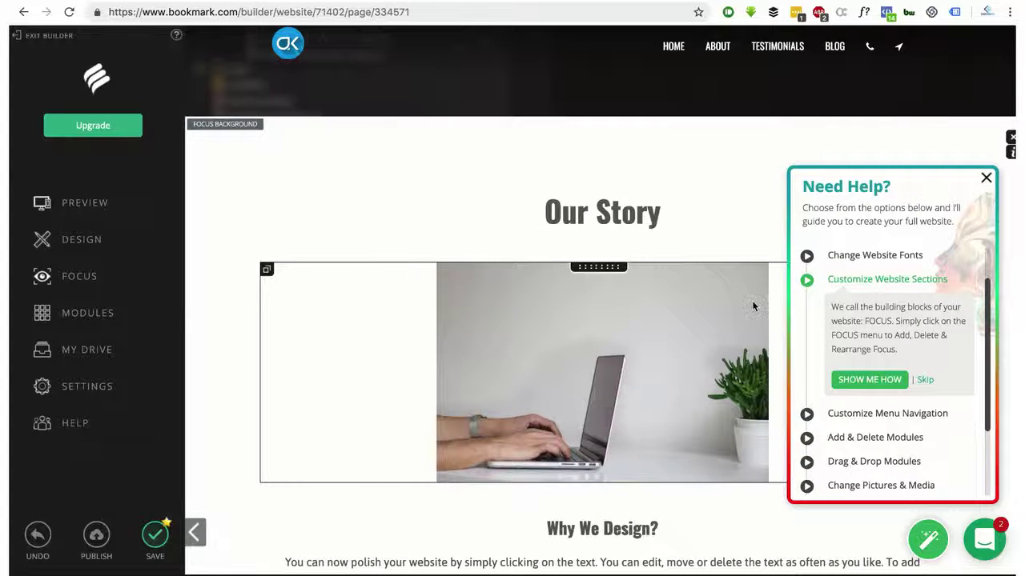
Start the Customize Website Sections guided tour with SHOW ME HOW
left_click(863, 388)
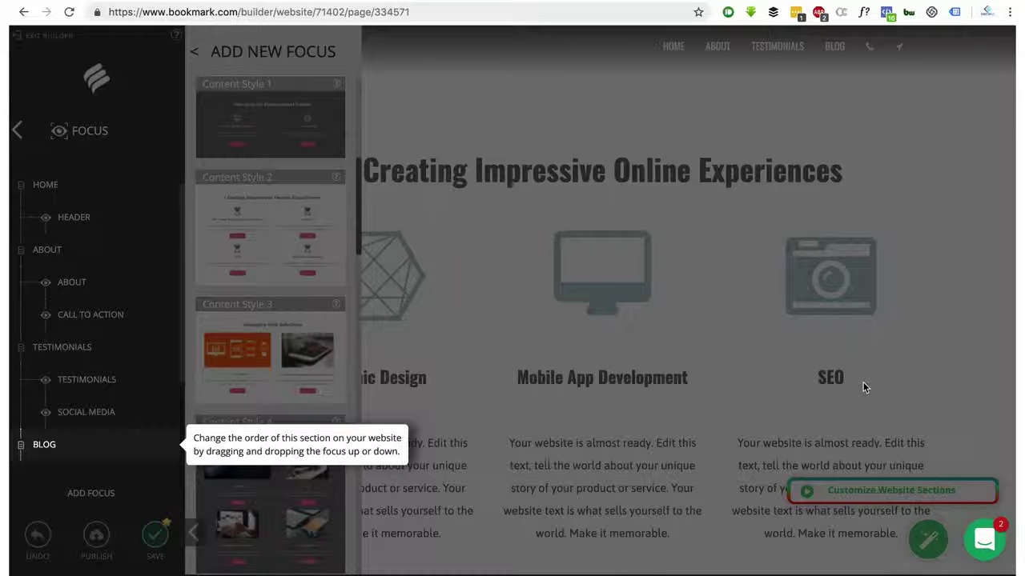
Dismiss the tour overlay, look over the page, and undo the previous change
left_click(863, 382)
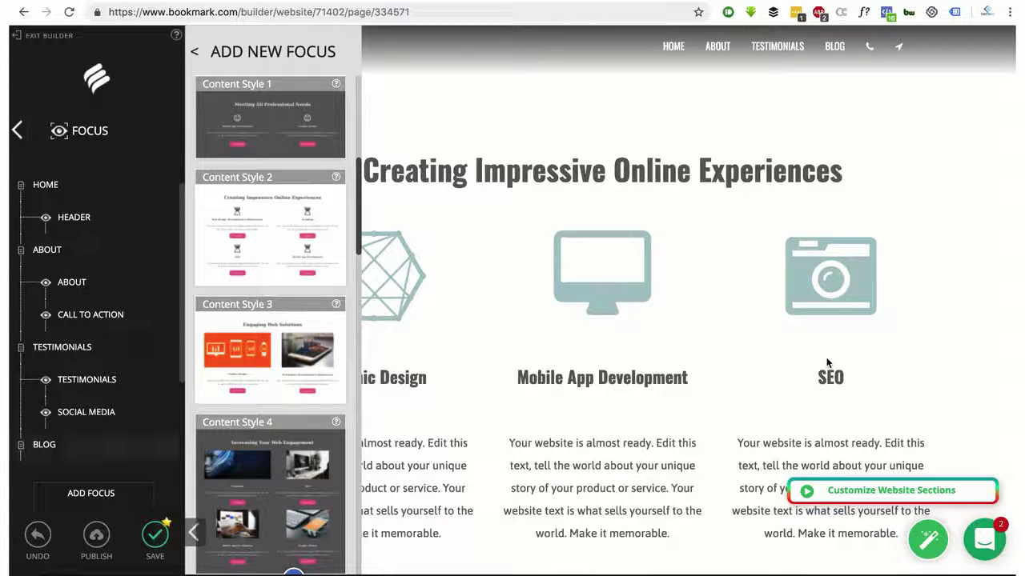
scroll(552, 352, "up", 5)
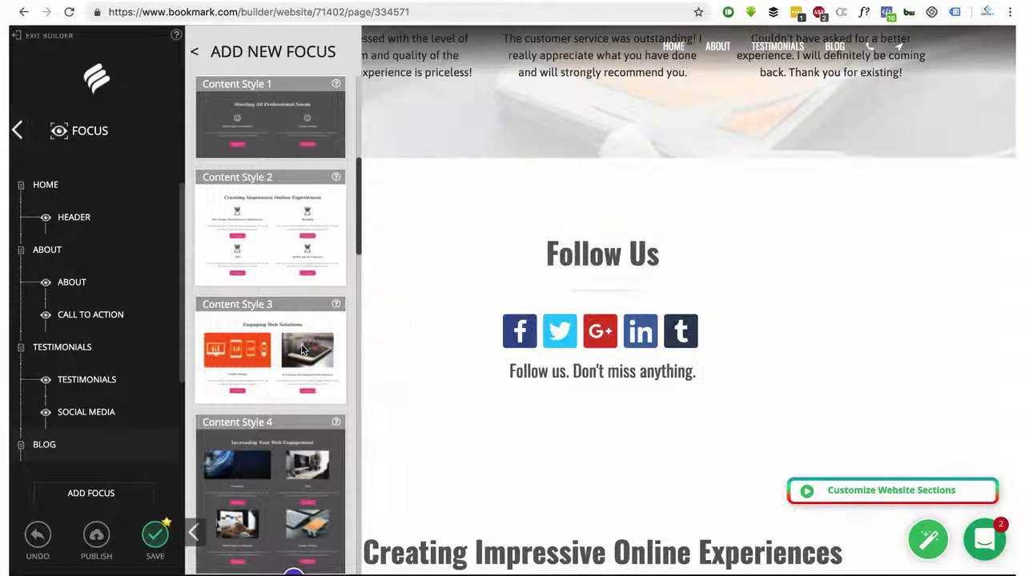
scroll(552, 352, "down", 8)
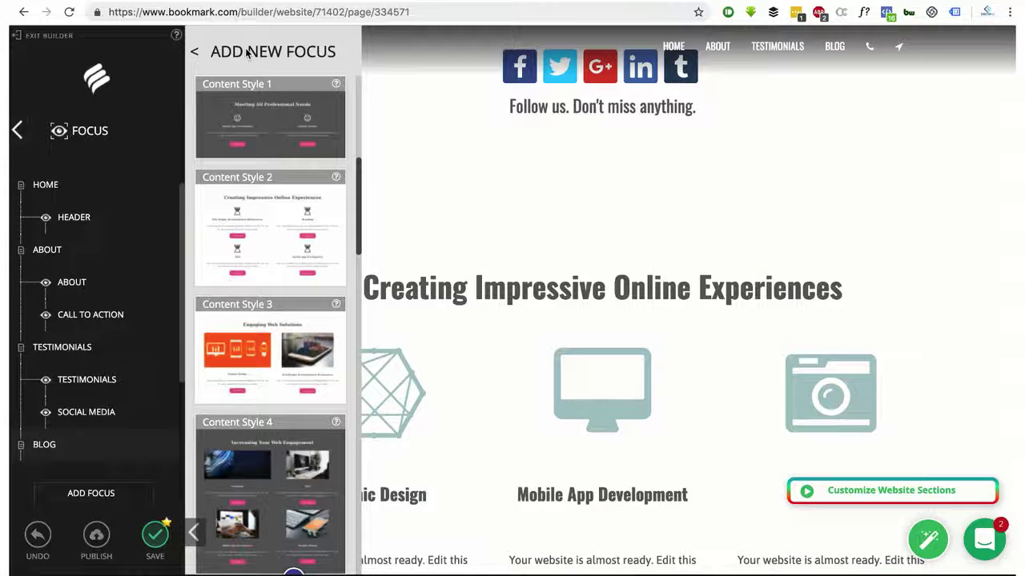
scroll(473, 315, "down", 1)
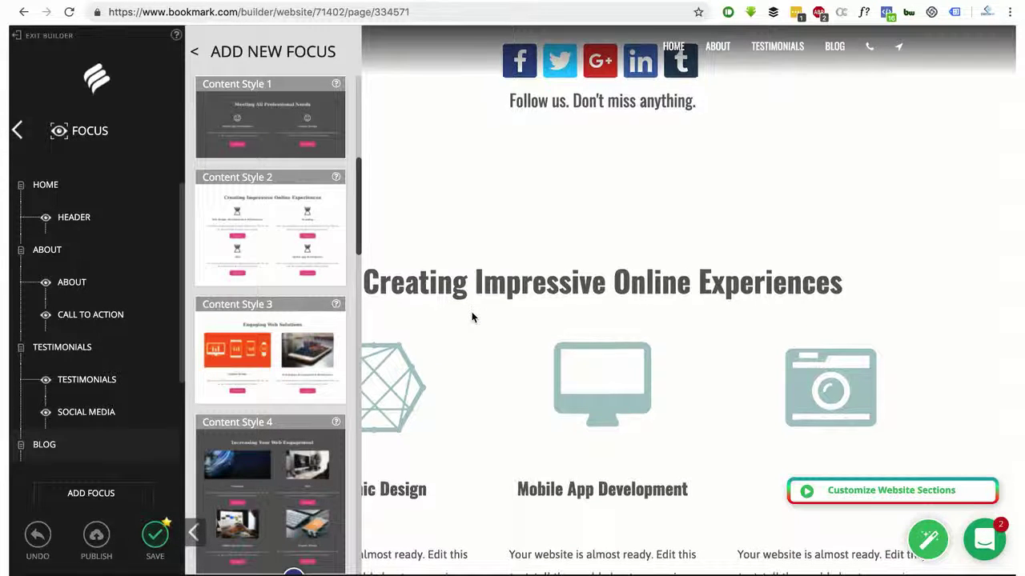
scroll(474, 315, "up", 2)
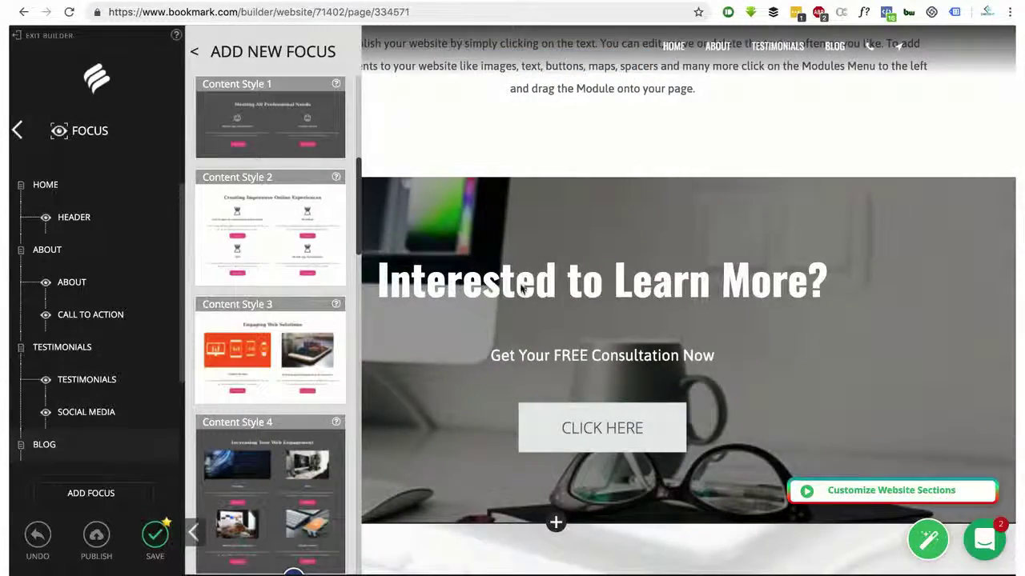
scroll(520, 290, "down", 10)
scroll(520, 290, "up", 3)
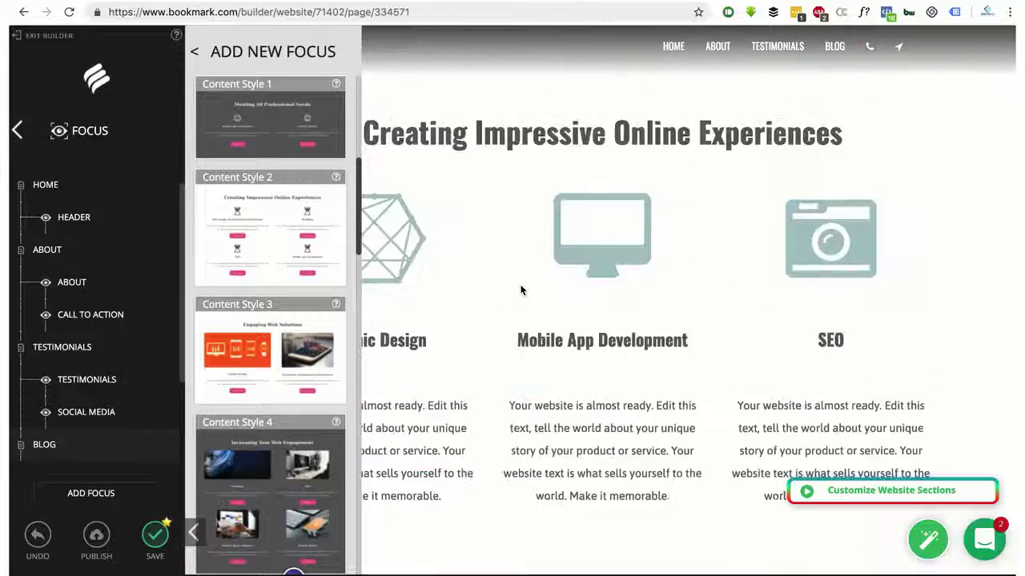
scroll(520, 290, "up", 2)
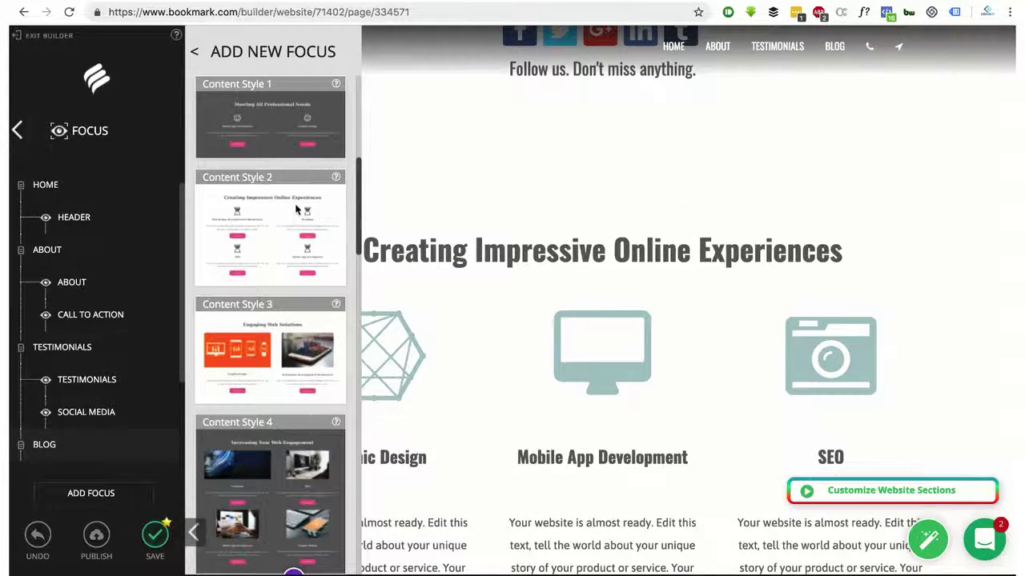
scroll(638, 299, "down", 5)
scroll(638, 299, "up", 6)
scroll(638, 299, "down", 8)
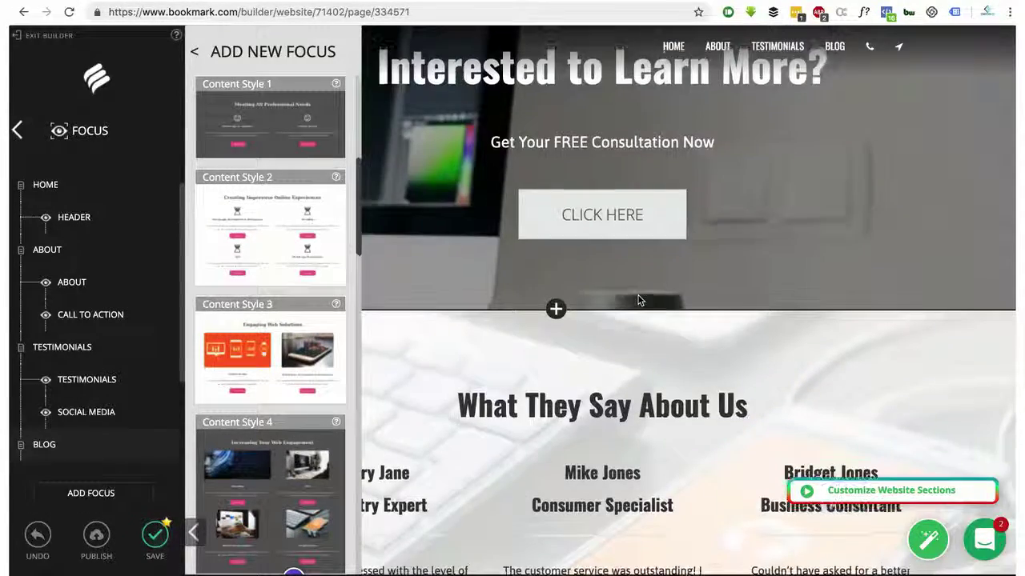
scroll(638, 299, "up", 5)
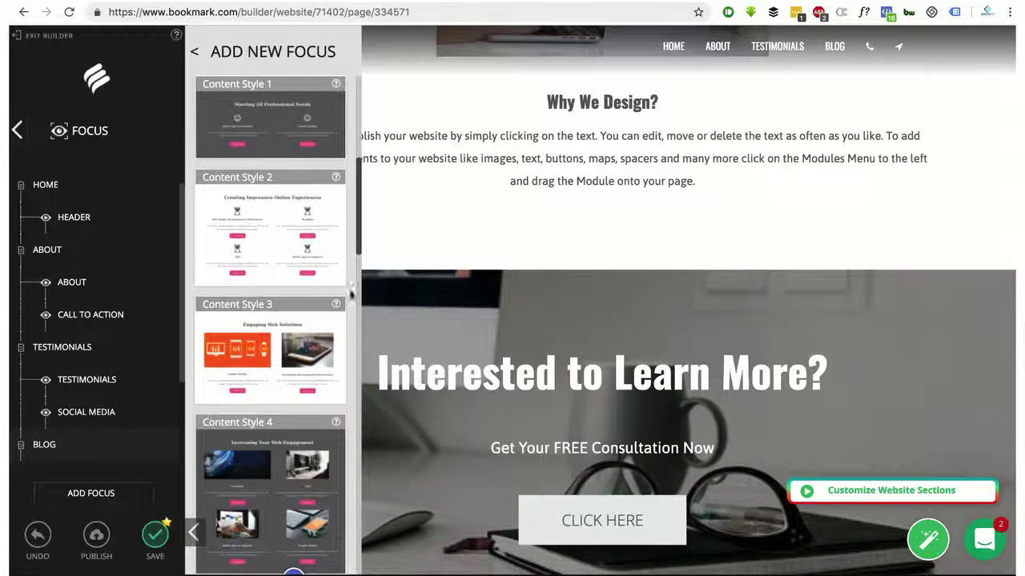
left_click(40, 543)
Close the new section styles gallery and the section list, and end the section walkthrough
left_click(195, 52)
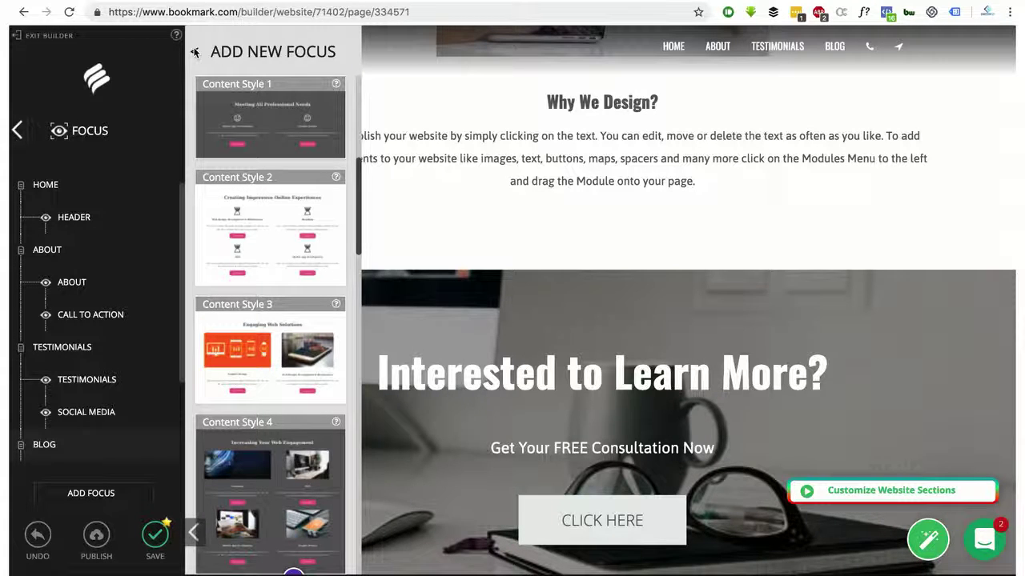
left_click(16, 132)
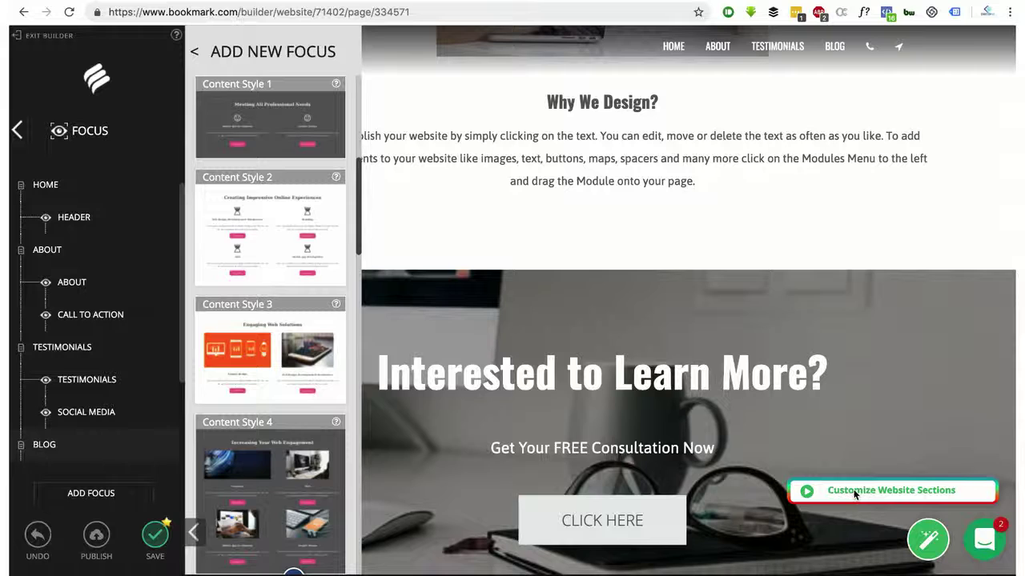
left_click(853, 491)
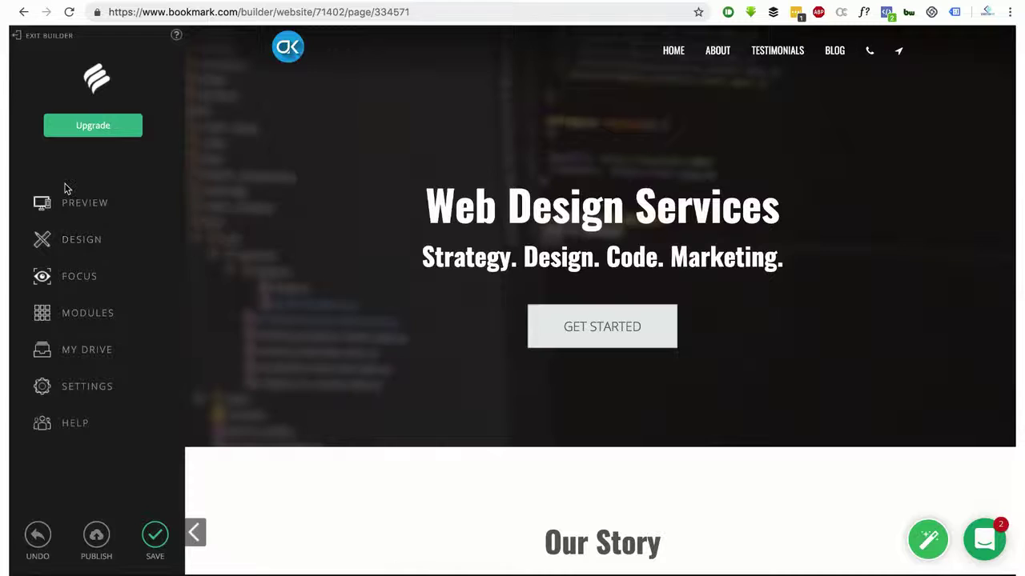
Preview the site at tablet size and scroll through the Our Story section
left_click(74, 208)
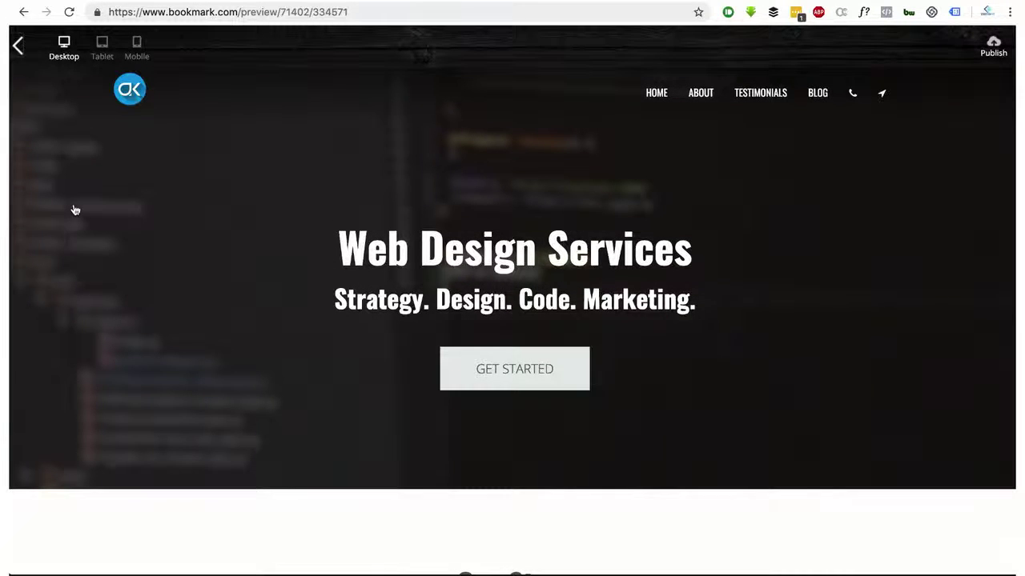
left_click(102, 47)
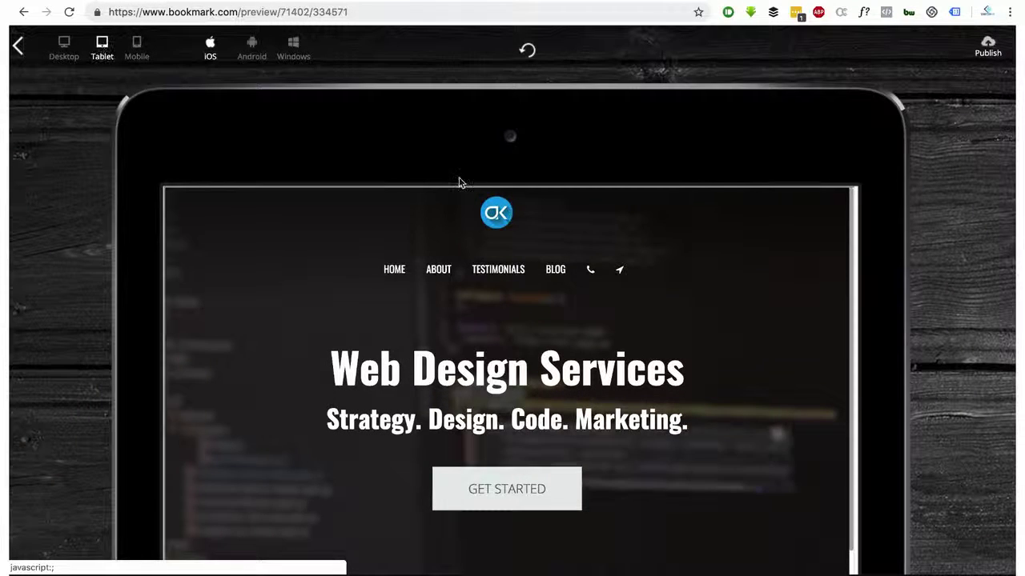
left_click(506, 250)
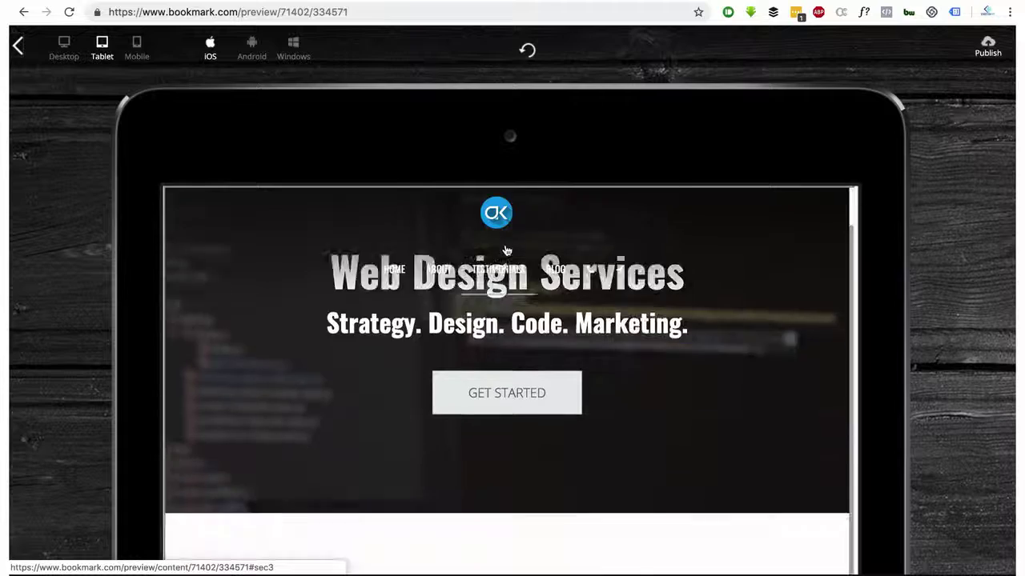
scroll(984, 241, "down", 5)
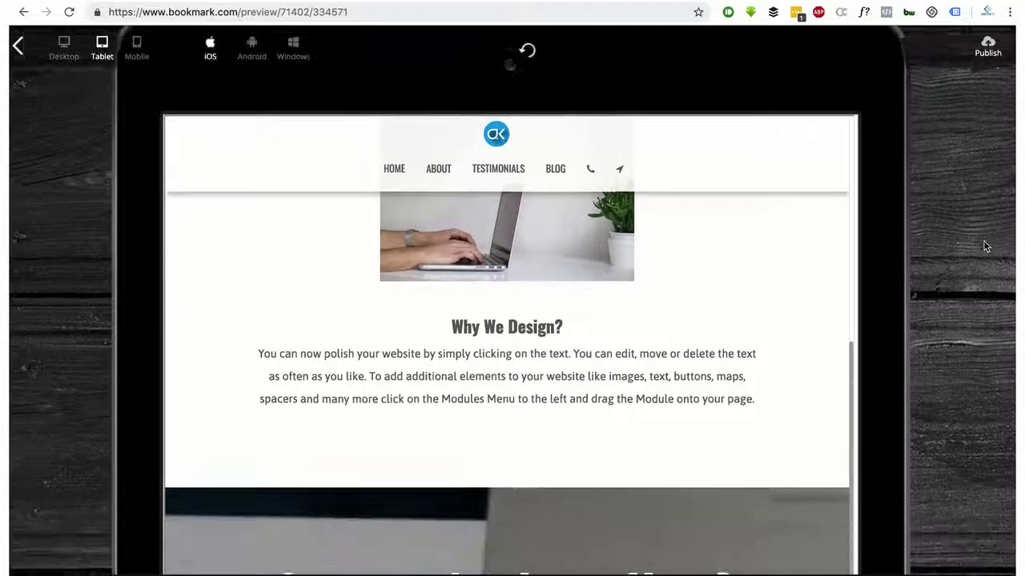
scroll(742, 245, "down", 10)
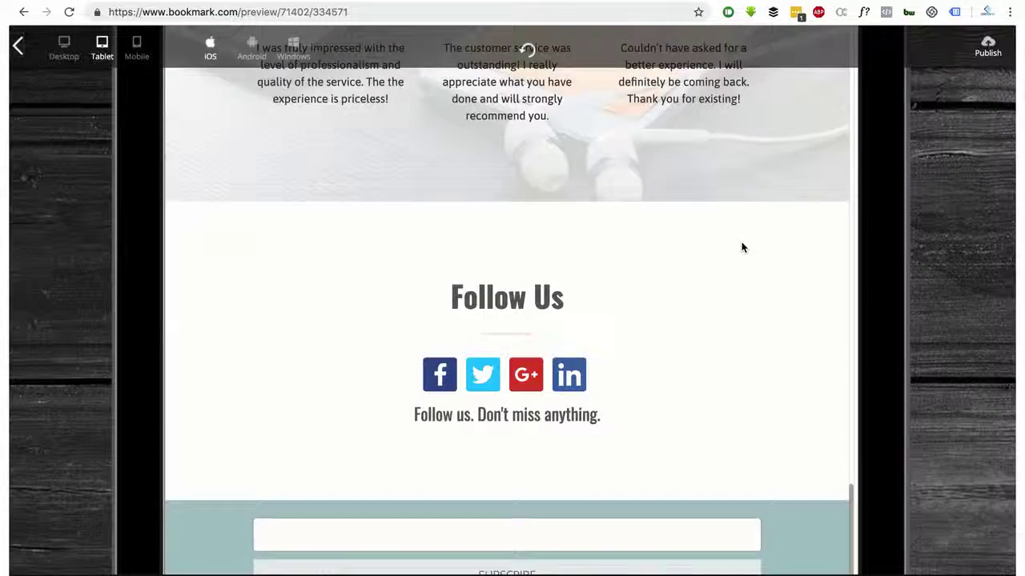
scroll(741, 245, "down", 5)
scroll(742, 246, "up", 15)
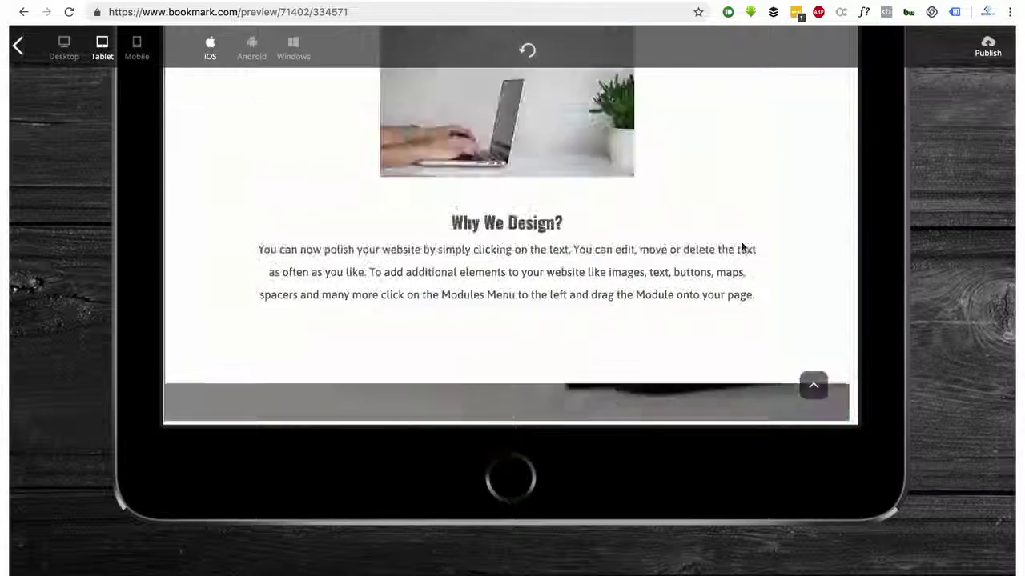
scroll(920, 224, "up", 10)
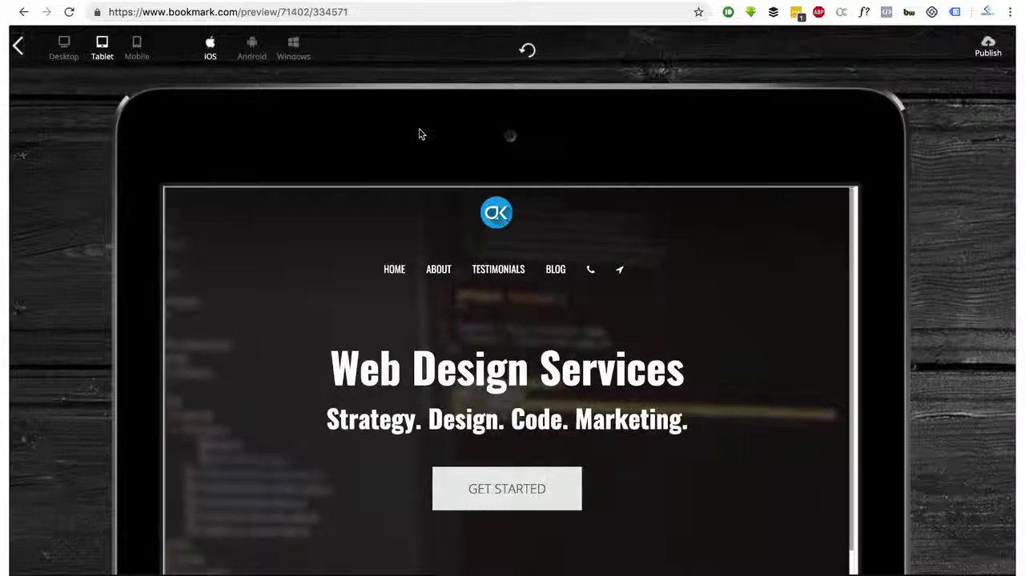
Check the mobile layout and its navigation menu, then return the preview to desktop
left_click(137, 42)
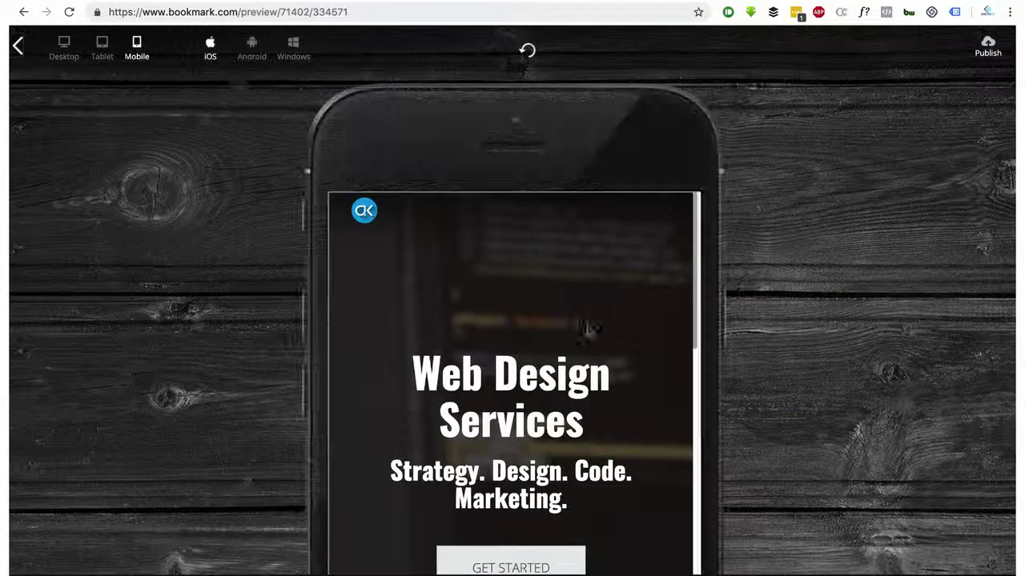
scroll(552, 320, "down", 10)
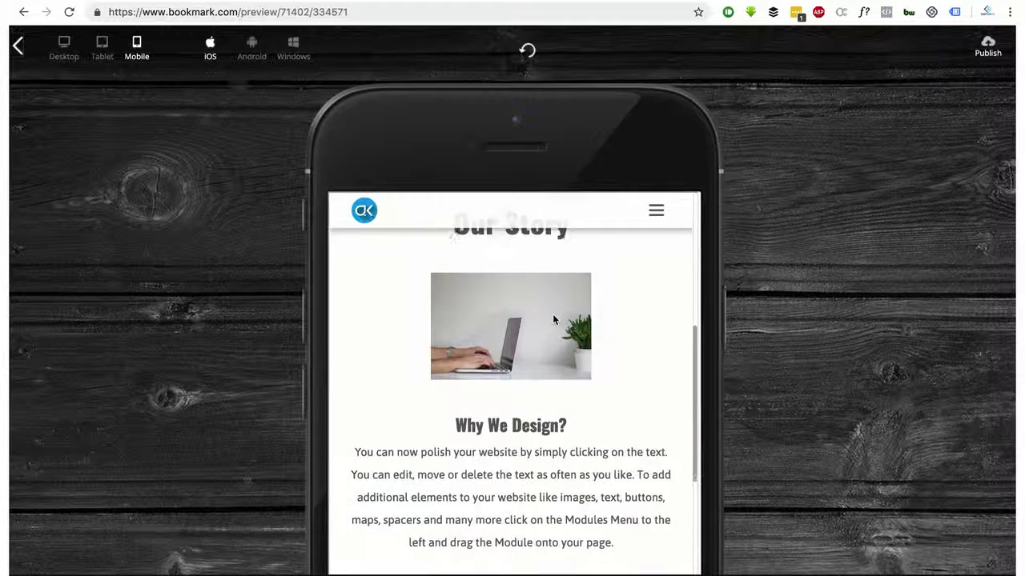
scroll(552, 314, "down", 10)
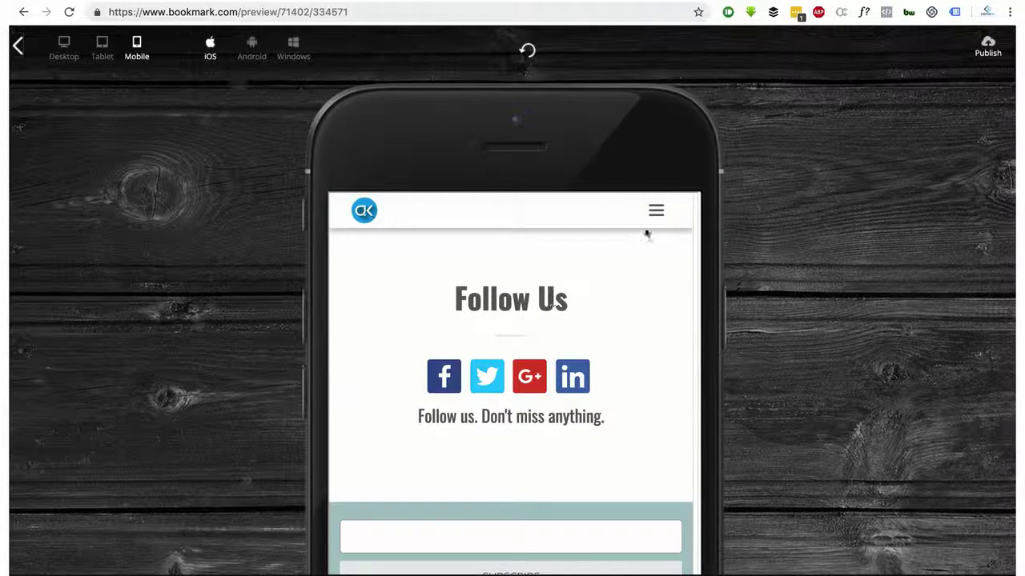
left_click(656, 210)
left_click(655, 210)
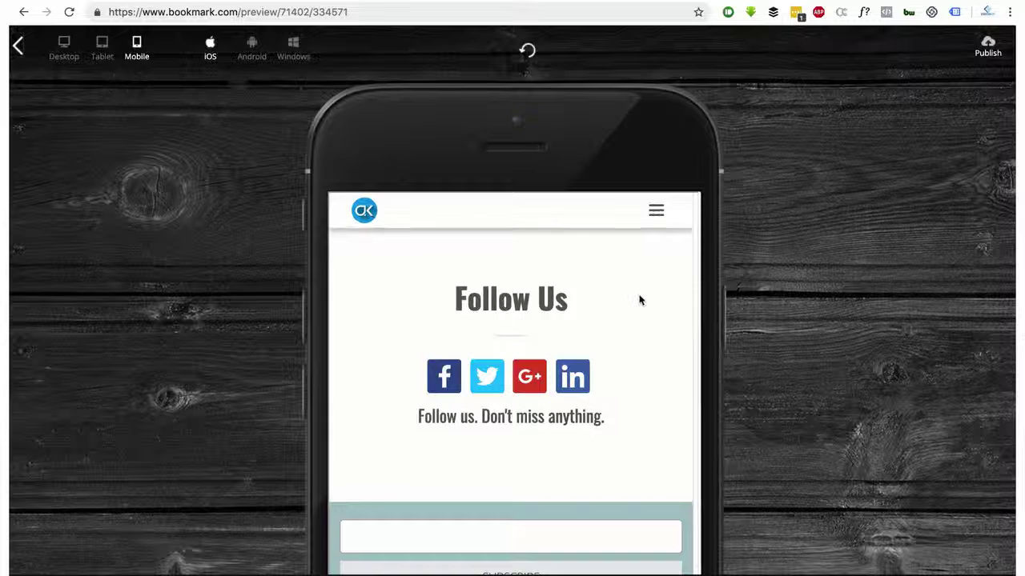
left_click(66, 48)
Exit the preview and open the site's Design settings
left_click(17, 47)
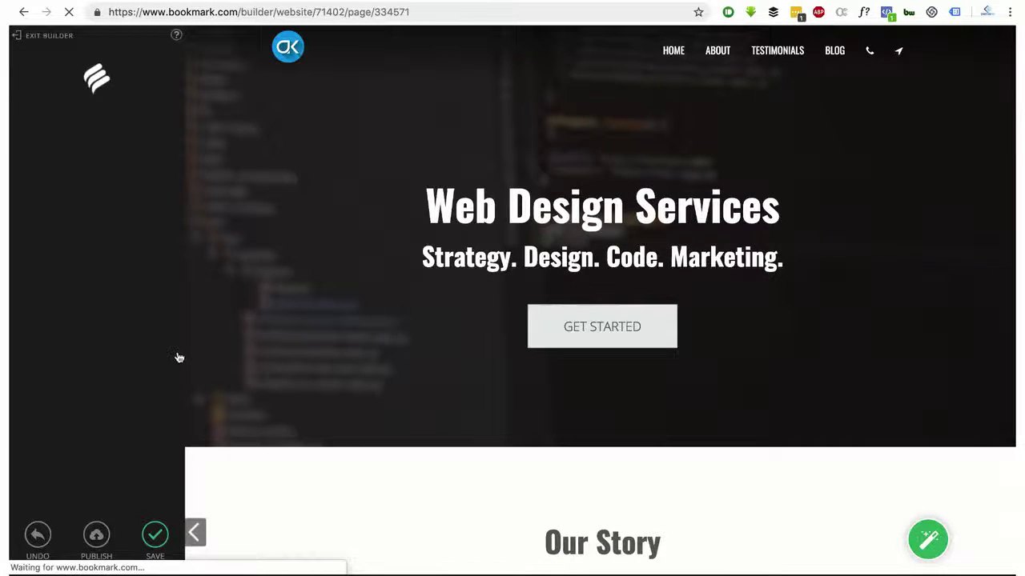
scroll(381, 268, "down", 5)
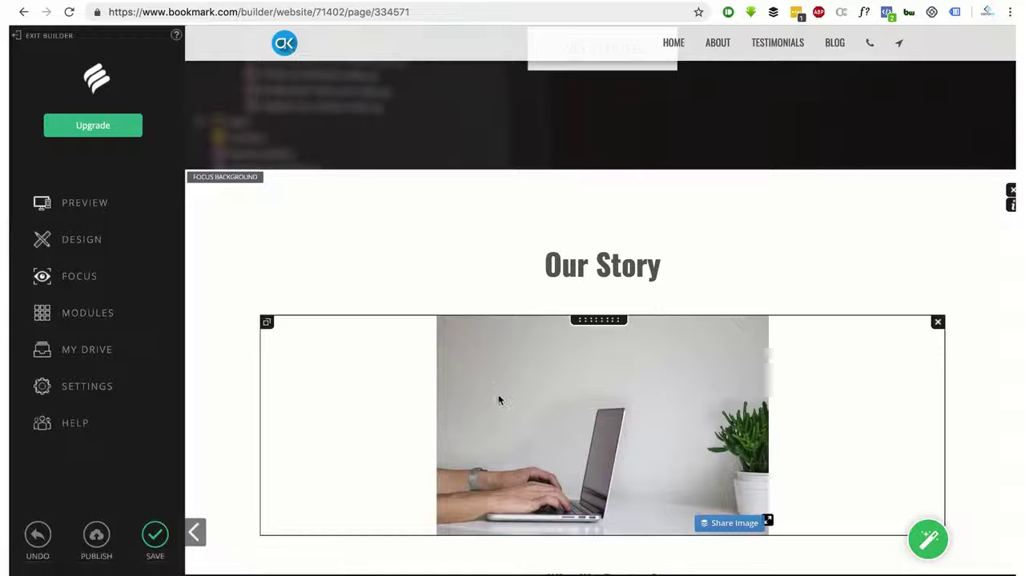
scroll(499, 382, "down", 4)
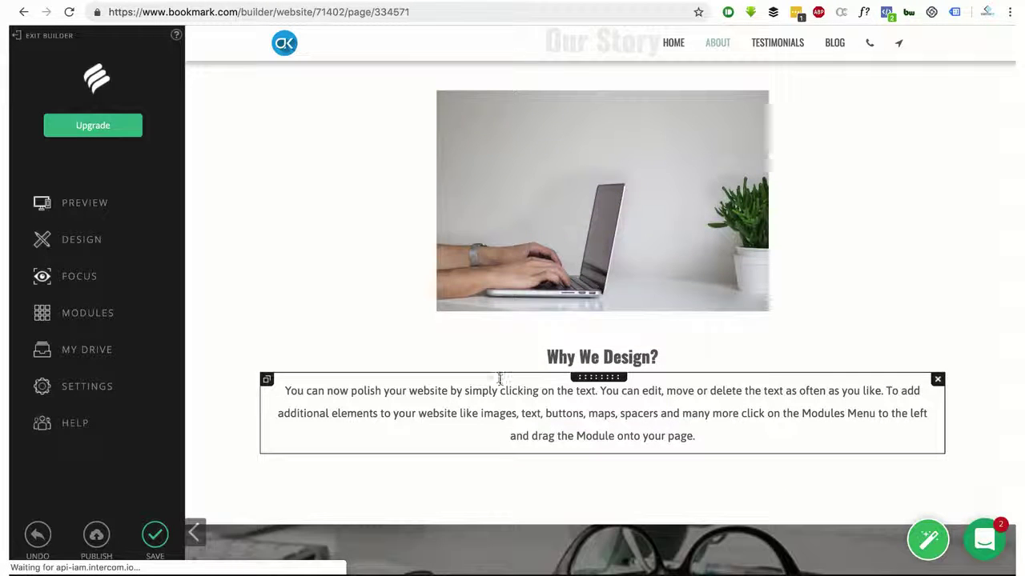
left_click(90, 244)
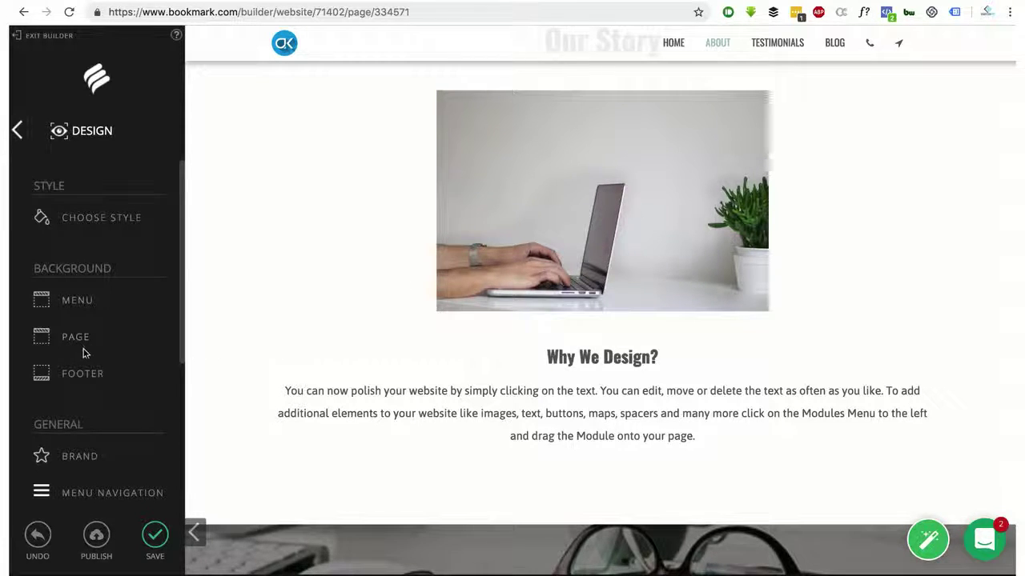
Apply Style 7 to the whole site and review the restyled page
left_click(83, 225)
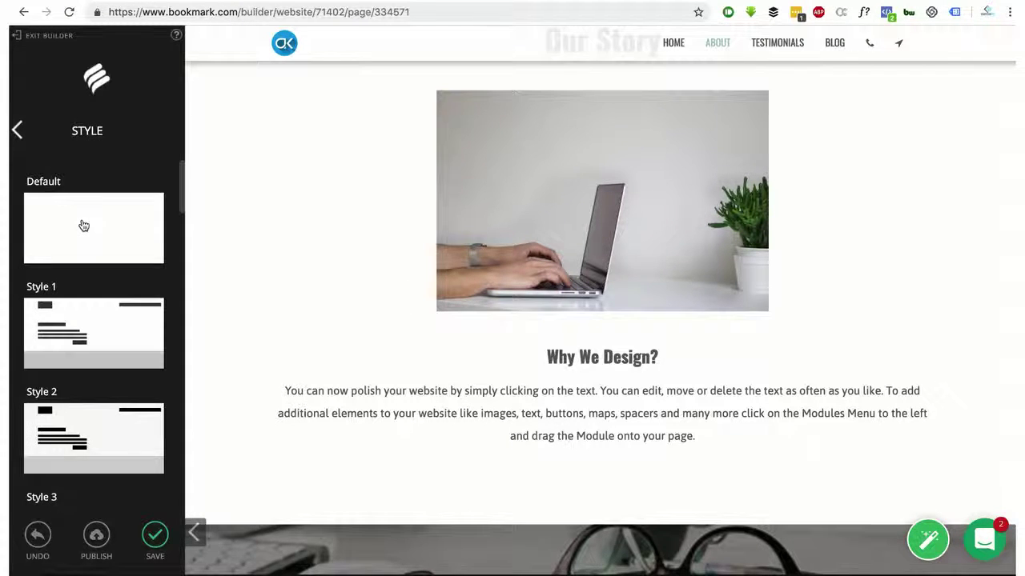
scroll(83, 225, "down", 6)
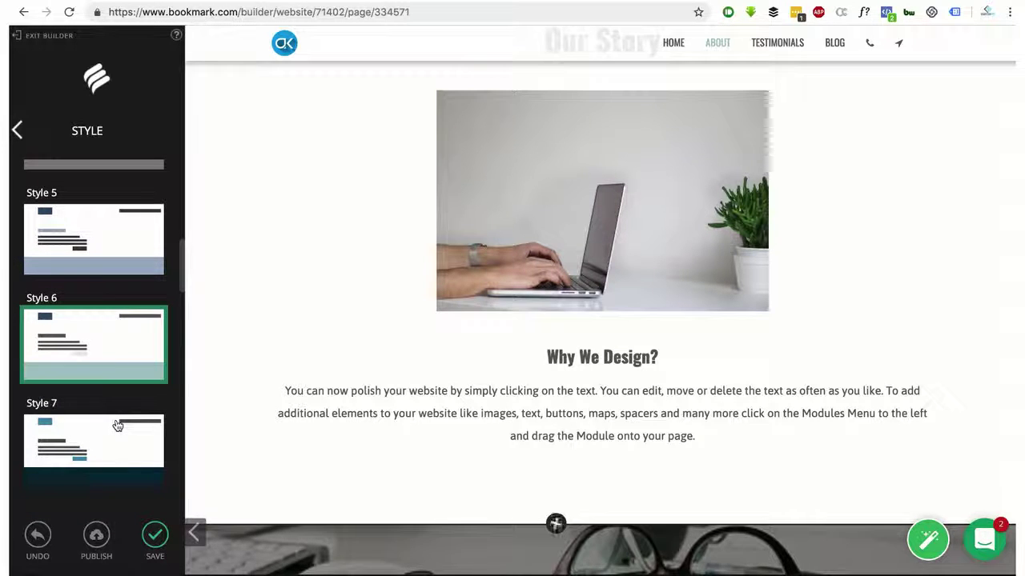
left_click(108, 429)
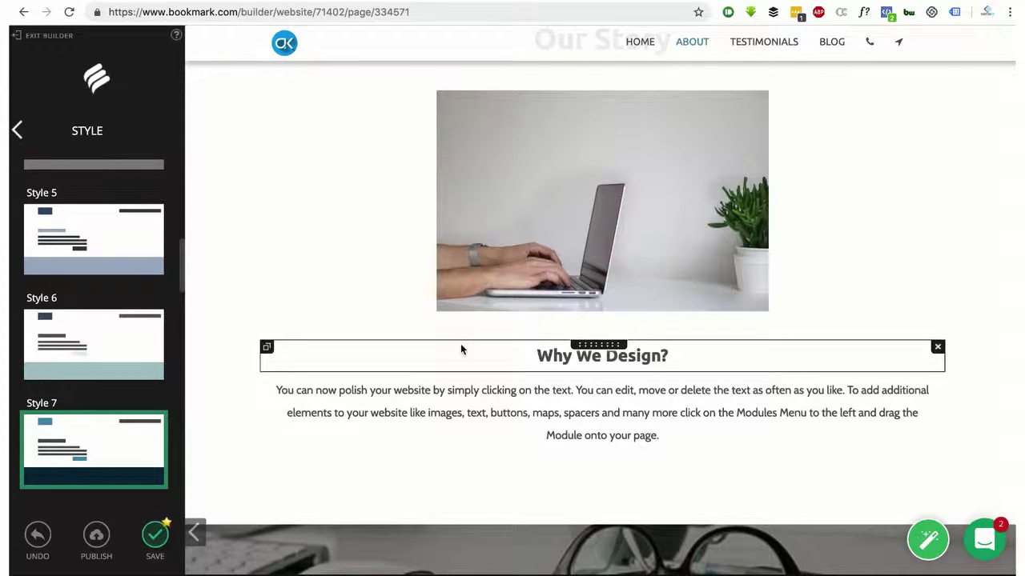
scroll(460, 350, "up", 5)
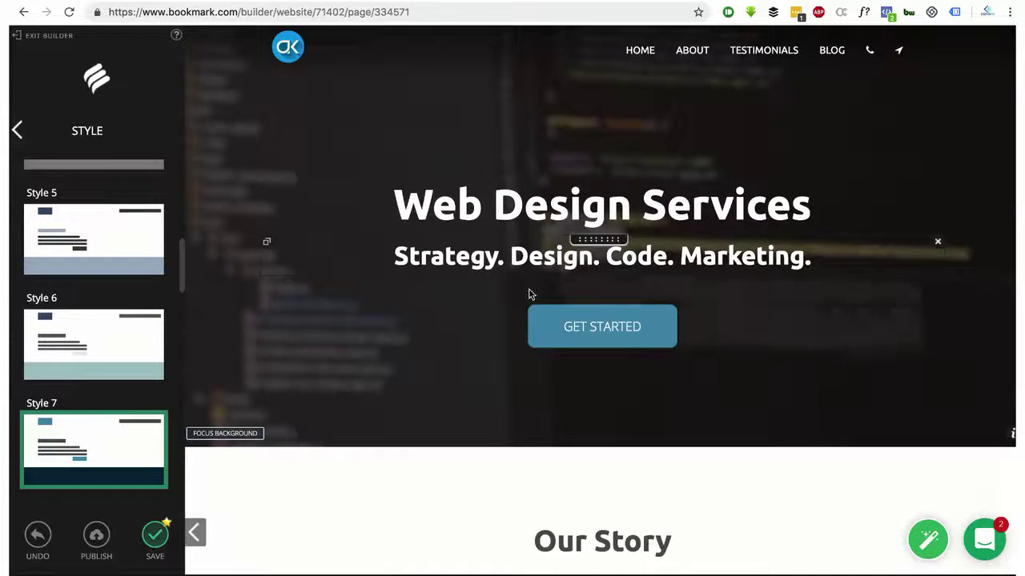
scroll(496, 278, "down", 5)
scroll(496, 278, "down", 10)
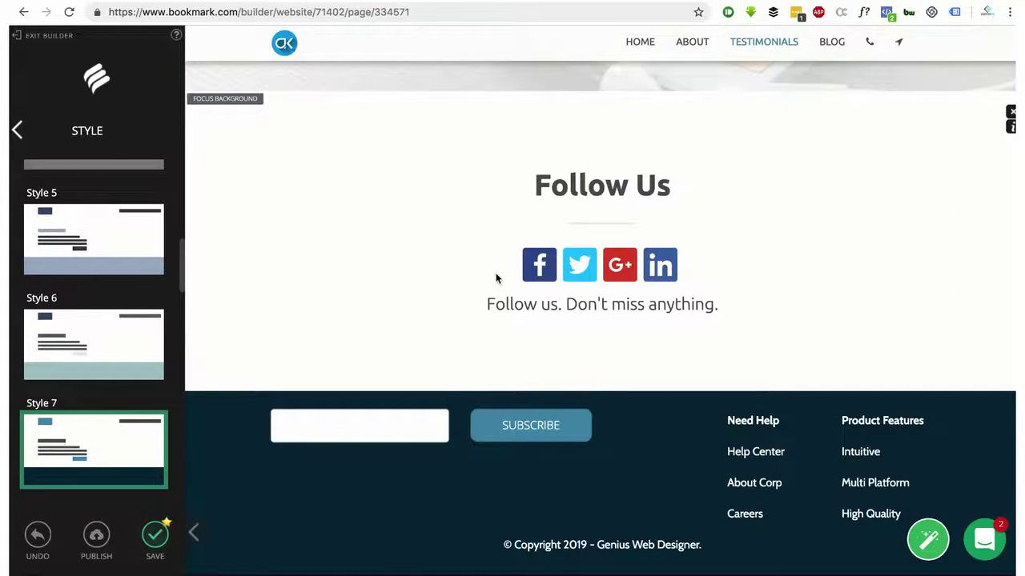
left_click(17, 131)
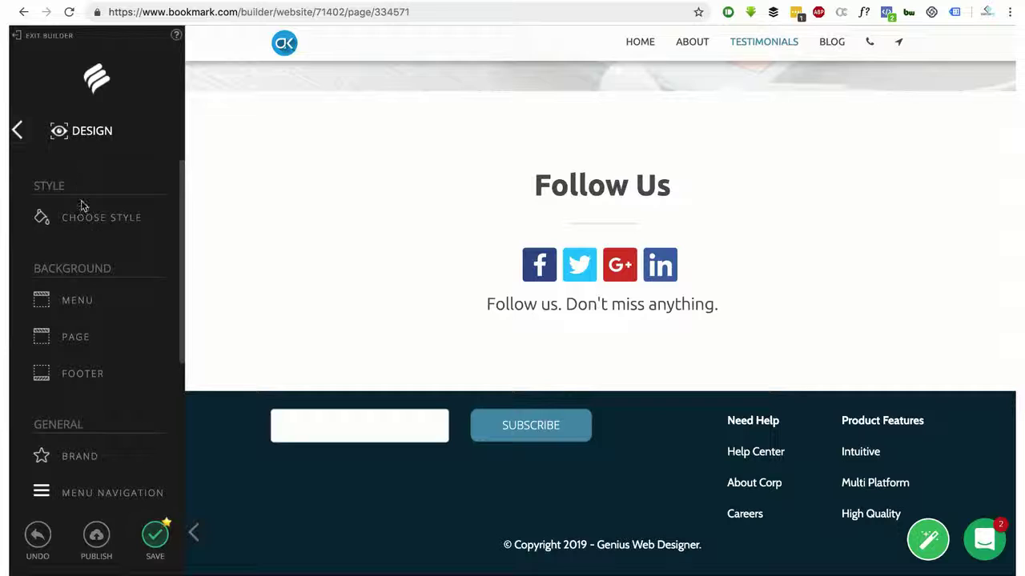
Try blue, salmon pink, peach, yellow and black menu bar backgrounds, settling on white
left_click(84, 301)
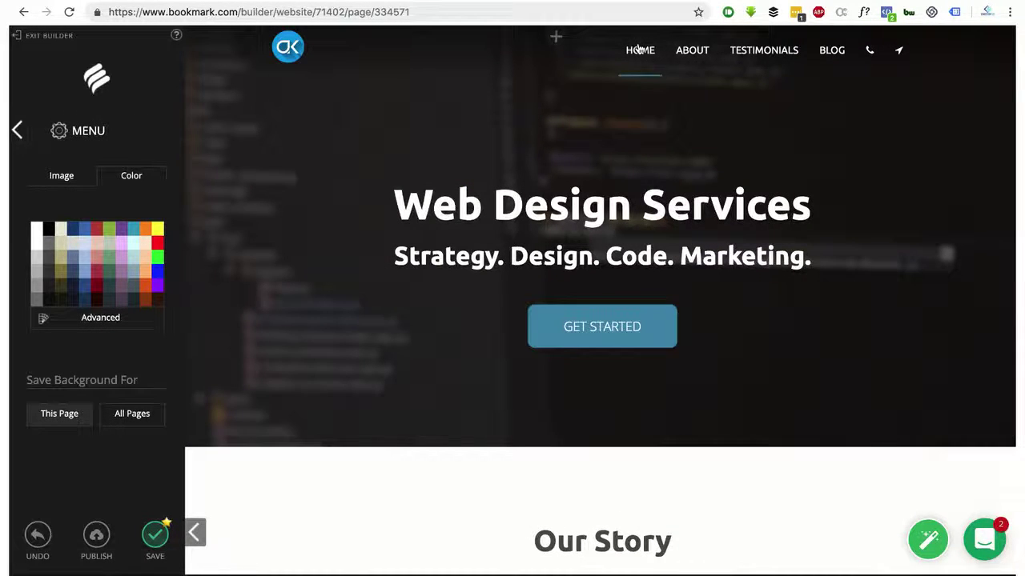
scroll(792, 152, "down", 5)
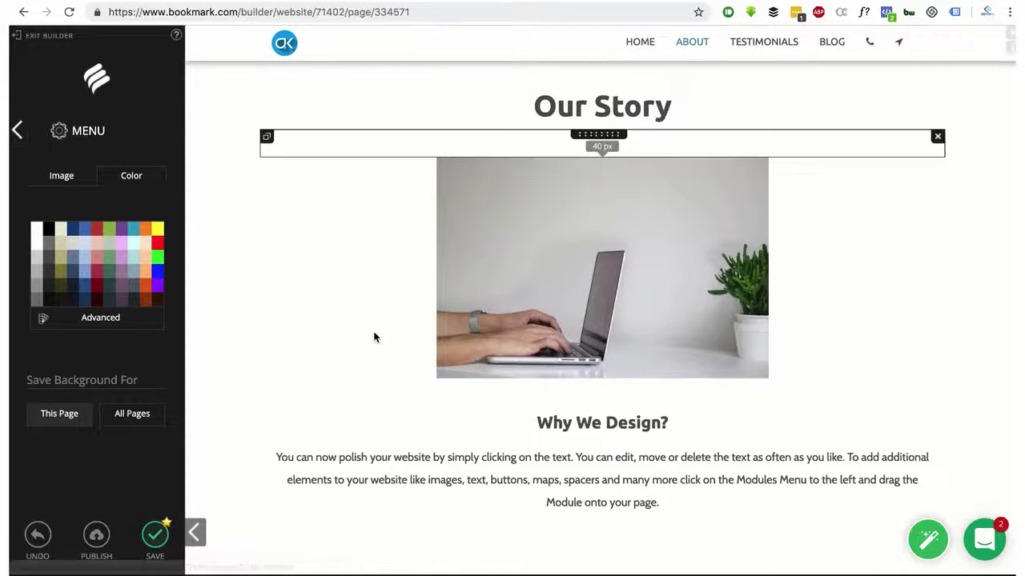
left_click(84, 230)
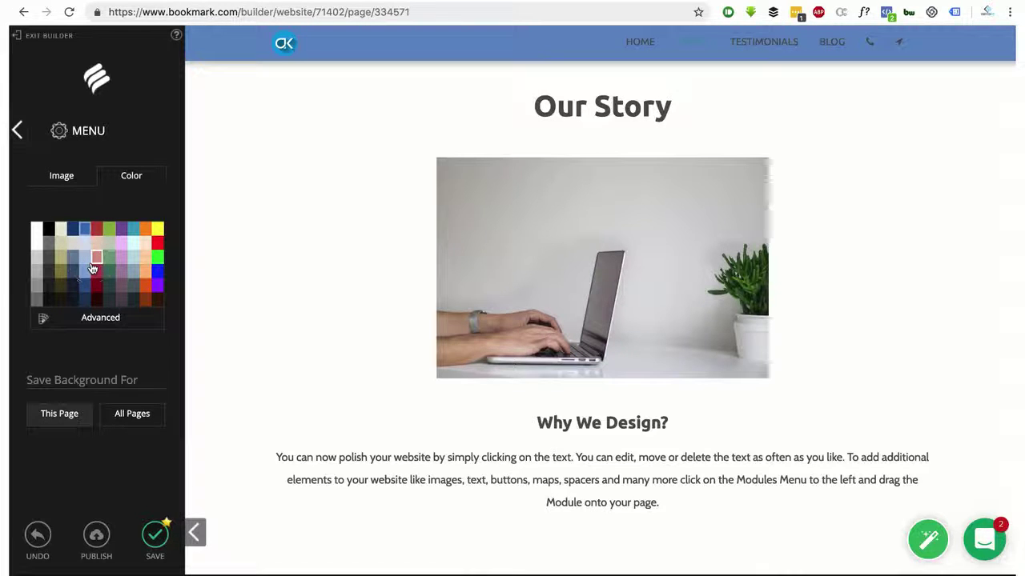
left_click(94, 262)
left_click(149, 270)
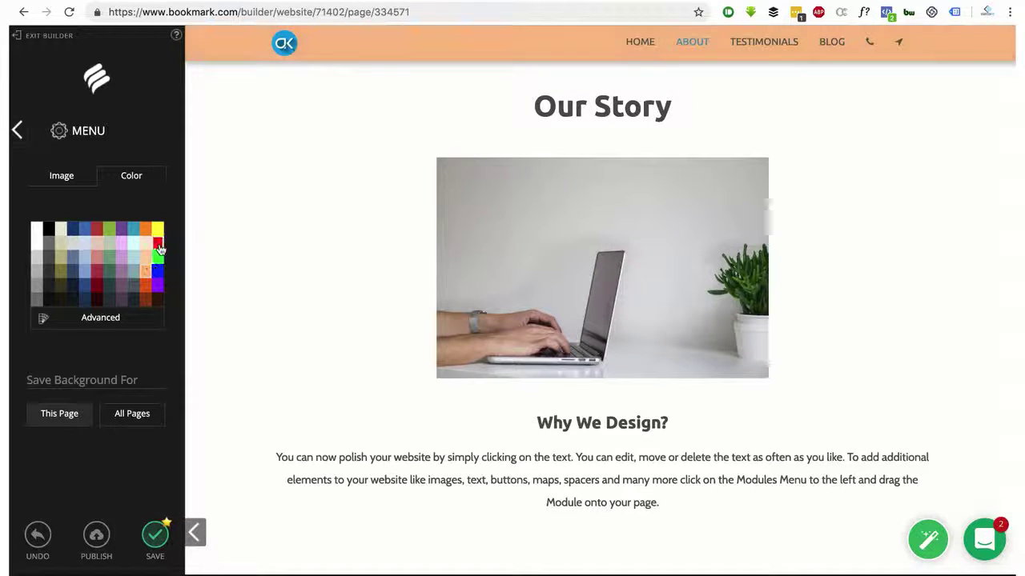
left_click(157, 230)
left_click(46, 232)
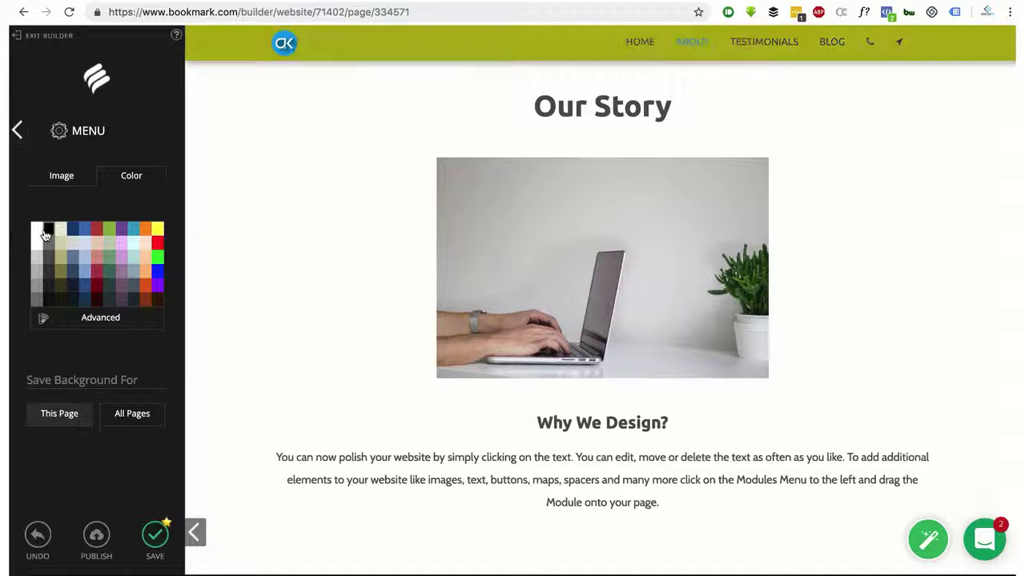
left_click(40, 235)
Show the image options for the menu bar background
scroll(365, 244, "down", 8)
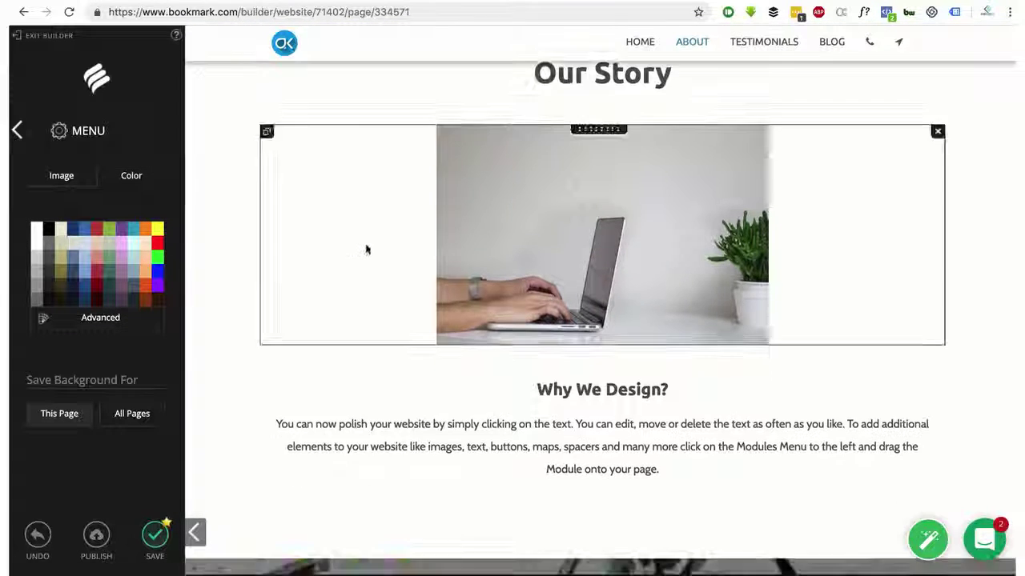
scroll(365, 244, "up", 13)
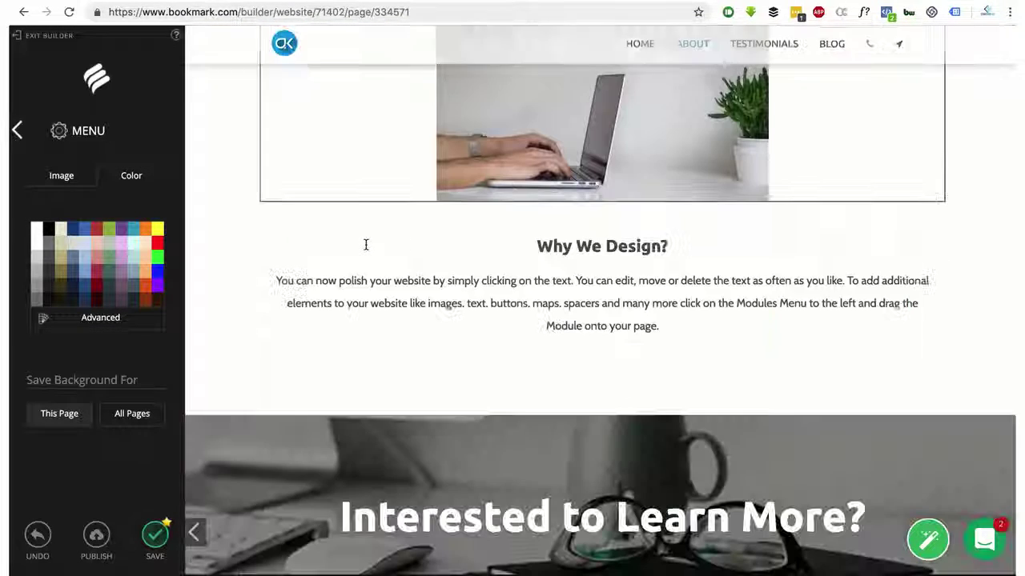
scroll(365, 245, "down", 8)
left_click(64, 182)
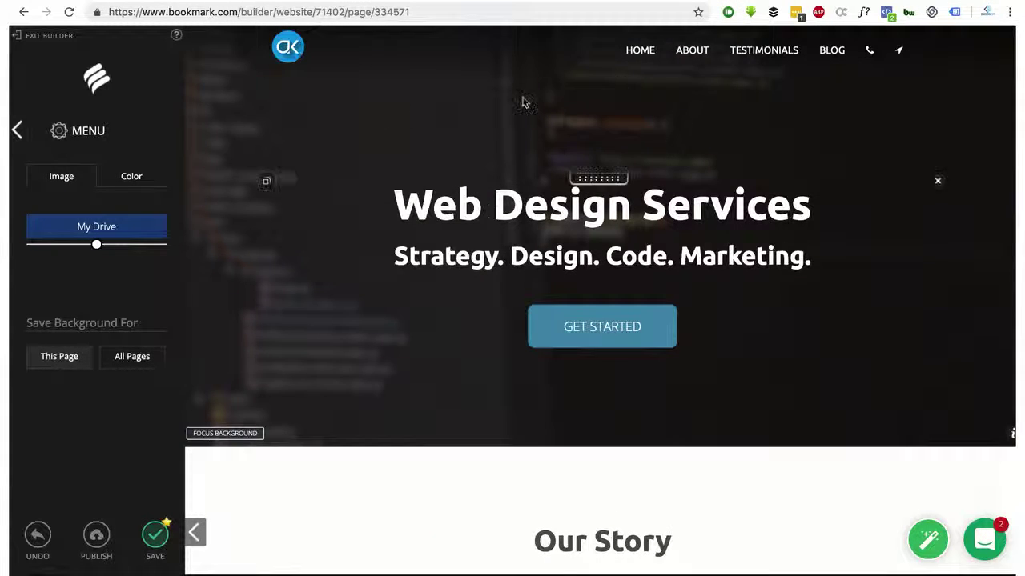
scroll(416, 172, "down", 5)
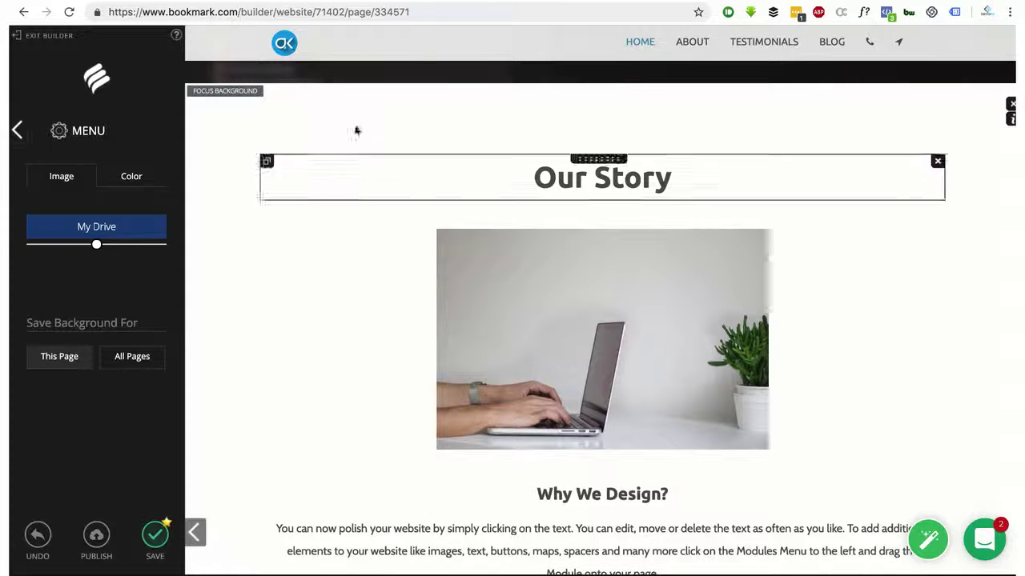
Open the page background settings and select the What They Say About Us section
left_click(16, 131)
left_click(73, 334)
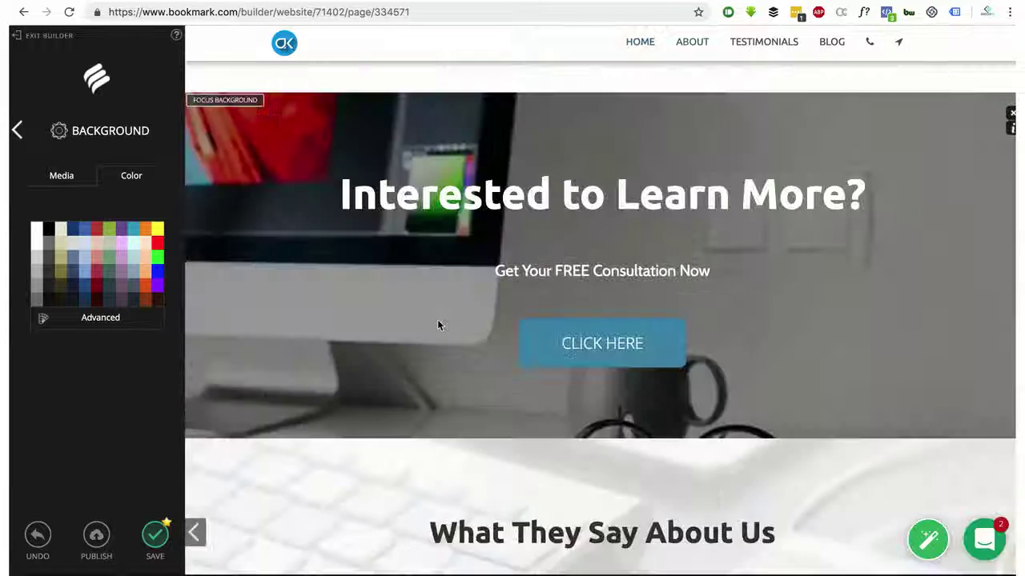
scroll(438, 325, "down", 15)
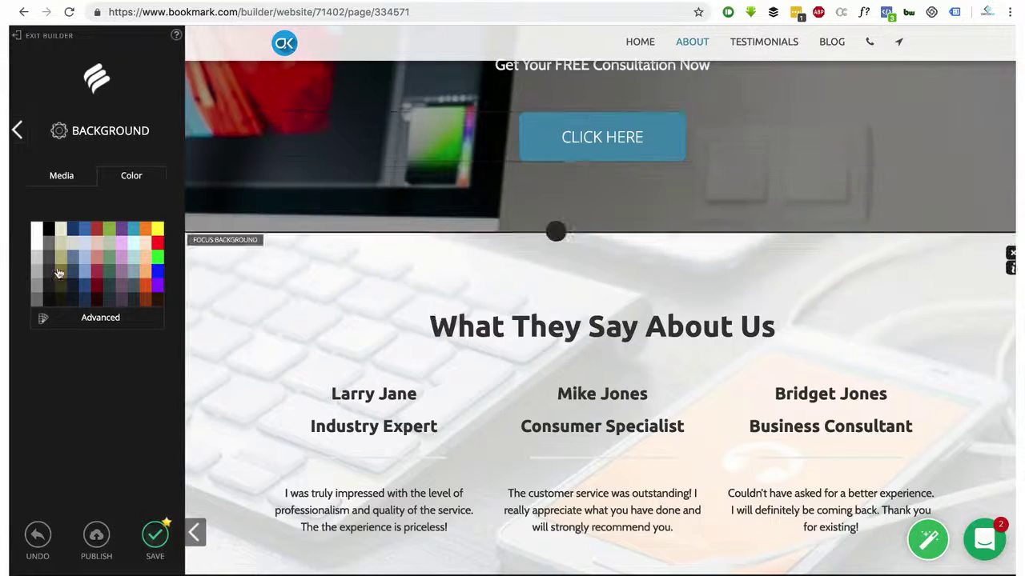
left_click(456, 344)
Try a green Our Story background, revert it to white, and show image background options
scroll(457, 345, "up", 9)
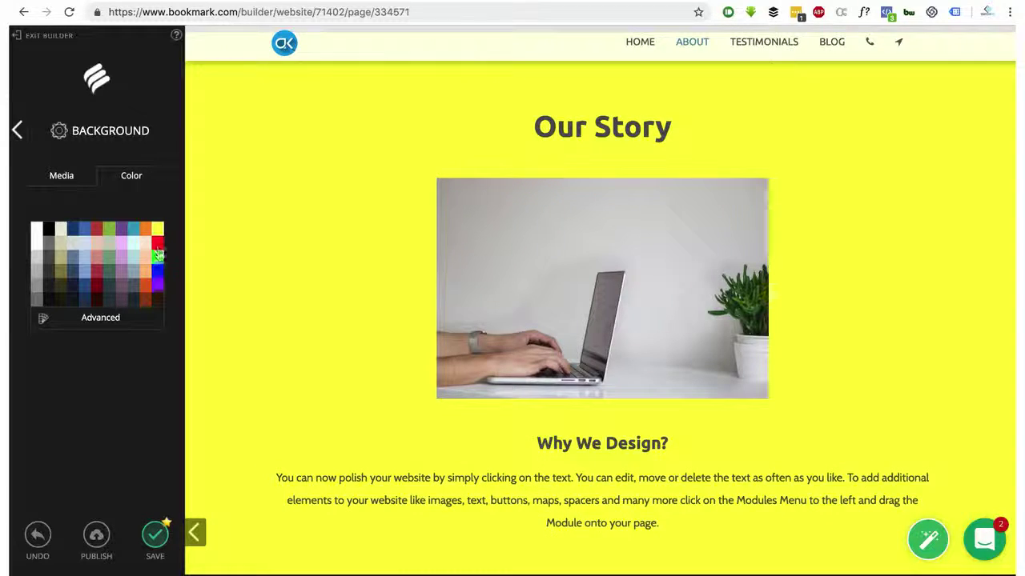
left_click(156, 256)
scroll(453, 273, "down", 10)
scroll(548, 266, "up", 15)
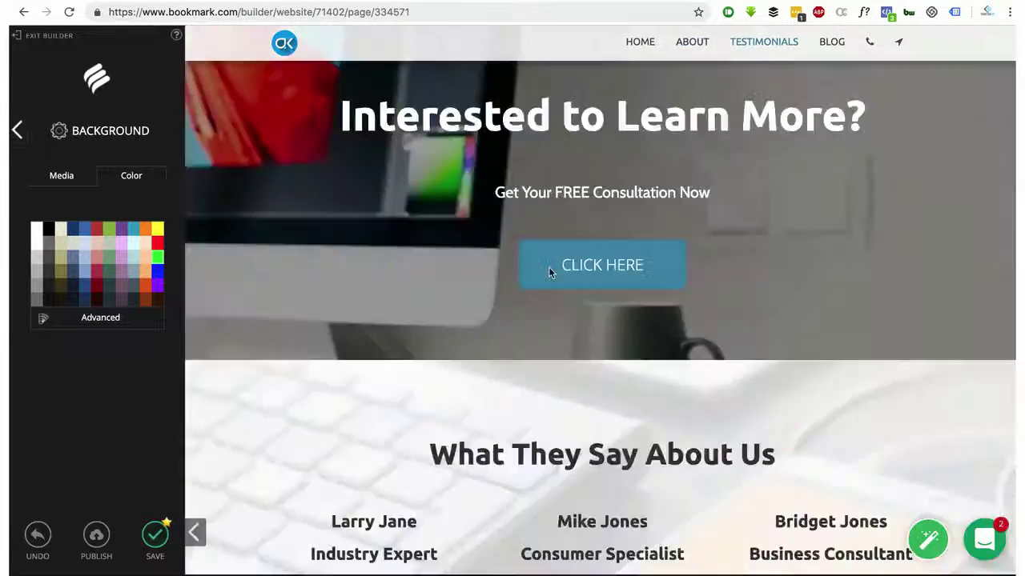
left_click(37, 230)
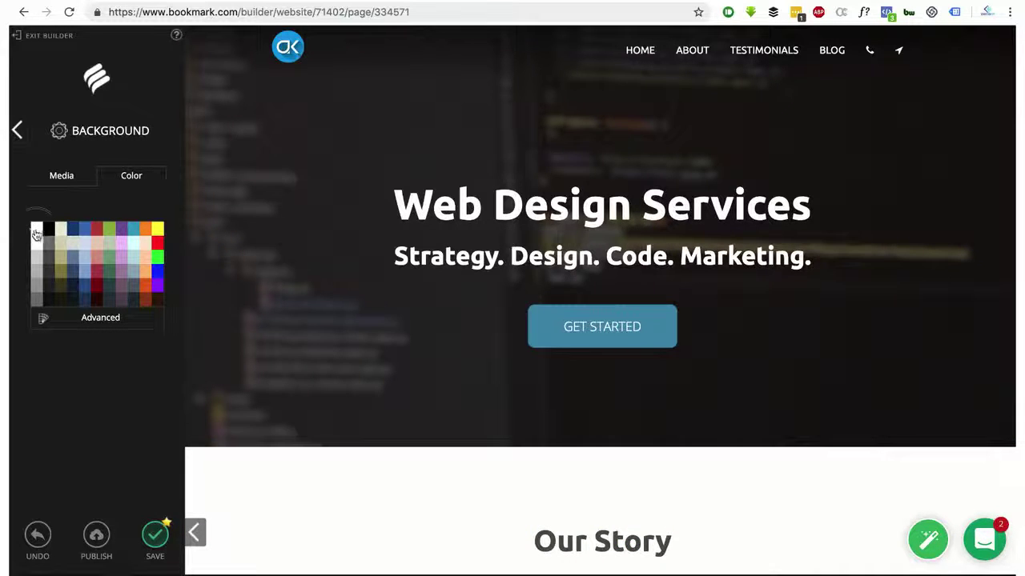
scroll(120, 232, "down", 10)
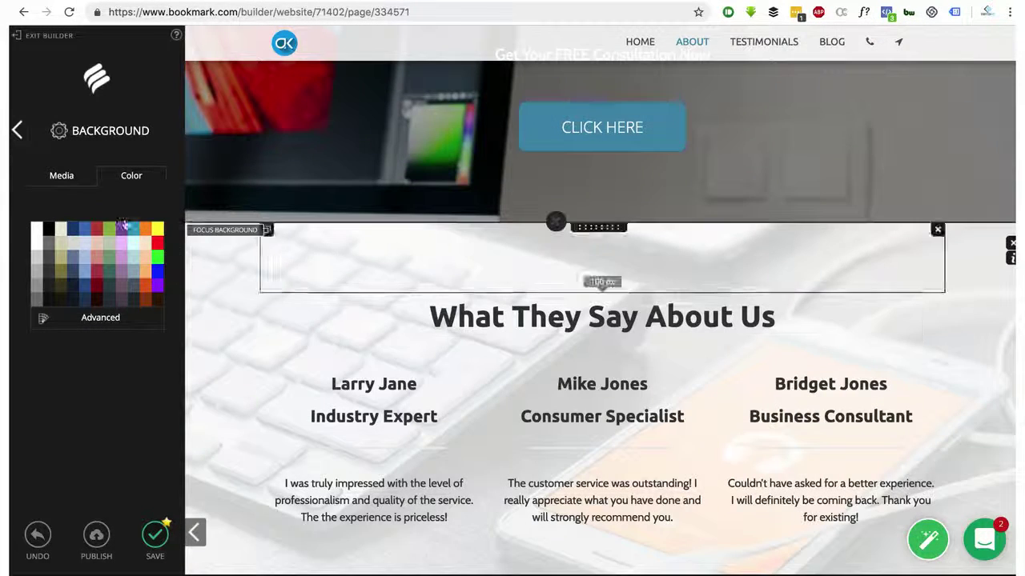
left_click(59, 175)
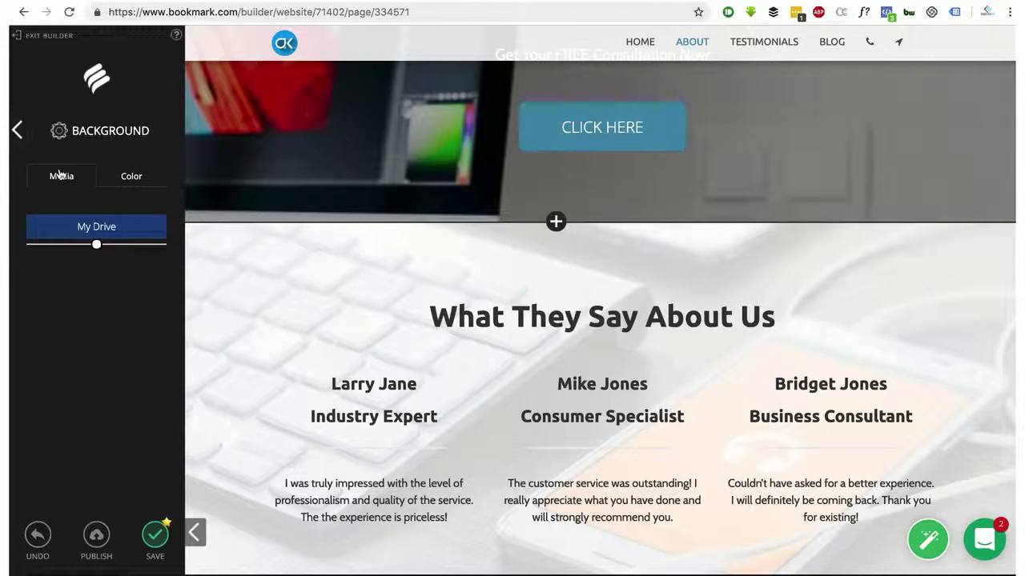
left_click(80, 227)
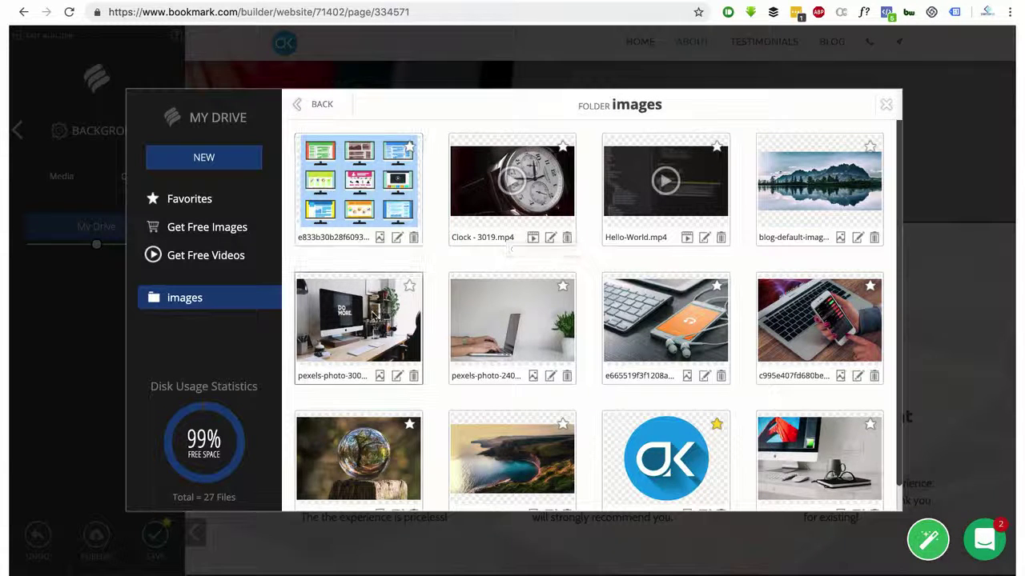
scroll(665, 320, "down", 1)
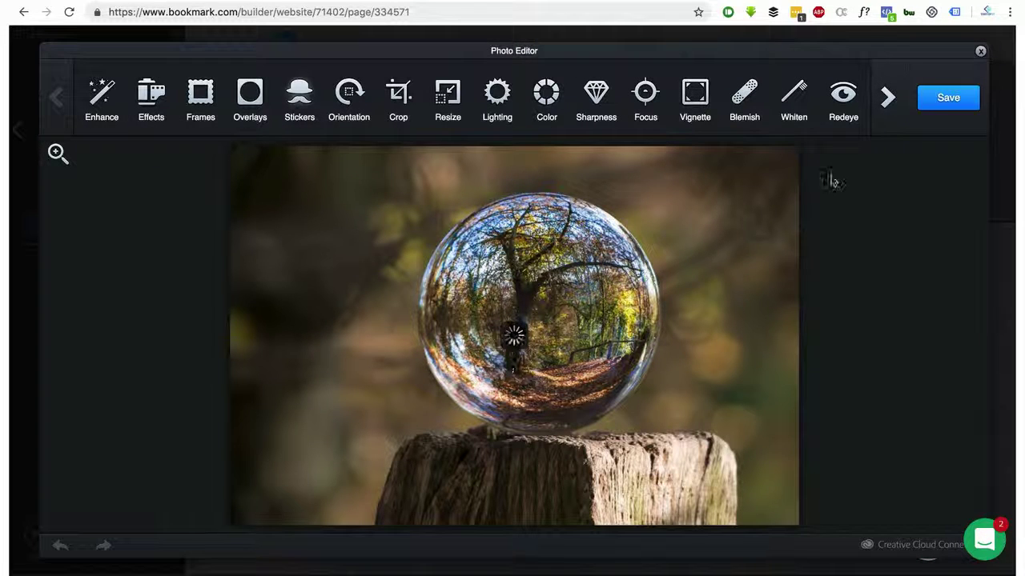
left_click(981, 52)
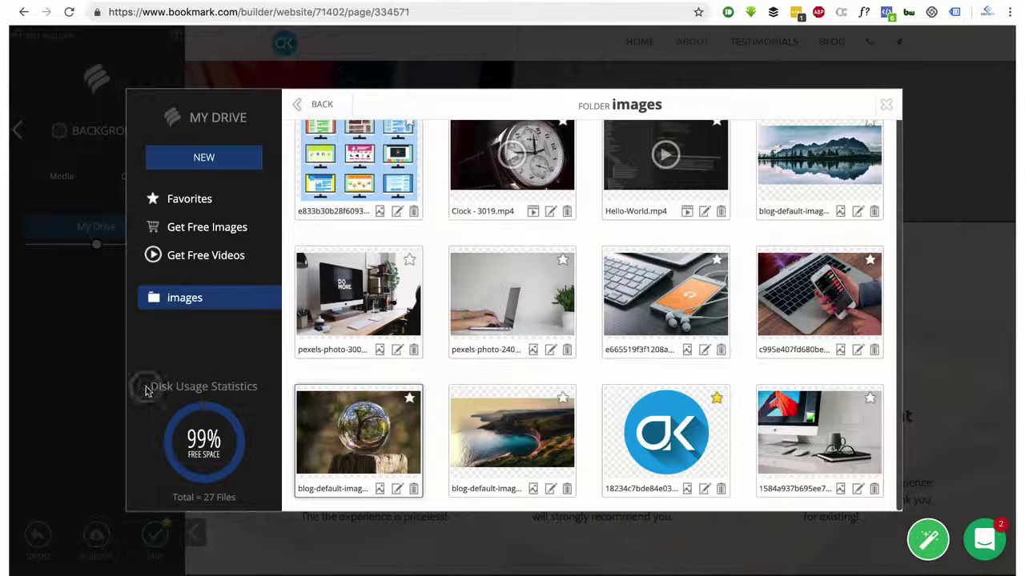
left_click_drag(146, 391, 251, 388)
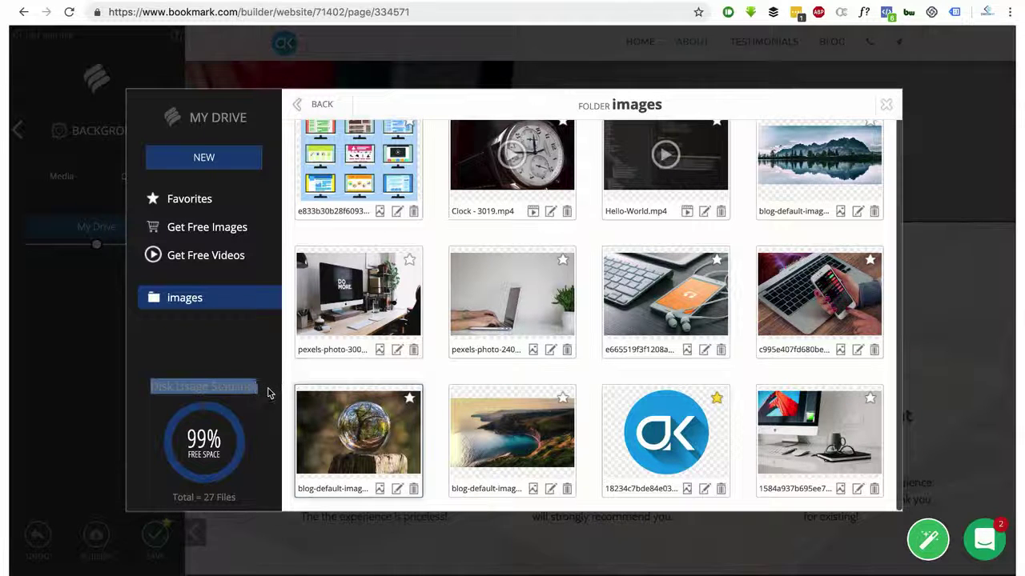
left_click(258, 409)
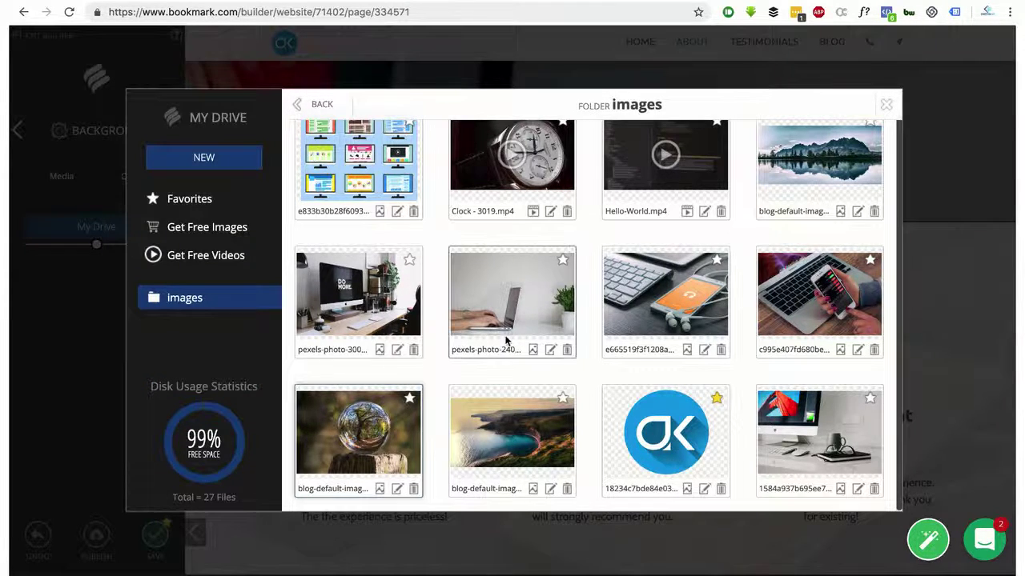
scroll(506, 341, "up", 1)
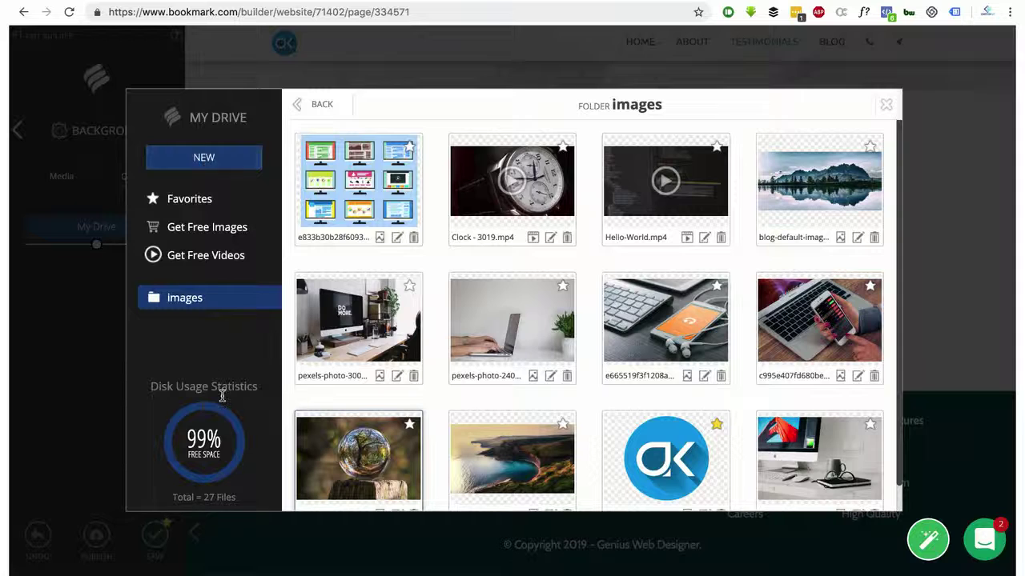
scroll(508, 289, "down", 1)
scroll(507, 289, "up", 1)
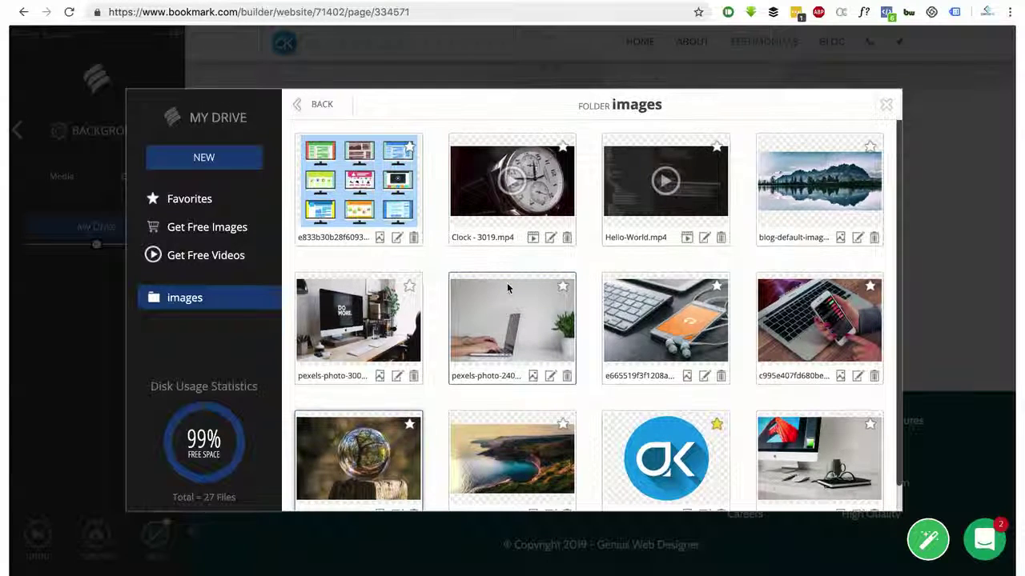
left_click(217, 231)
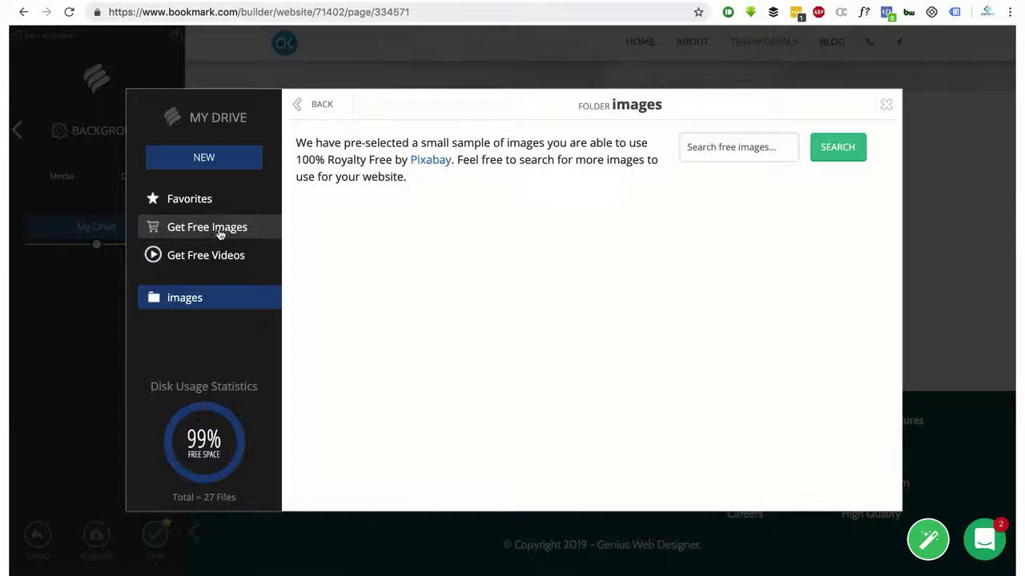
left_click(780, 152)
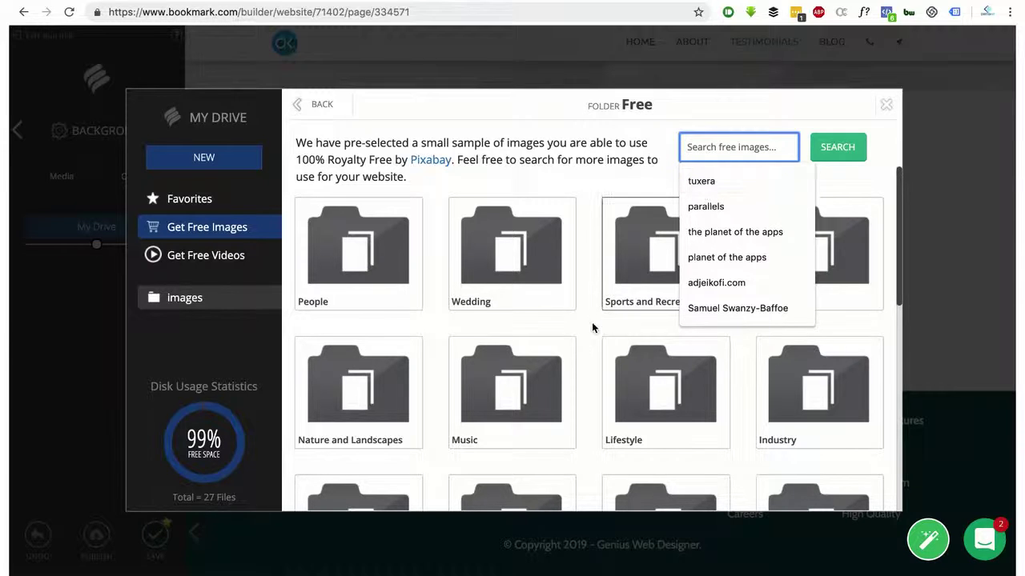
scroll(545, 312, "down", 5)
scroll(488, 376, "up", 5)
left_click(357, 408)
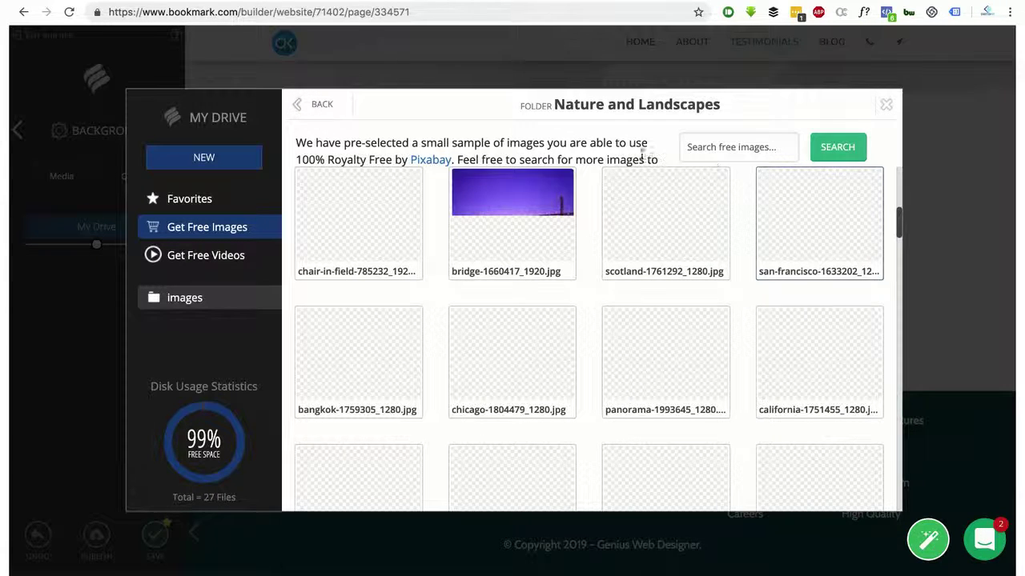
left_click(717, 149)
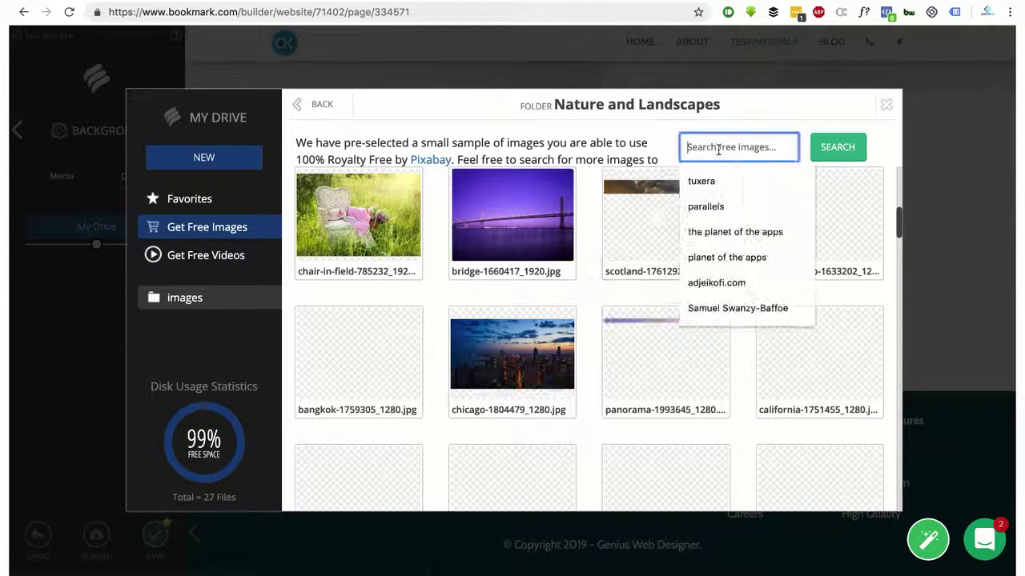
type("web")
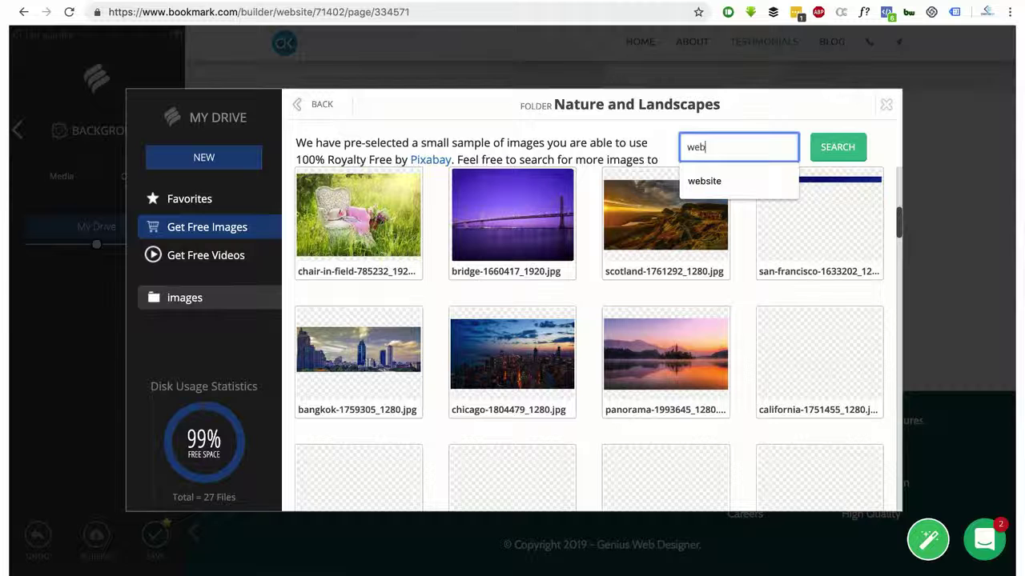
type("site")
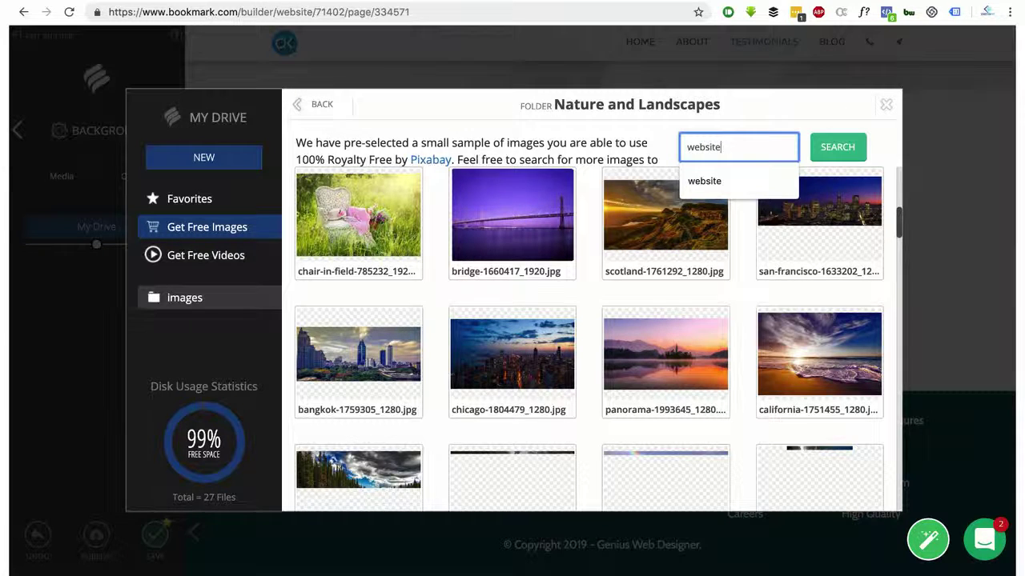
left_click(836, 148)
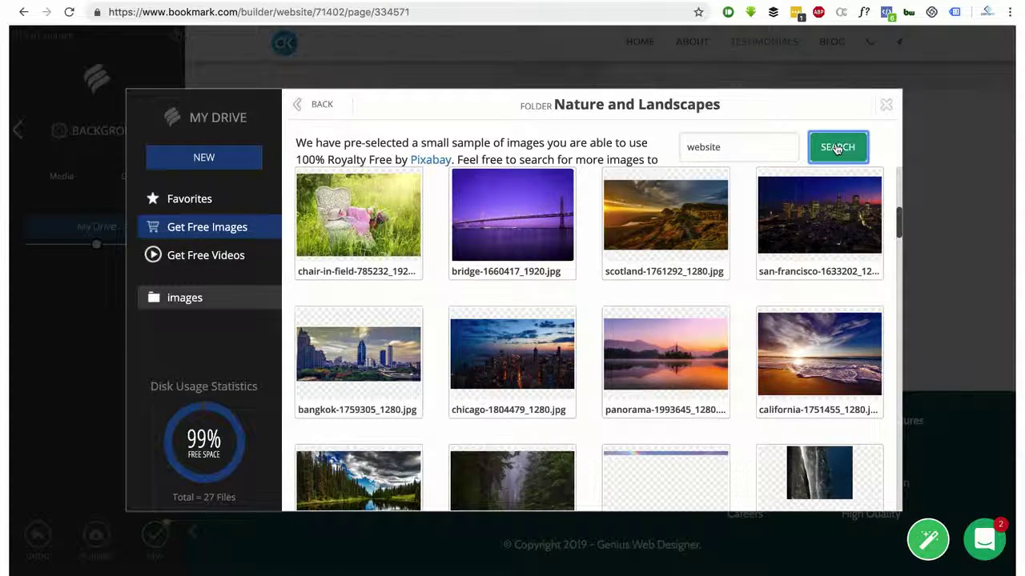
scroll(578, 424, "down", 1)
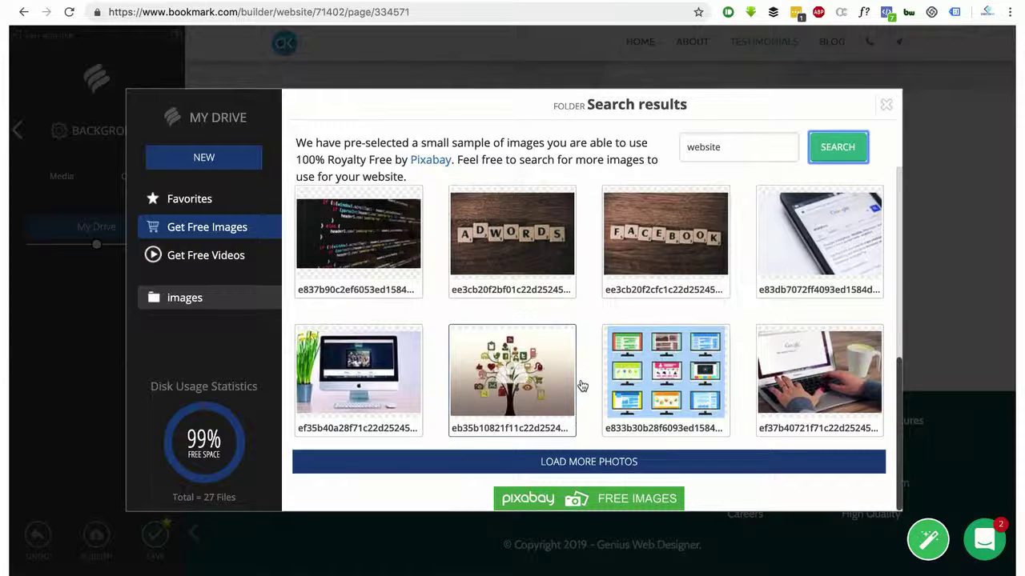
left_click(597, 463)
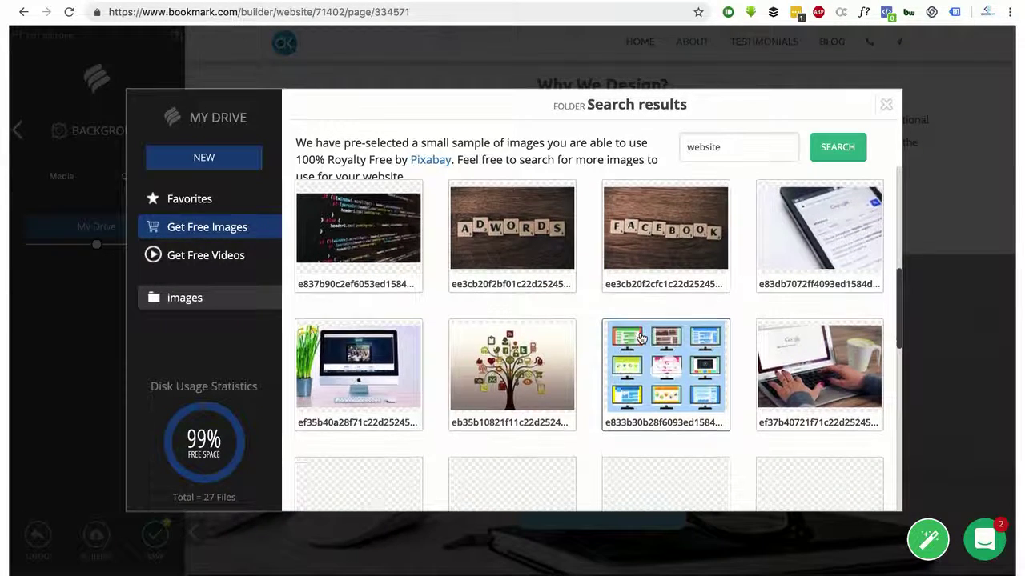
scroll(640, 338, "down", 5)
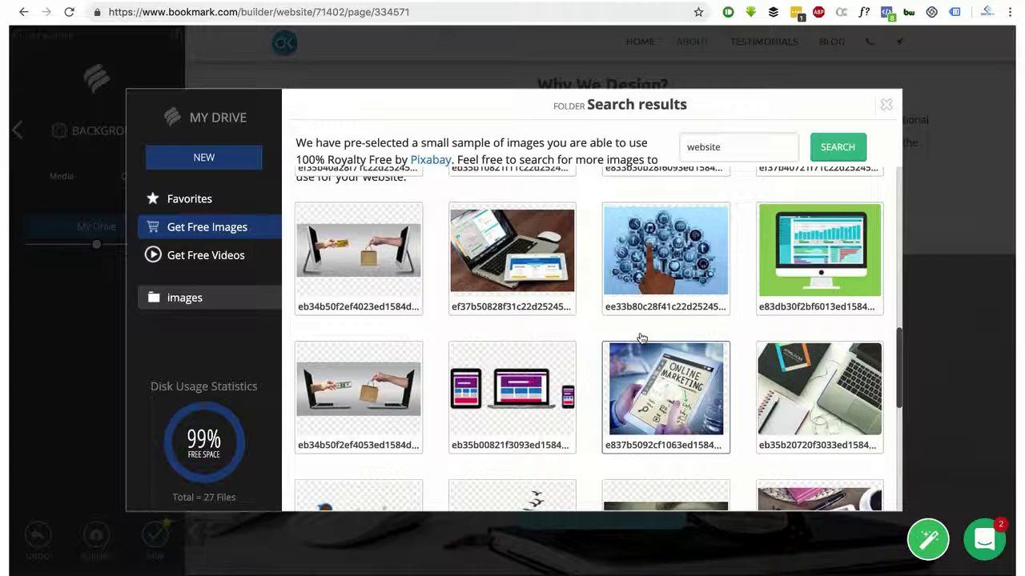
scroll(641, 338, "down", 5)
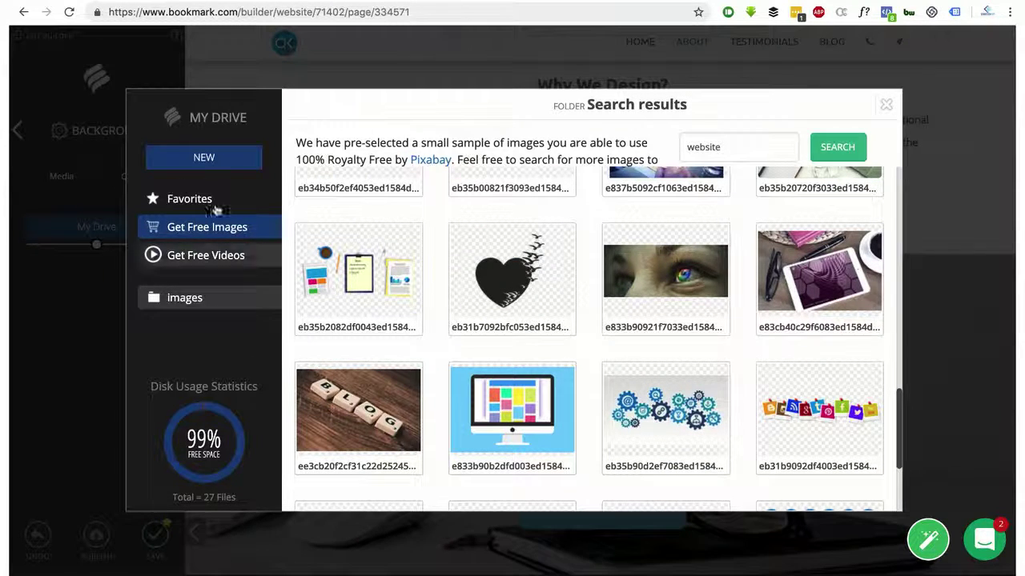
left_click(886, 105)
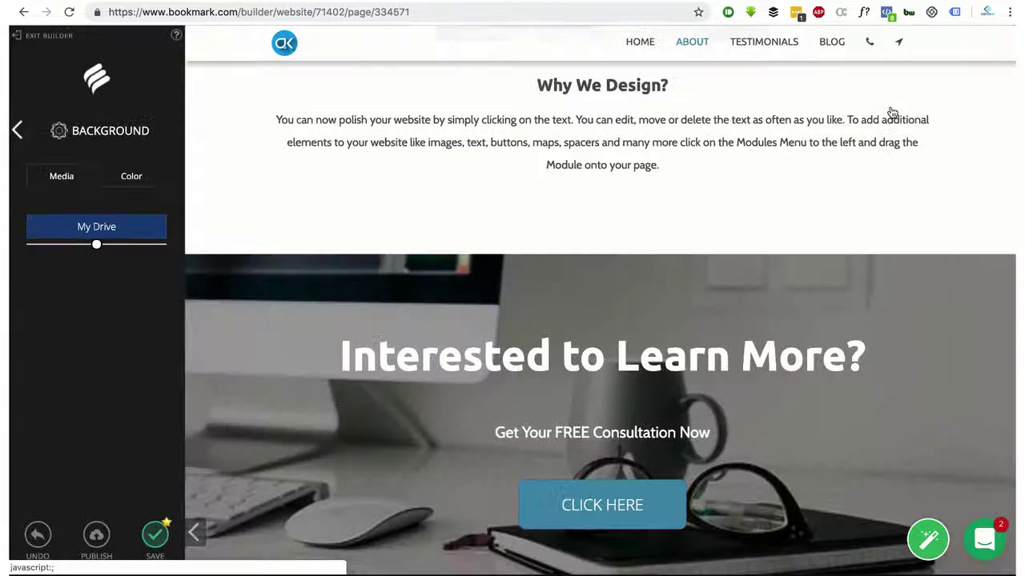
Try crimson, teal, dark gray and white footer backgrounds, ending on black
left_click(16, 131)
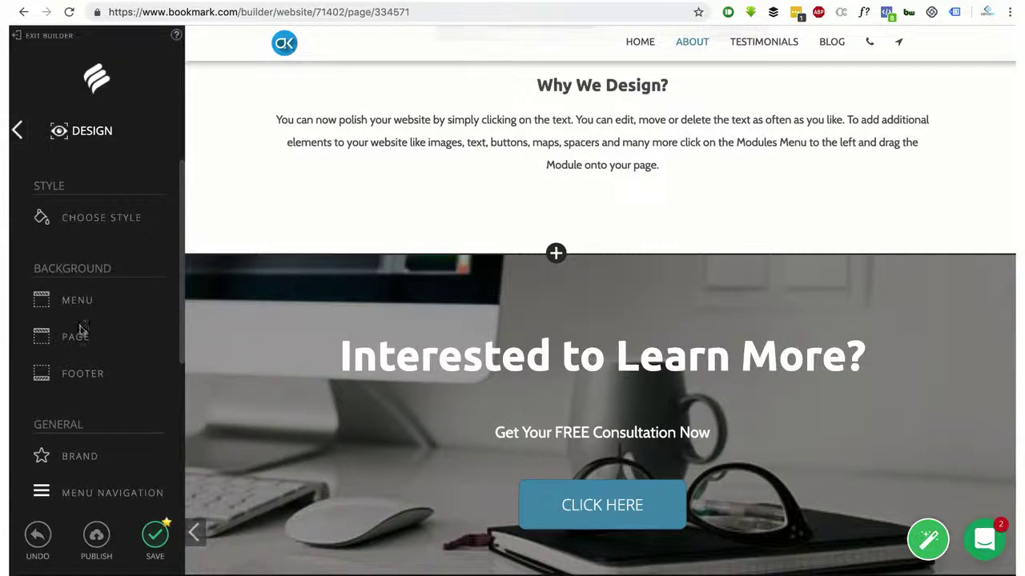
left_click(80, 373)
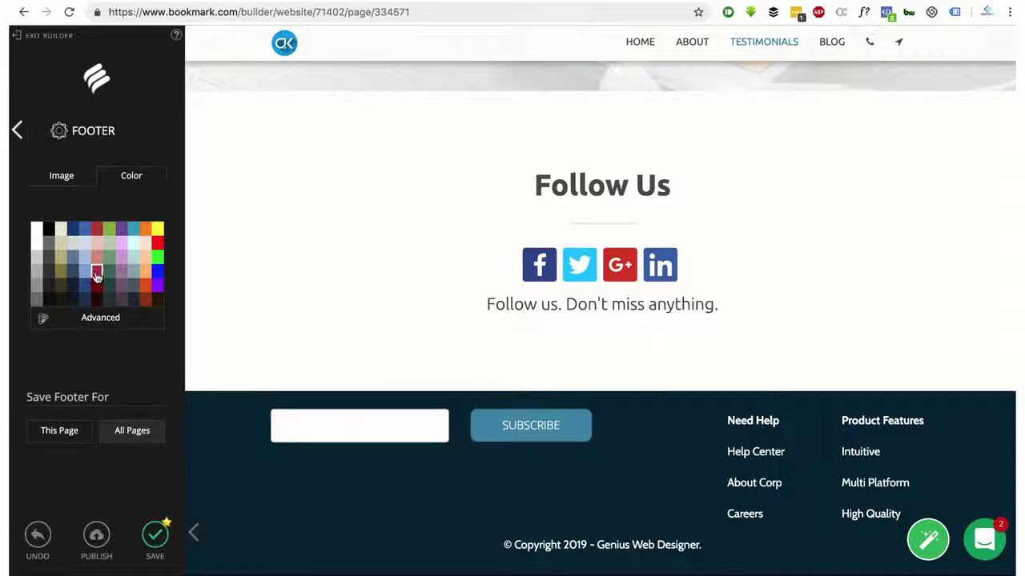
left_click(96, 276)
left_click(133, 229)
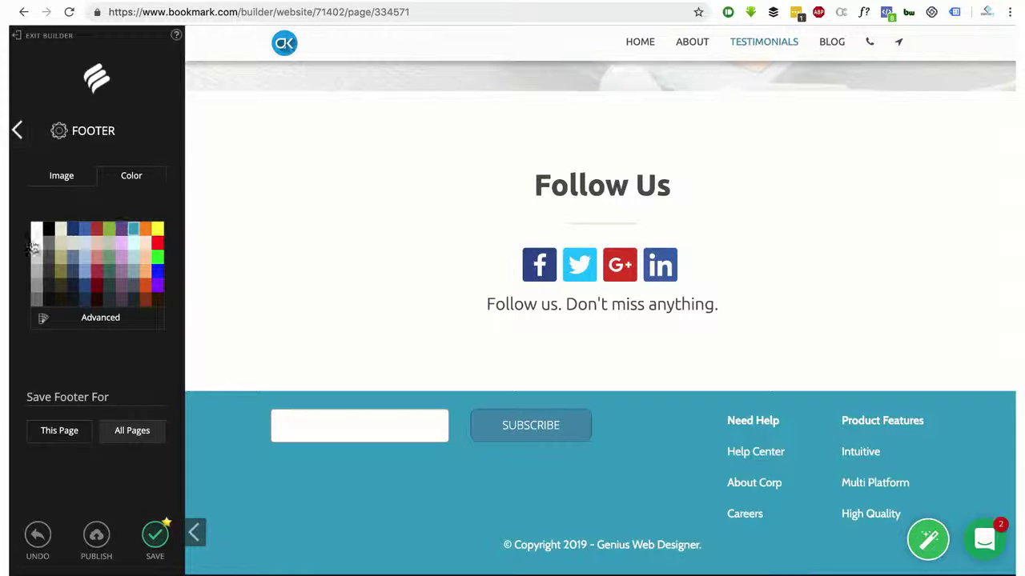
left_click(49, 241)
left_click(50, 231)
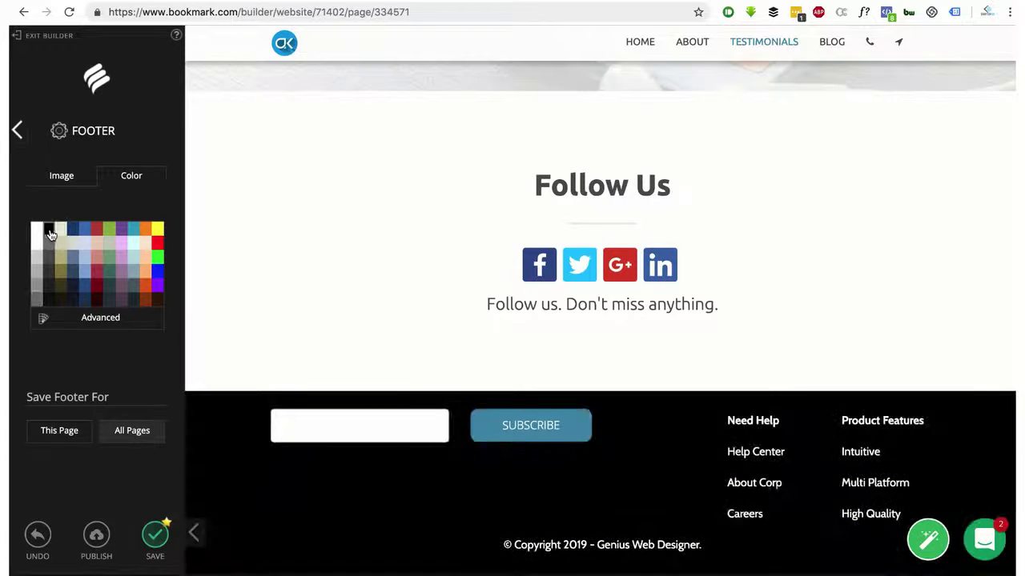
left_click(38, 231)
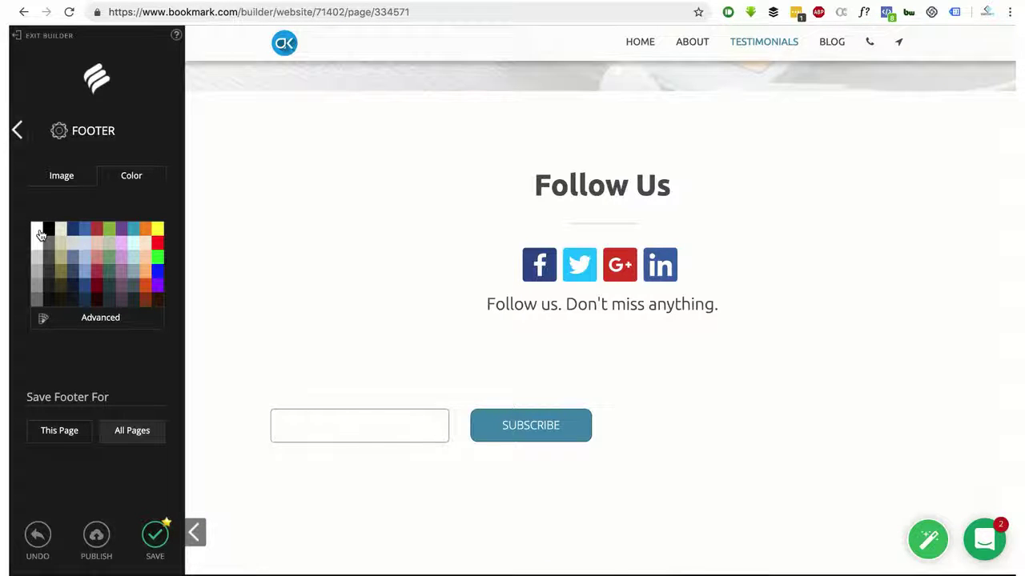
left_click(49, 231)
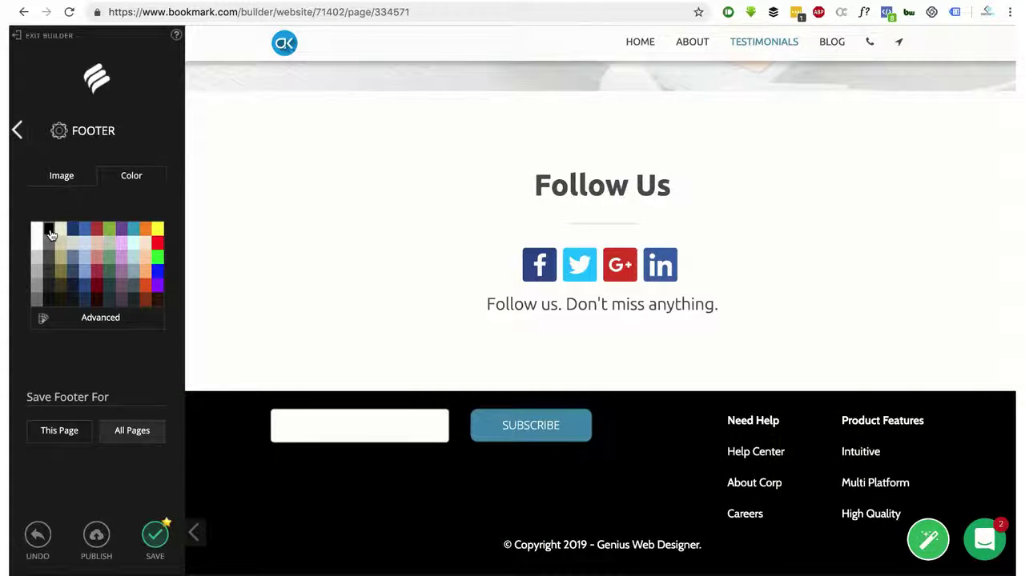
left_click(16, 133)
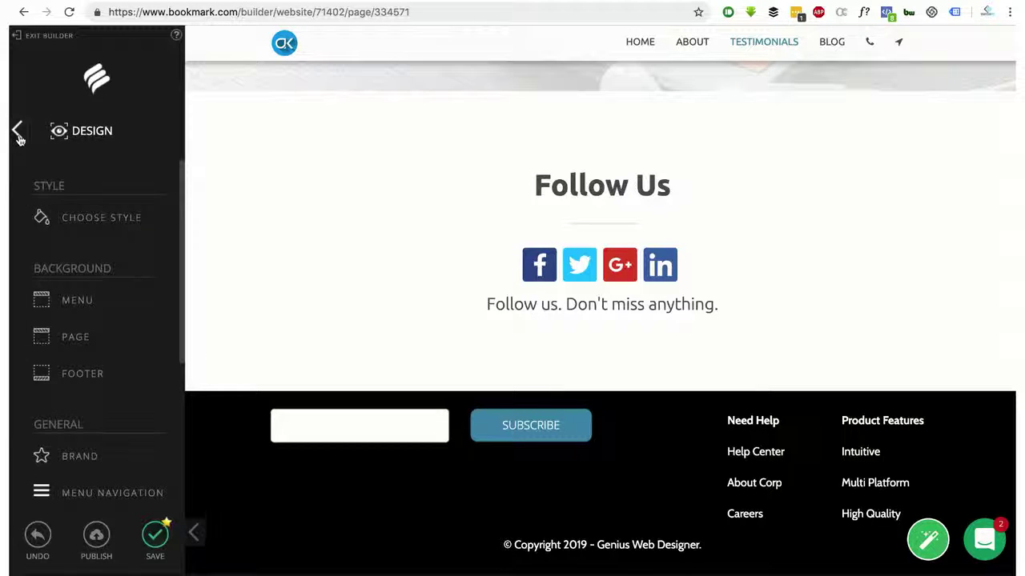
Open the brand settings and compare the text title and logo image options
scroll(82, 350, "down", 3)
scroll(82, 349, "down", 2)
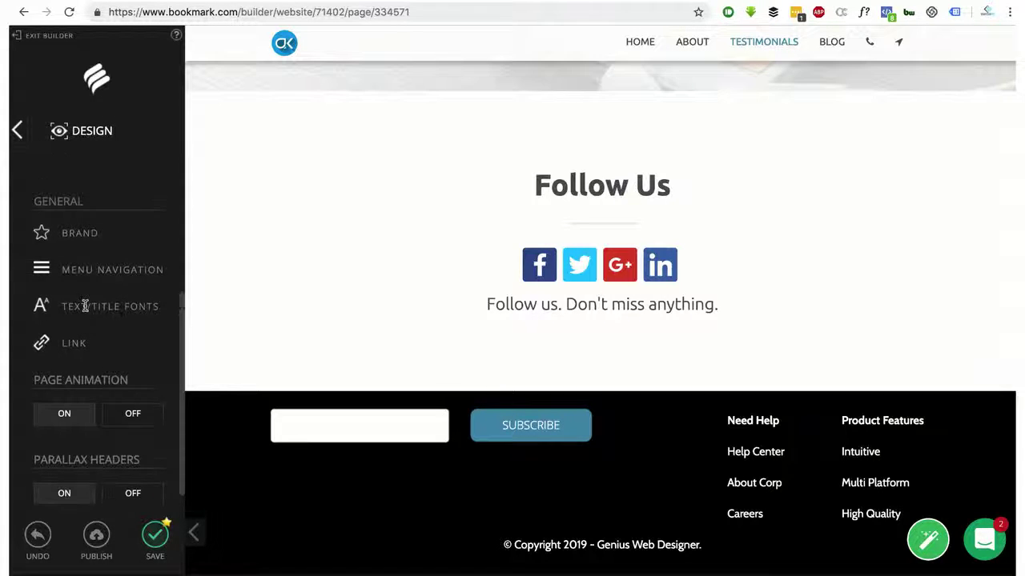
left_click(86, 235)
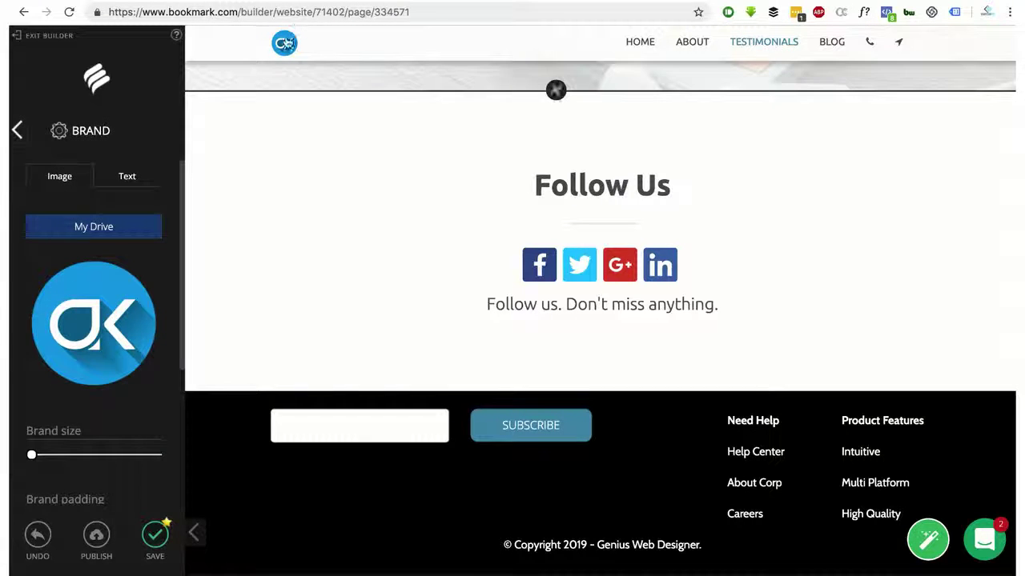
scroll(72, 376, "down", 1)
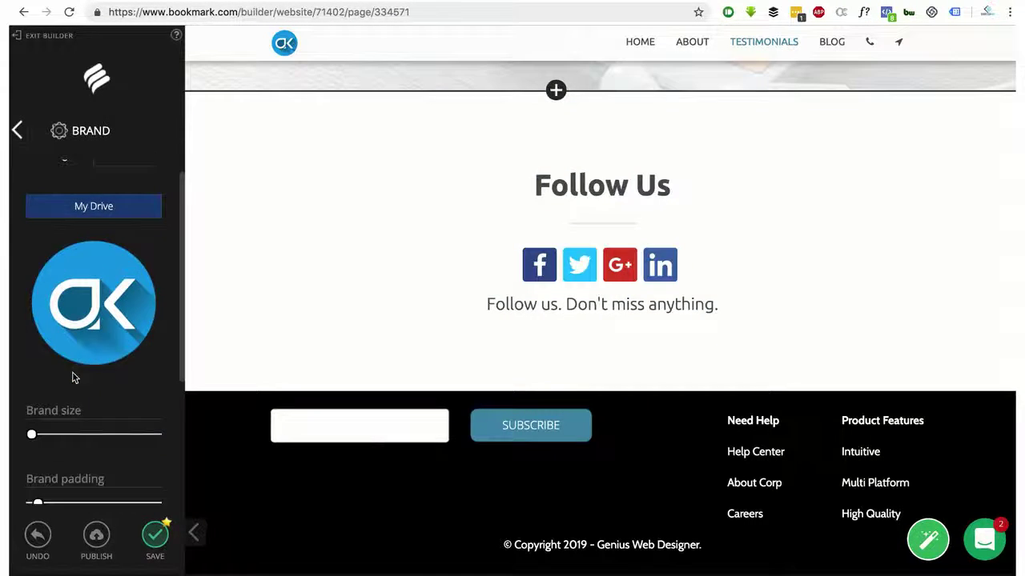
scroll(72, 378, "up", 1)
left_click(127, 177)
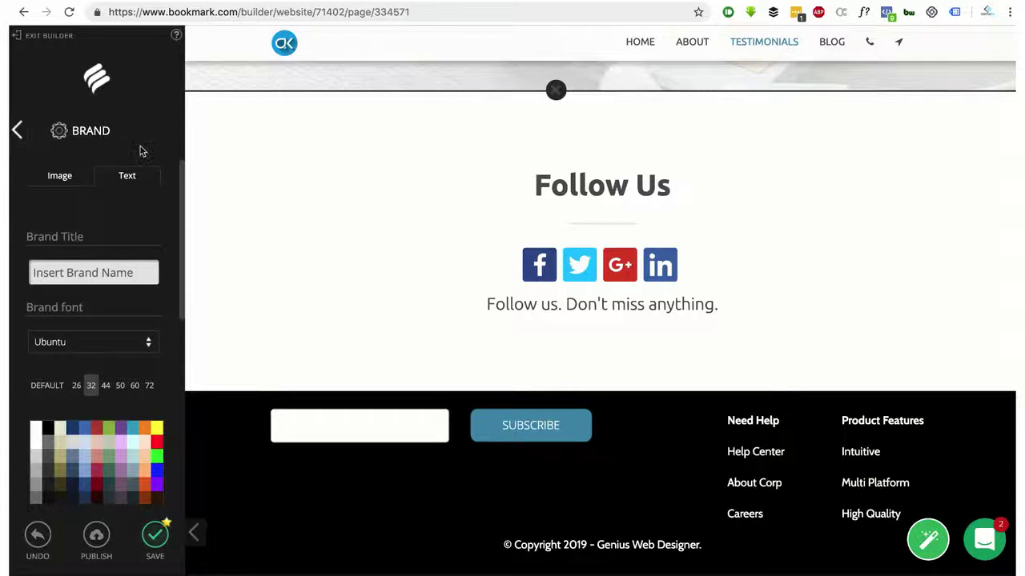
left_click(75, 176)
scroll(101, 271, "down", 5)
scroll(101, 271, "up", 5)
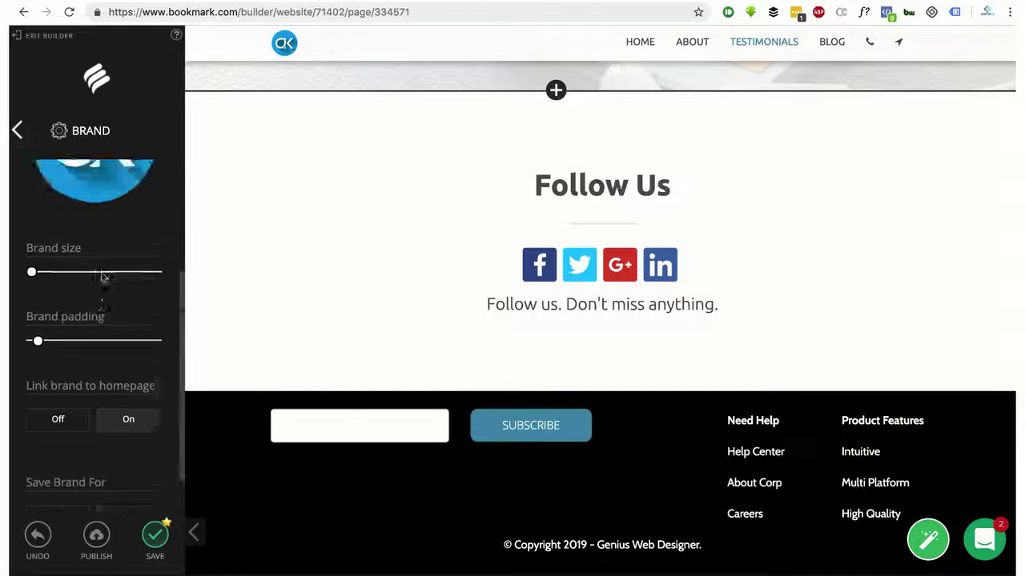
Enlarge the header logo, increase its padding, and turn on Link brand to homepage
left_click_drag(34, 423, 67, 424)
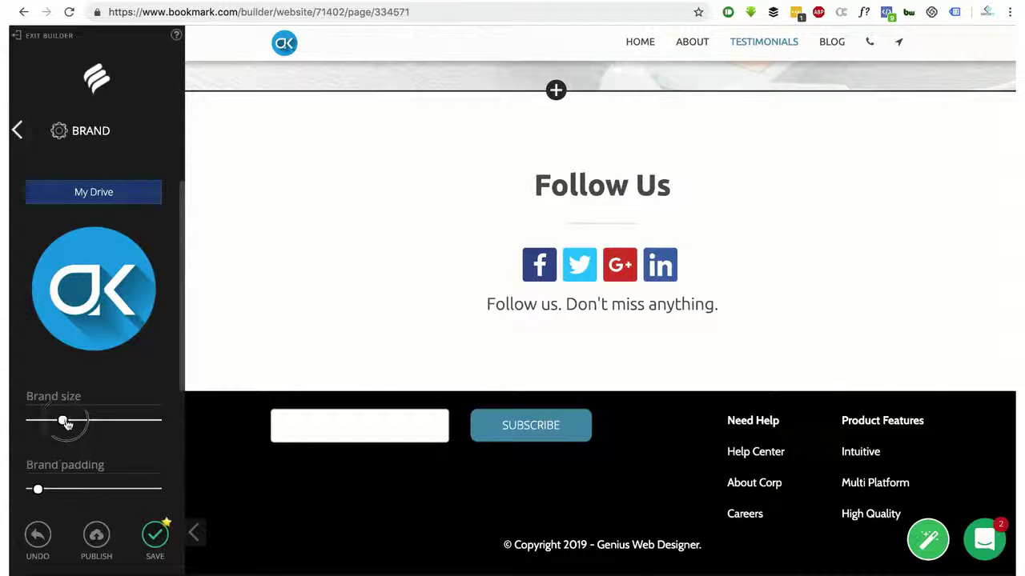
scroll(292, 293, "up", 15)
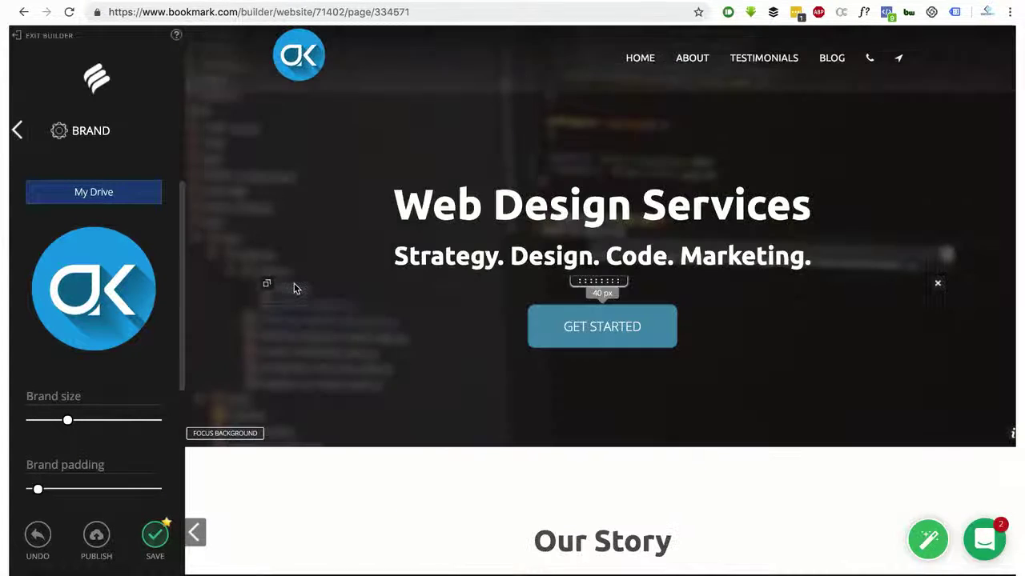
mouse_move(69, 423)
left_mouse_down()
mouse_move(132, 424)
mouse_move(58, 428)
left_mouse_up()
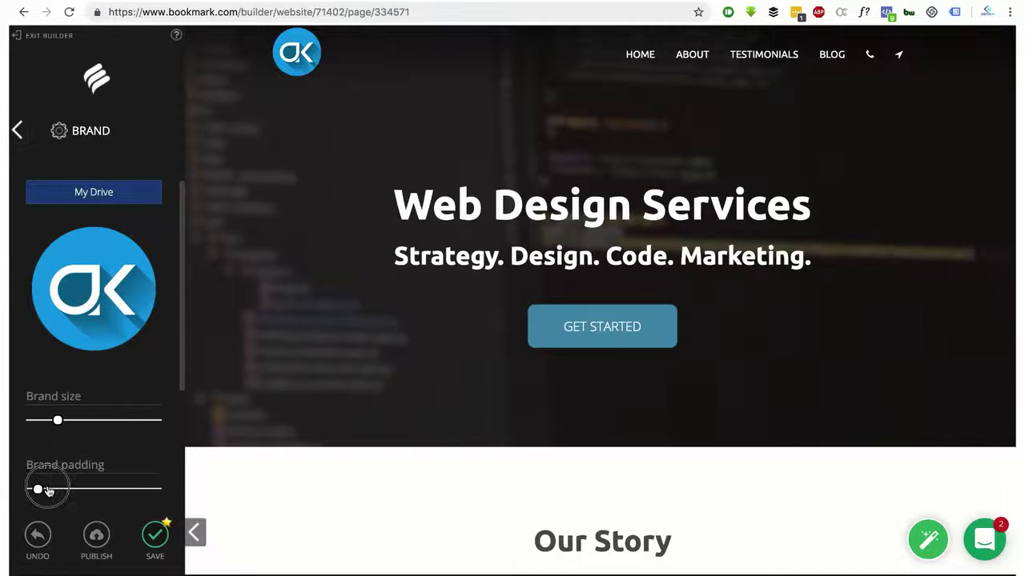
mouse_move(48, 491)
left_mouse_down()
mouse_move(105, 488)
mouse_move(26, 488)
mouse_move(45, 489)
left_mouse_up()
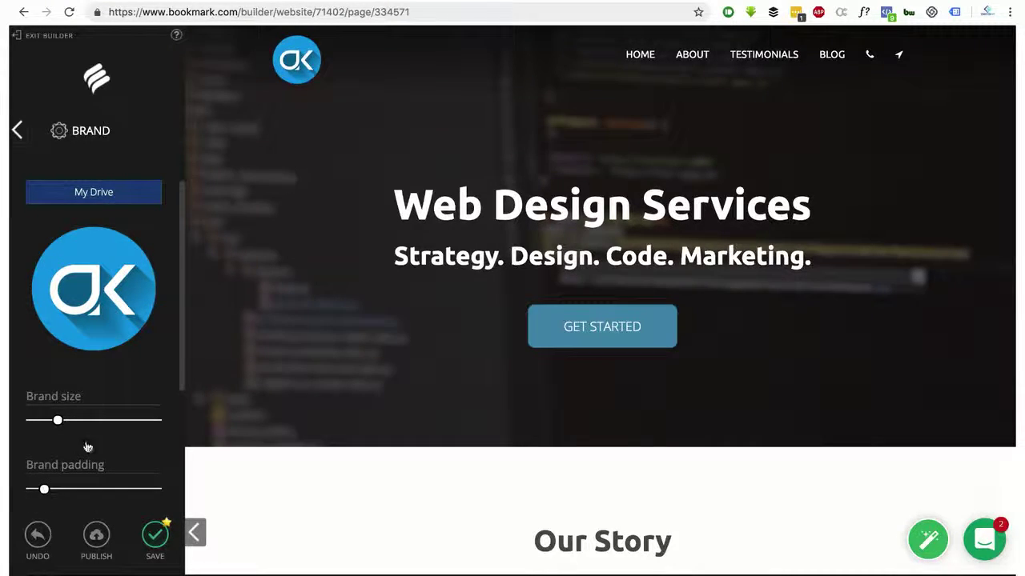
left_click_drag(57, 424, 52, 424)
scroll(97, 410, "down", 3)
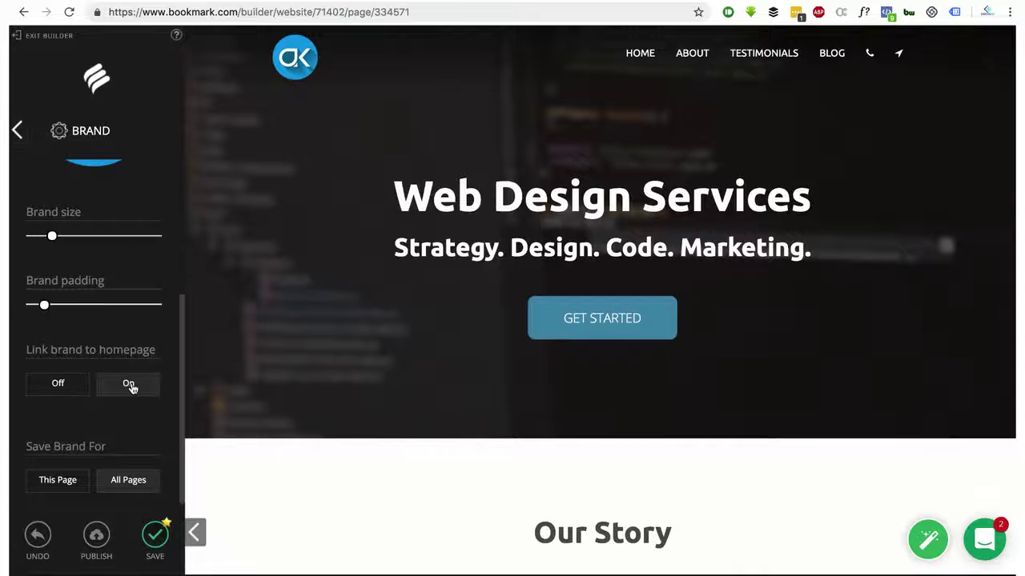
left_click(130, 385)
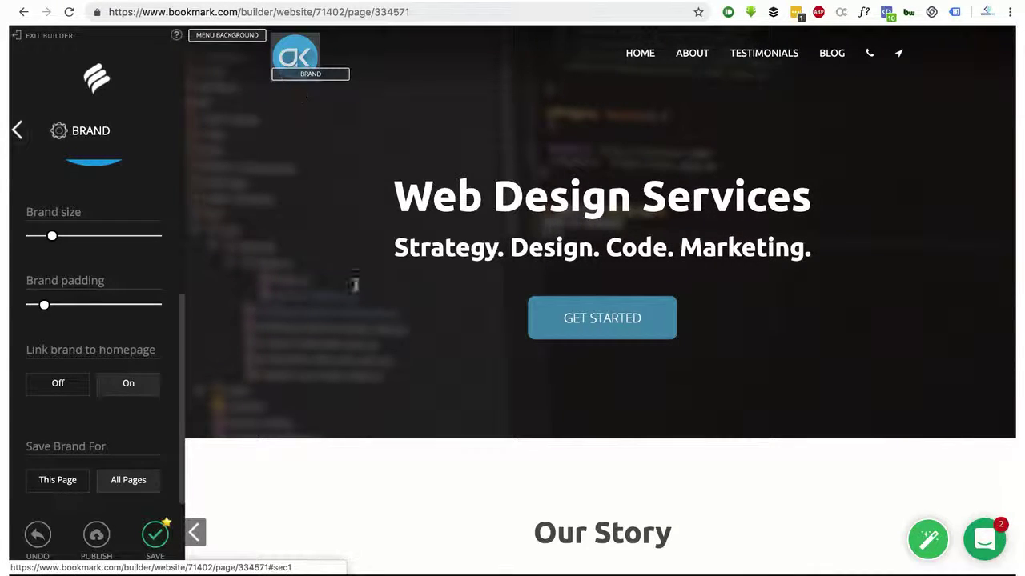
left_click(18, 132)
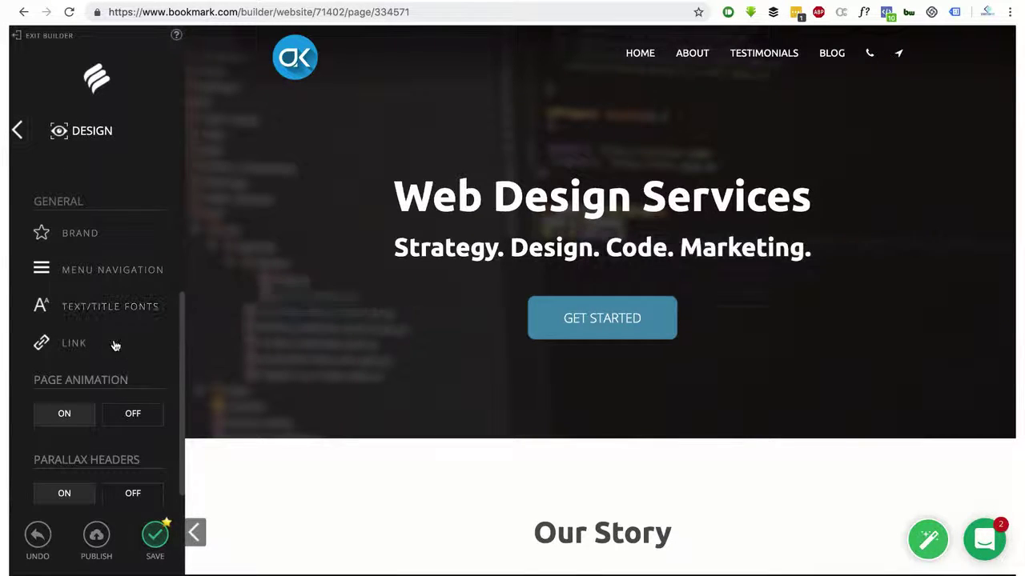
Try Raleway as the menu font, then switch it back to Ubuntu
left_click(126, 277)
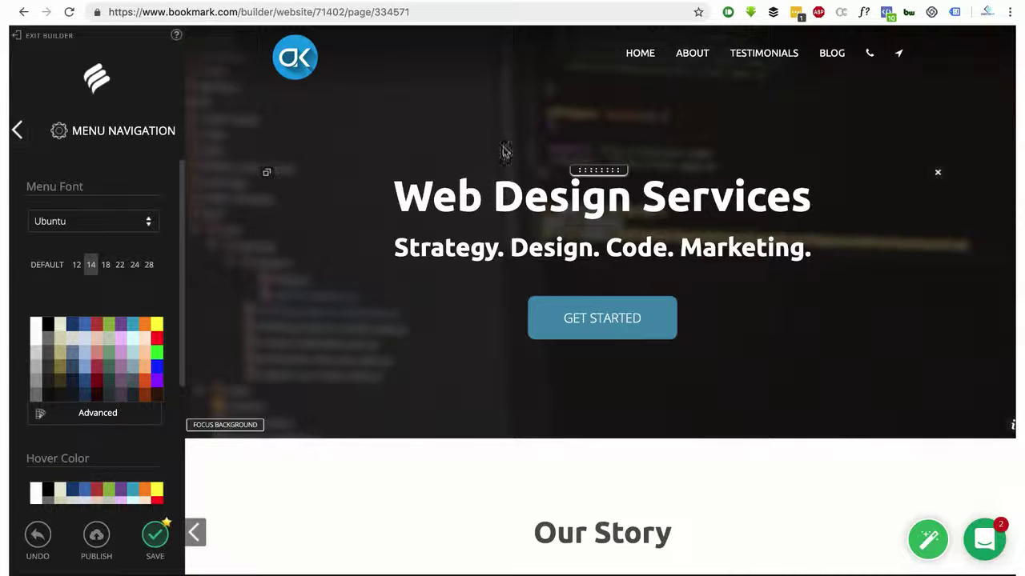
left_click(127, 226)
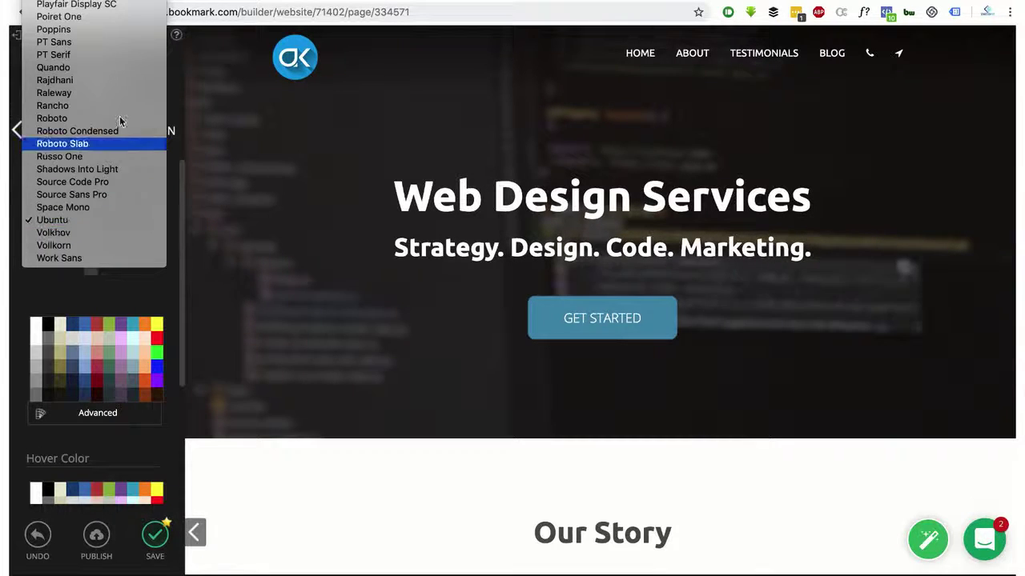
left_click(112, 93)
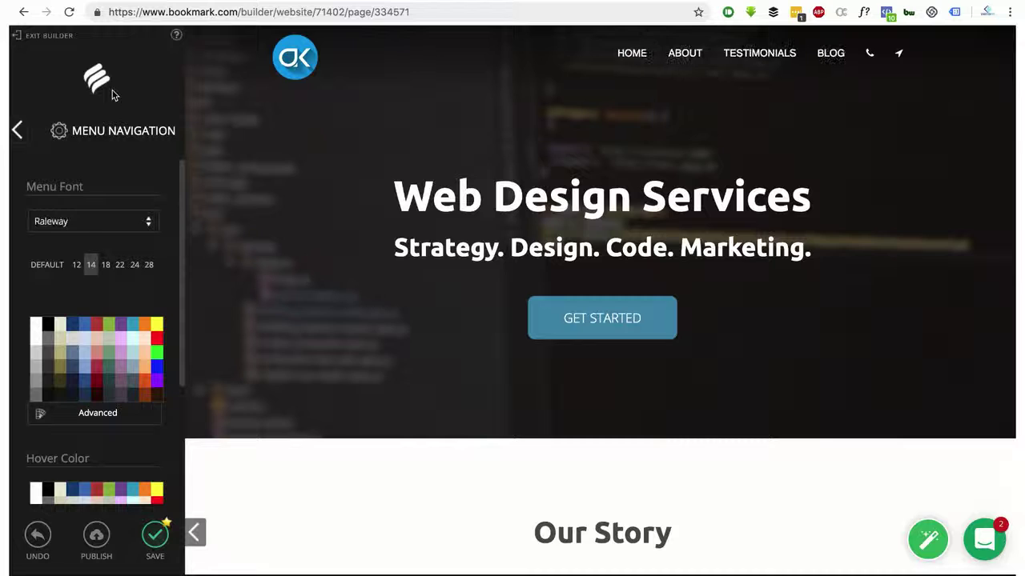
left_click(94, 228)
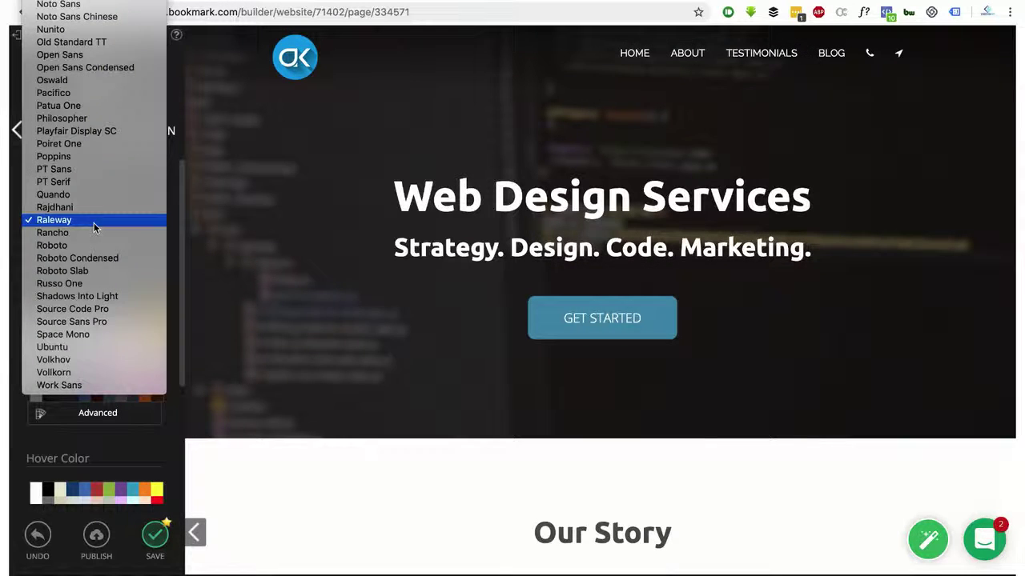
left_click(93, 355)
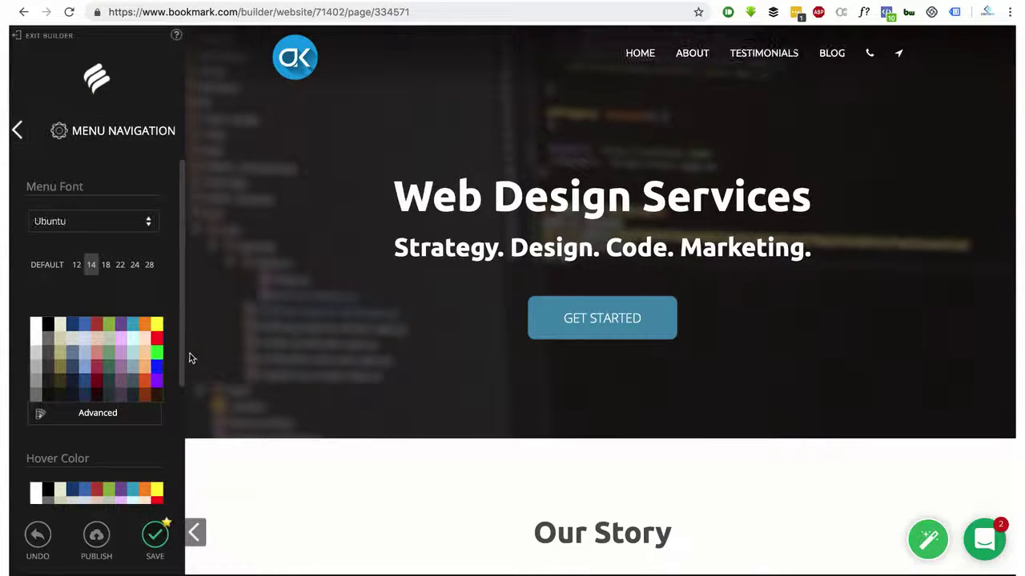
Set the menu links' hover colour to dark navy blue
scroll(110, 373, "down", 5)
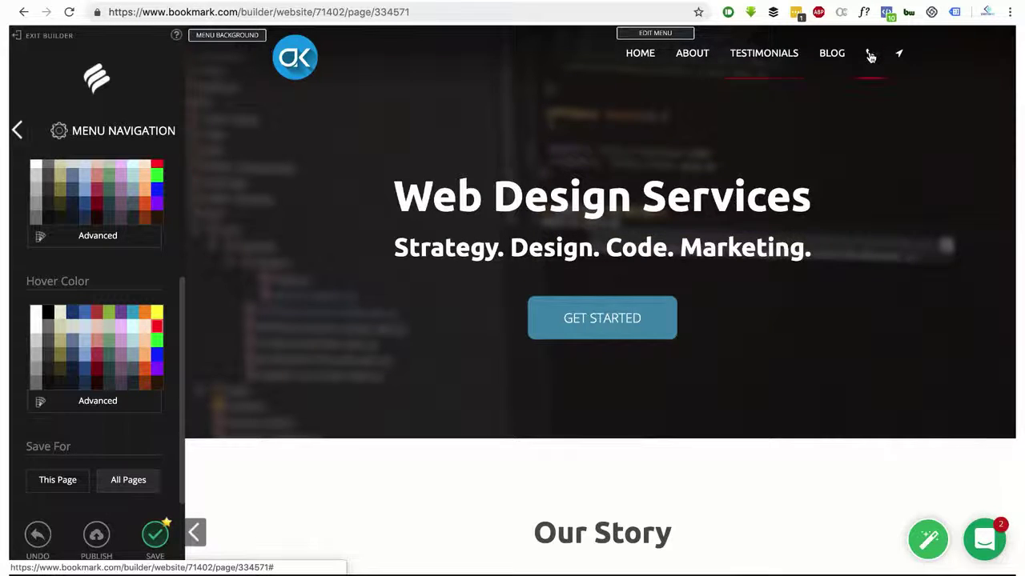
left_click(75, 318)
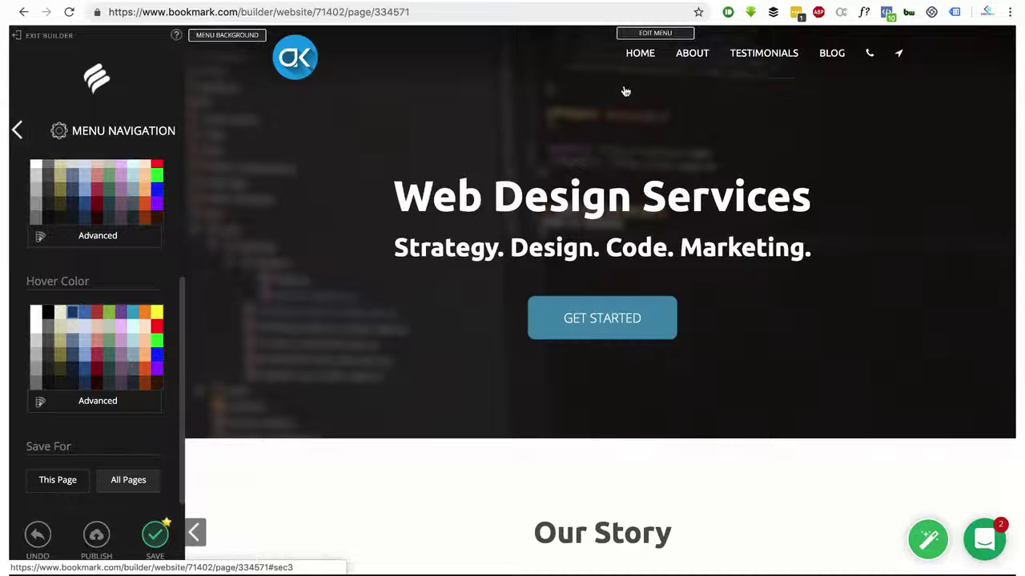
scroll(119, 378, "down", 5)
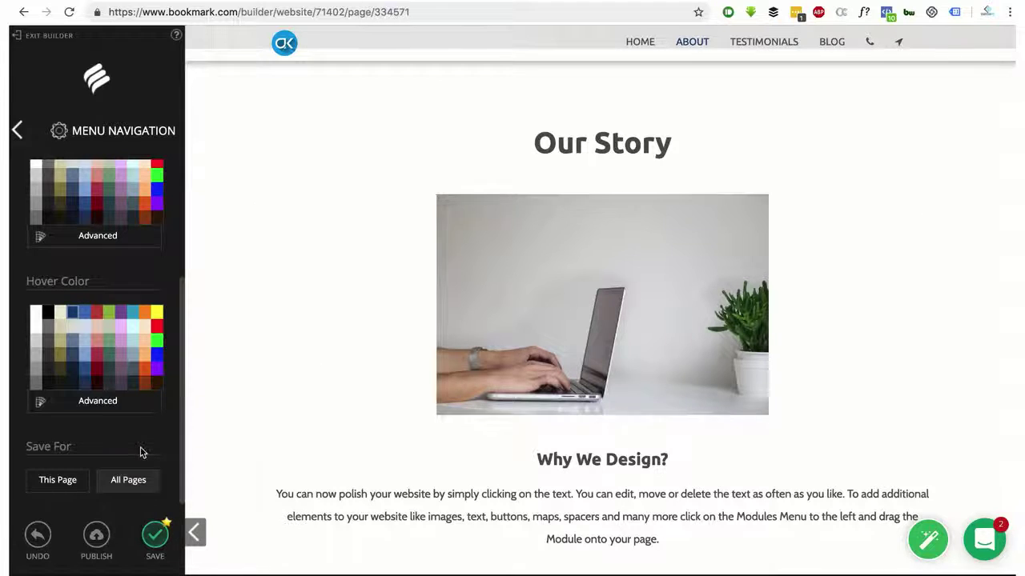
scroll(132, 365, "up", 3)
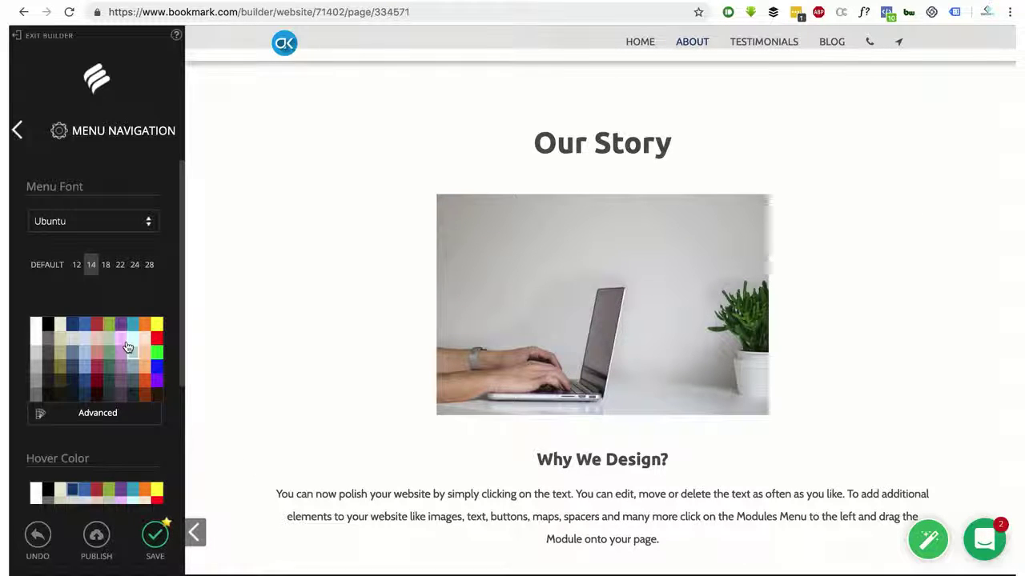
left_click(18, 130)
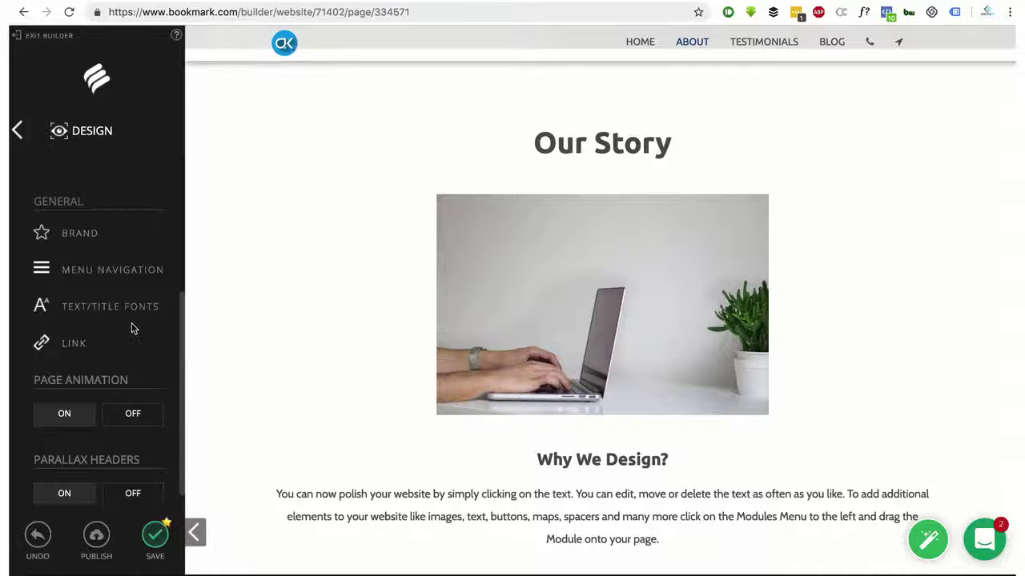
left_click(101, 311)
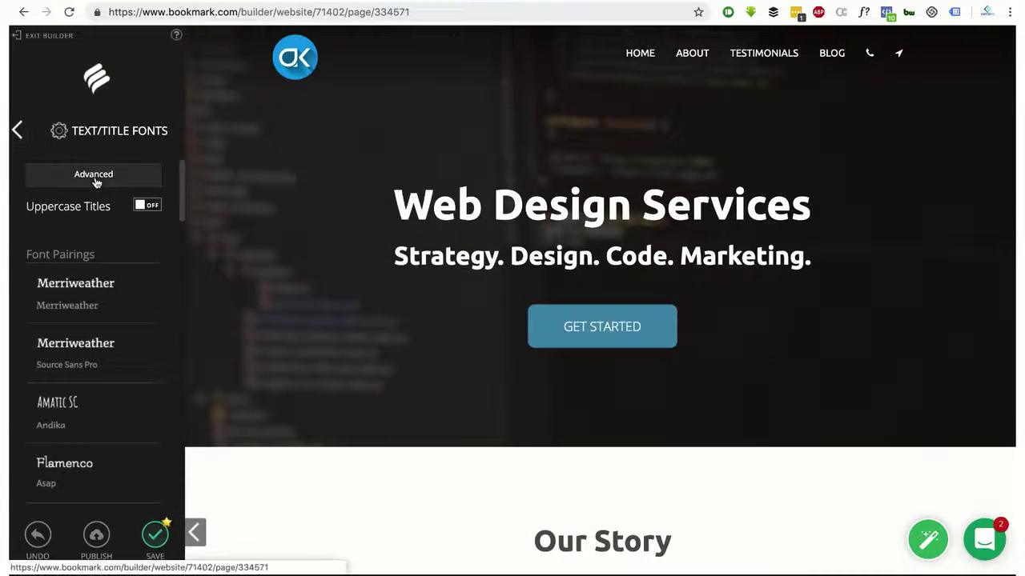
left_click(94, 176)
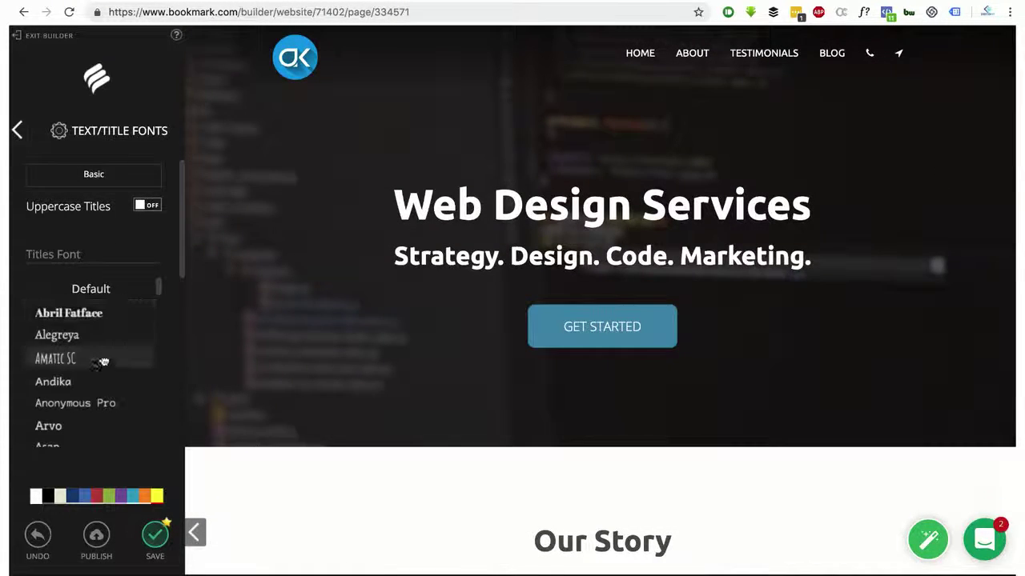
scroll(513, 258, "down", 10)
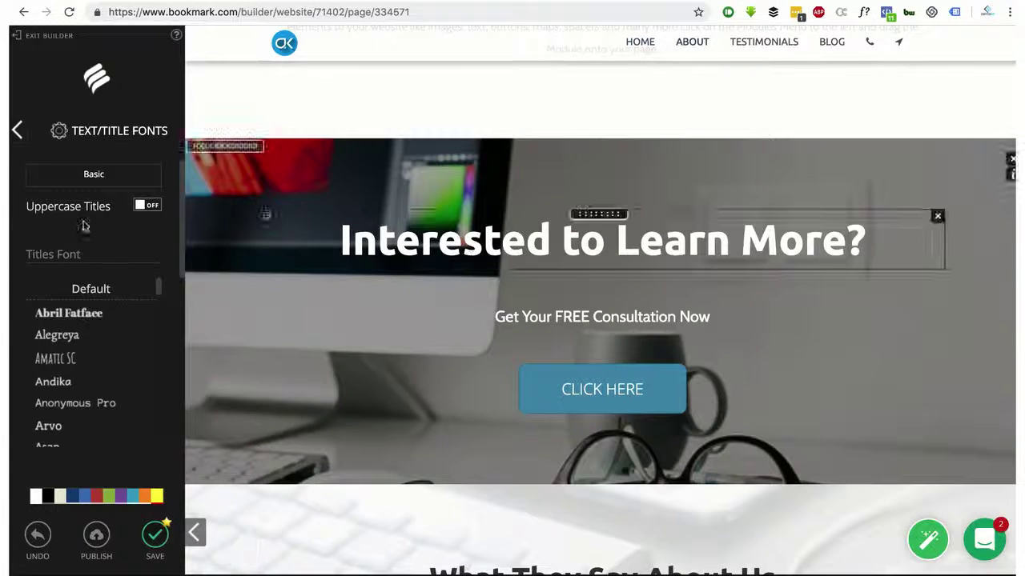
left_click(16, 136)
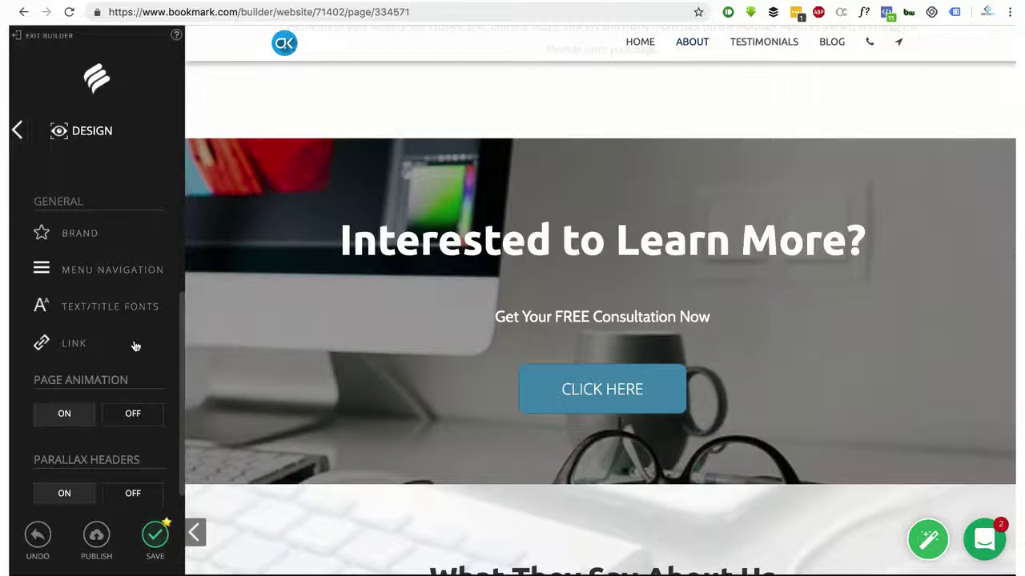
Leave the Design settings for the main builder menu and scroll down to the Follow Us section
scroll(136, 346, "down", 1)
scroll(134, 345, "up", 3)
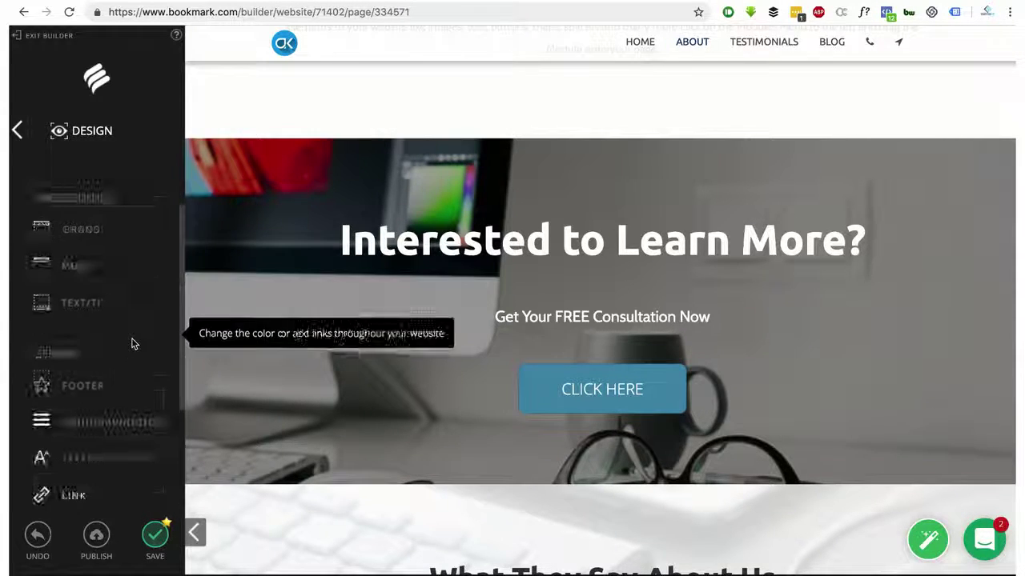
left_click(20, 136)
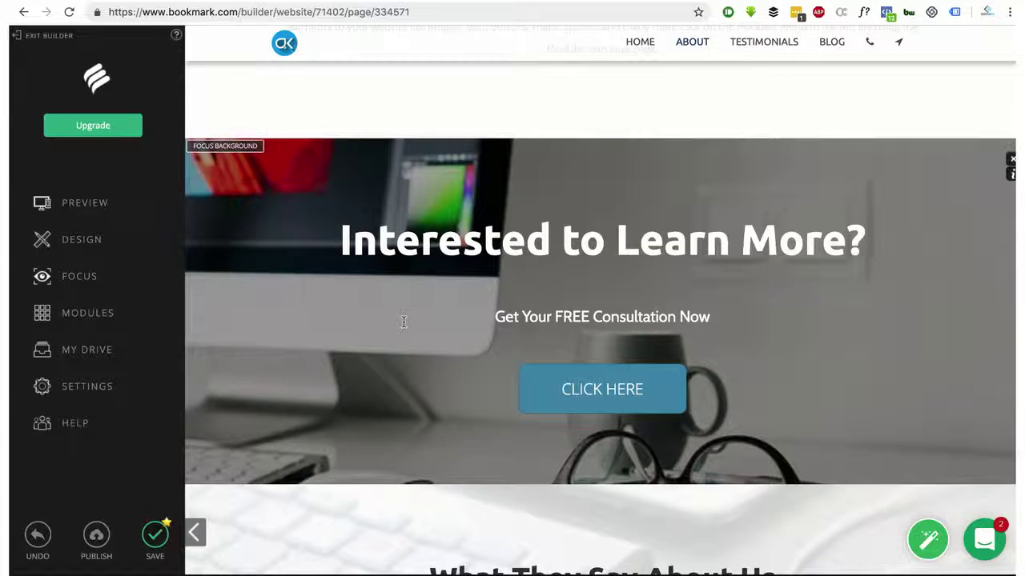
scroll(408, 319, "down", 1)
scroll(415, 318, "down", 6)
scroll(414, 317, "down", 4)
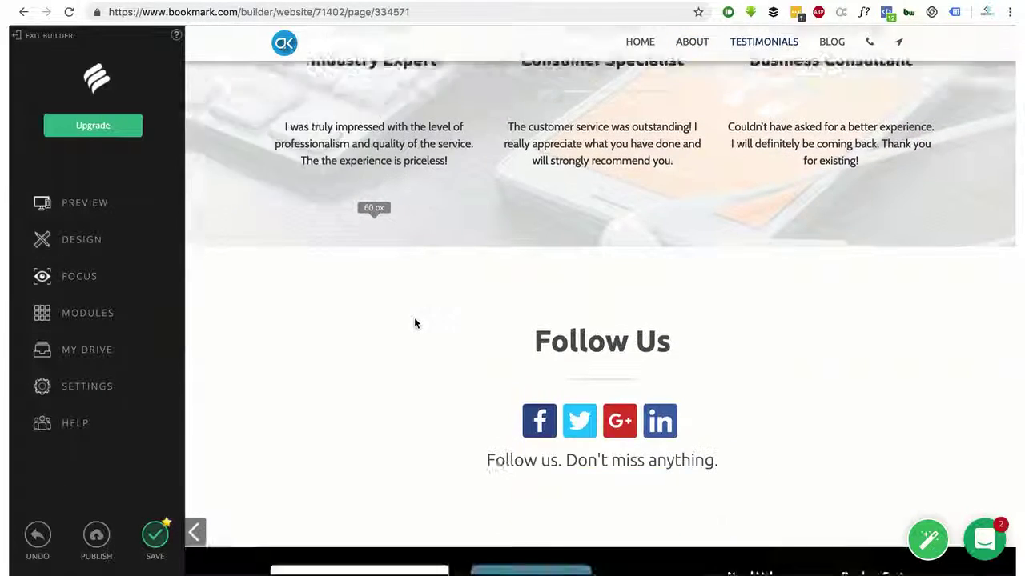
scroll(414, 322, "down", 1)
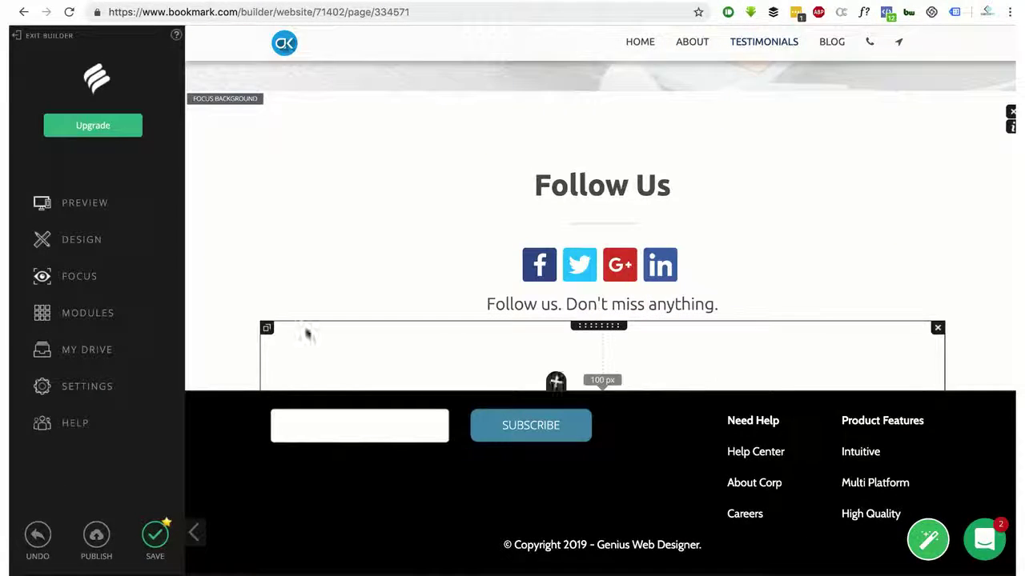
left_click(80, 276)
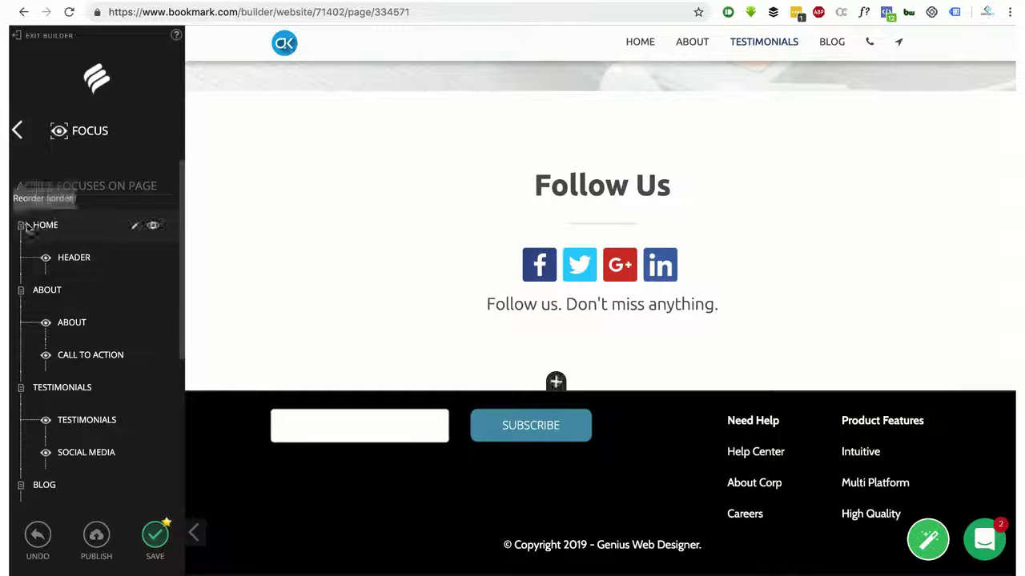
scroll(626, 235, "up", 3)
scroll(539, 163, "up", 10)
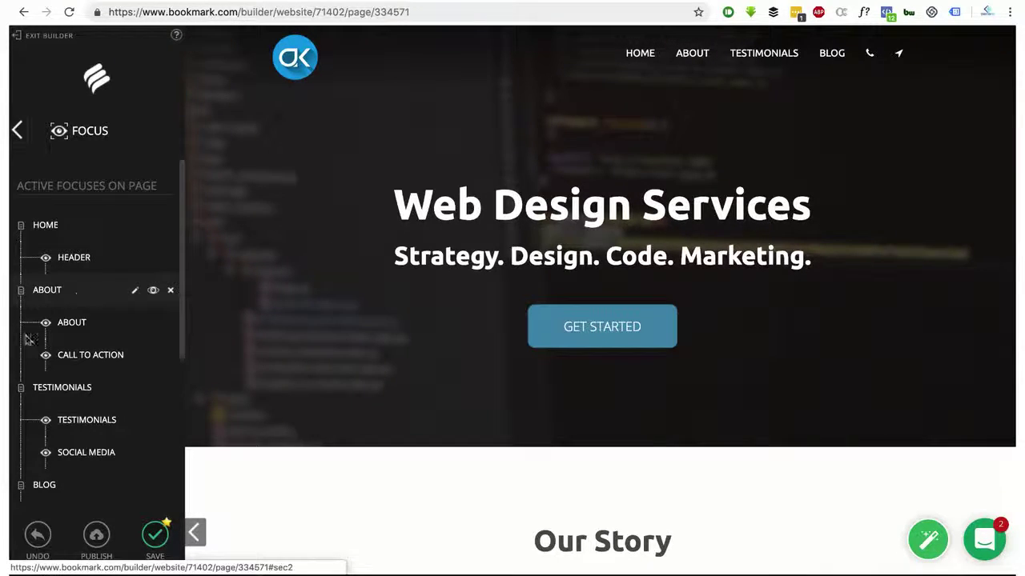
scroll(57, 441, "down", 2)
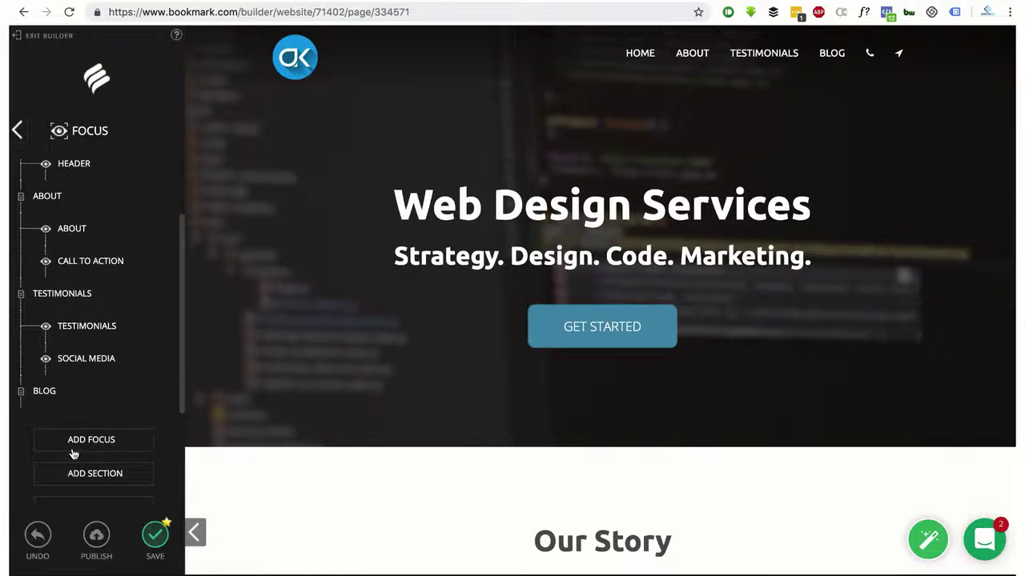
scroll(70, 343, "down", 3)
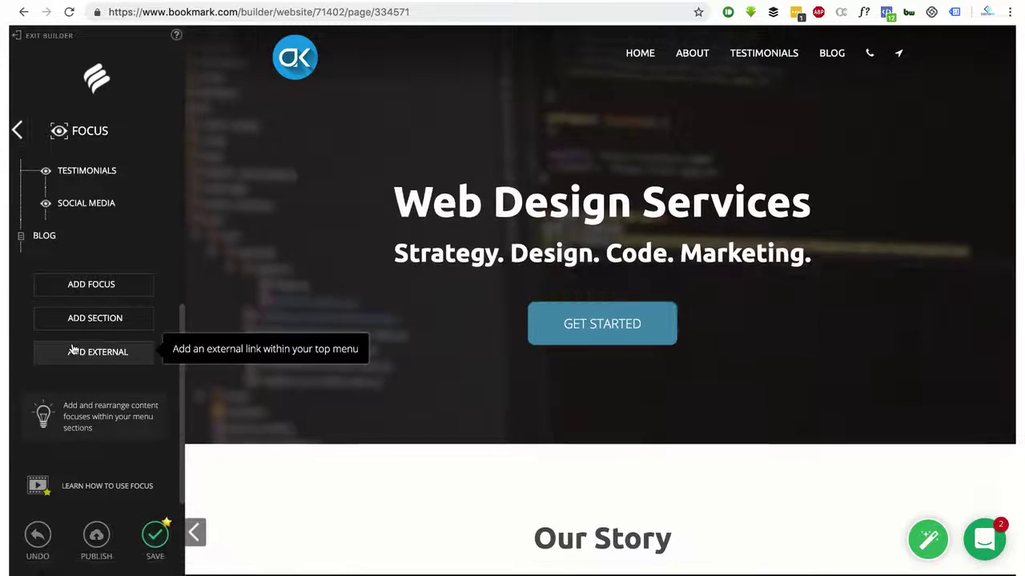
scroll(72, 350, "down", 3)
scroll(72, 350, "up", 1)
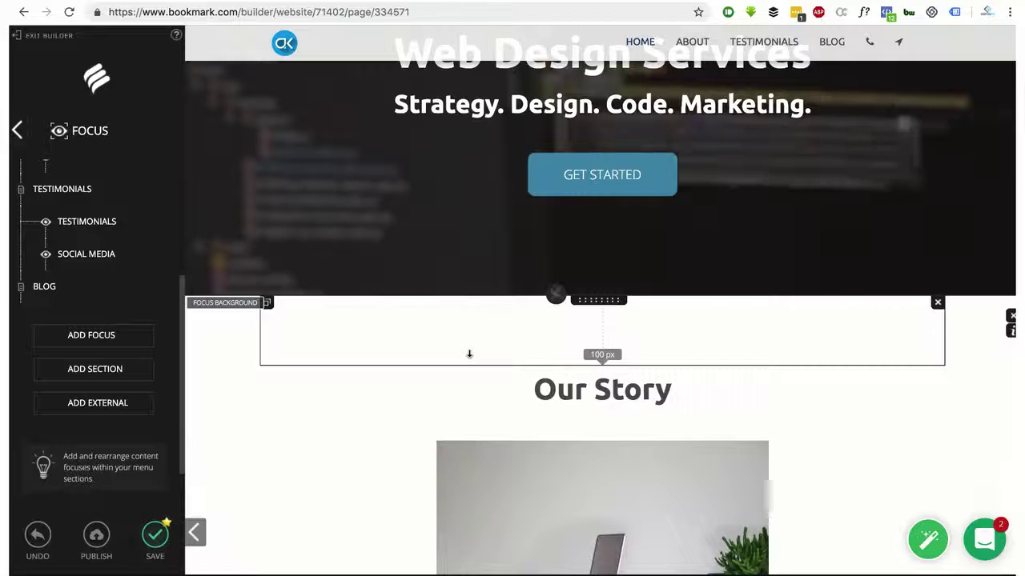
scroll(470, 357, "up", 3)
scroll(112, 293, "up", 4)
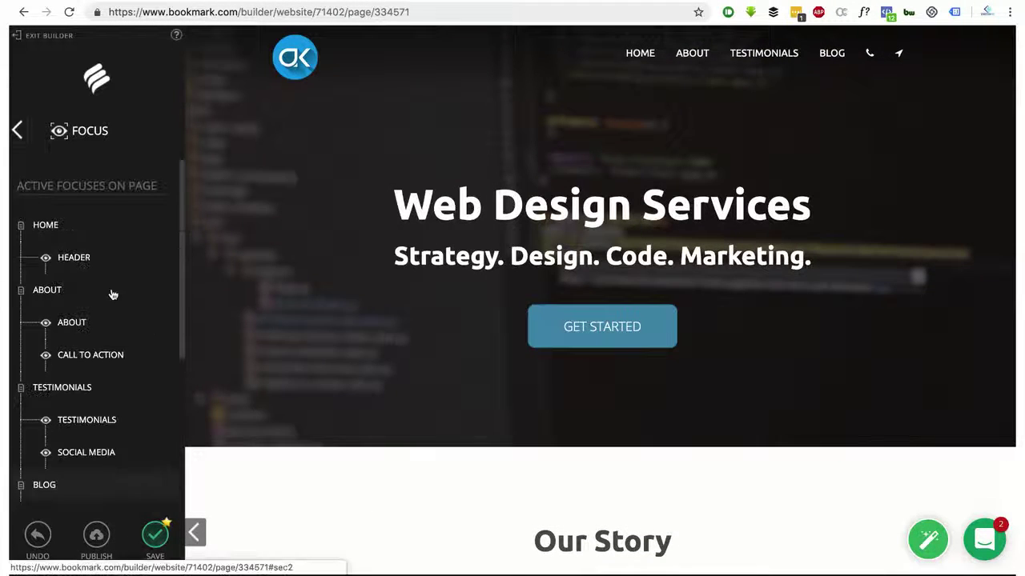
left_click(62, 231)
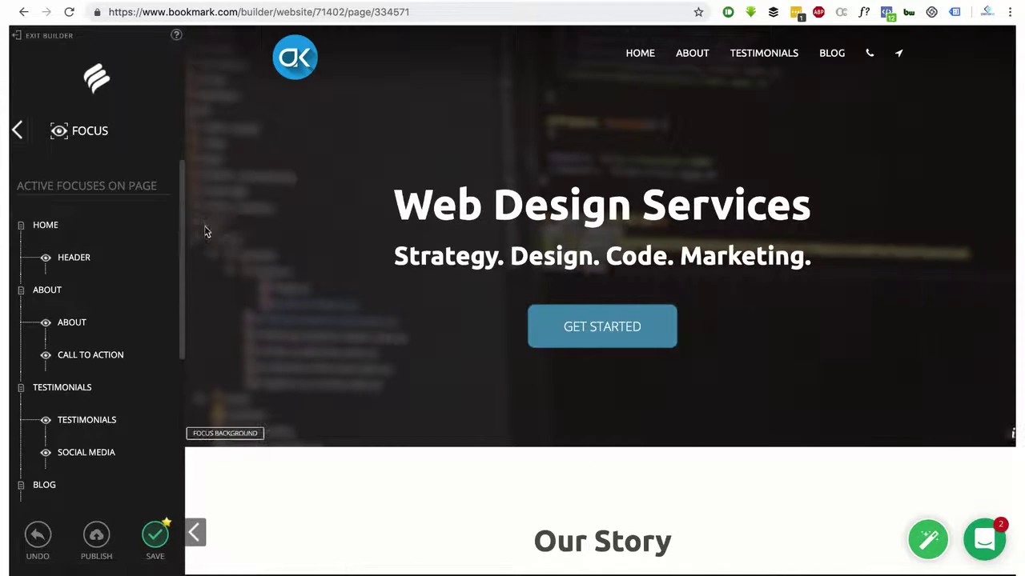
left_click(134, 230)
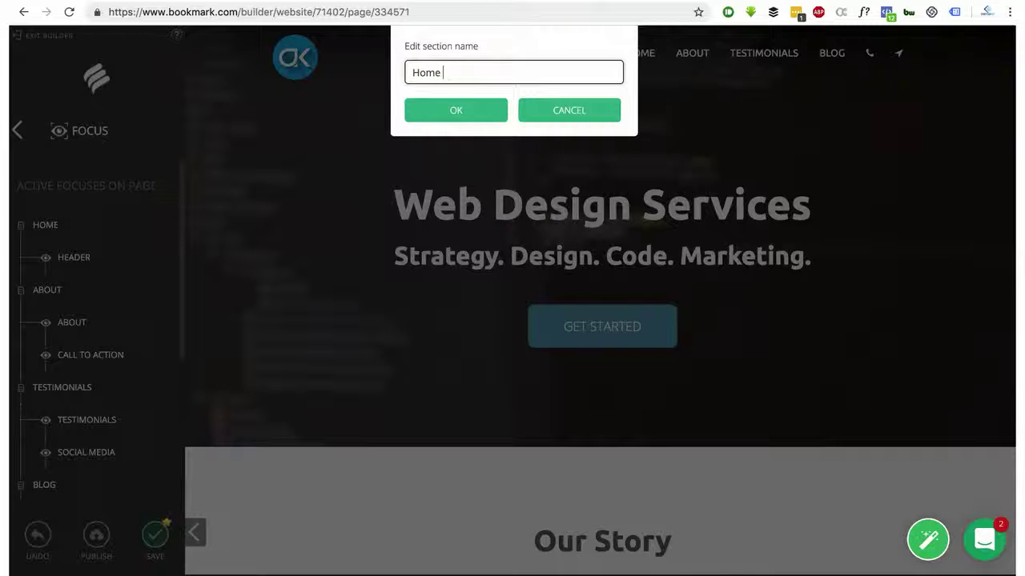
type("again")
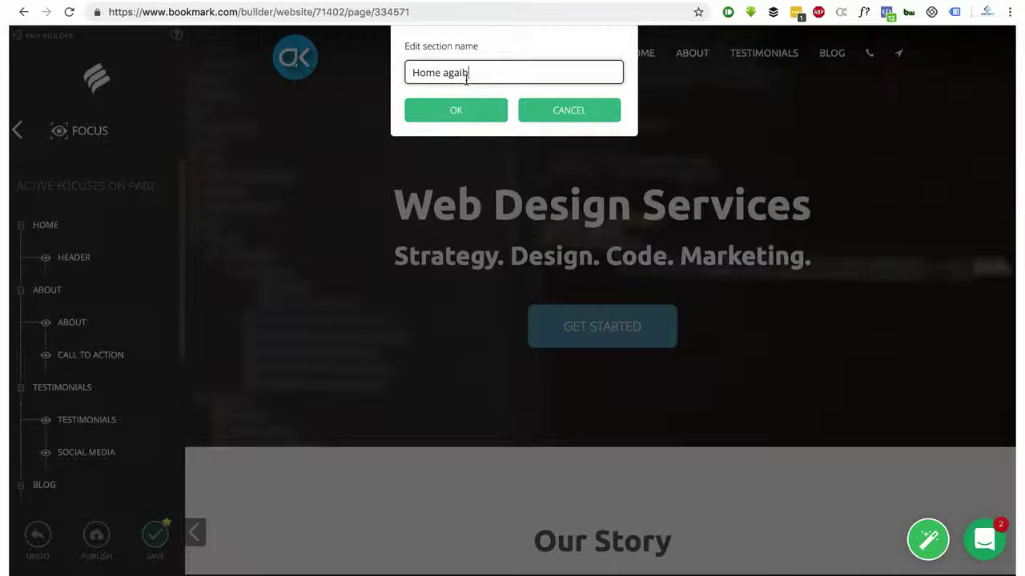
key("BackSpace")
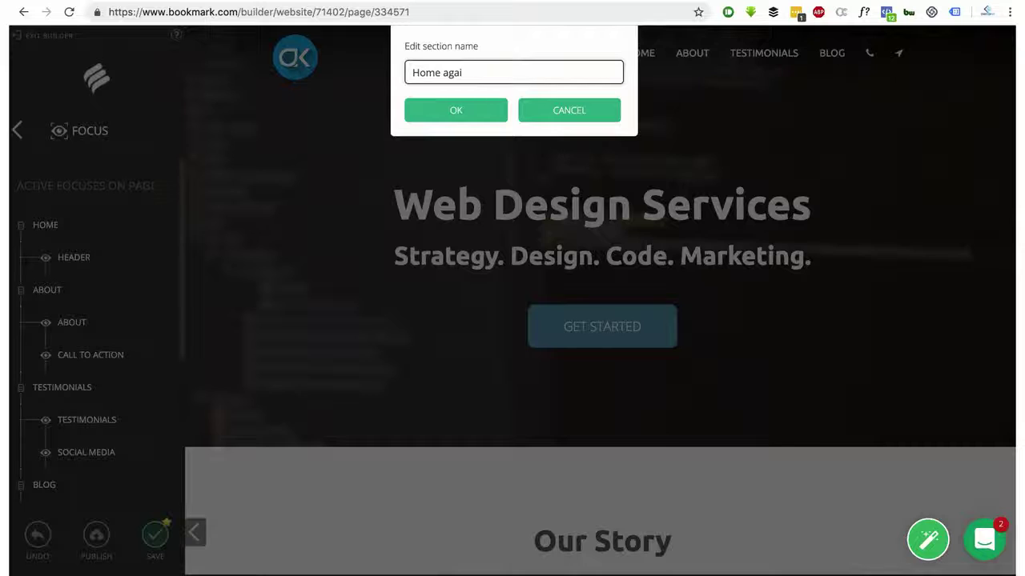
left_click(453, 109)
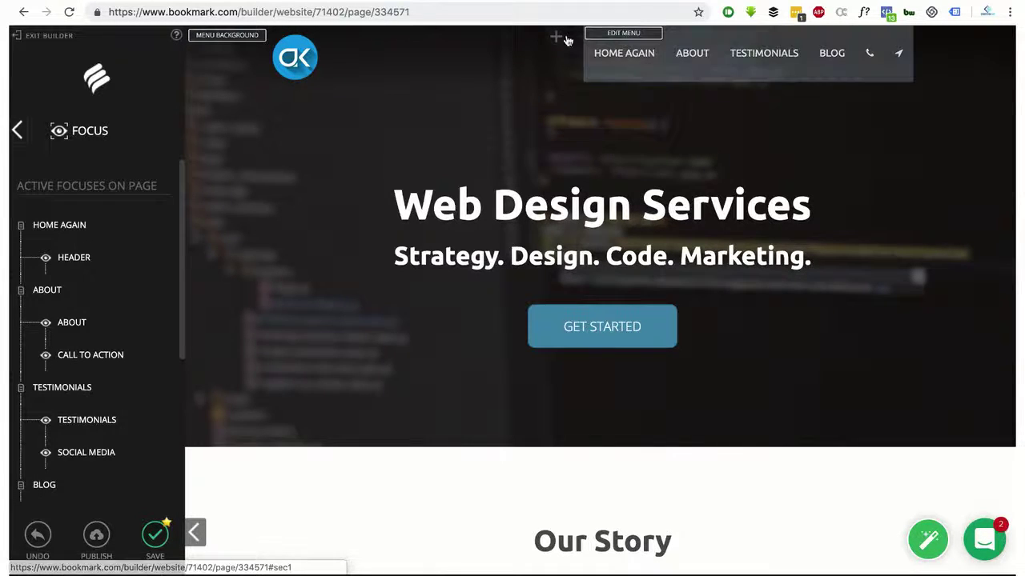
left_click(135, 226)
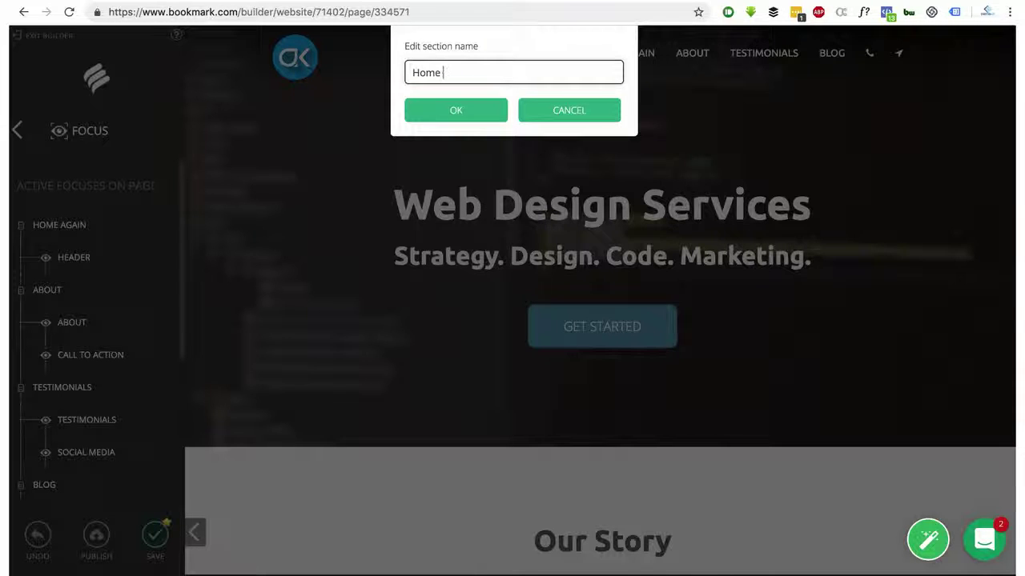
key("BackSpace")
left_click(473, 110)
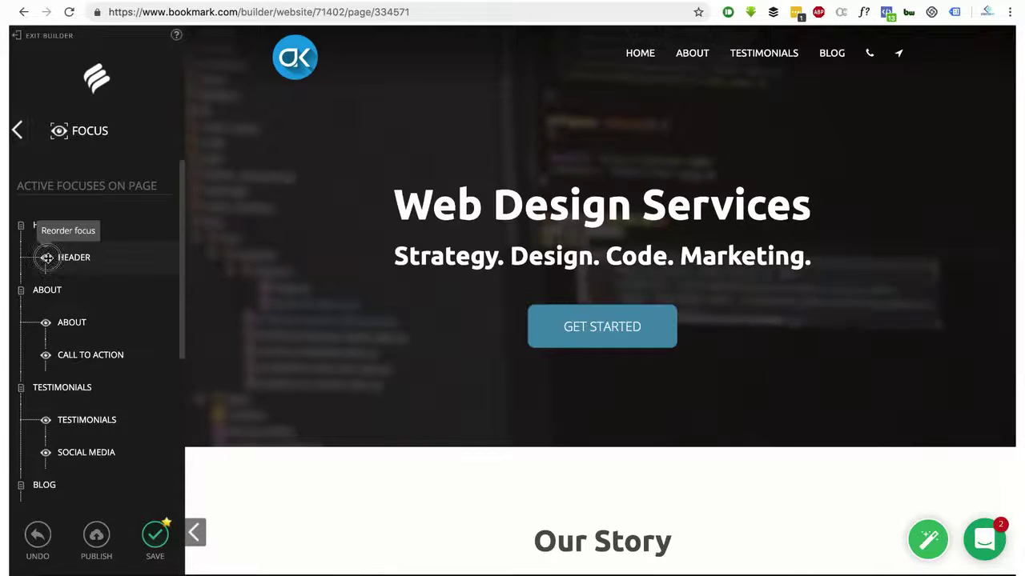
left_click_drag(47, 257, 44, 290)
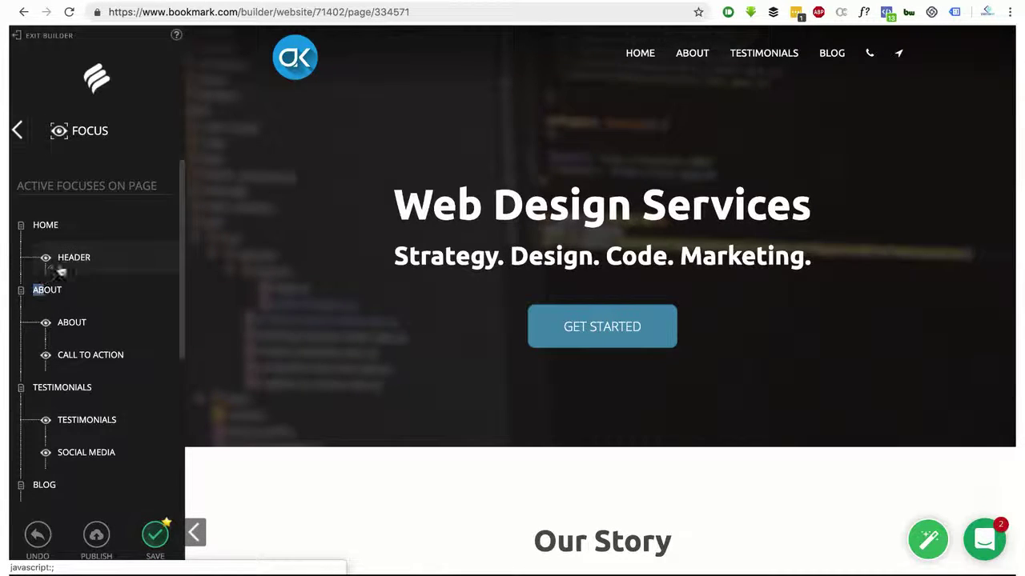
left_click_drag(42, 256, 38, 295)
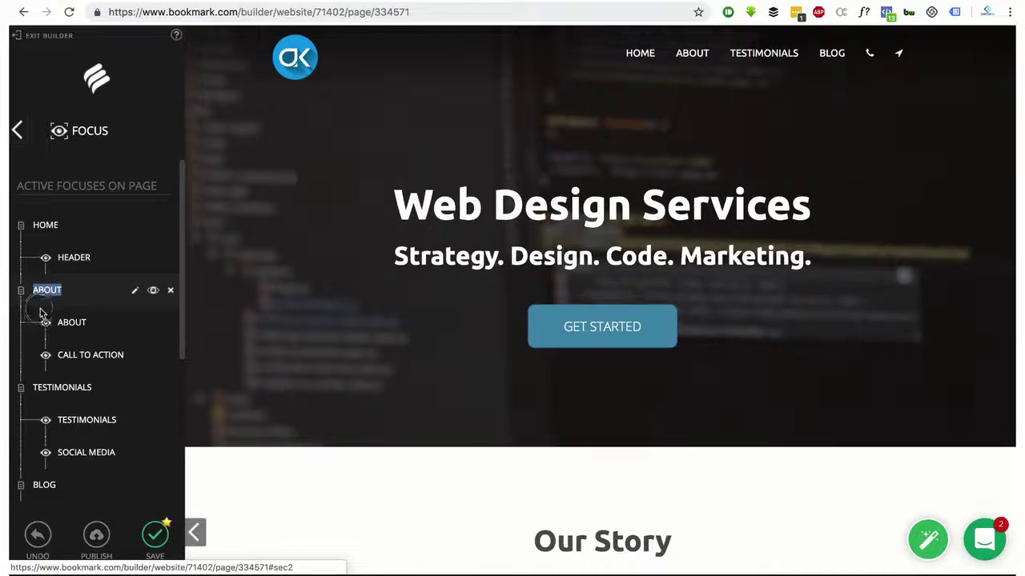
left_click(48, 257)
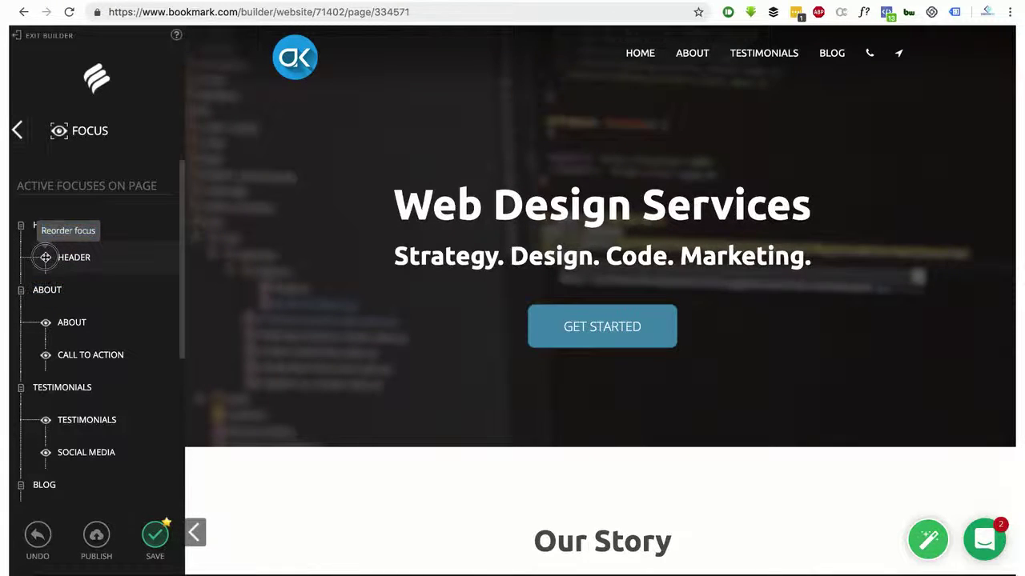
left_click(336, 258)
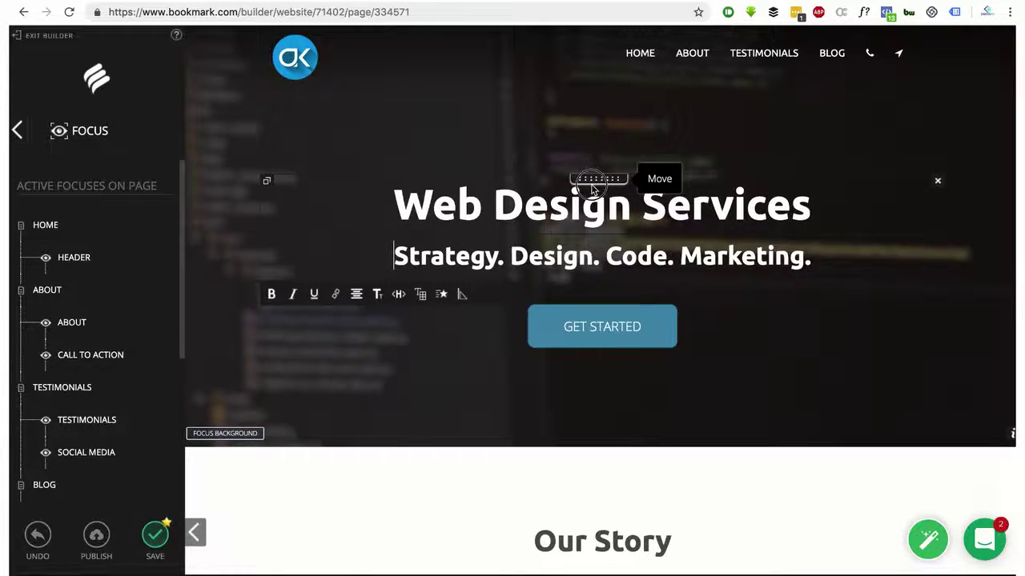
left_click_drag(593, 188, 593, 309)
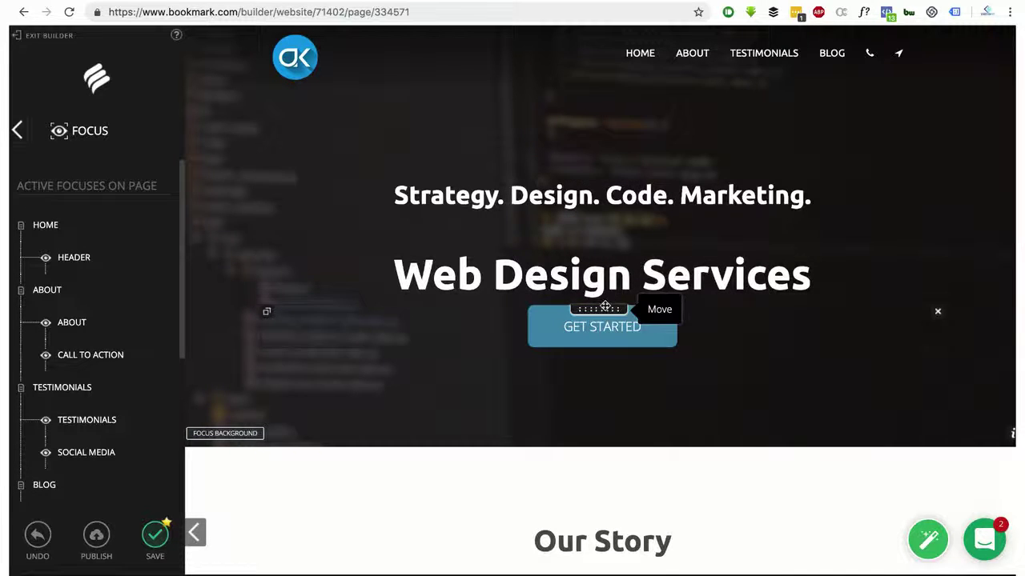
left_click_drag(598, 249, 602, 164)
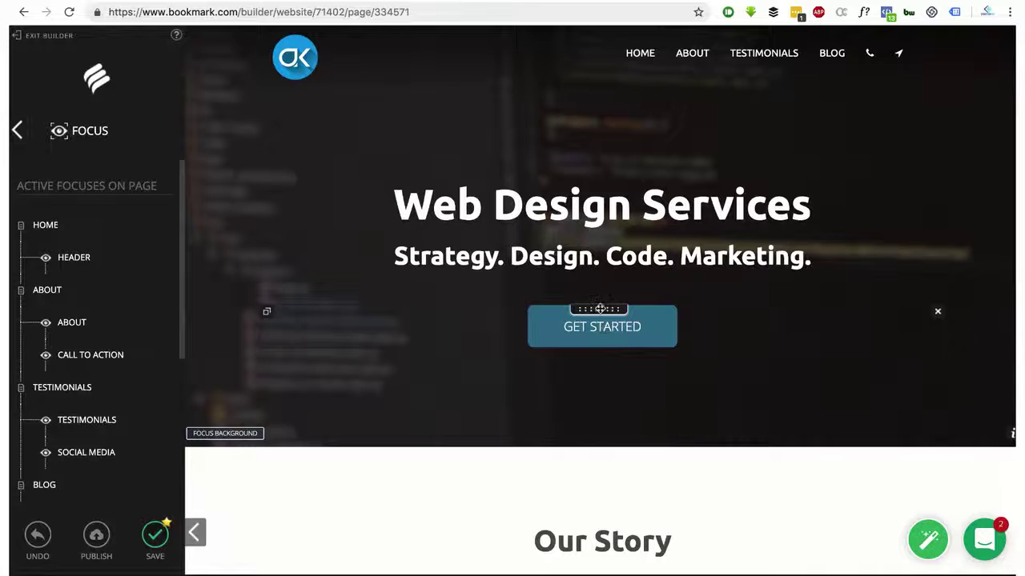
left_click_drag(600, 237, 604, 358)
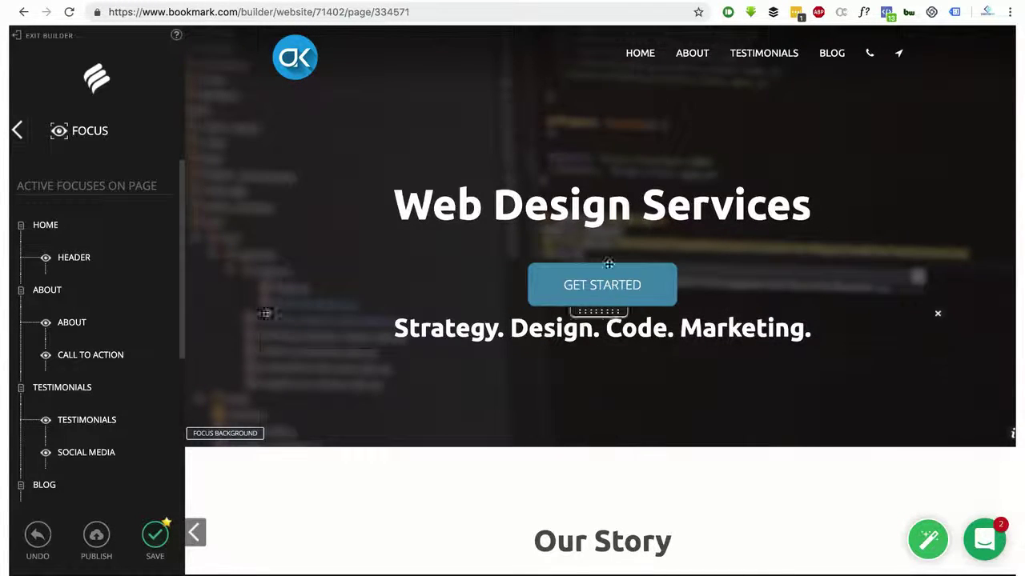
left_click_drag(600, 311, 600, 232)
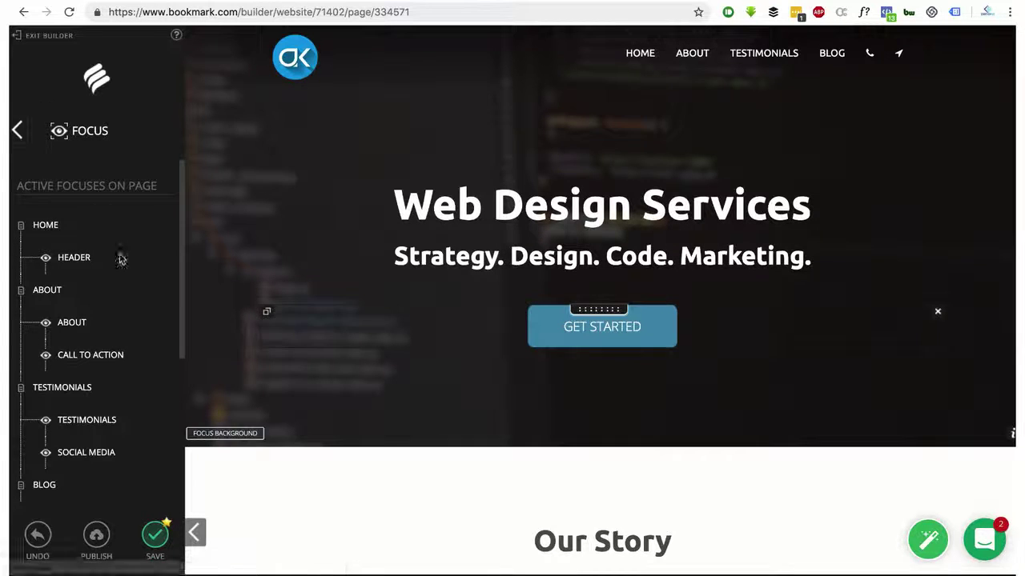
scroll(119, 400, "down", 5)
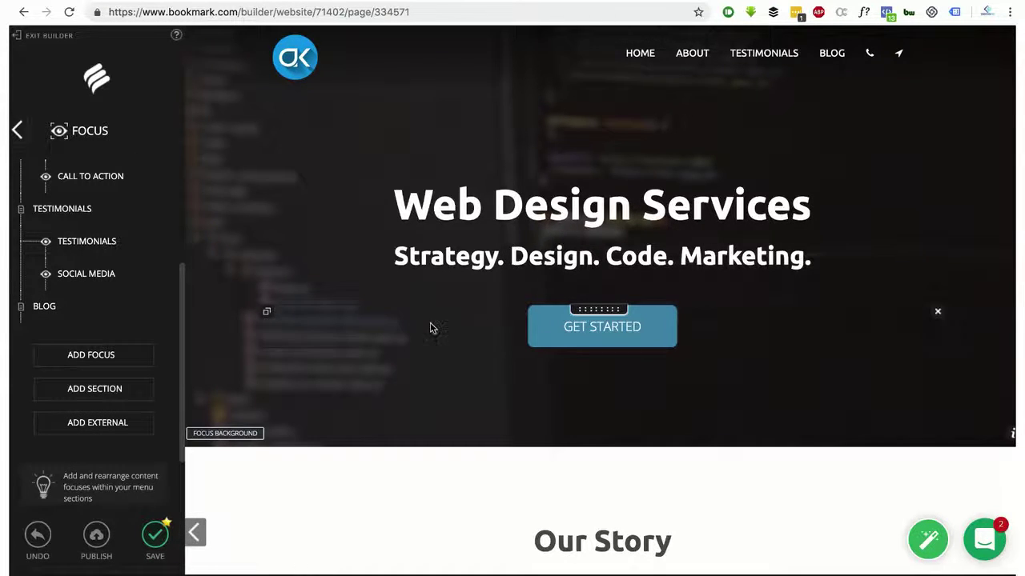
scroll(59, 321, "up", 5)
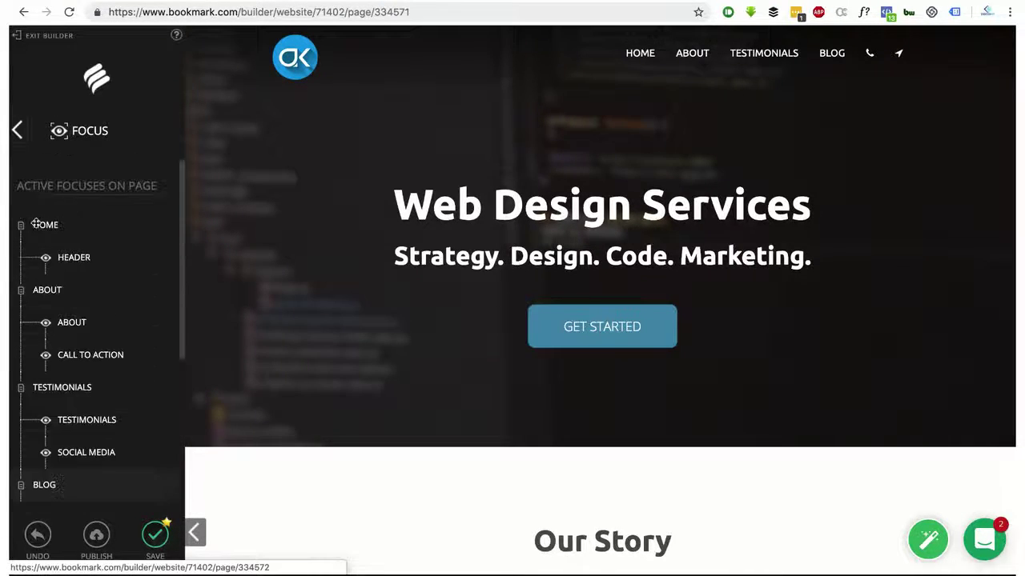
Return to the main builder menu and browse the Modules list
left_click(19, 131)
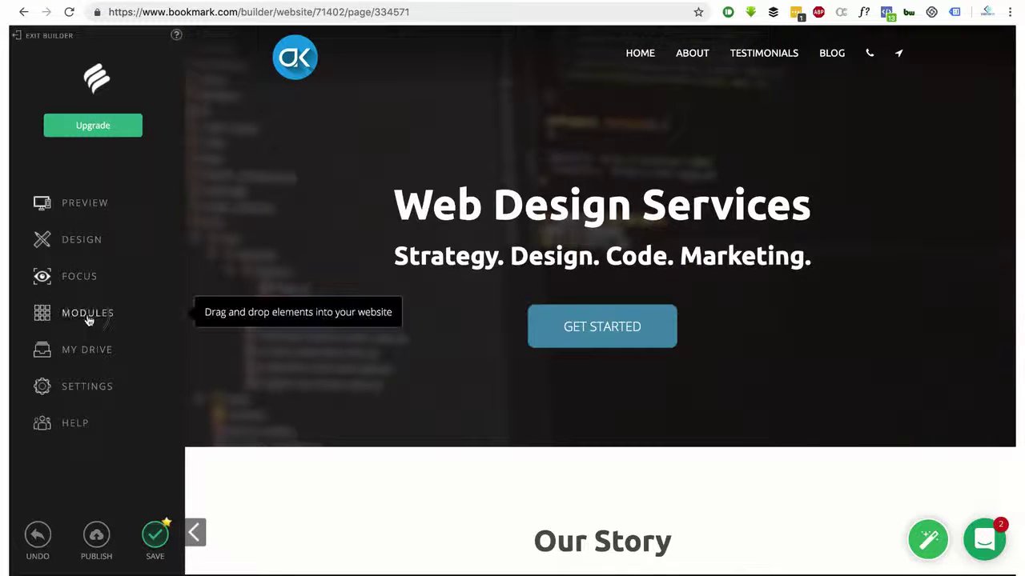
left_click(88, 314)
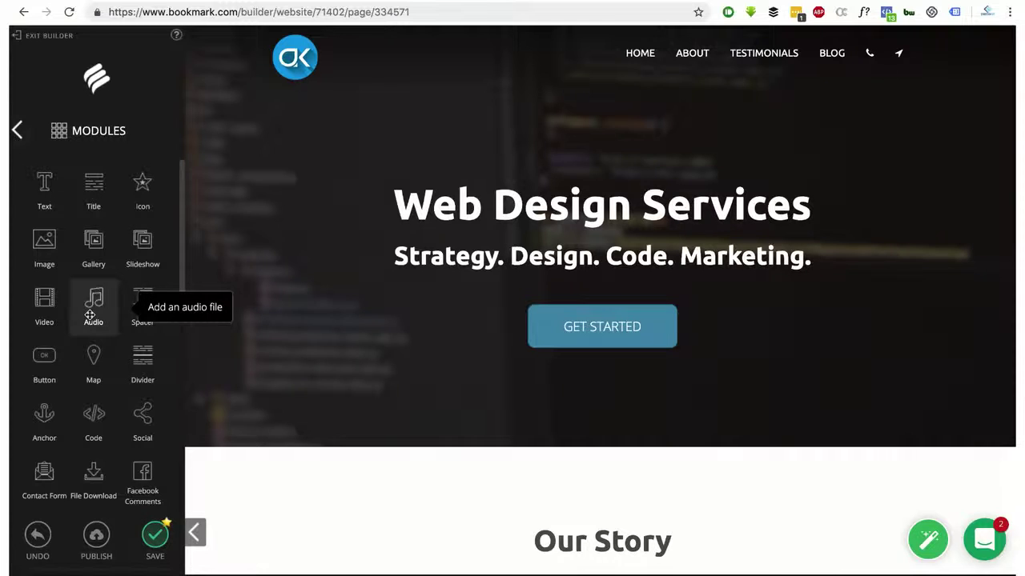
scroll(89, 315, "down", 5)
scroll(373, 313, "down", 5)
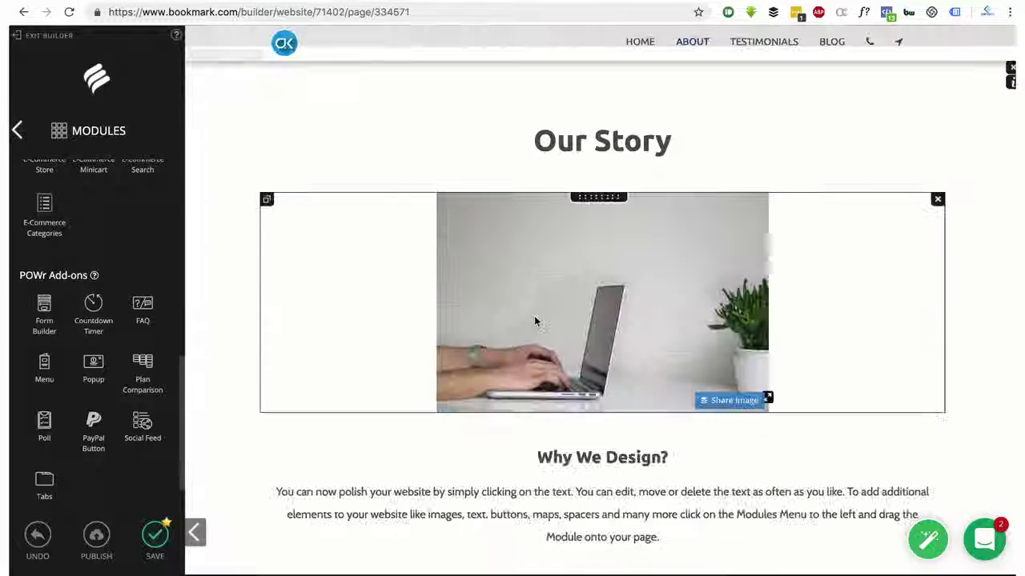
scroll(534, 315, "down", 5)
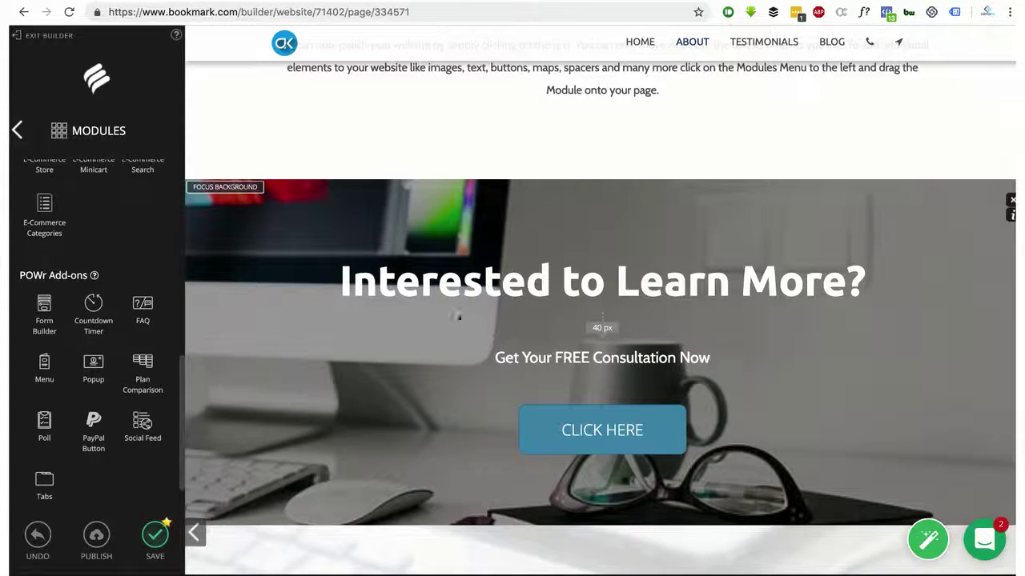
scroll(73, 303, "up", 5)
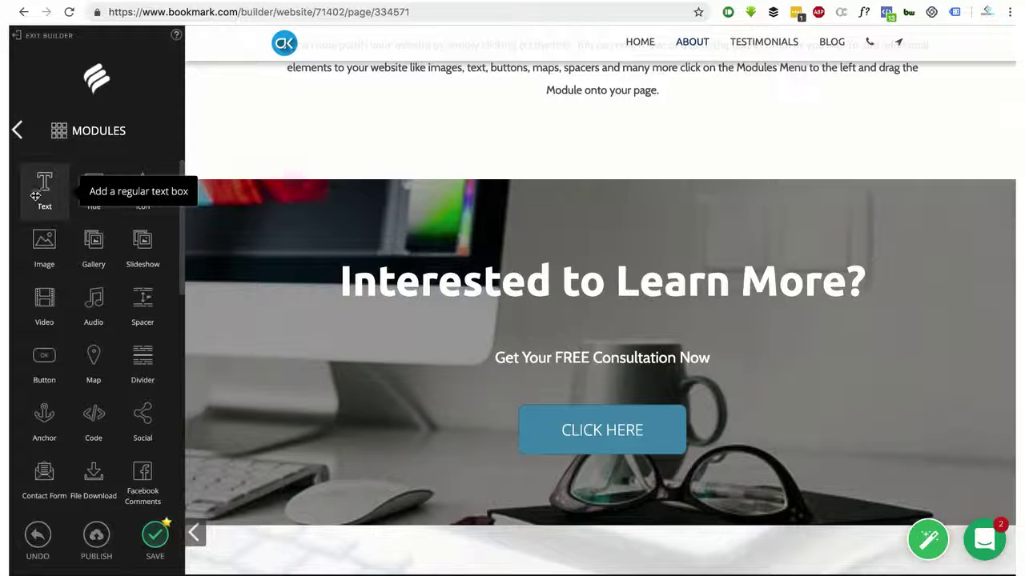
Add a Text module below the Why We Design? paragraph and start typing Hello in it
left_click_drag(37, 196, 467, 130)
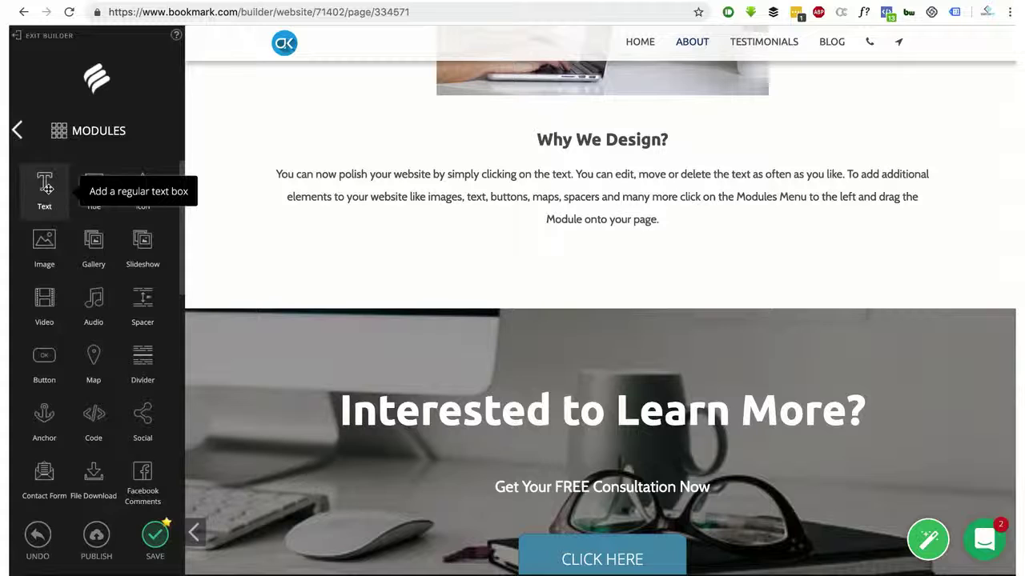
left_click_drag(47, 187, 587, 275)
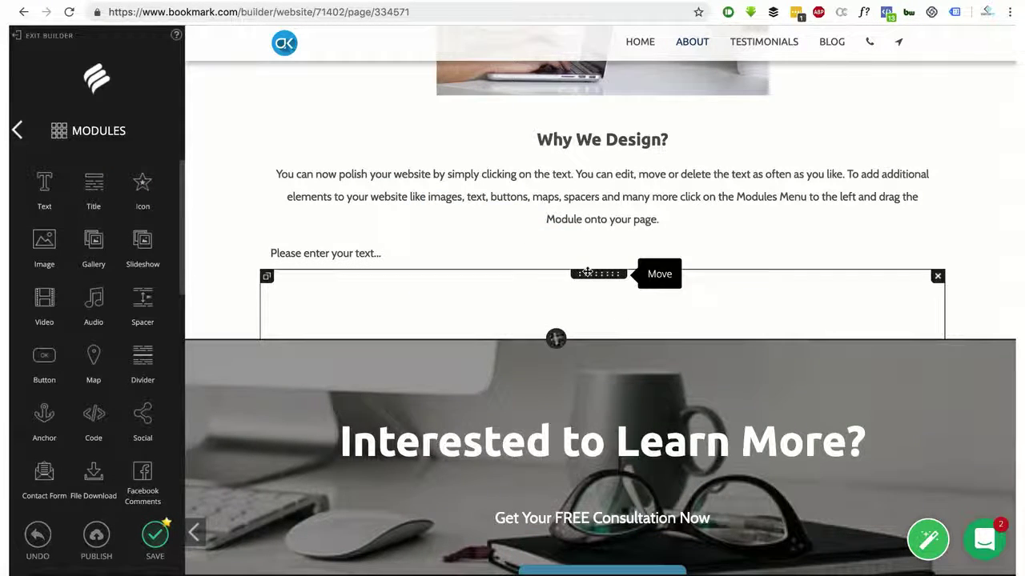
left_click(320, 252)
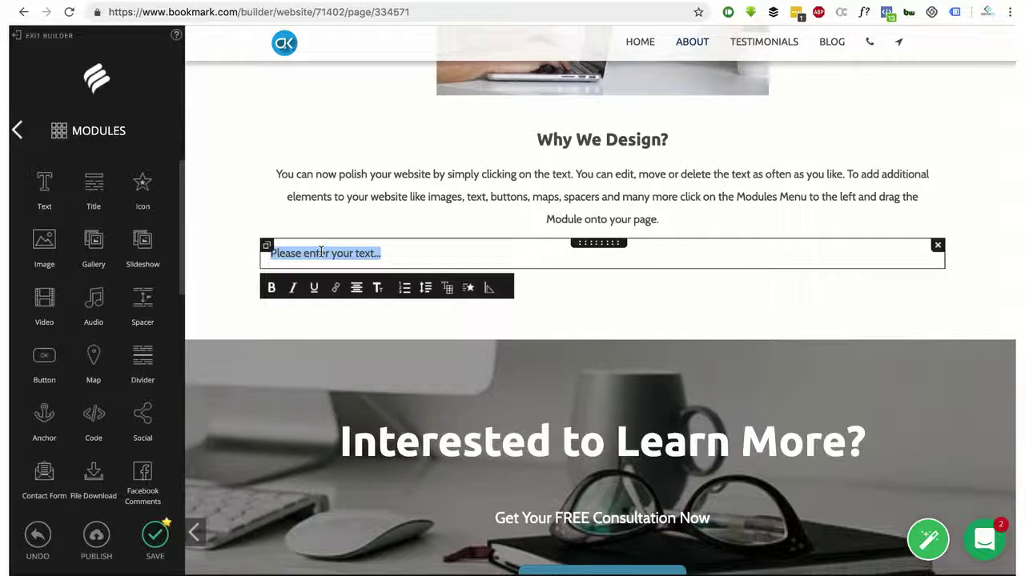
type("Hello world")
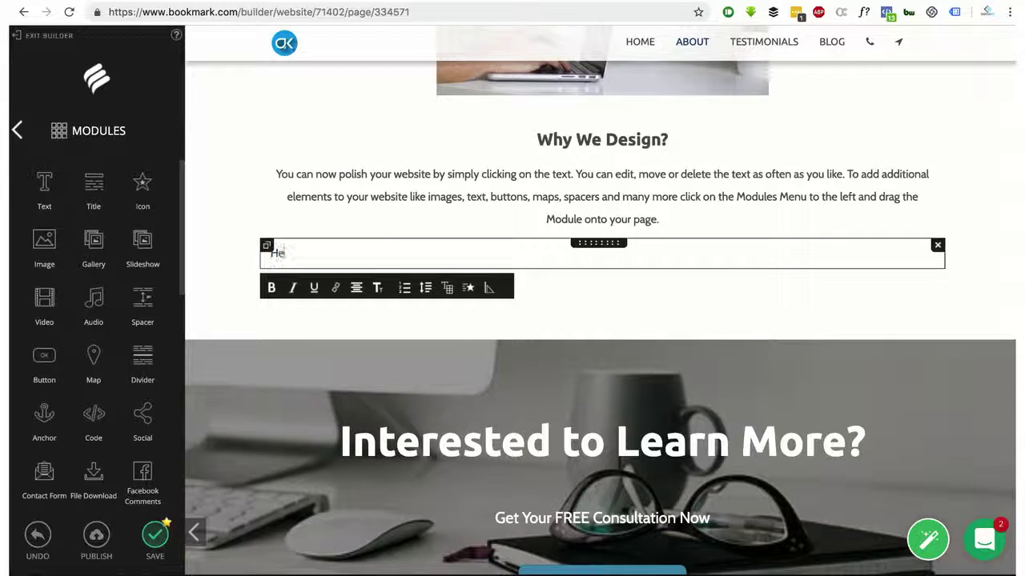
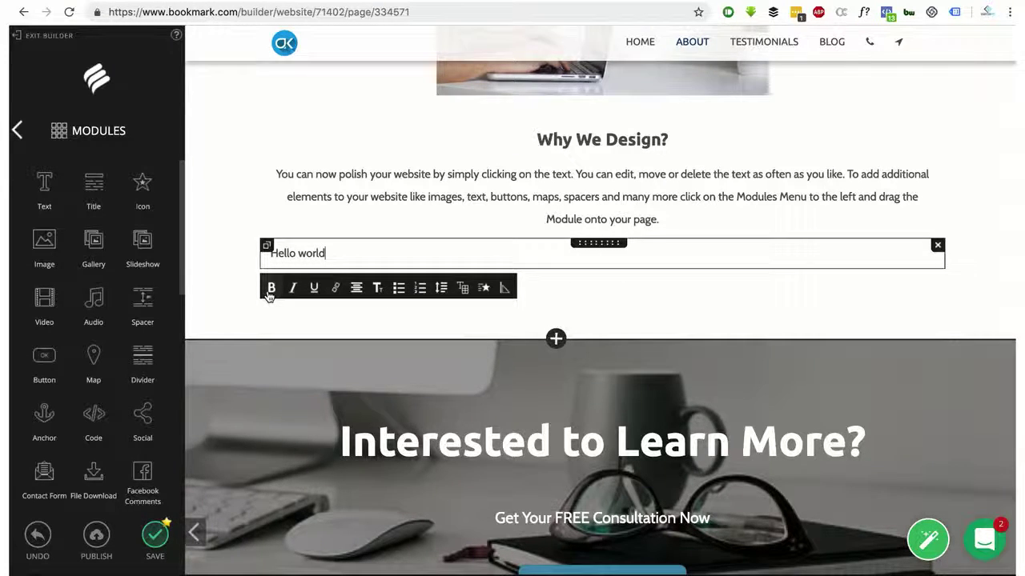
Select the Hello world text and try italic and underline, leaving both off
left_click_drag(326, 253, 269, 254)
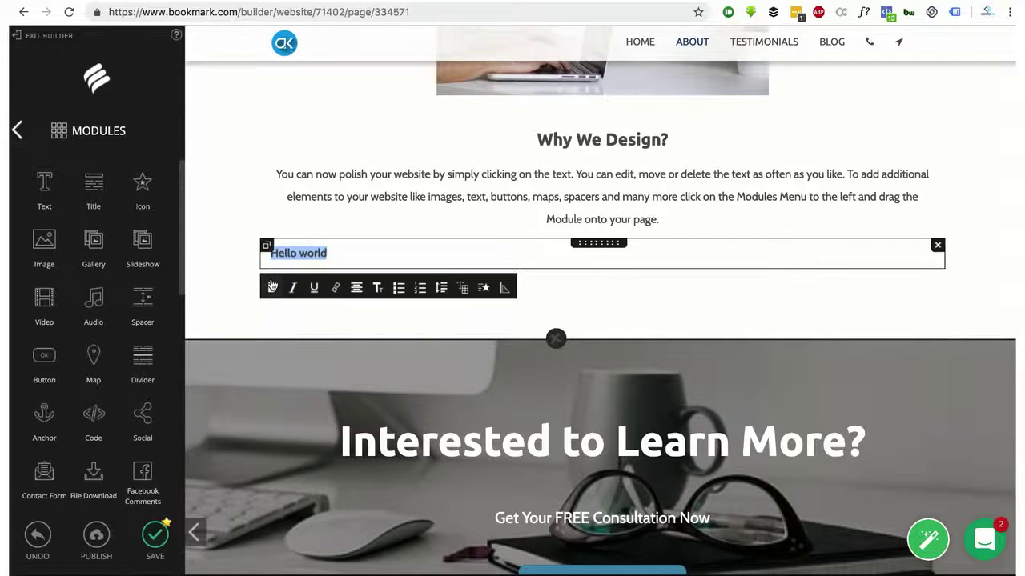
left_click(292, 290)
left_click(312, 289)
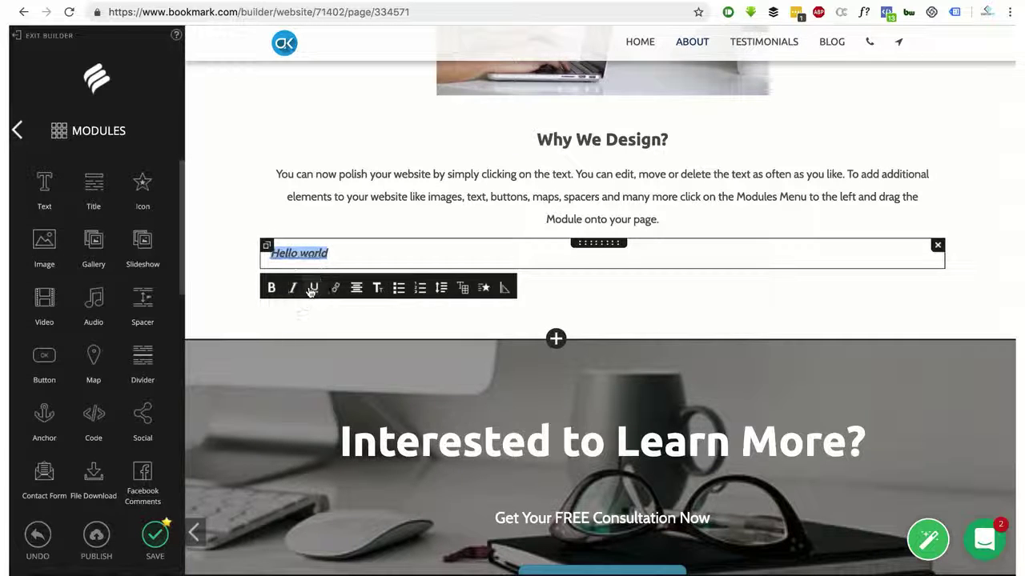
left_click(313, 289)
left_click(292, 289)
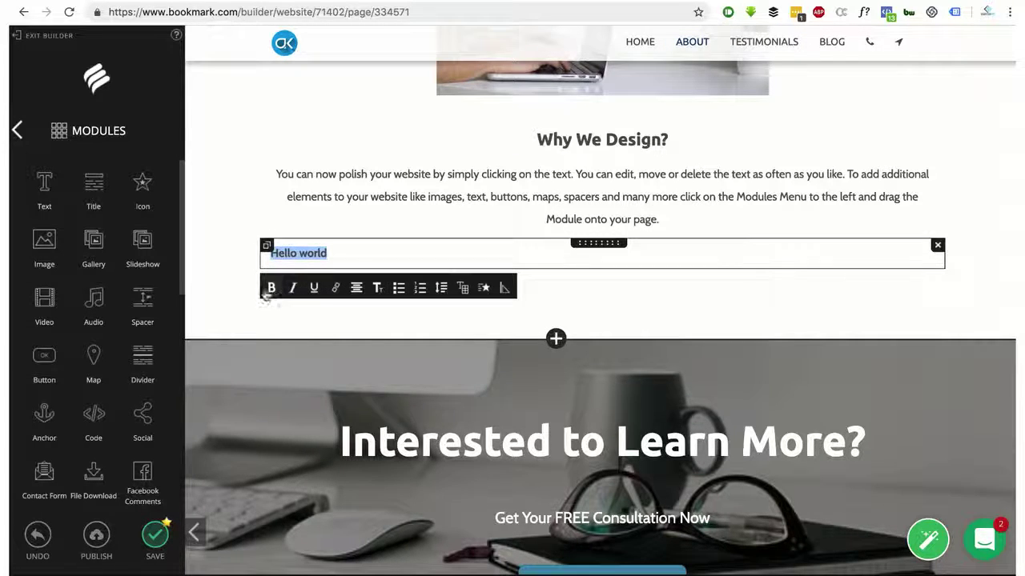
Centre the Hello world text after trying justify and right alignment
left_click(357, 289)
left_click(356, 317)
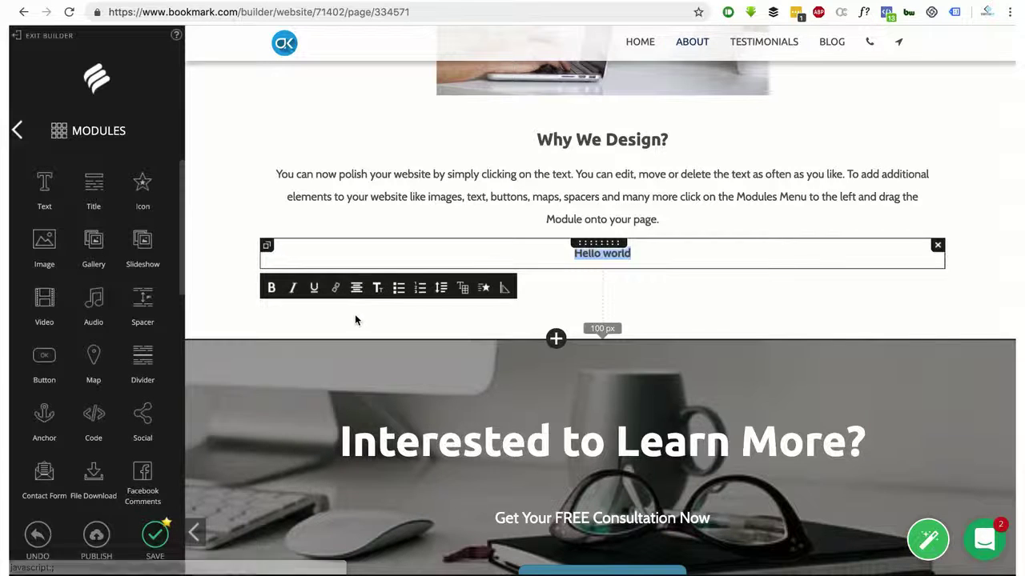
left_click(357, 289)
left_click(390, 317)
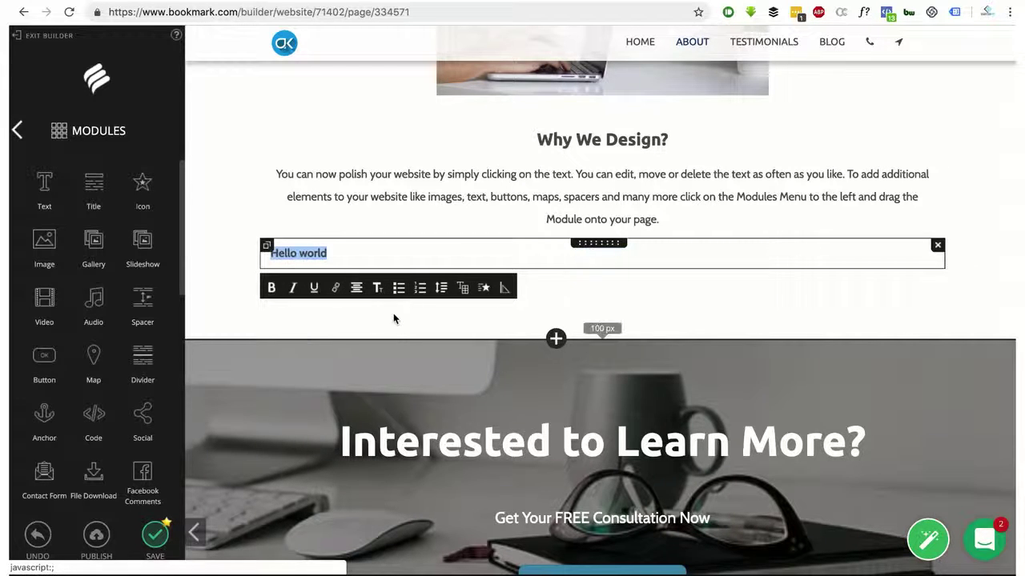
left_click(355, 288)
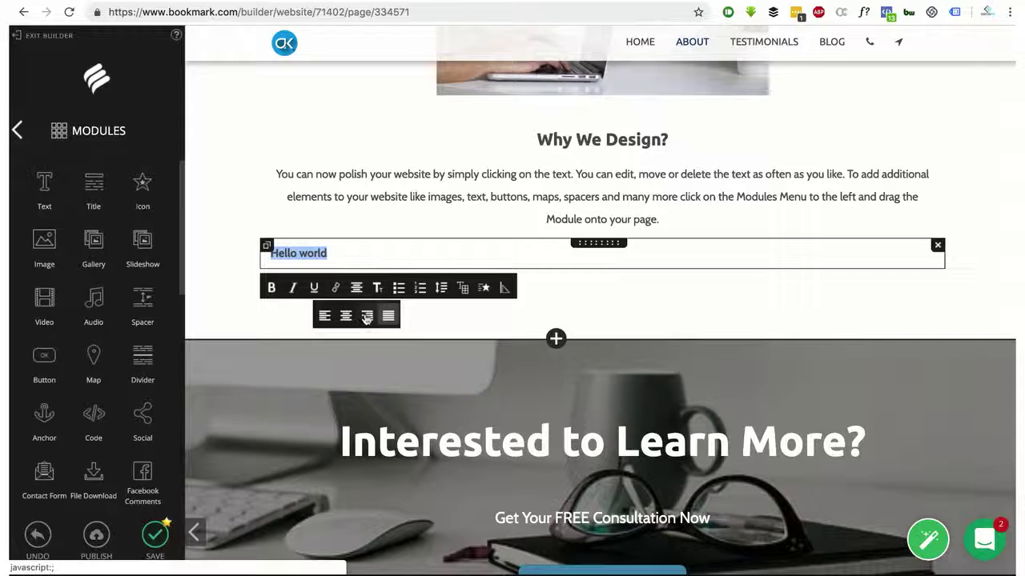
left_click(365, 315)
left_click(358, 292)
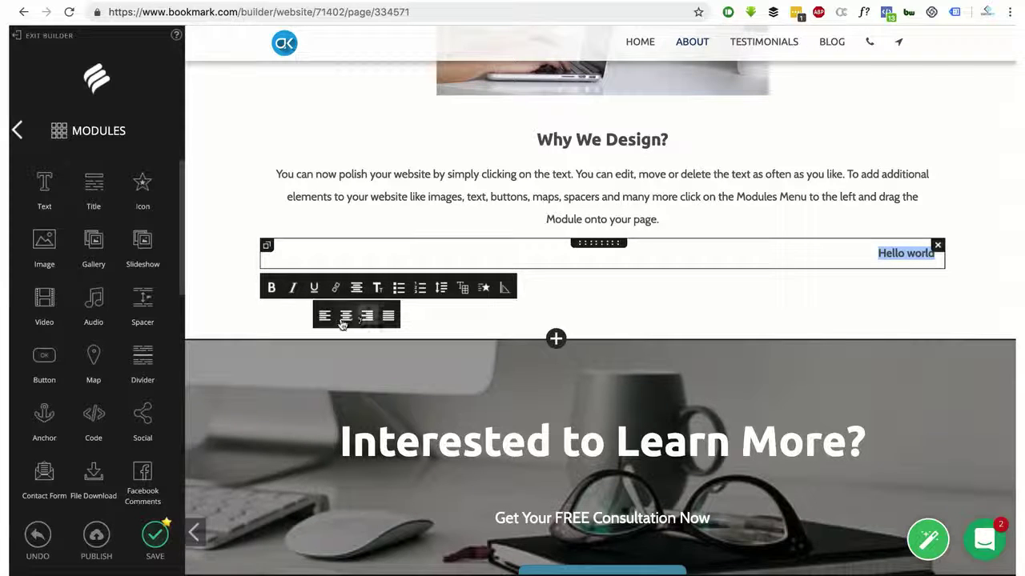
left_click(346, 319)
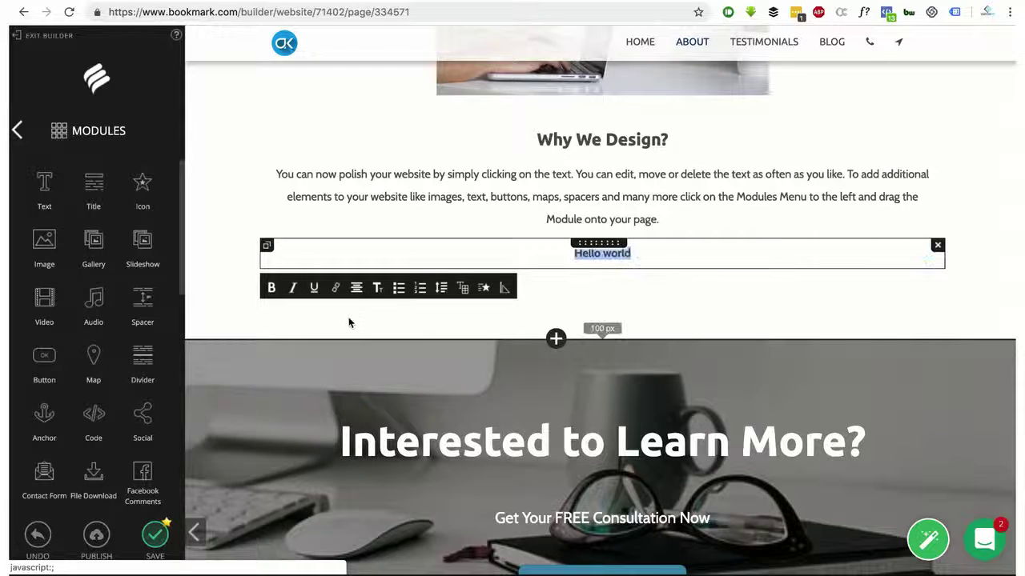
Set the Hello world text to font size 22
left_click(379, 288)
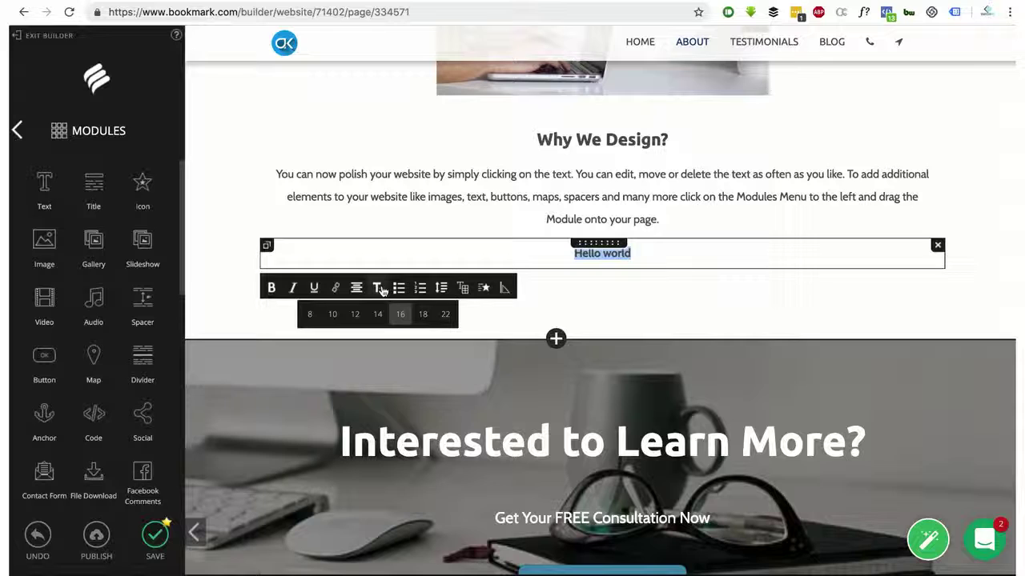
left_click(448, 317)
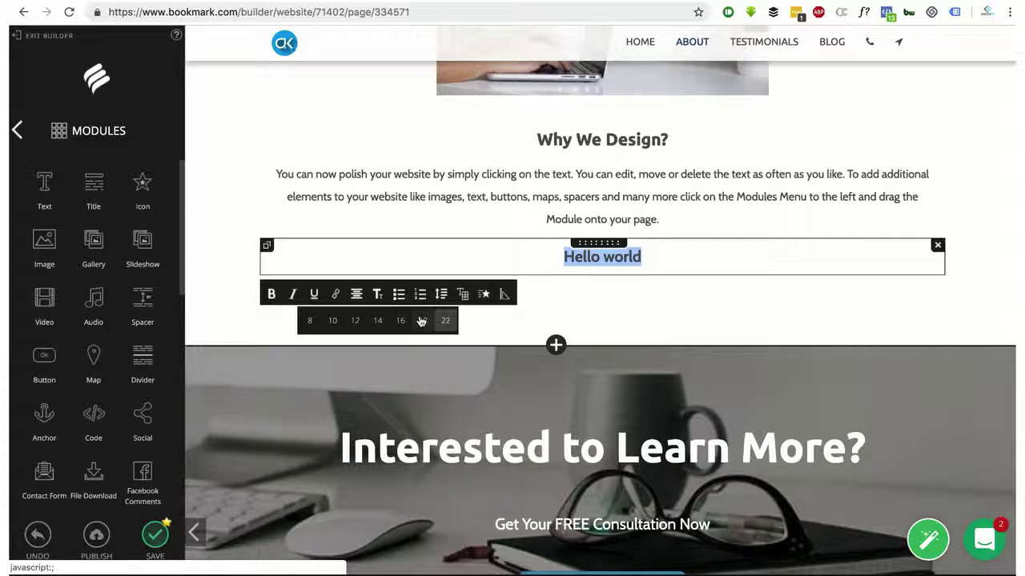
left_click(446, 323)
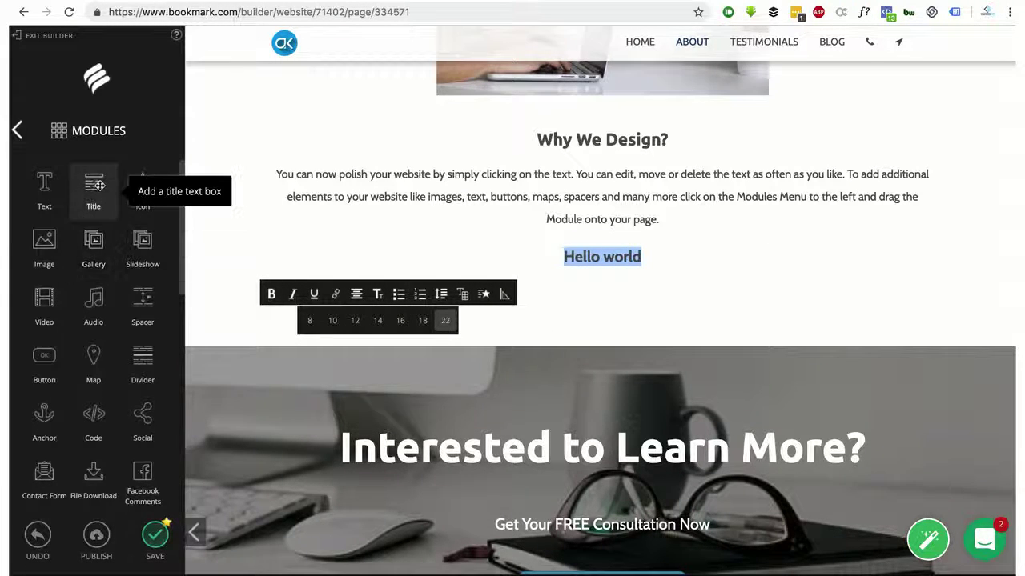
Add a Title module above Hello world reading 'Welcome to my world'
left_click_drag(94, 185, 575, 209)
left_click(478, 257)
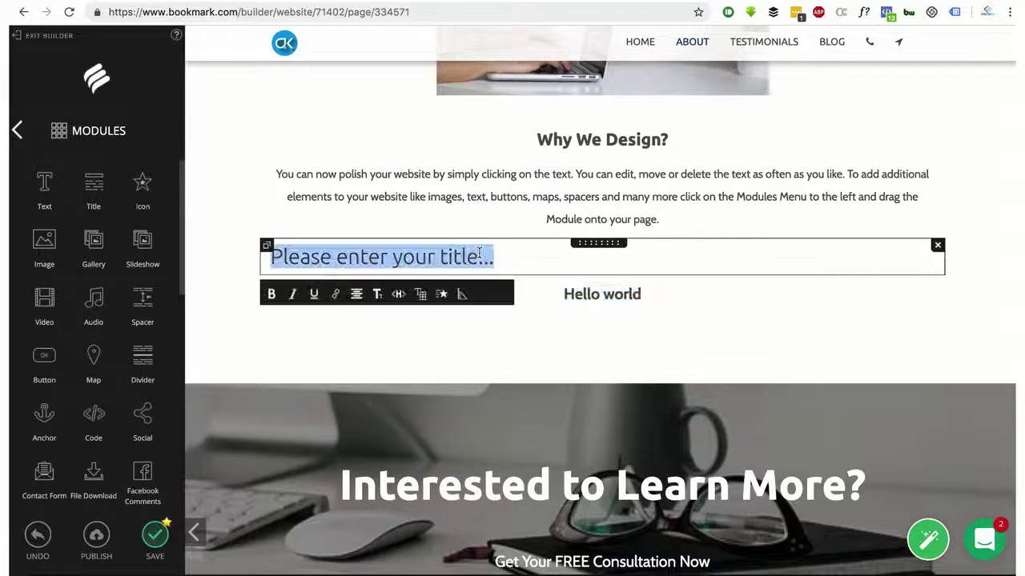
type("Welcome t")
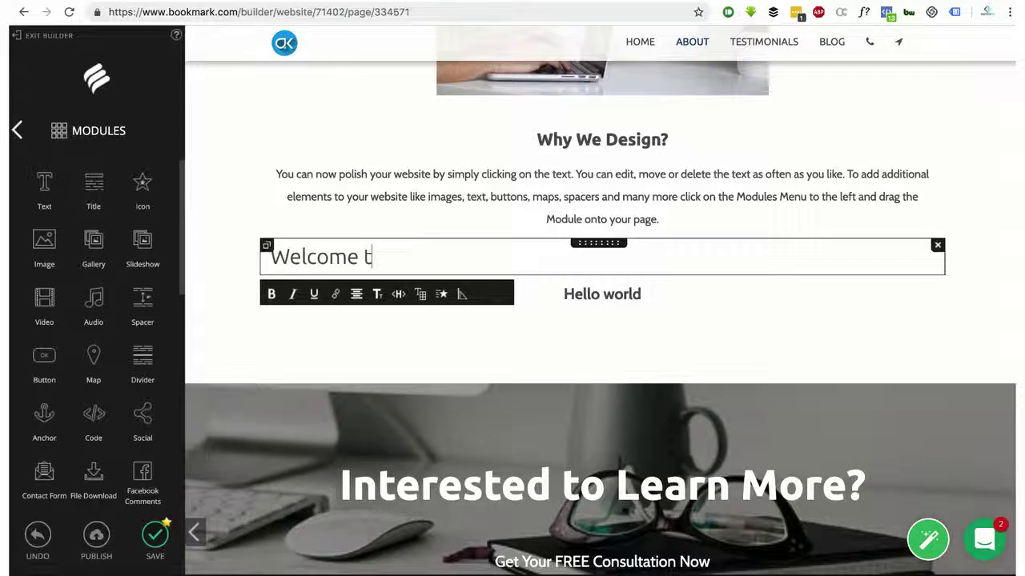
type("o my ")
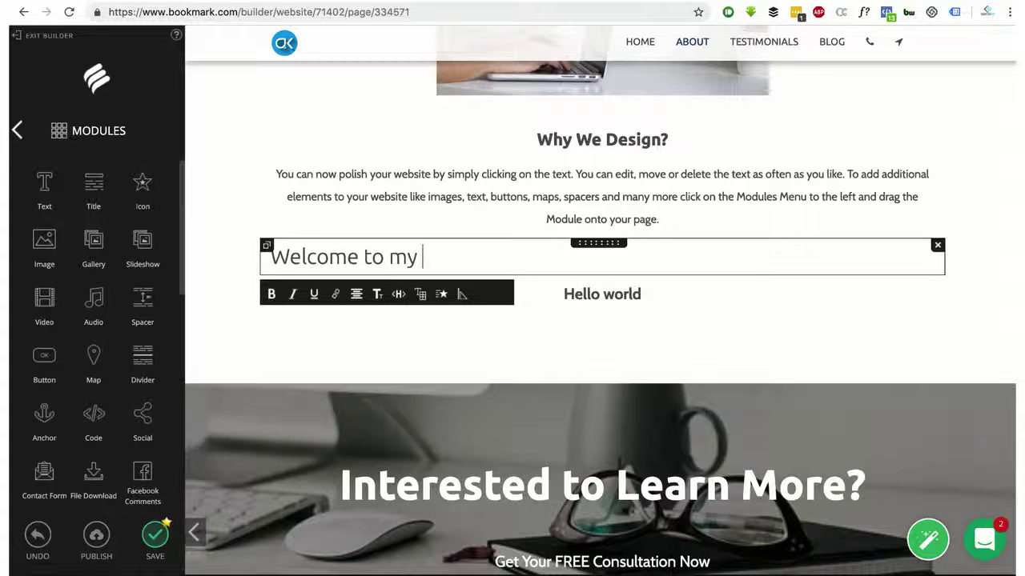
type("world")
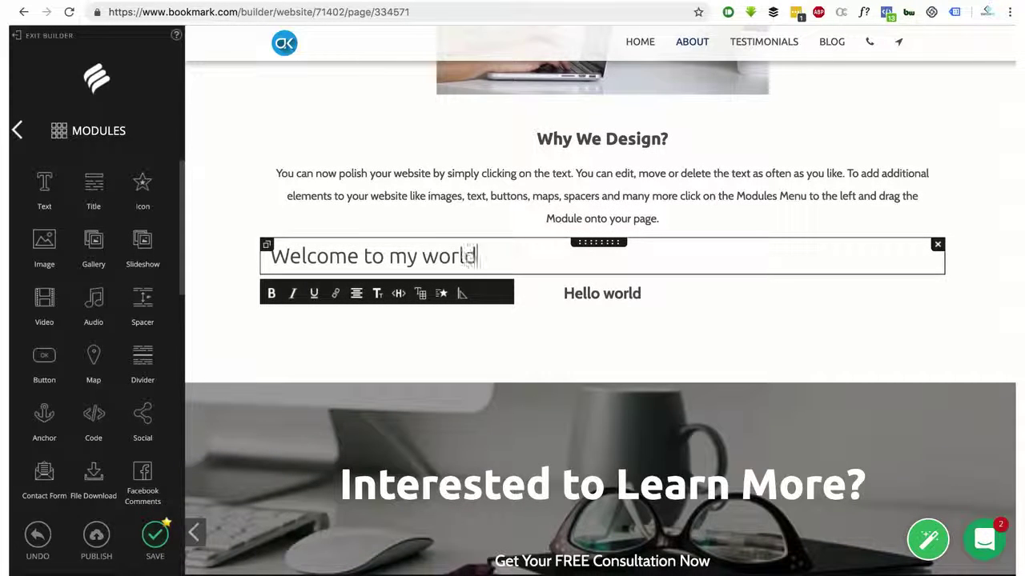
Centre the title, make it an H1 heading and bold it
left_click(357, 294)
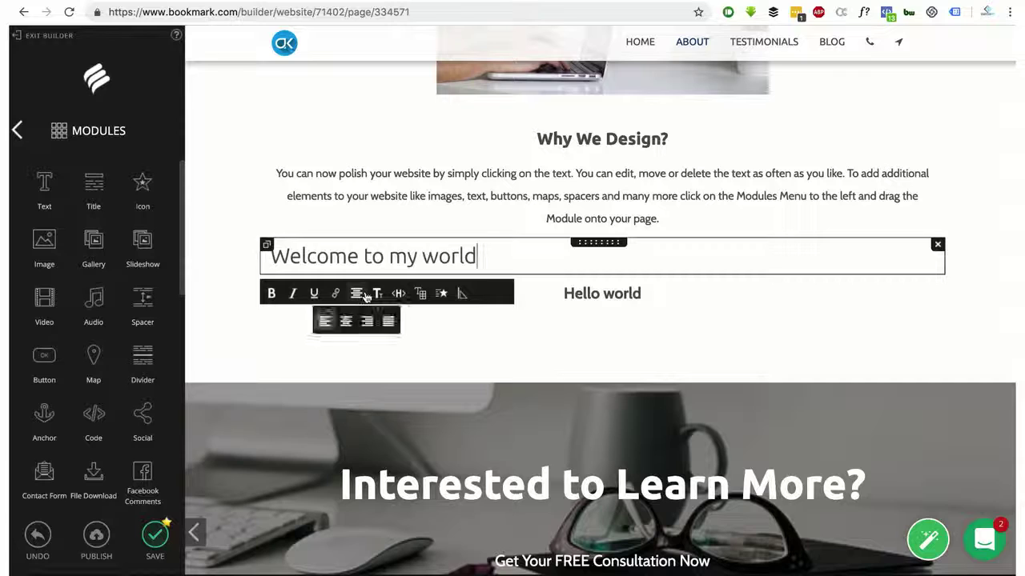
left_click(375, 319)
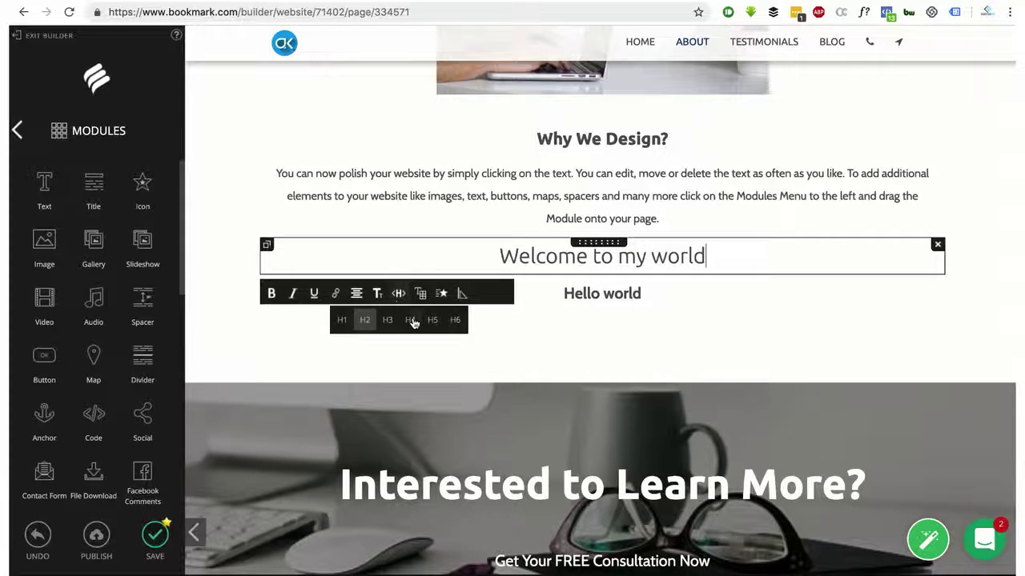
left_click(355, 327)
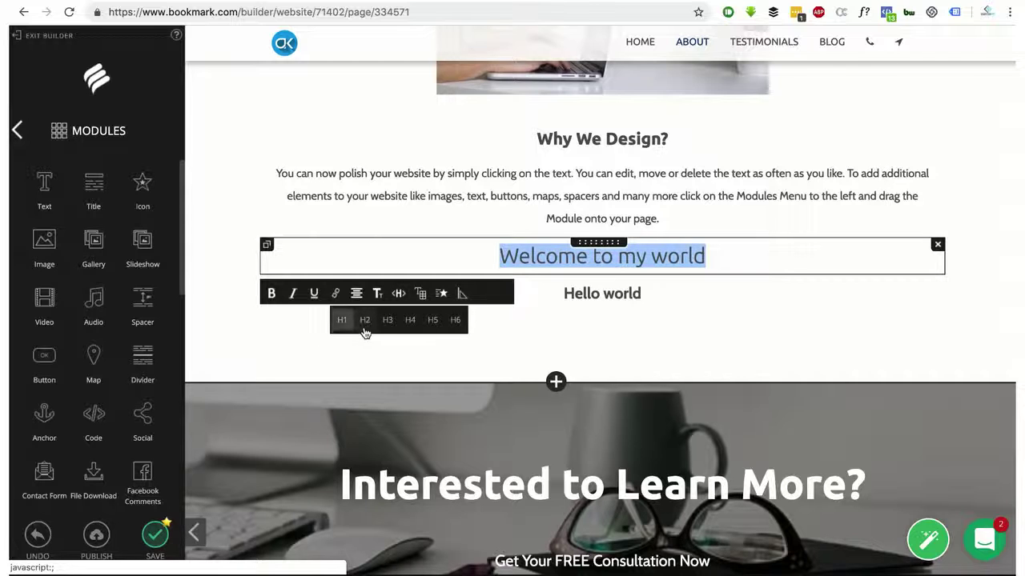
left_click(271, 293)
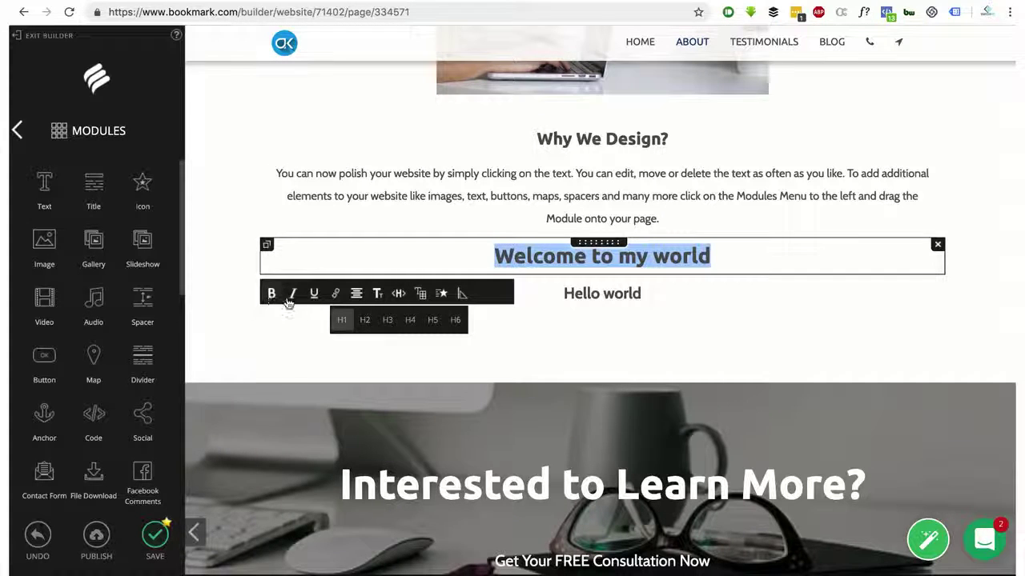
left_click(642, 342)
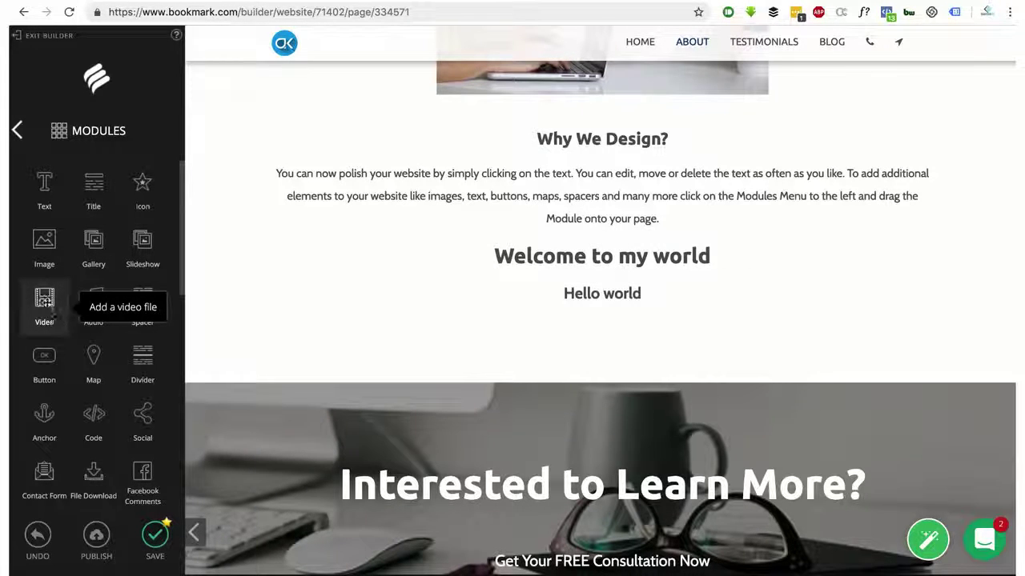
Add a Video block below Hello world and preview Hello-World.mp4 from the images folder
left_click_drag(64, 305, 596, 322)
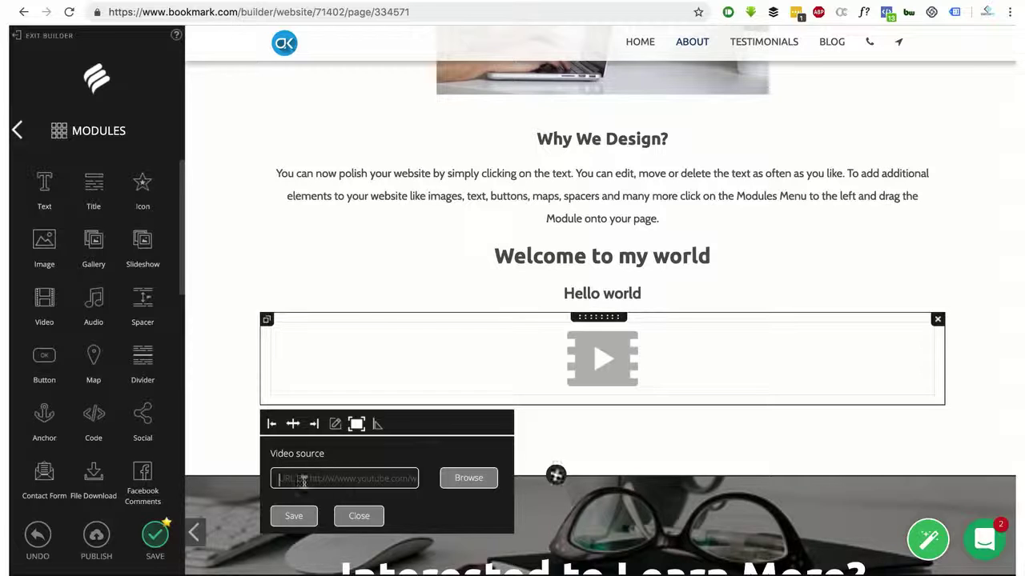
left_click(452, 480)
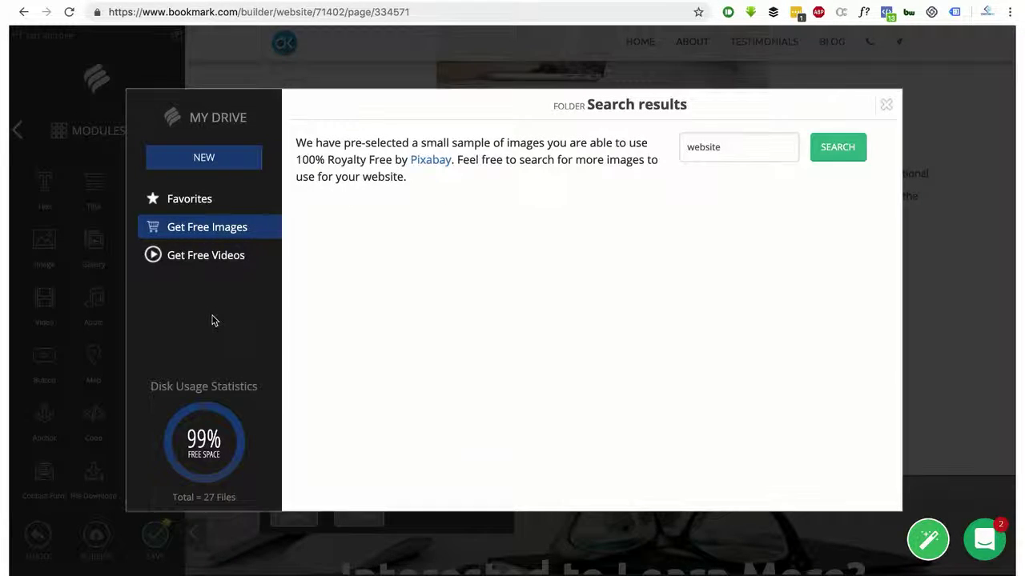
left_click(192, 297)
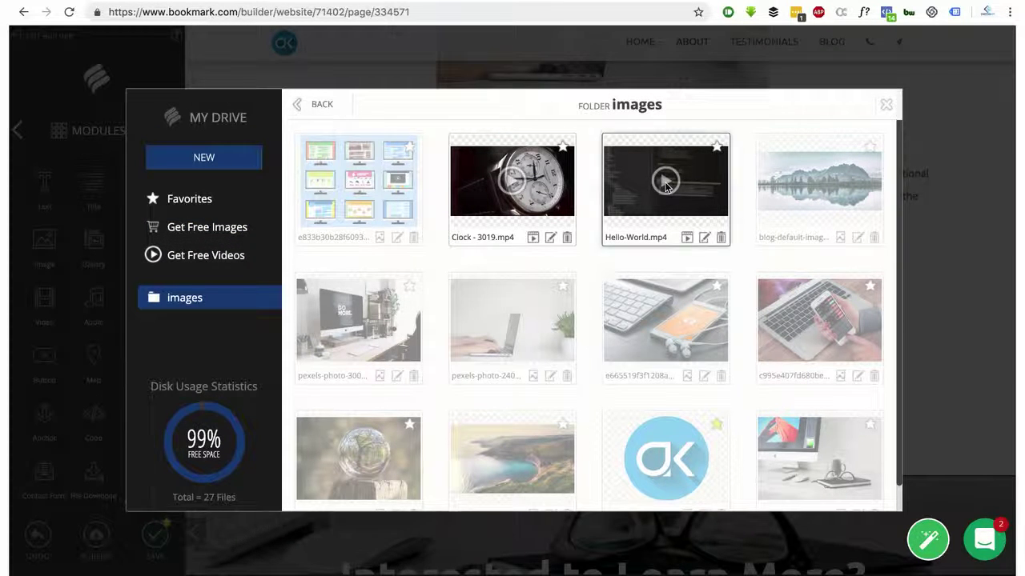
left_click(688, 237)
left_click(681, 239)
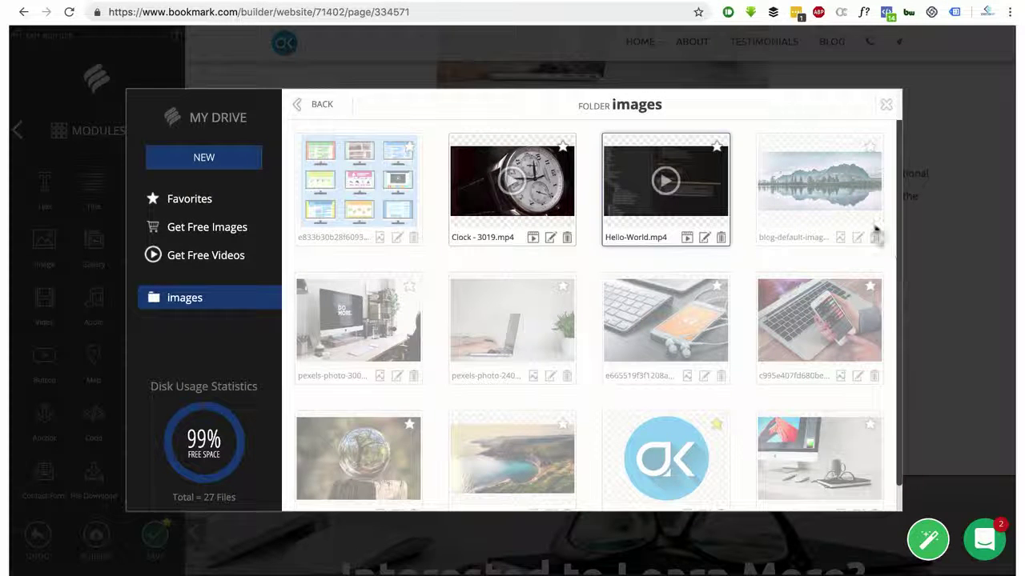
left_click(686, 236)
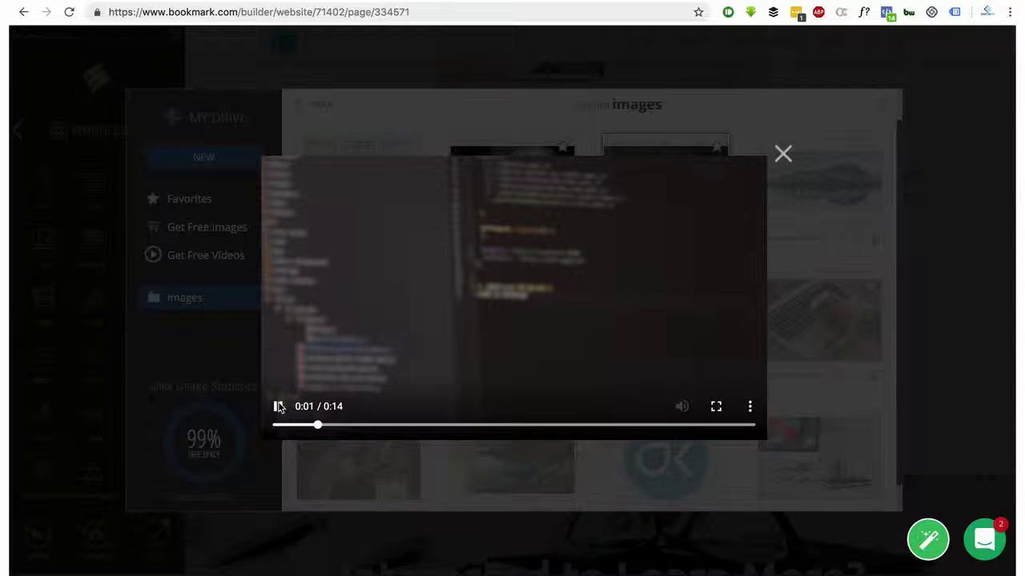
left_click(784, 153)
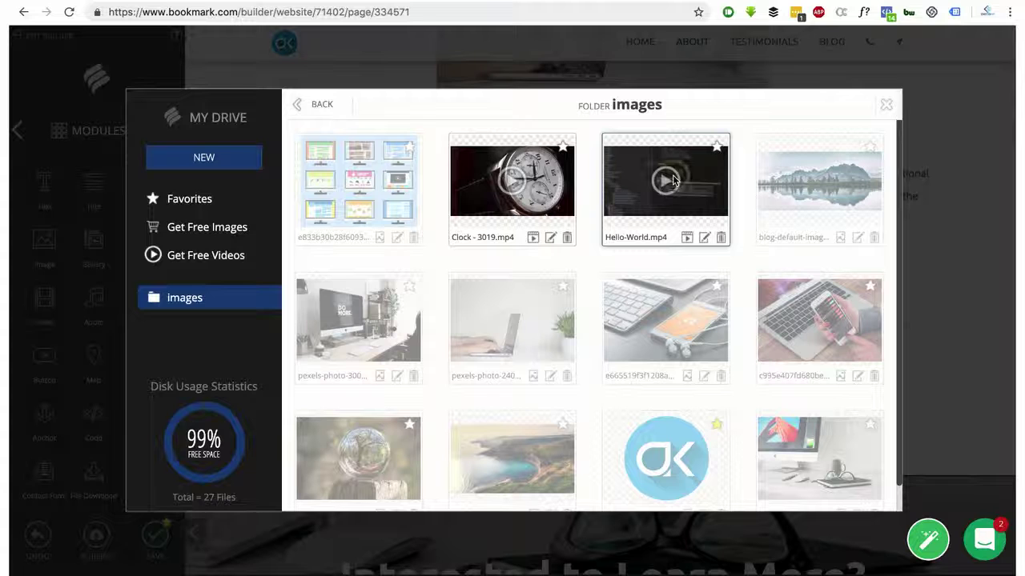
Star Hello-World.mp4 as a favourite and insert it into the video block
left_click(704, 237)
left_click(705, 239)
left_click(717, 149)
left_click(669, 174)
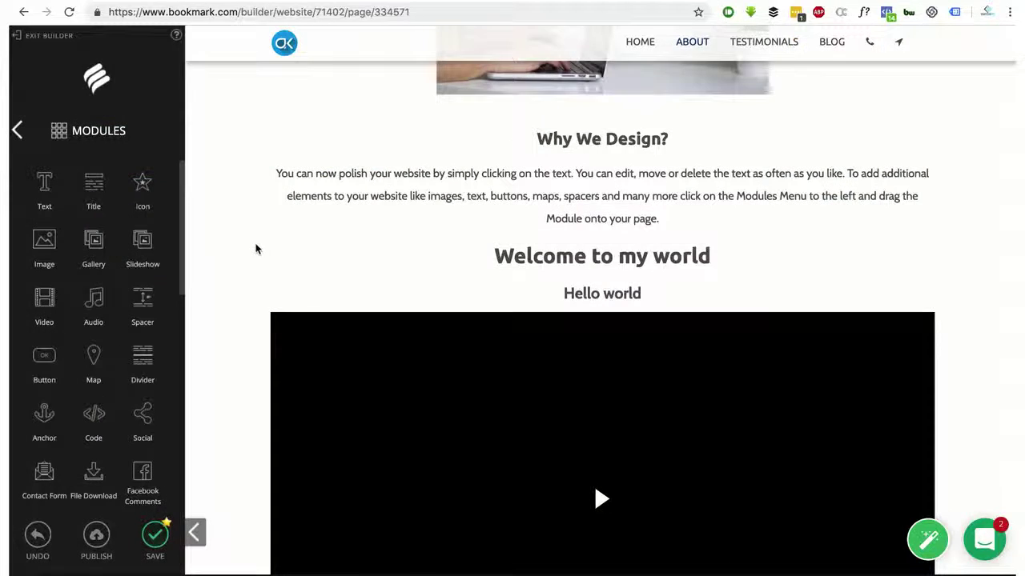
Open the guided Need Help list and close it again
scroll(520, 240, "down", 1)
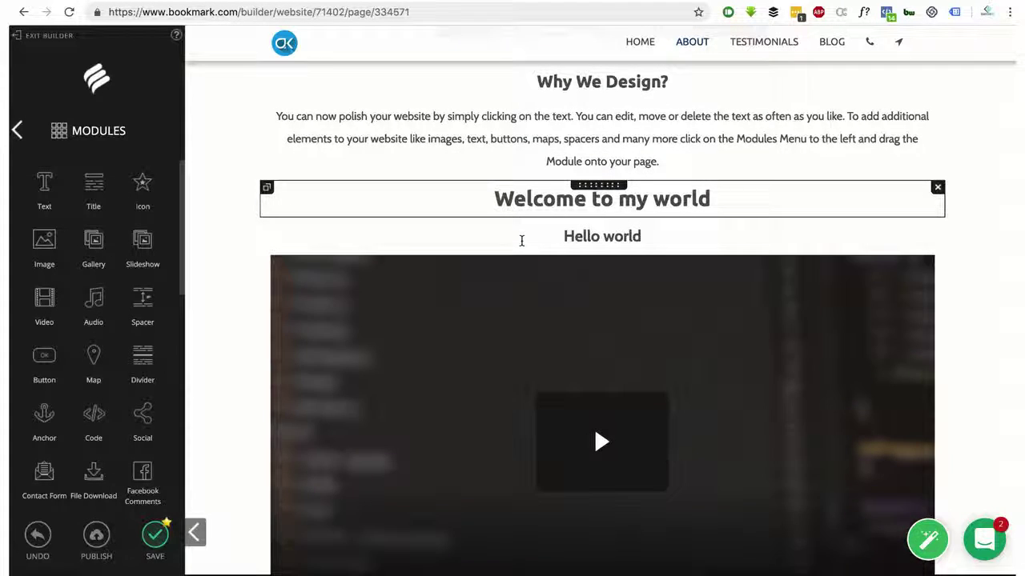
scroll(522, 245, "down", 2)
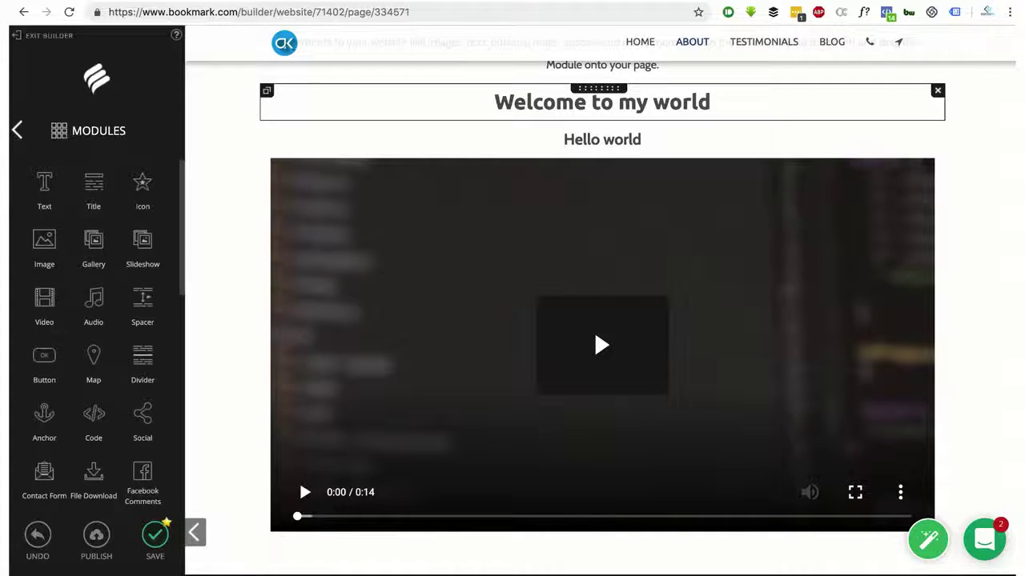
left_click(928, 540)
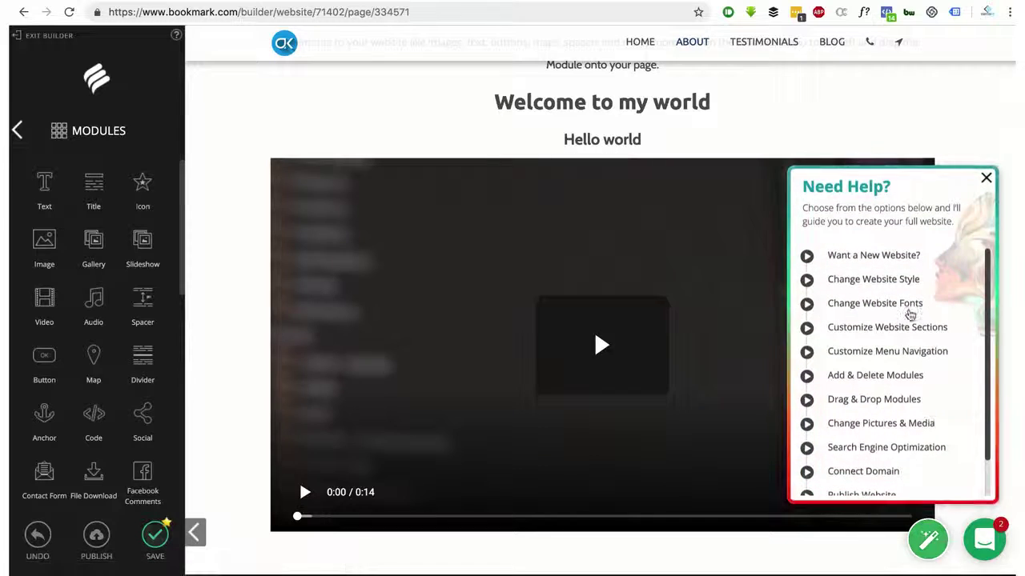
scroll(909, 313, "down", 2)
left_click(985, 178)
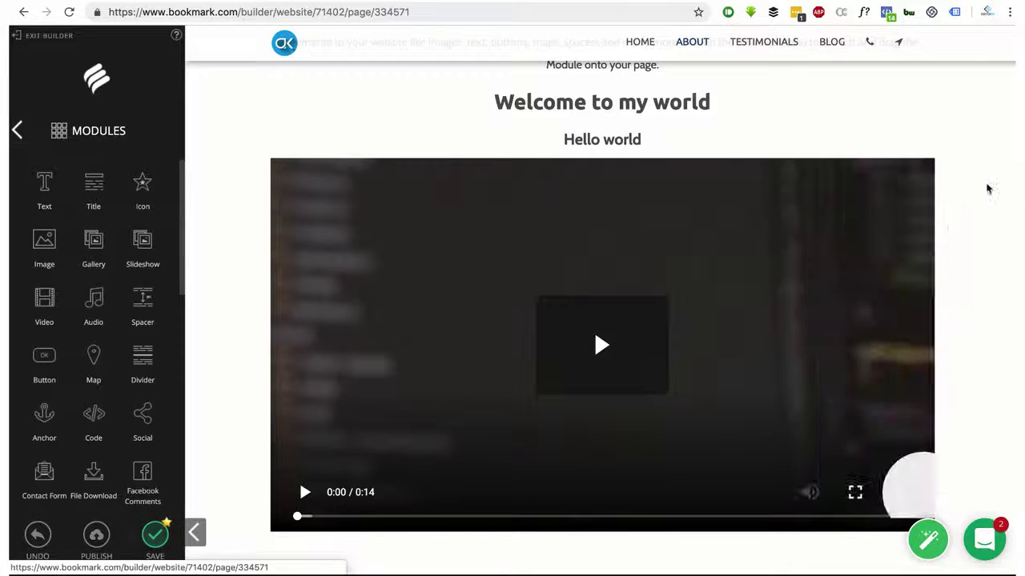
Open the Hi Kofi support chat panel, look through it, and close it
left_click(984, 538)
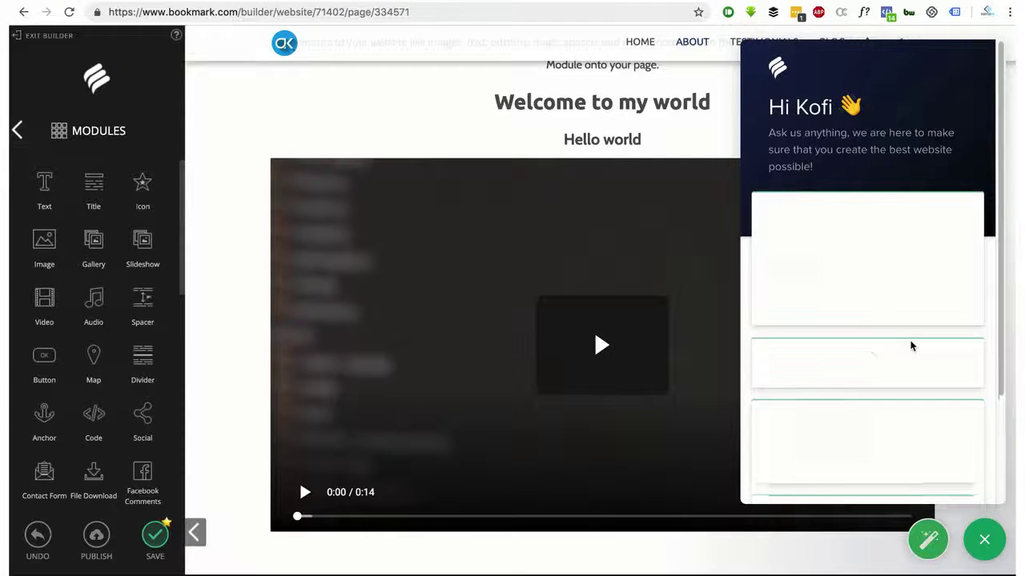
scroll(910, 344, "down", 4)
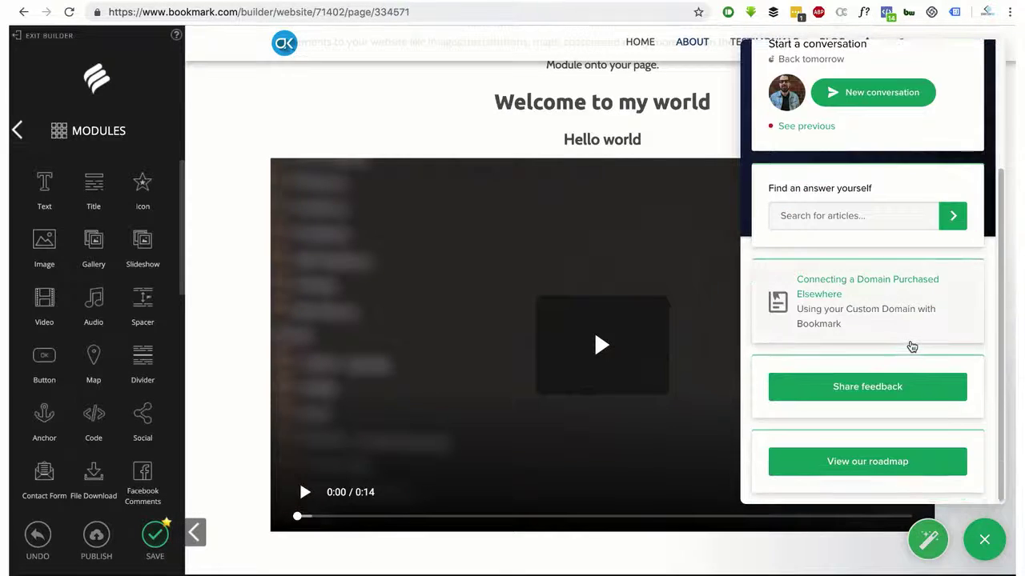
scroll(910, 344, "up", 4)
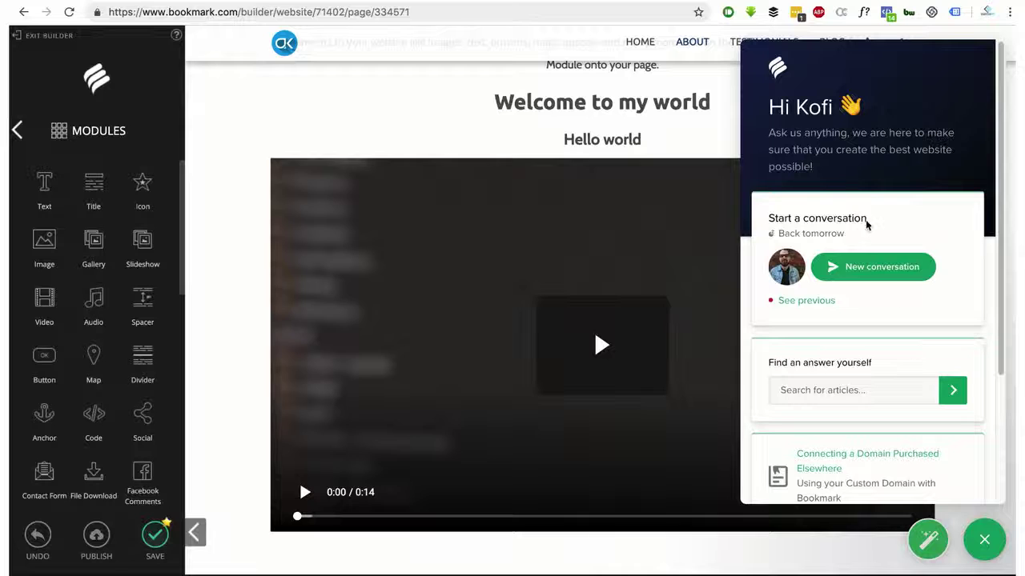
left_click(979, 532)
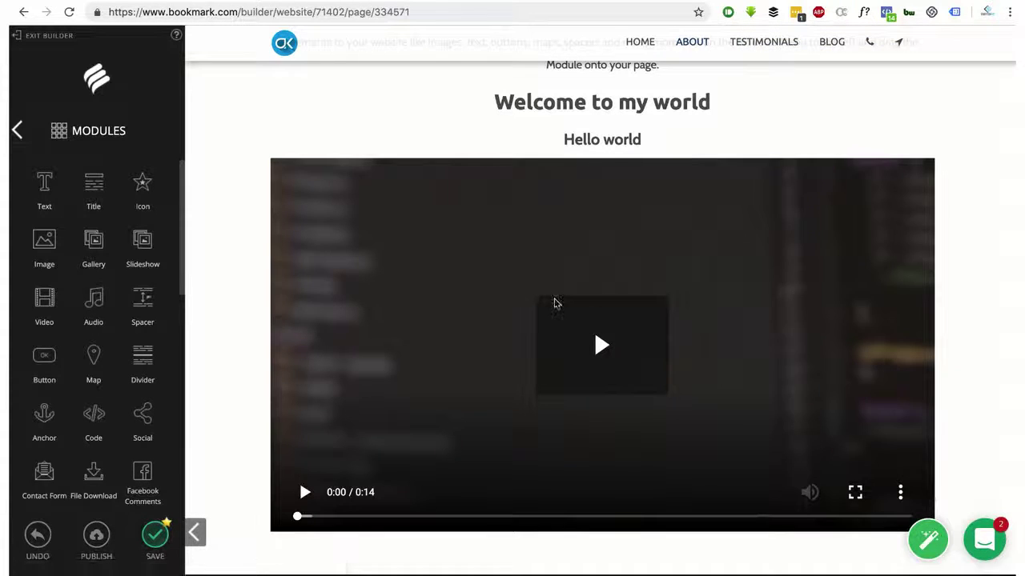
Save the unsaved changes to the site
scroll(98, 264, "down", 2)
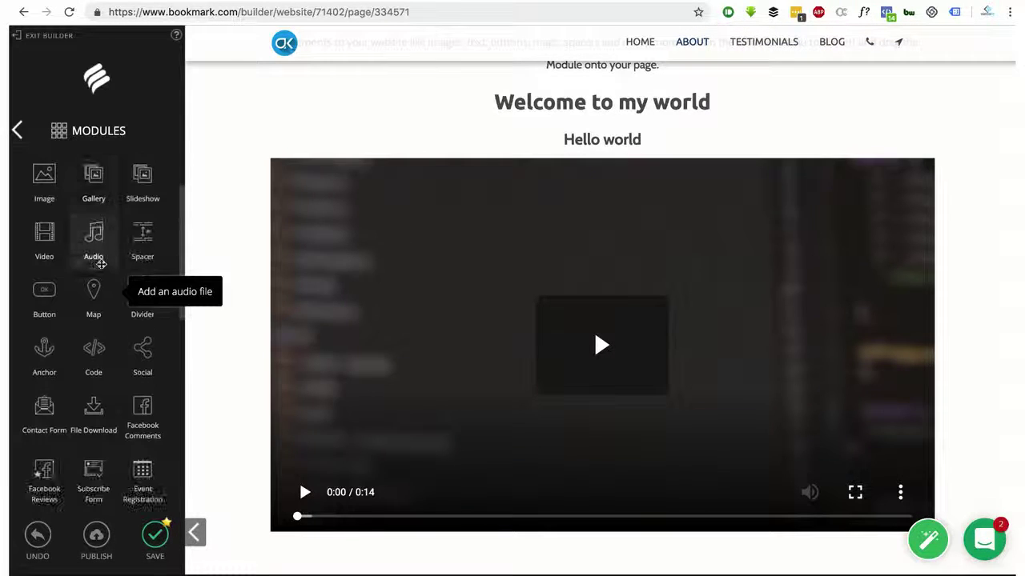
scroll(481, 284, "down", 5)
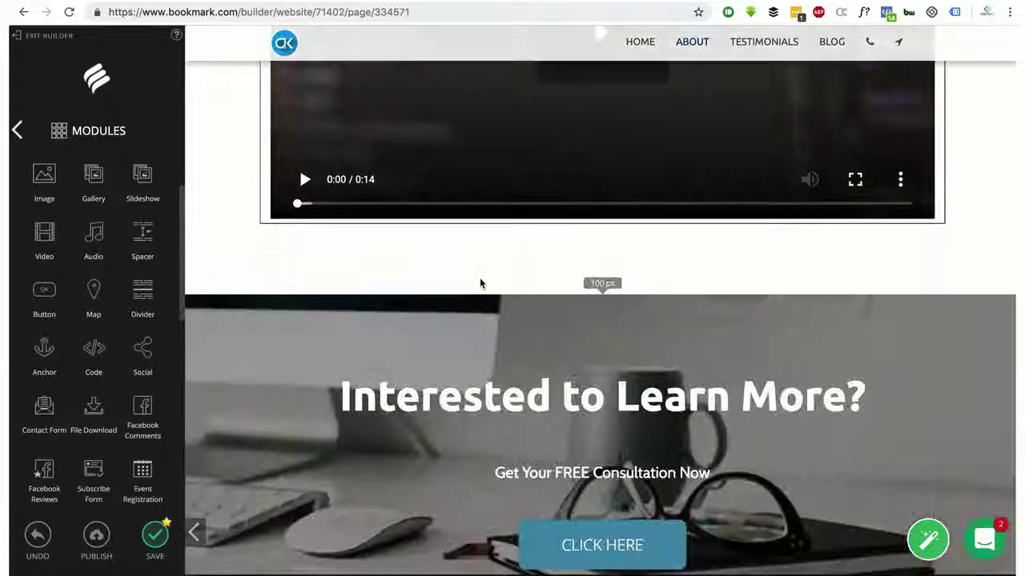
scroll(472, 252, "up", 3)
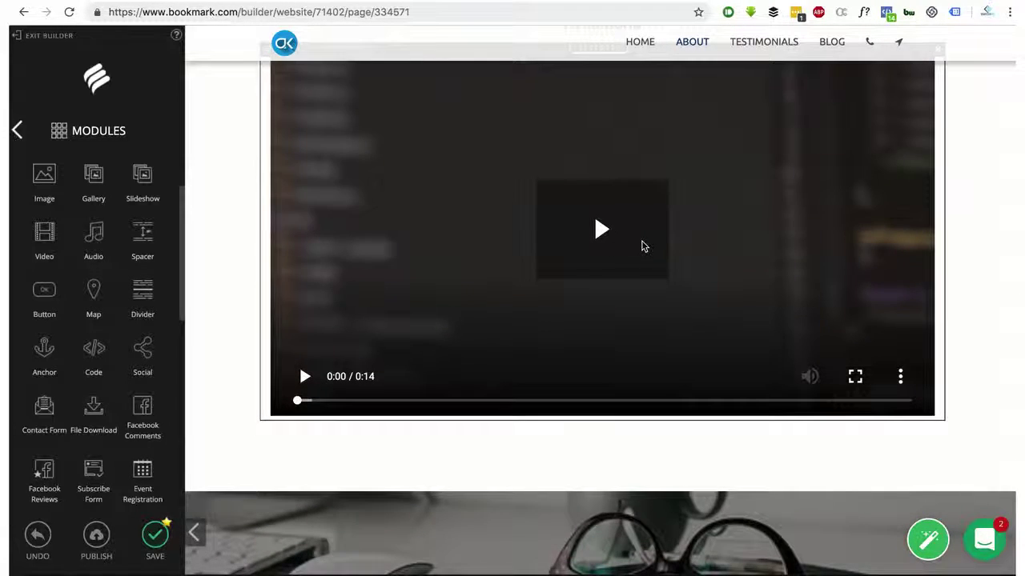
scroll(640, 245, "up", 3)
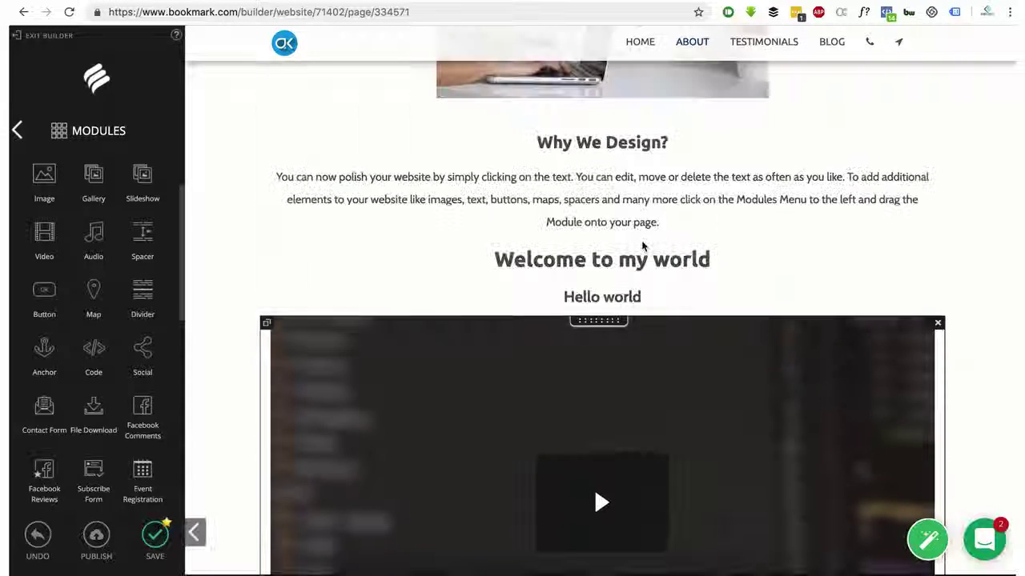
left_click(156, 542)
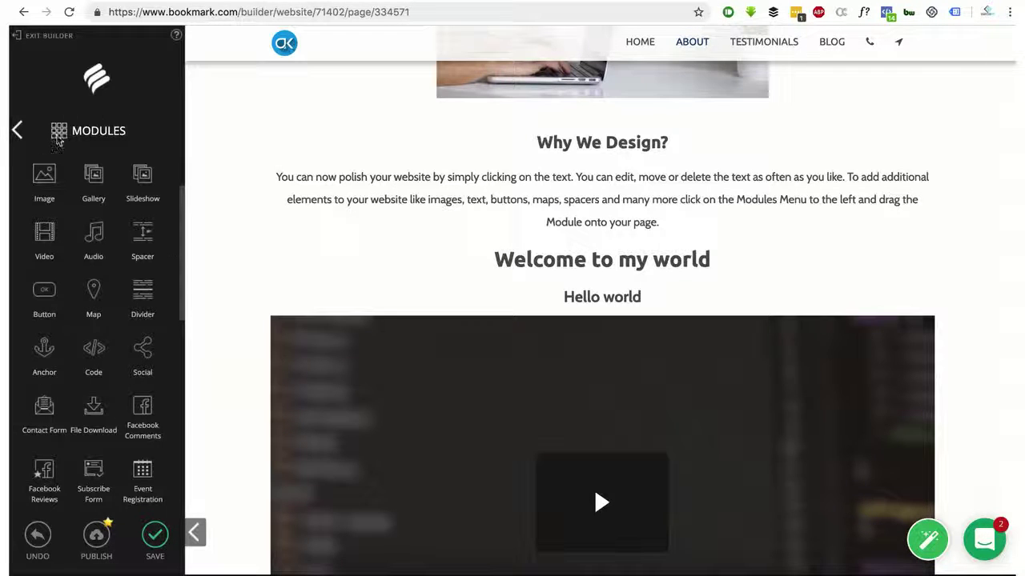
Browse the modules list, then return to the builder's main menu
scroll(72, 264, "down", 10)
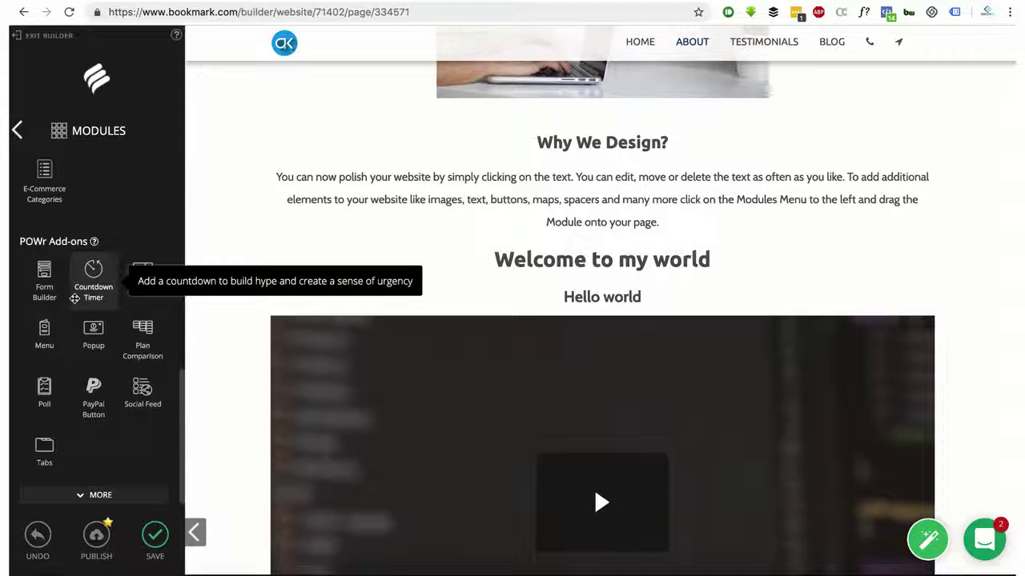
scroll(76, 292, "down", 4)
scroll(56, 252, "up", 2)
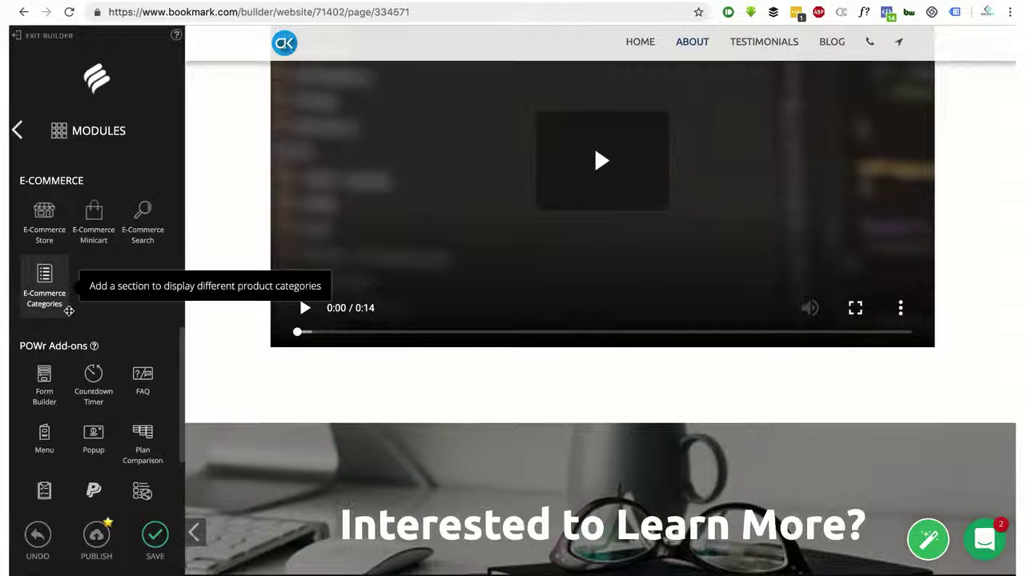
scroll(86, 452, "down", 2)
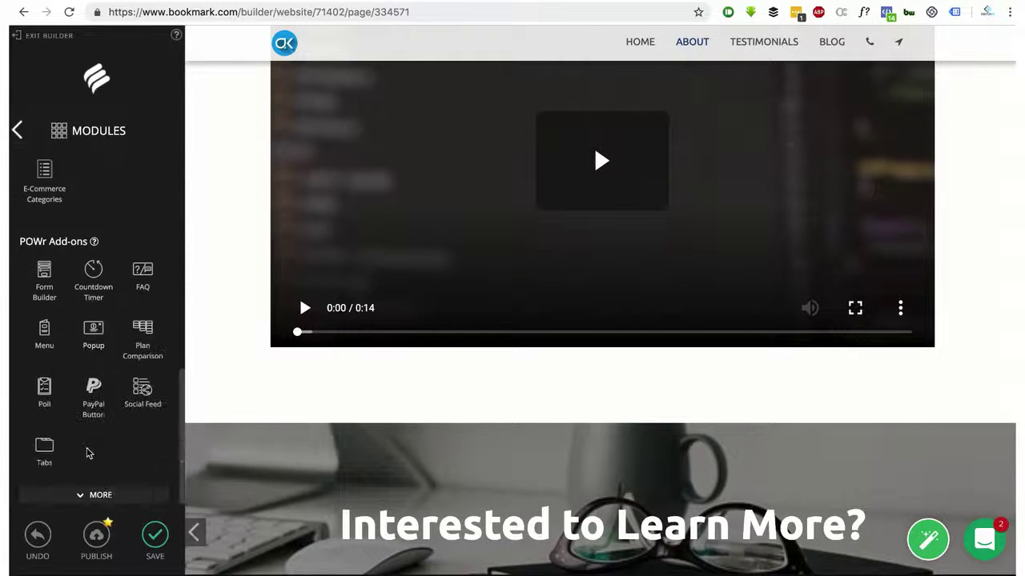
scroll(85, 445, "up", 12)
left_click(21, 131)
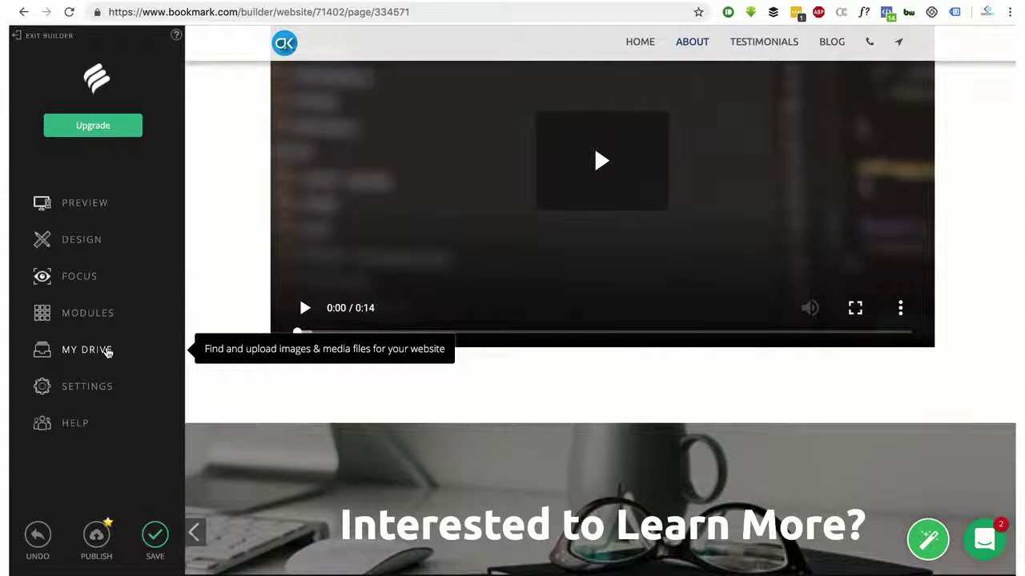
left_click(101, 388)
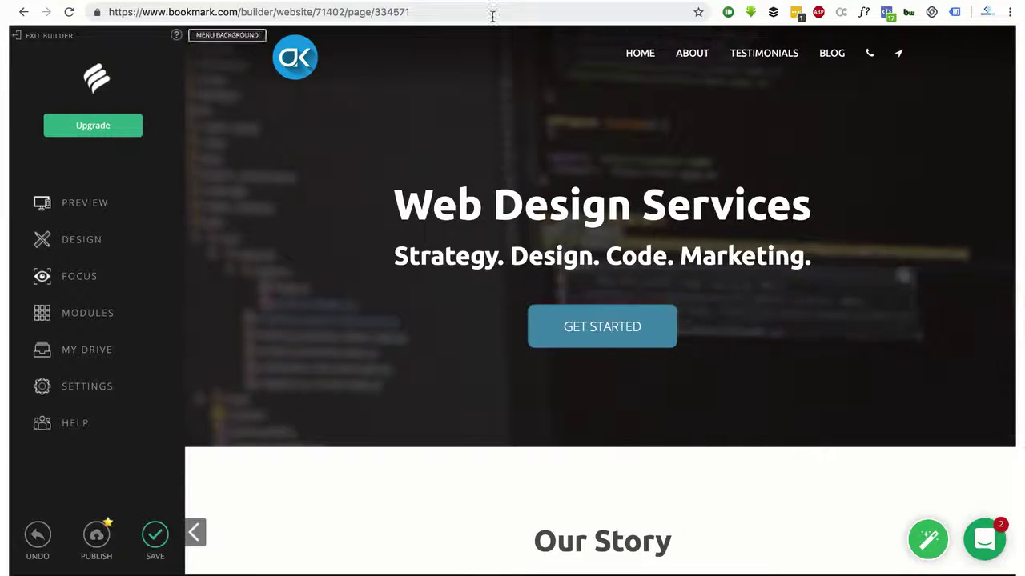
left_click(536, 2)
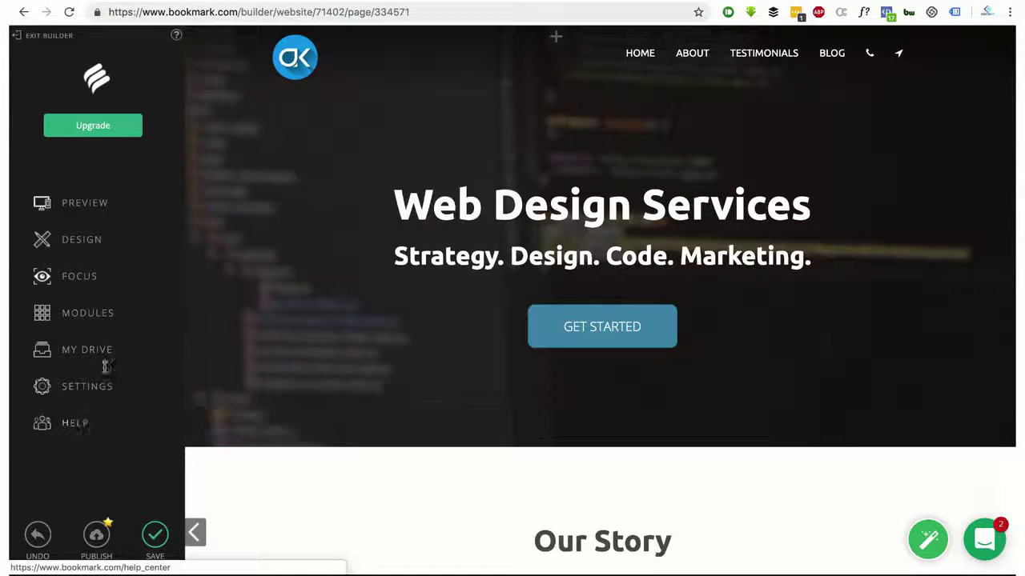
left_click(300, 2)
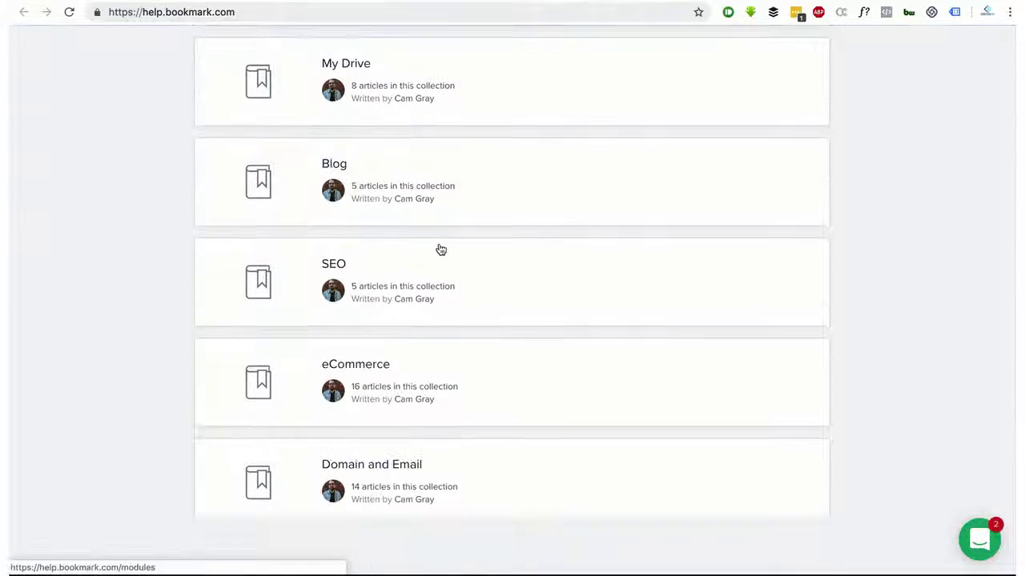
scroll(439, 249, "down", 6)
scroll(440, 249, "down", 5)
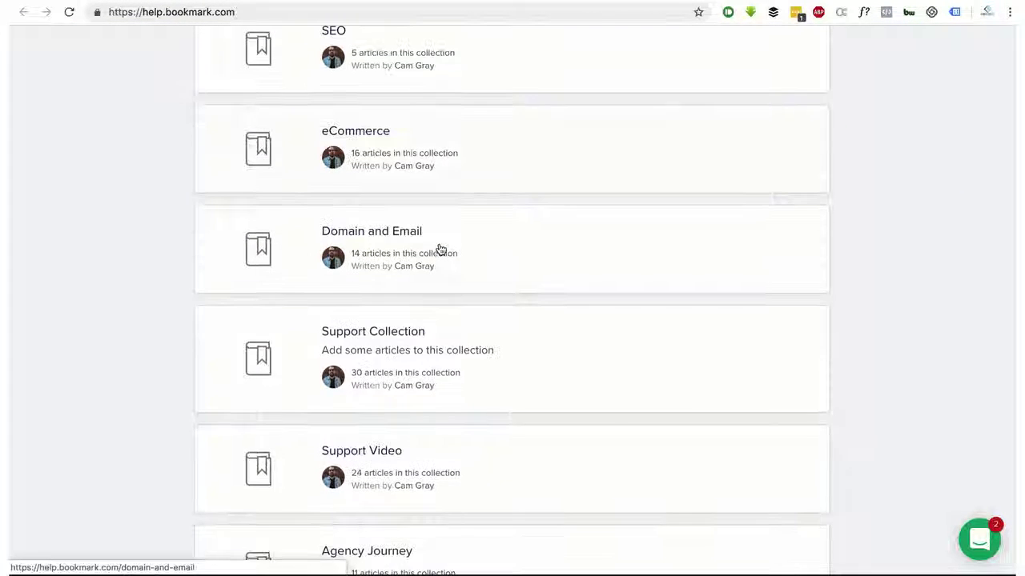
scroll(440, 249, "up", 11)
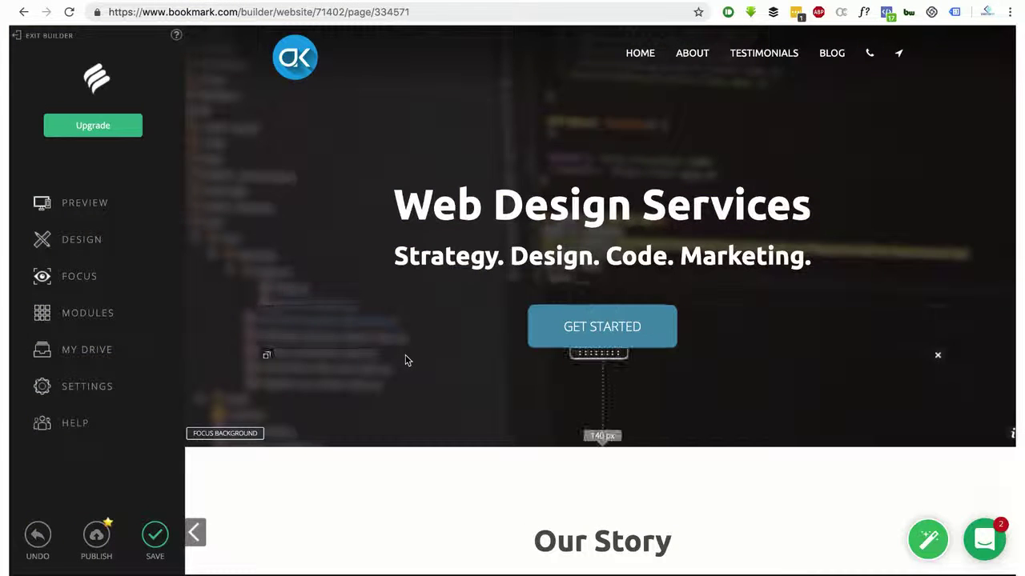
scroll(405, 360, "down", 8)
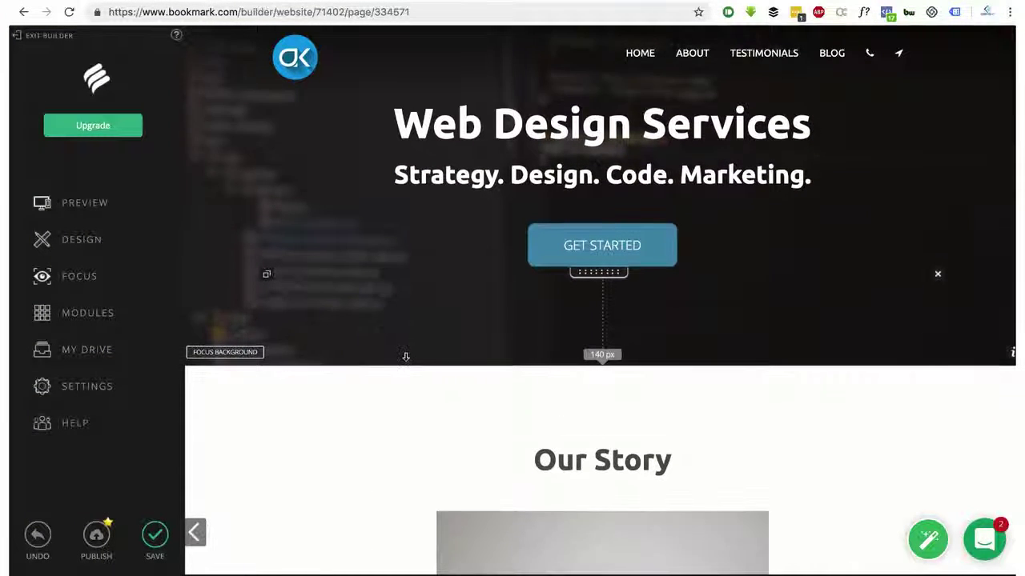
scroll(405, 360, "down", 3)
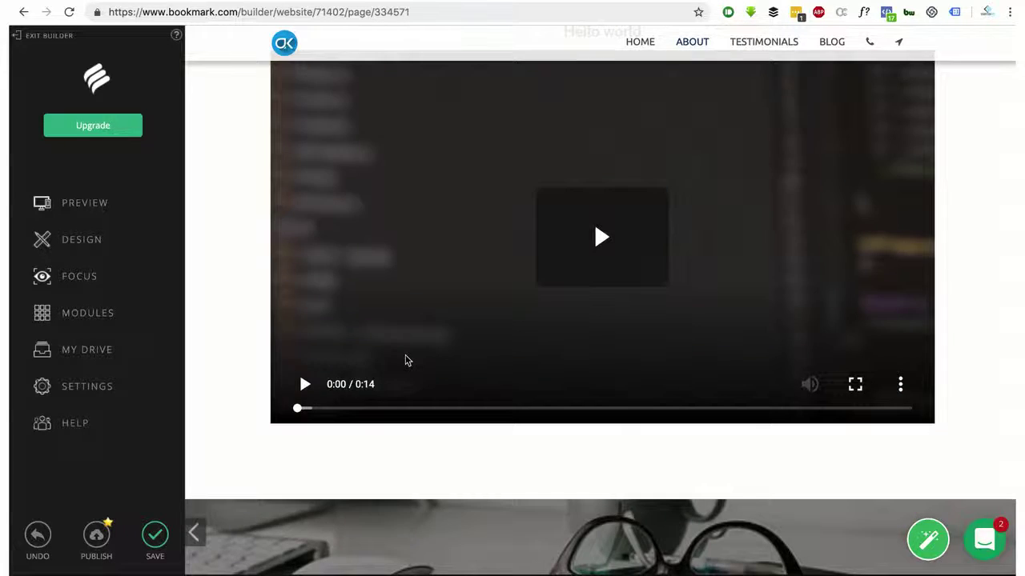
scroll(405, 360, "up", 10)
scroll(405, 360, "up", 2)
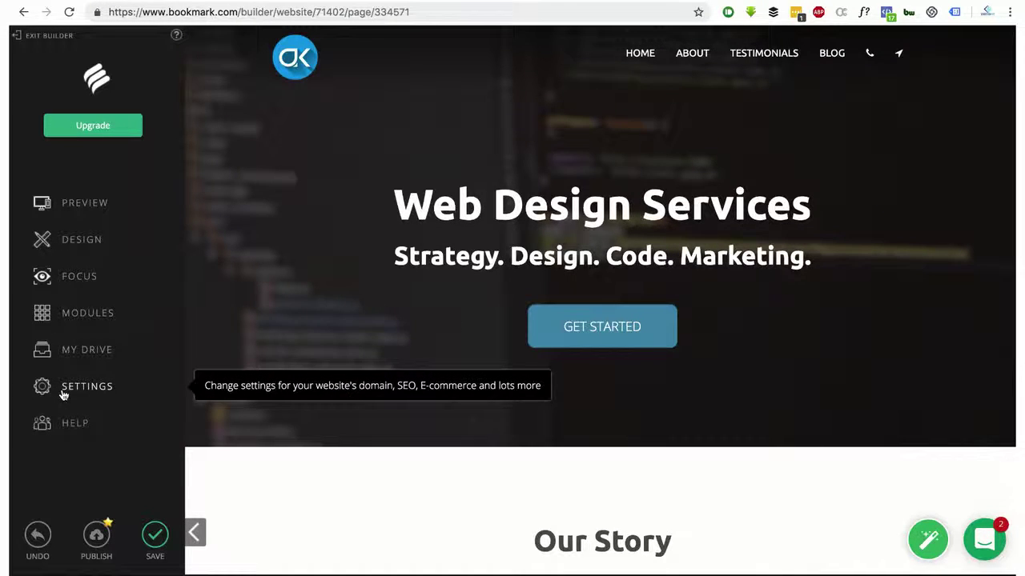
Open My Drive and browse the free stock images and videos
left_click(77, 355)
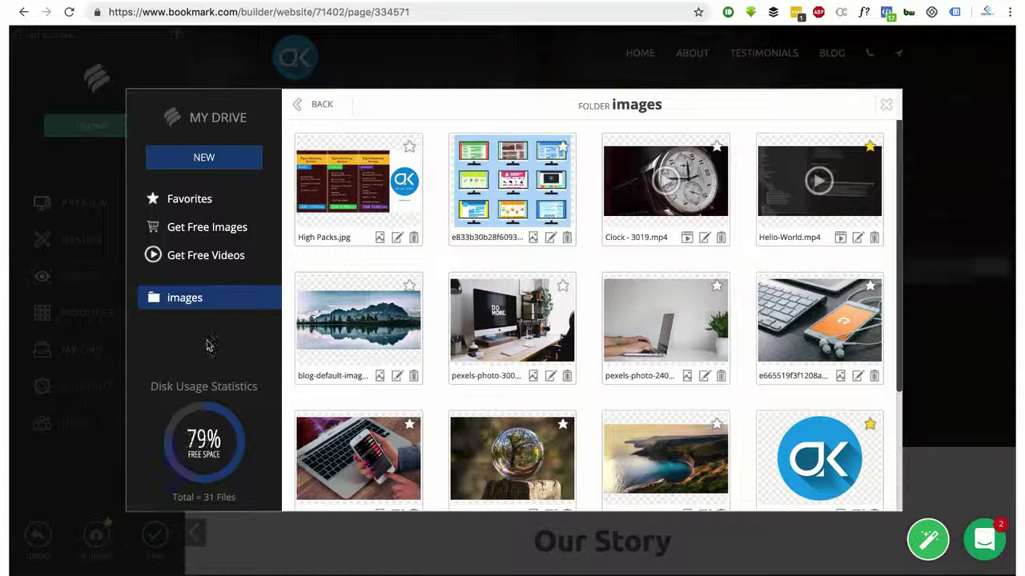
scroll(383, 311, "down", 1)
scroll(383, 311, "down", 3)
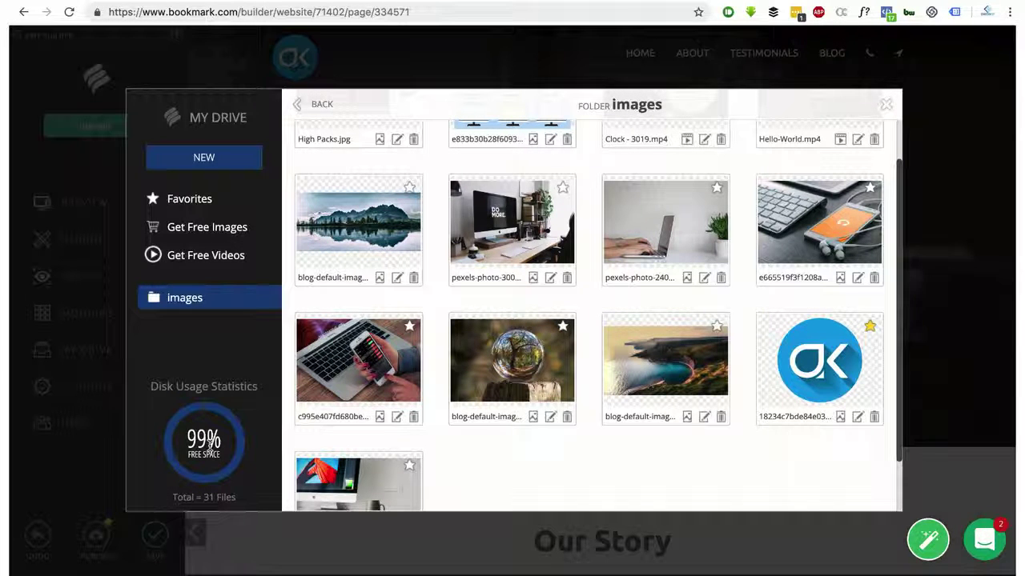
scroll(385, 369, "up", 2)
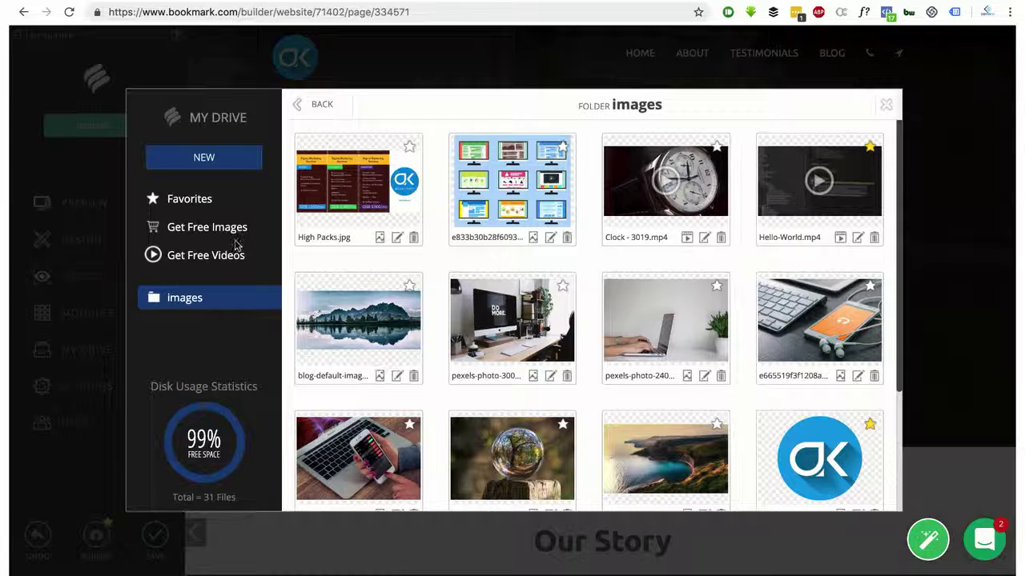
left_click(204, 230)
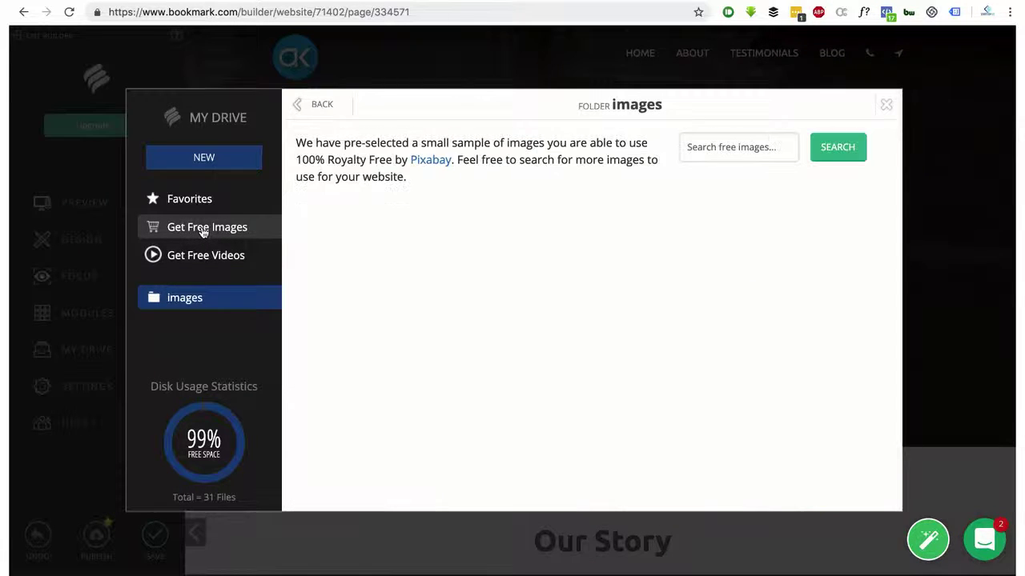
left_click(203, 260)
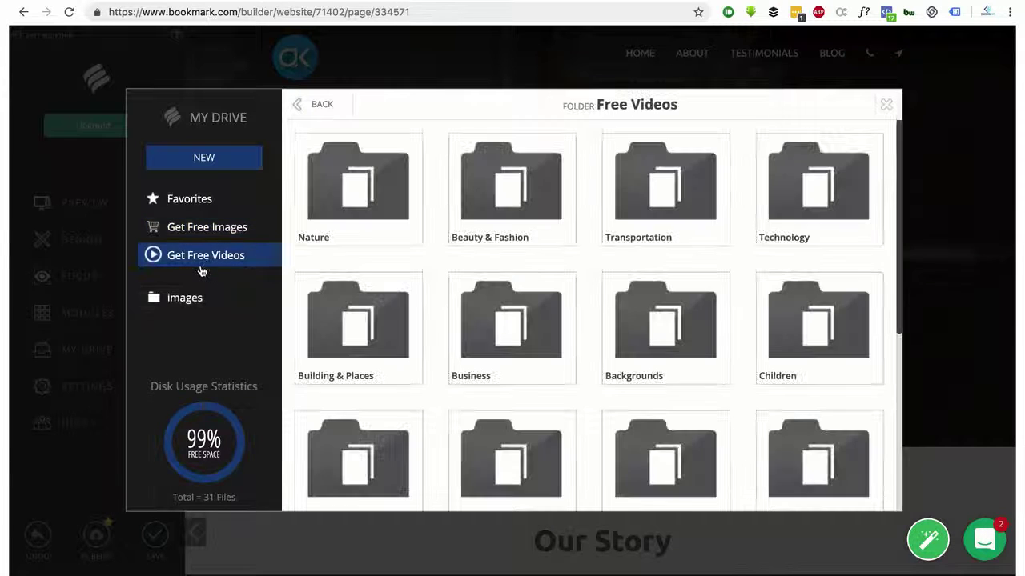
Create a new folder named 'my folder', correcting the typo in its name
left_click(205, 161)
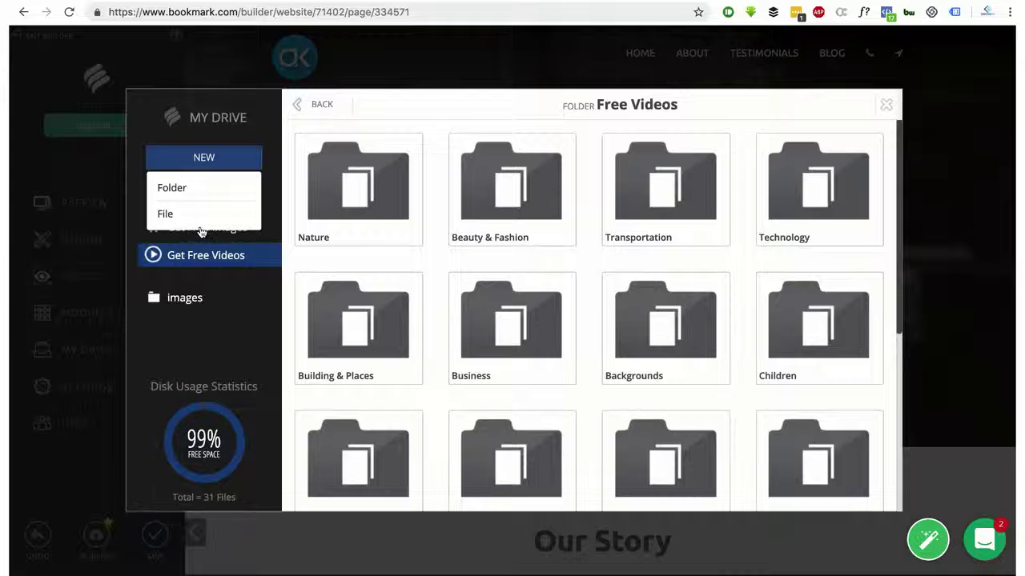
left_click(197, 196)
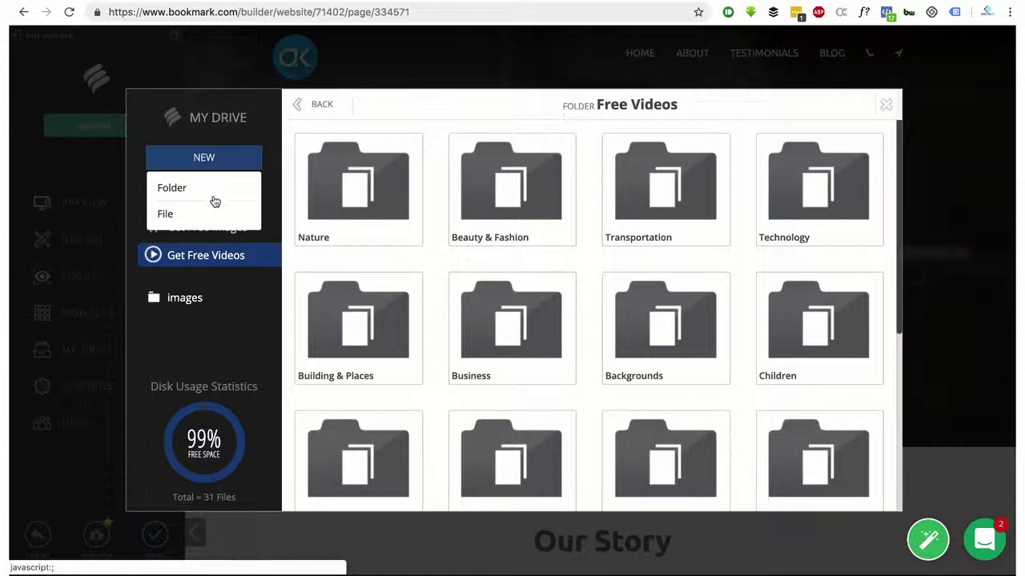
left_click(215, 200)
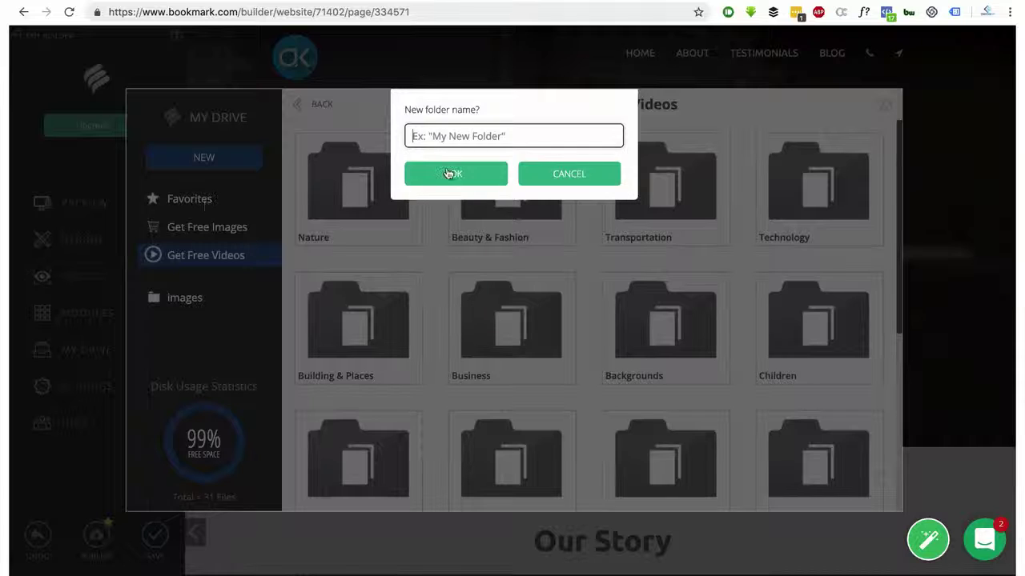
type("m")
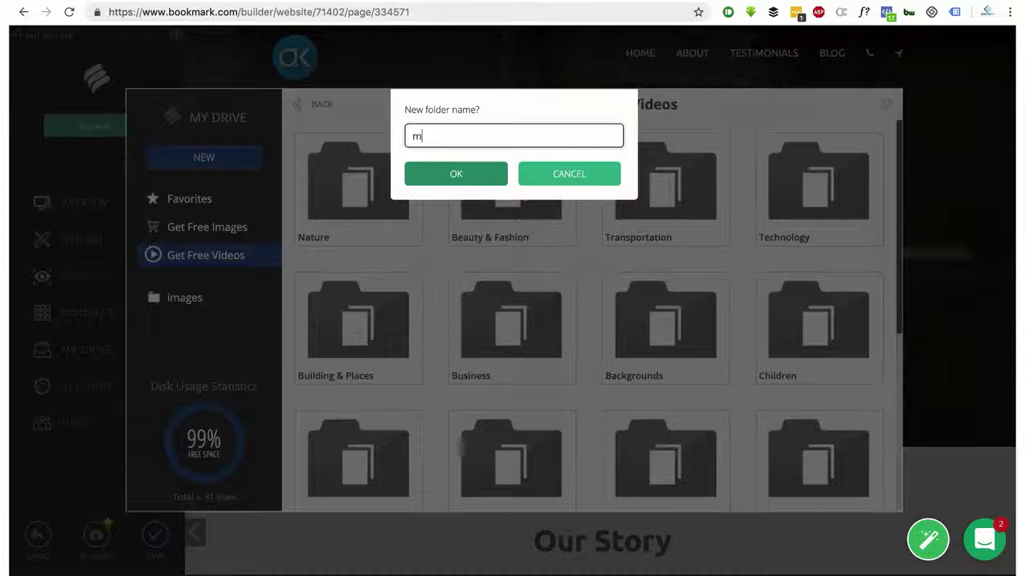
type("y fl")
type("older")
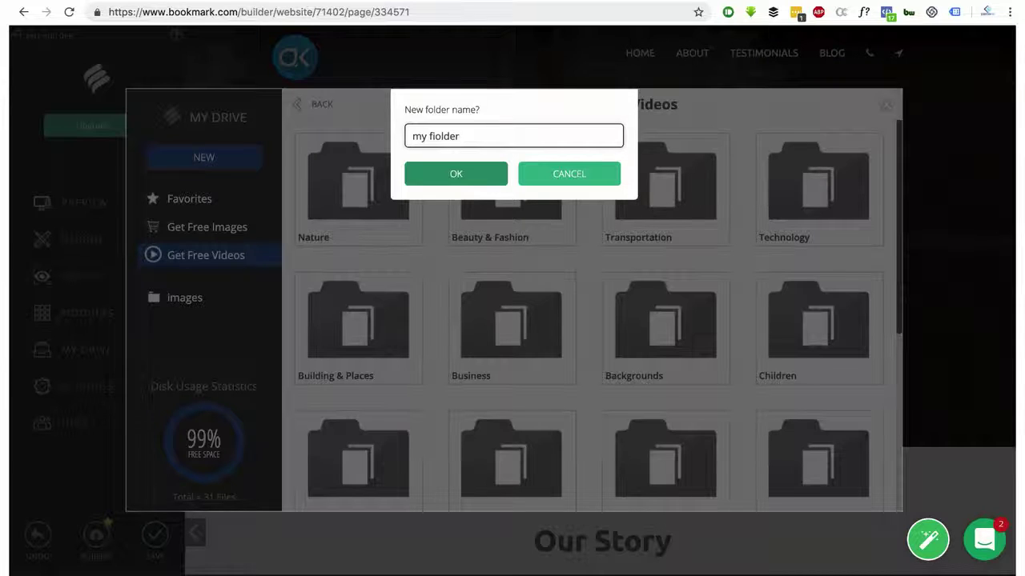
key("Left")
key("BackSpace")
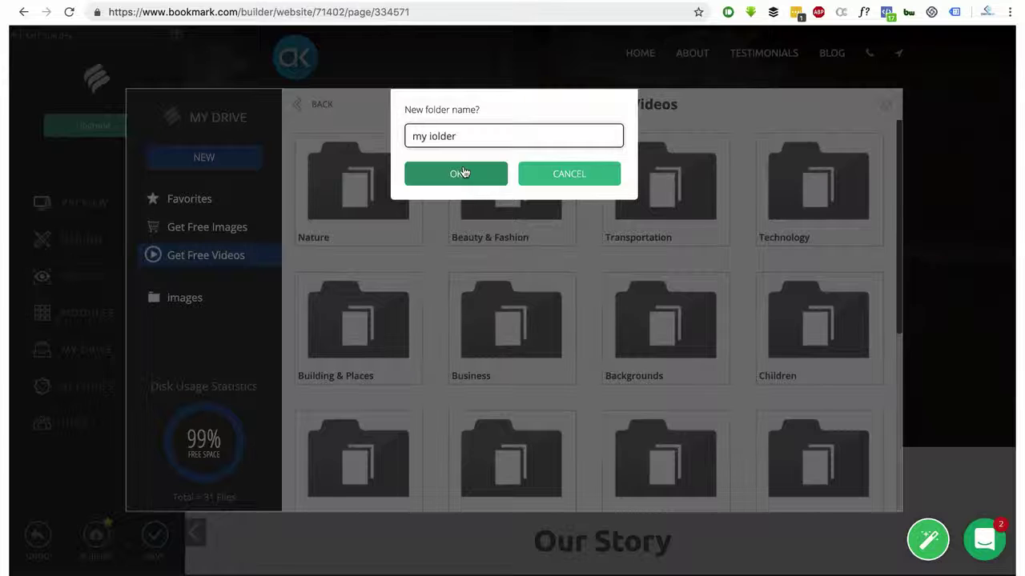
key("BackSpace")
type("f")
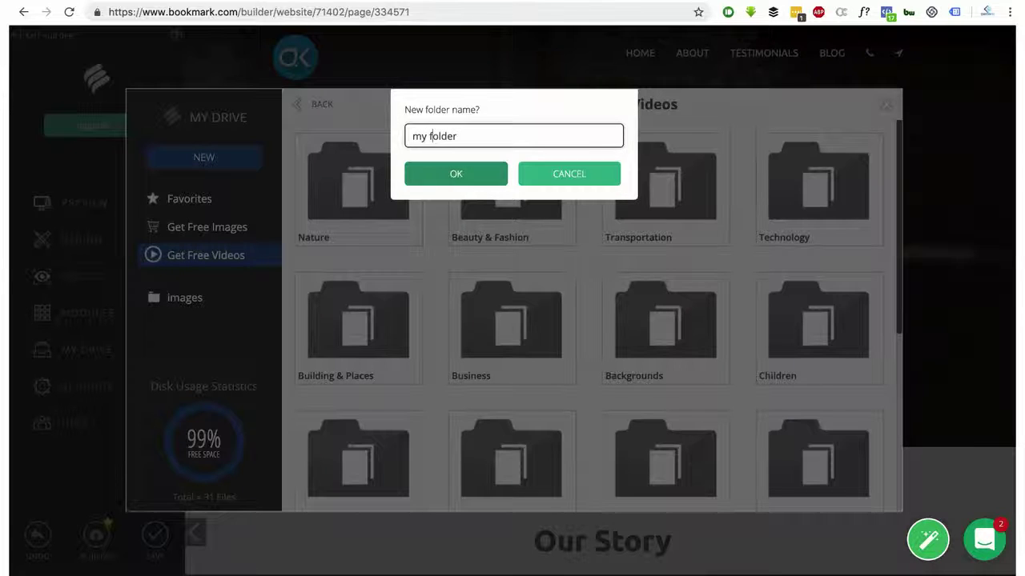
left_click(458, 172)
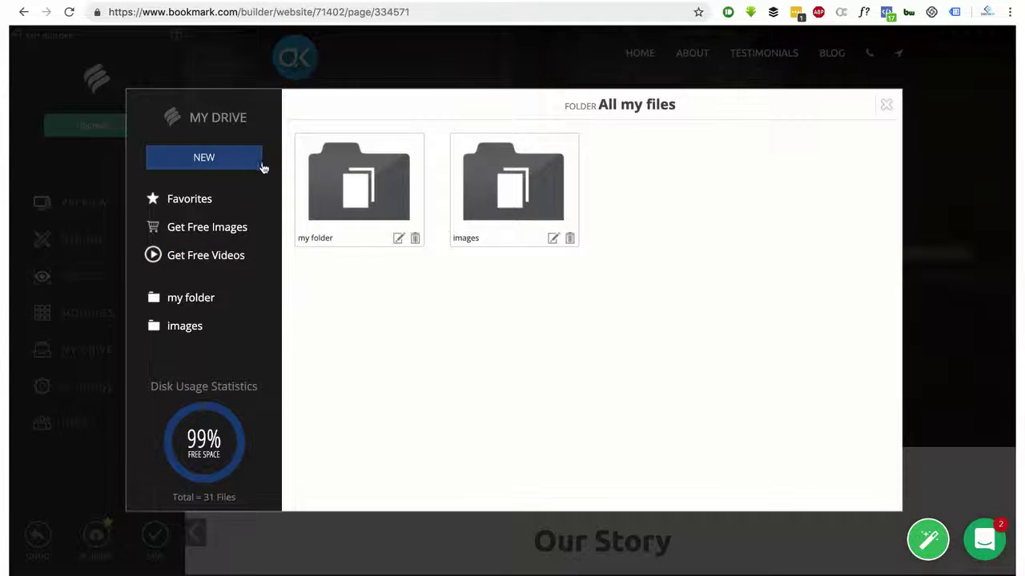
Open my folder and start adding a new file, checking the web-address option
double_click(353, 179)
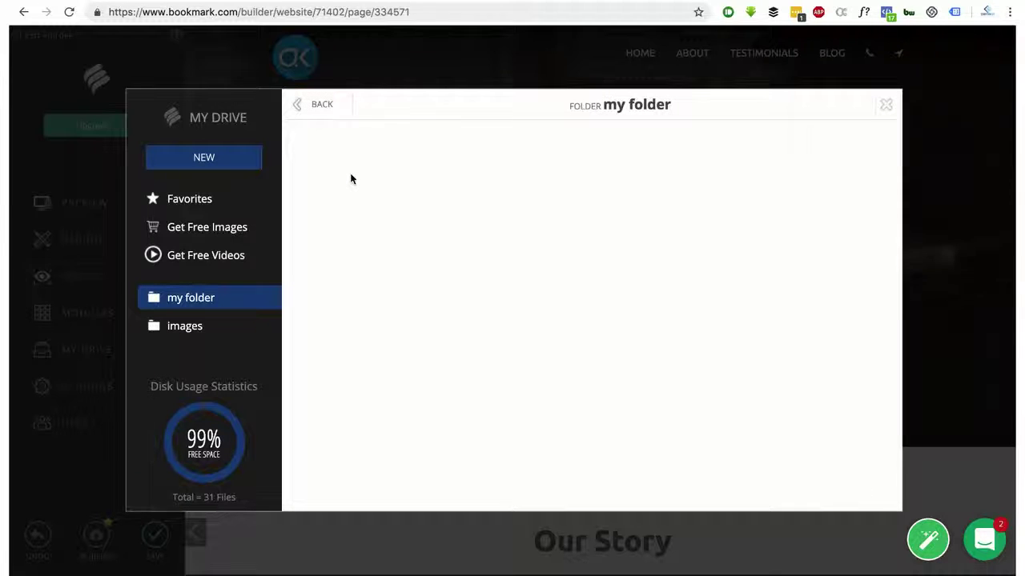
left_click(205, 159)
left_click(206, 218)
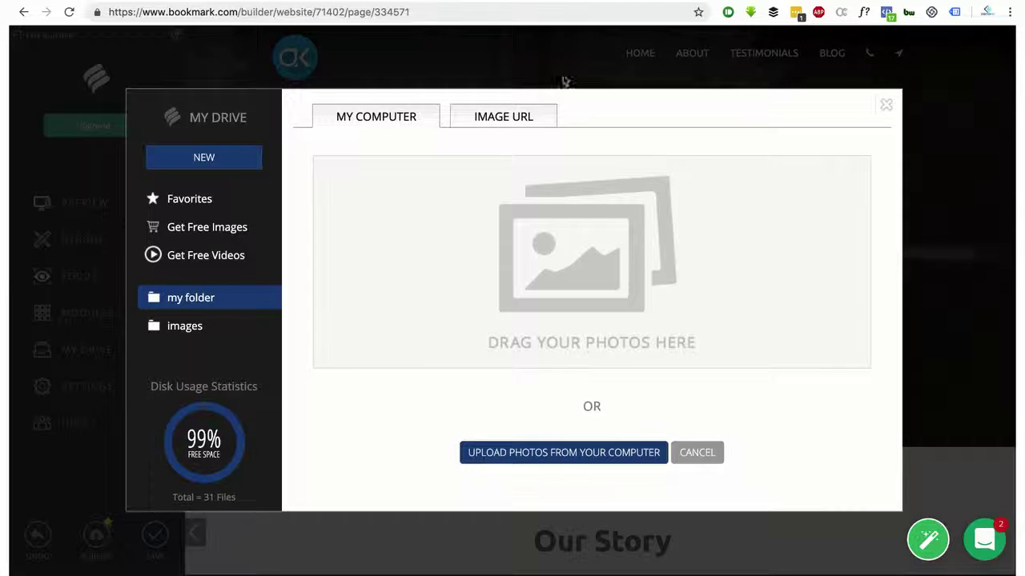
left_click(487, 124)
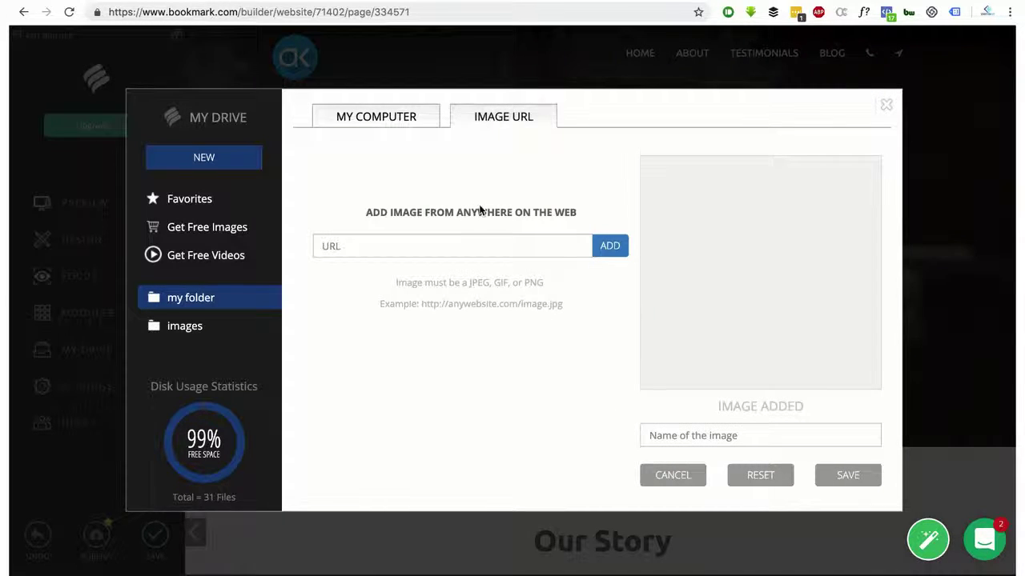
left_click(470, 246)
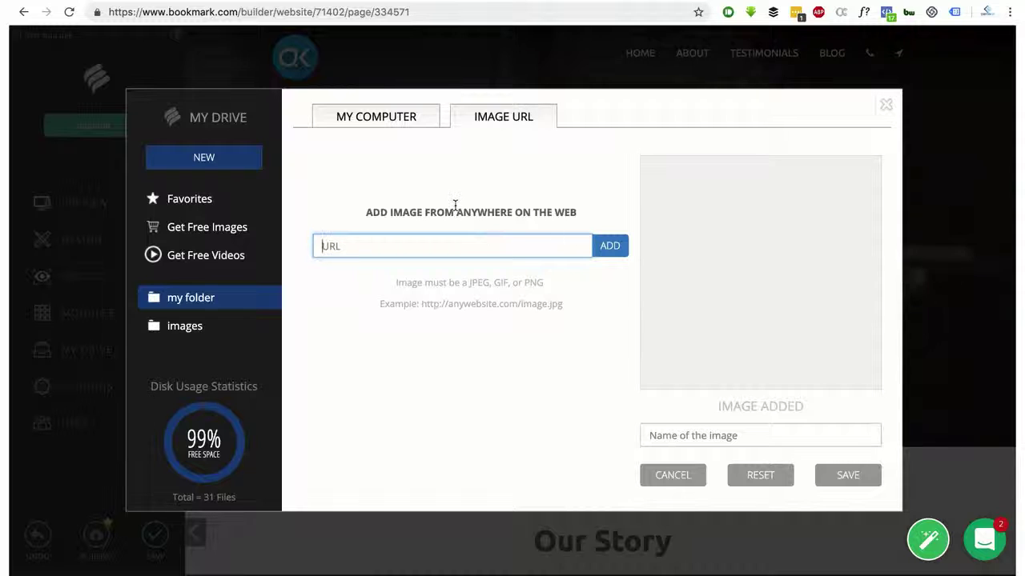
left_click(381, 119)
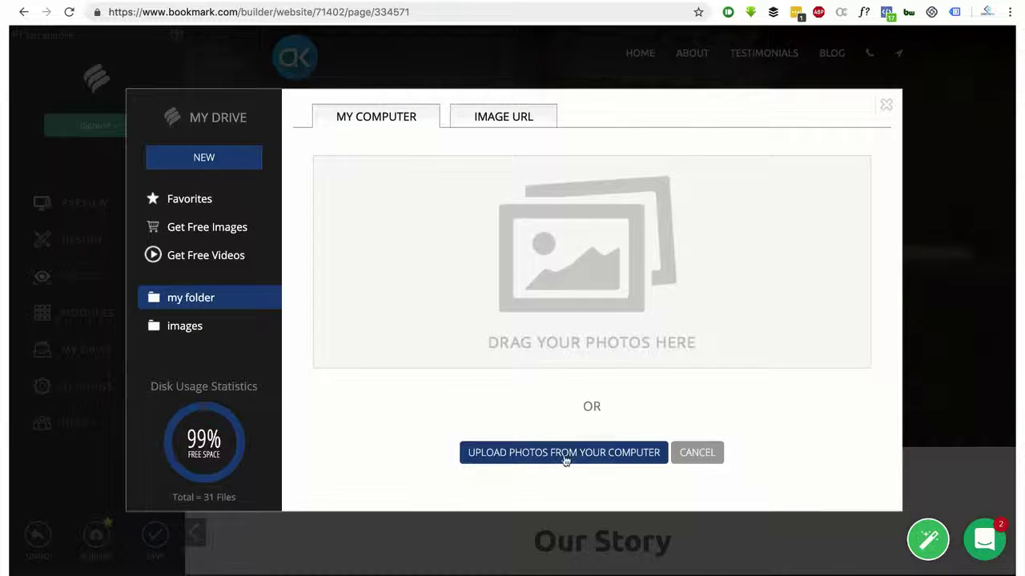
Upload the WhatsApp image from the computer into my folder and close the drive
left_click(564, 453)
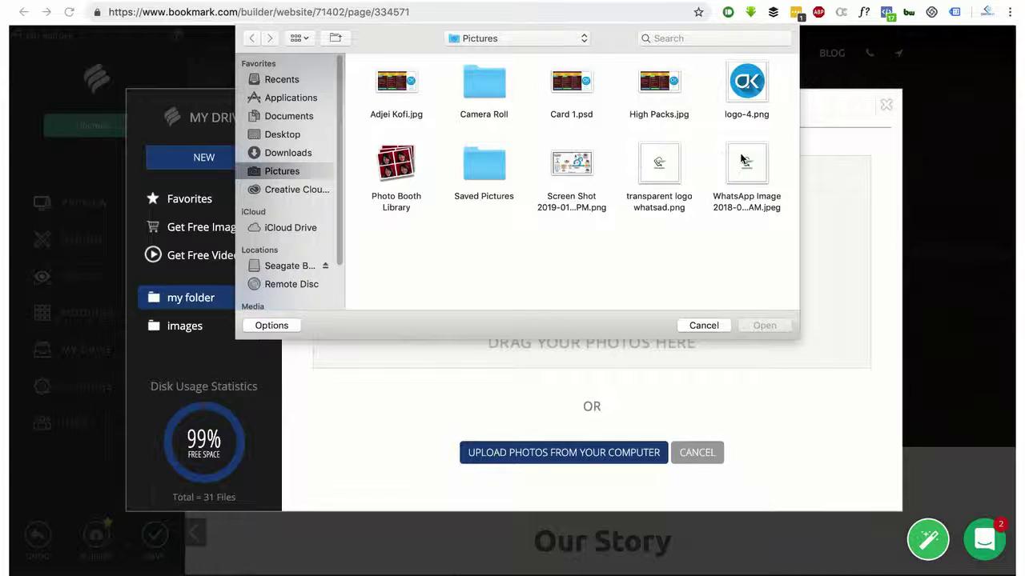
left_click(744, 162)
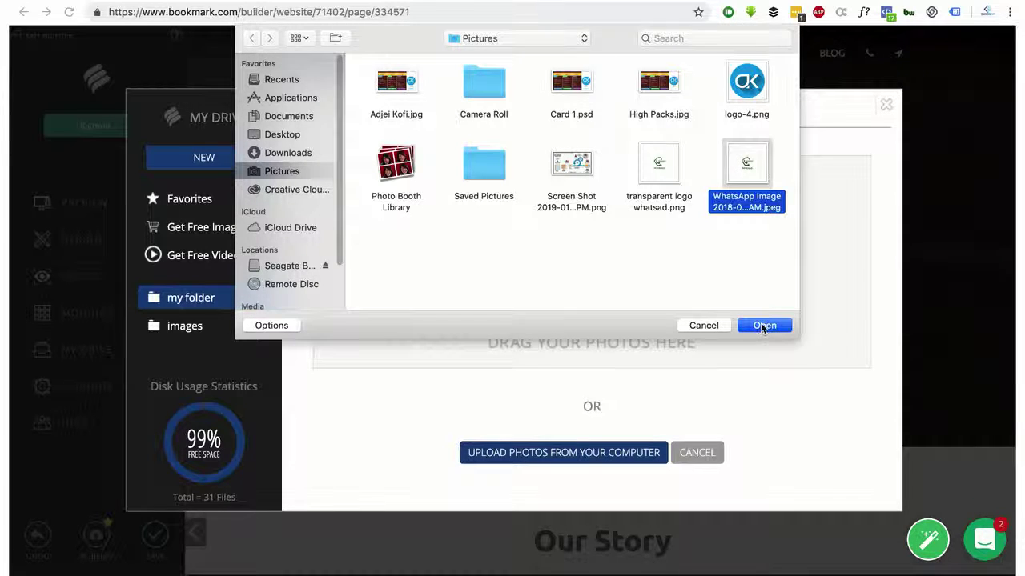
left_click(761, 325)
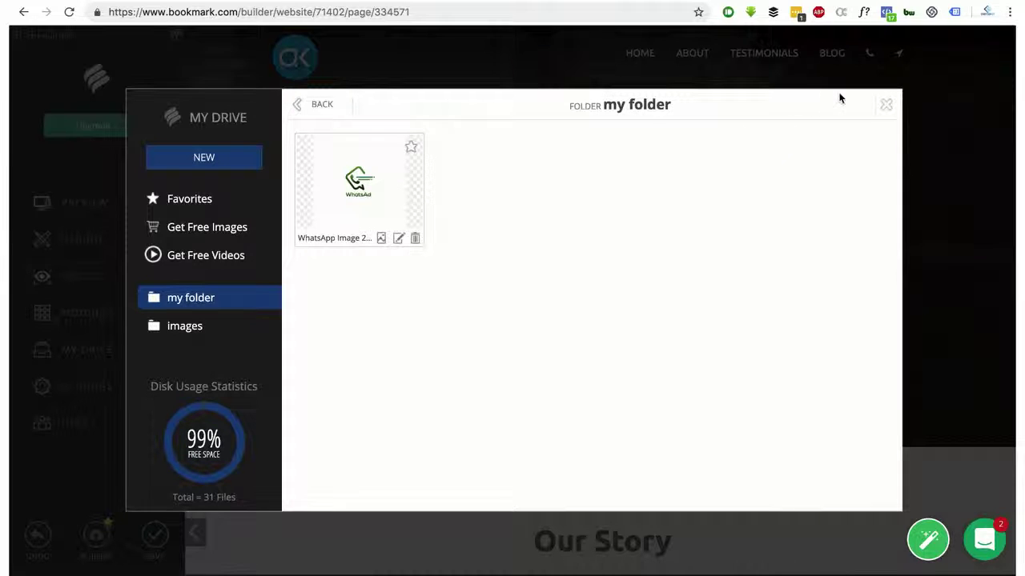
left_click(887, 108)
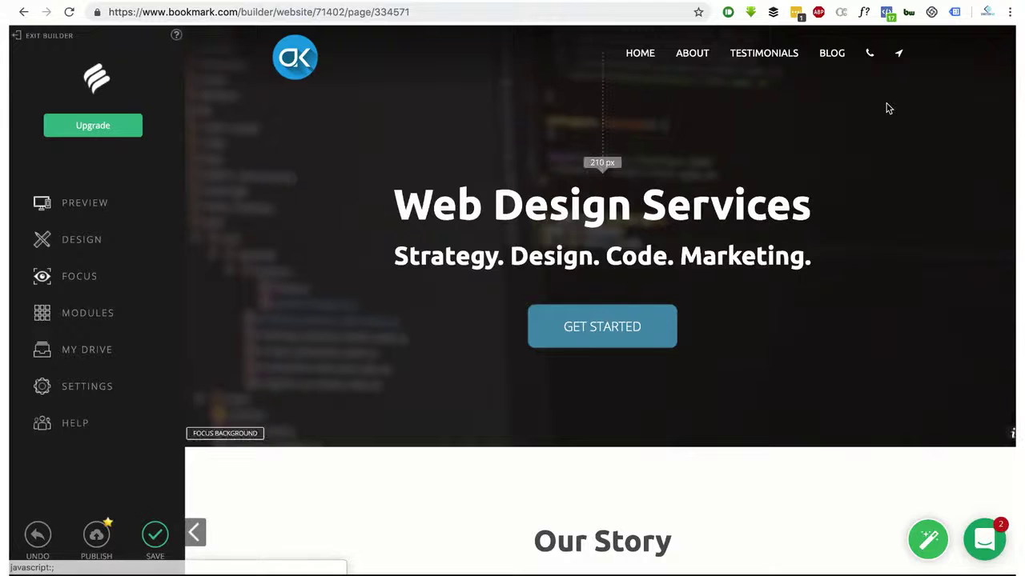
Open Settings > General and click into the Website Email and site address fields
left_click(83, 388)
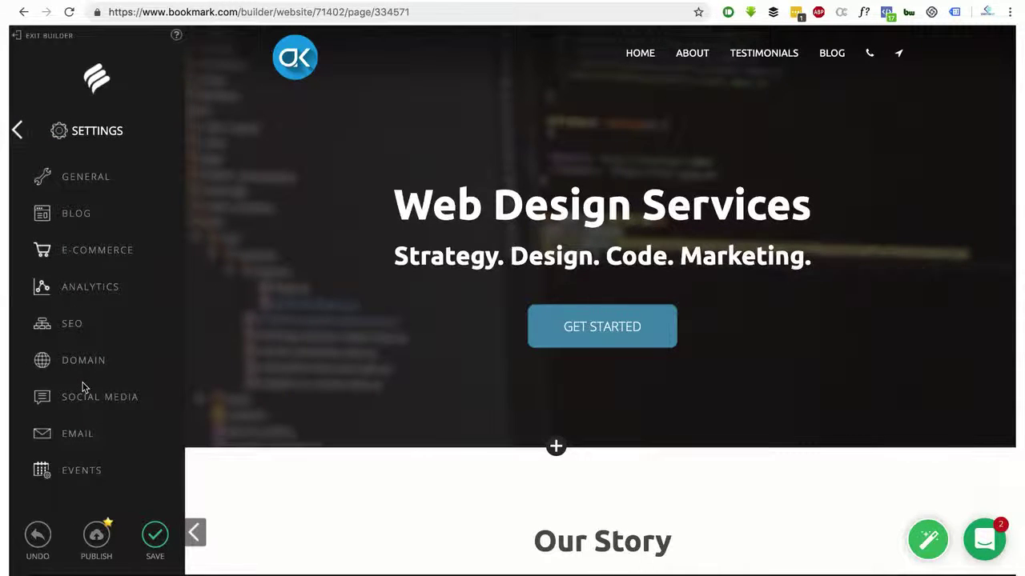
left_click(94, 177)
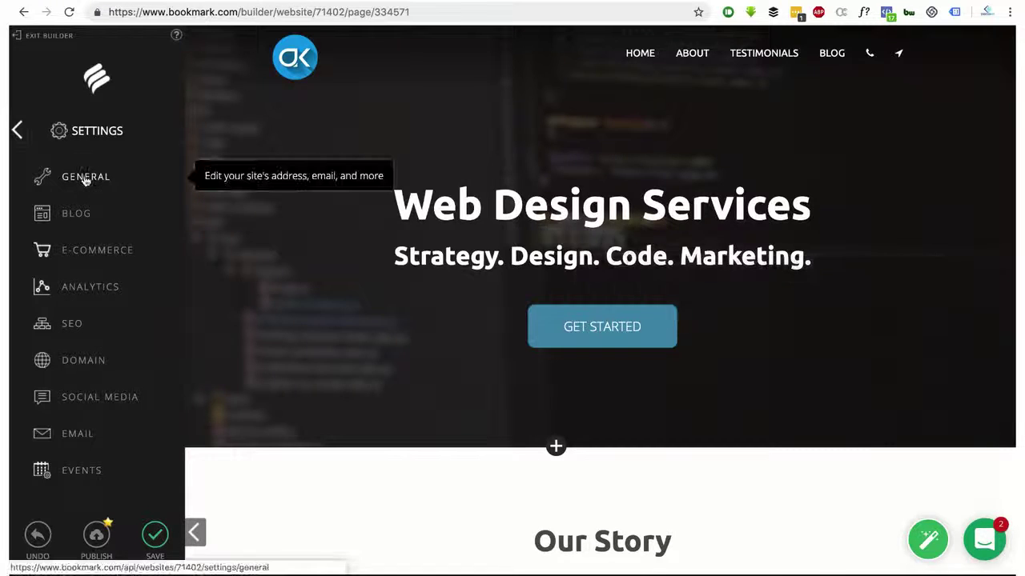
left_click(84, 178)
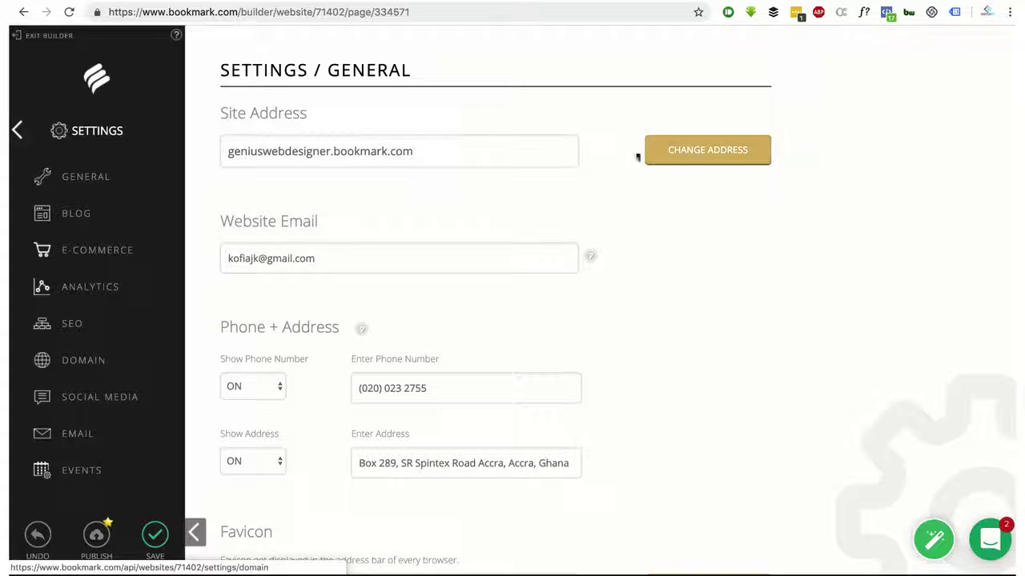
left_click(319, 258)
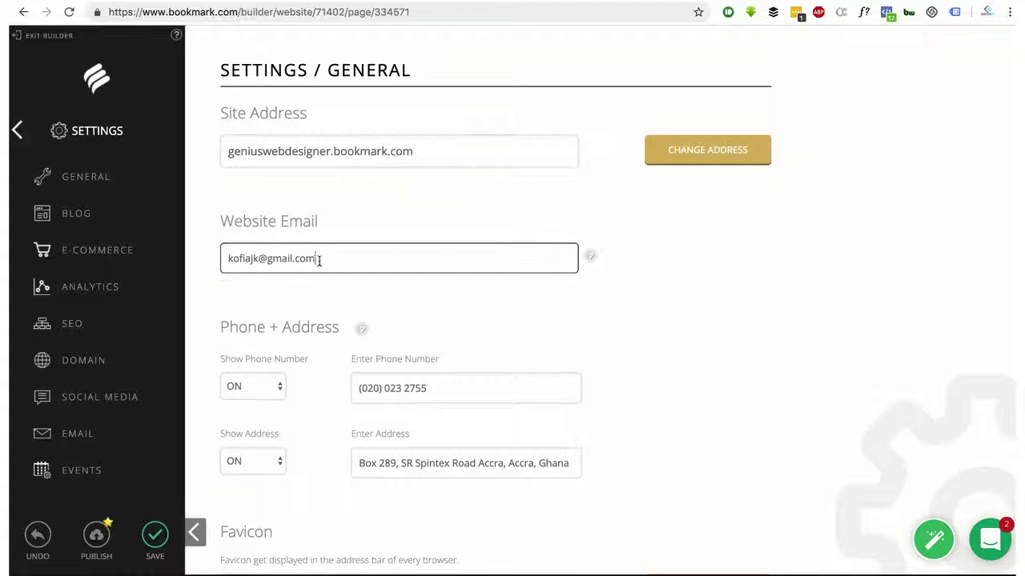
left_click(333, 154)
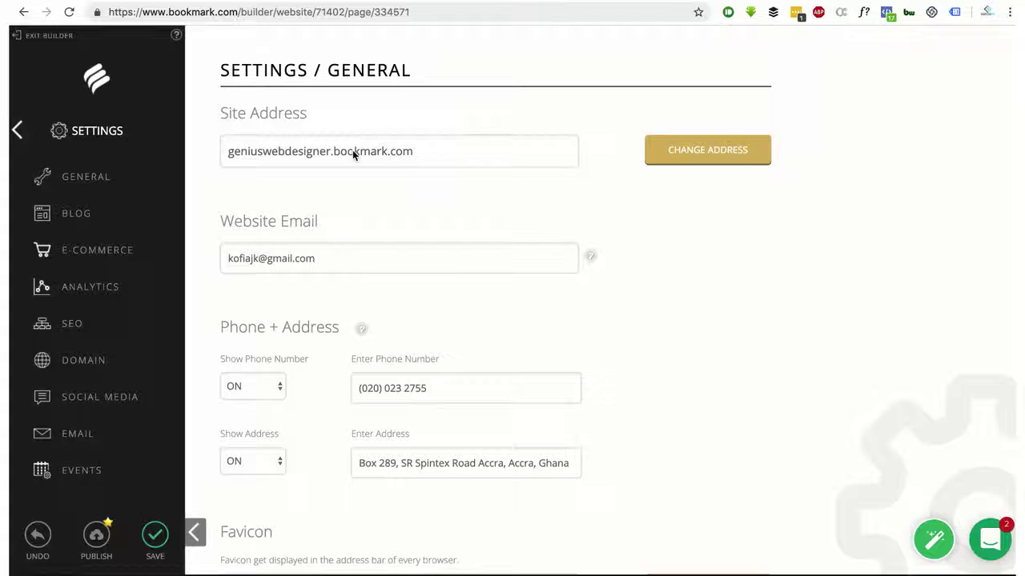
left_click(554, 1)
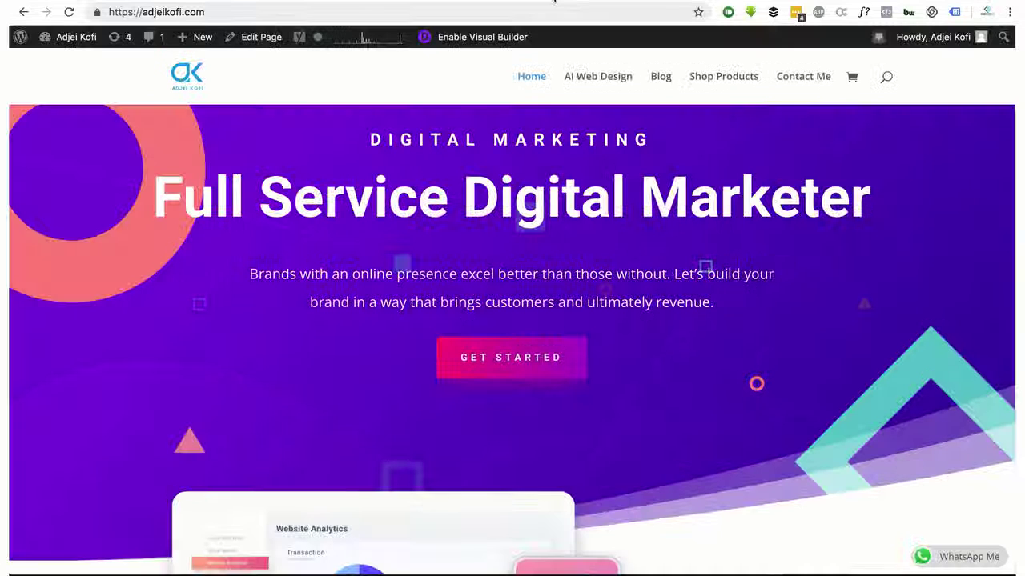
left_click_drag(205, 12, 142, 13)
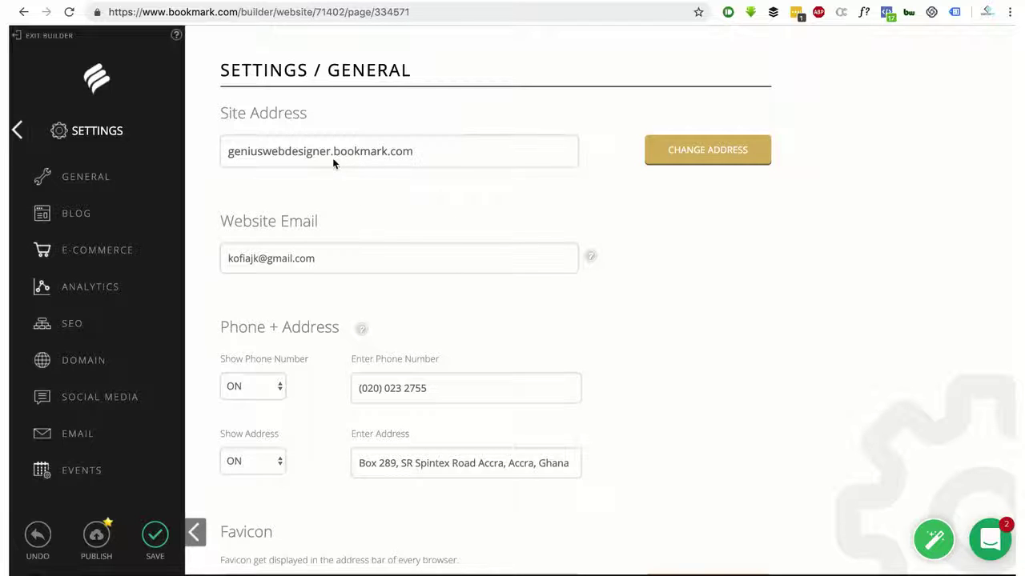
Review the domain geniuswebdesigner.bookmark.com via Change Address, then return to the settings categories
left_click_drag(333, 153, 380, 153)
left_click(699, 152)
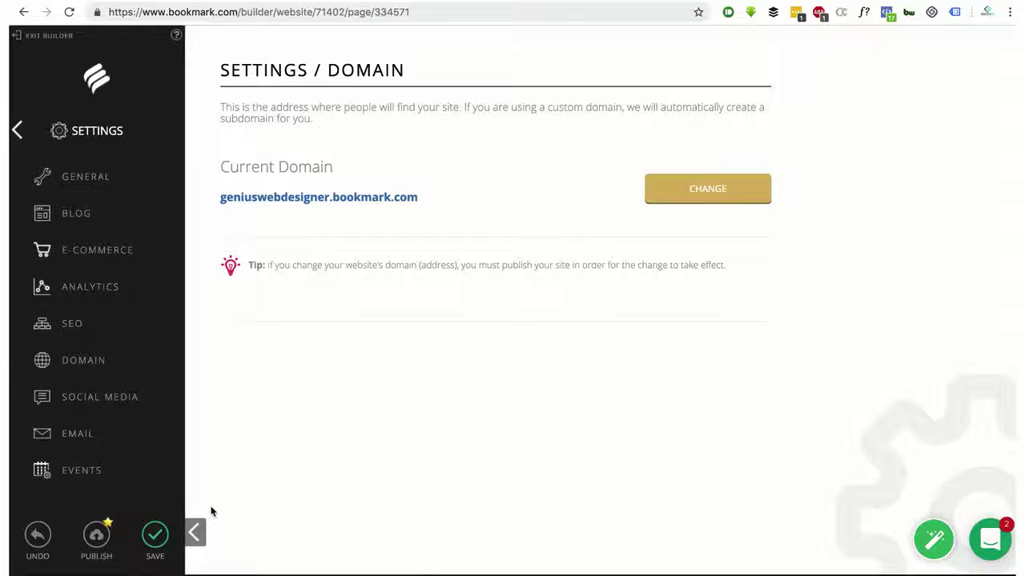
left_click(18, 132)
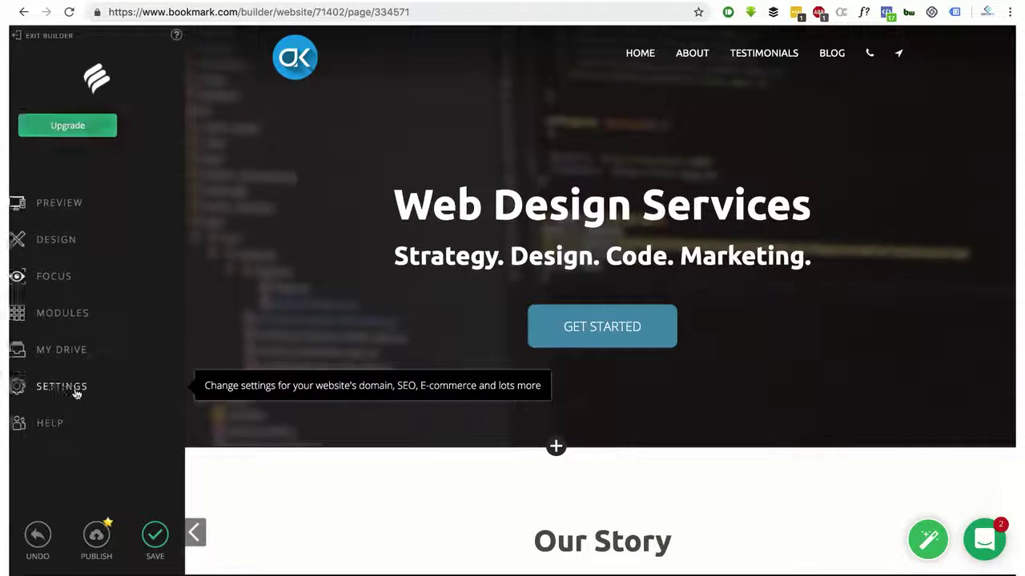
left_click(76, 393)
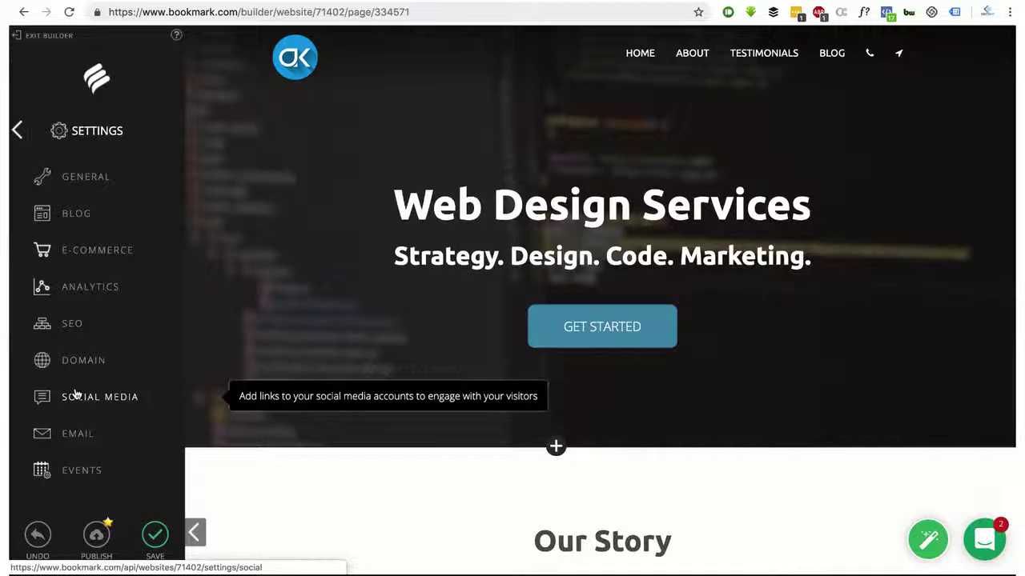
In General settings keep Show Phone Number ON and scroll through address, favicon and cookie options
left_click(88, 184)
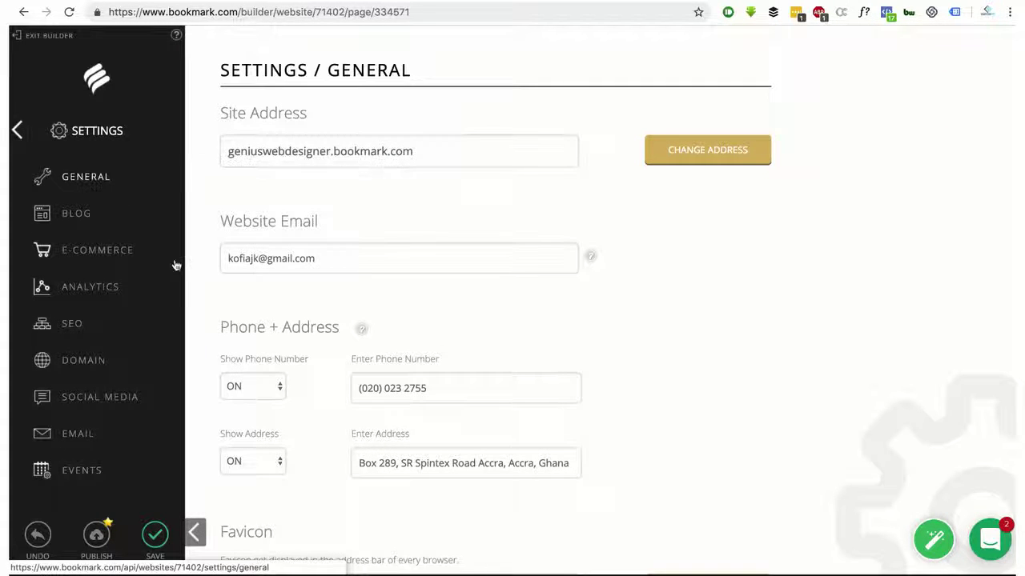
mouse_move(591, 257)
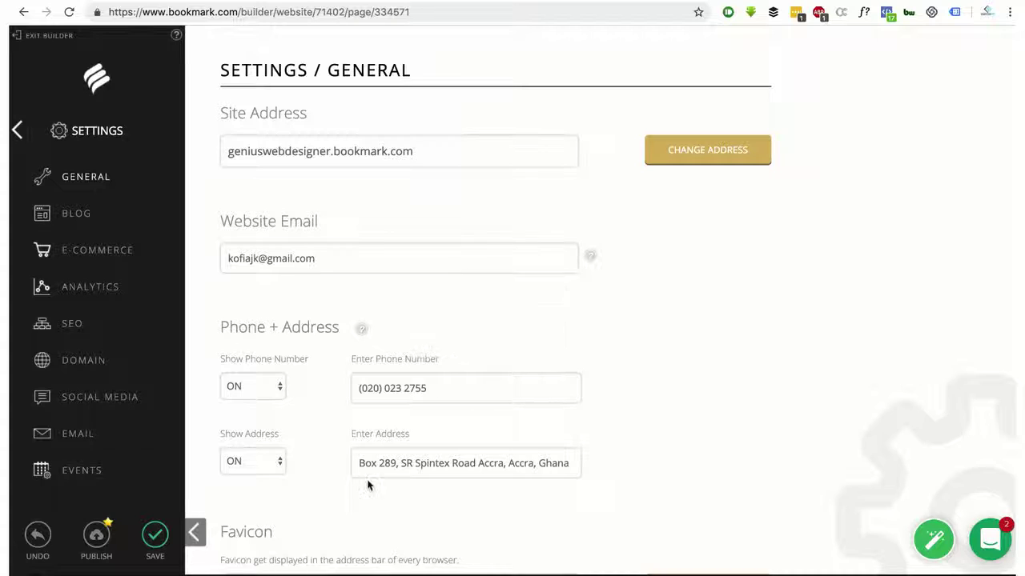
left_click(263, 385)
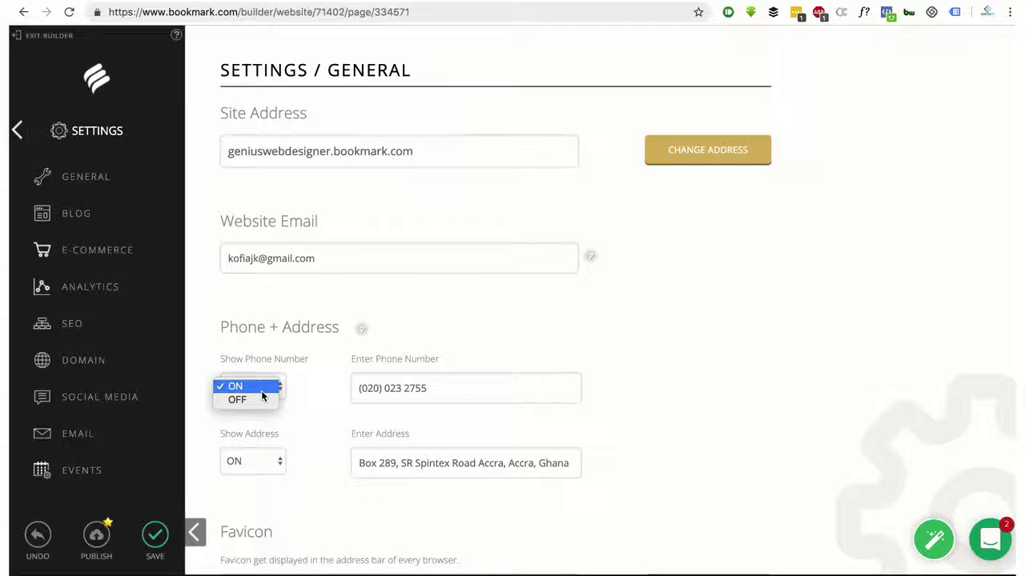
left_click(314, 360)
scroll(284, 460, "down", 1)
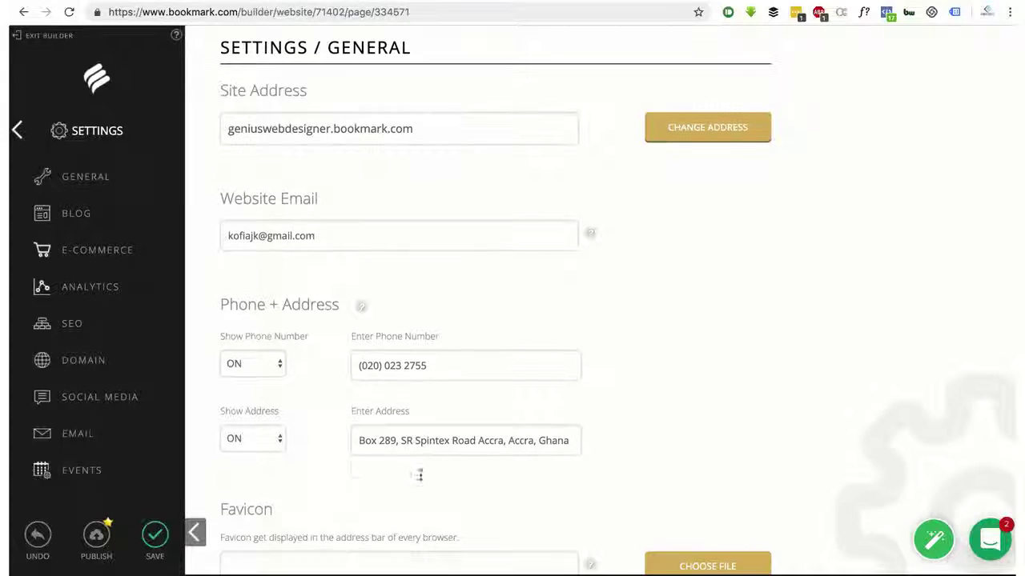
left_click(403, 439)
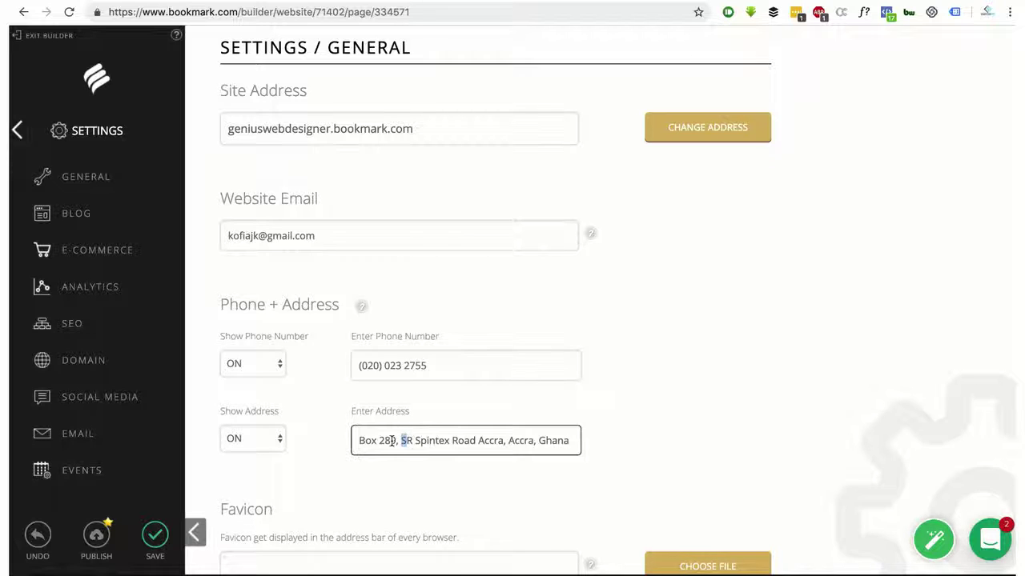
scroll(387, 440, "down", 7)
scroll(393, 390, "up", 1)
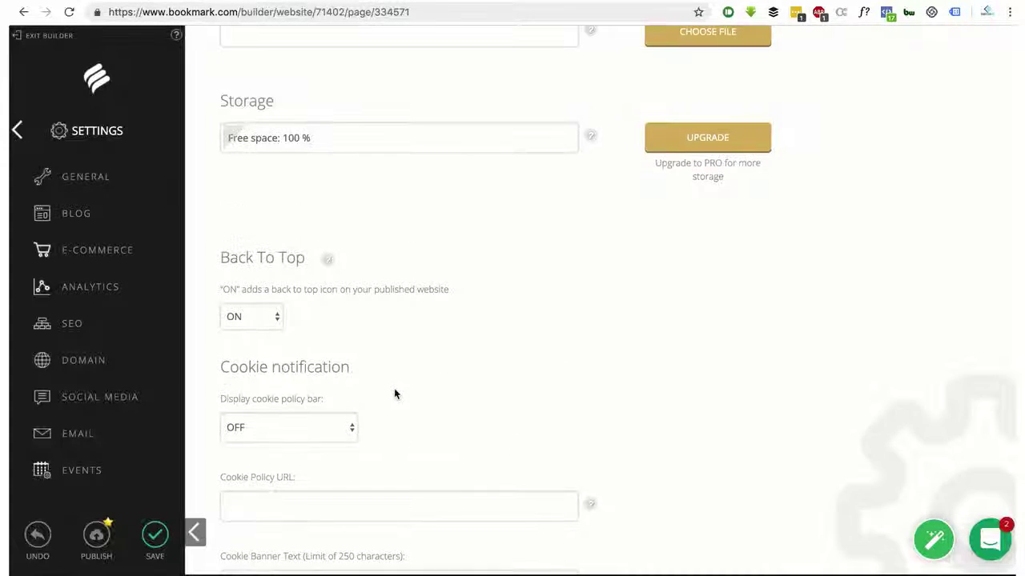
scroll(394, 390, "up", 2)
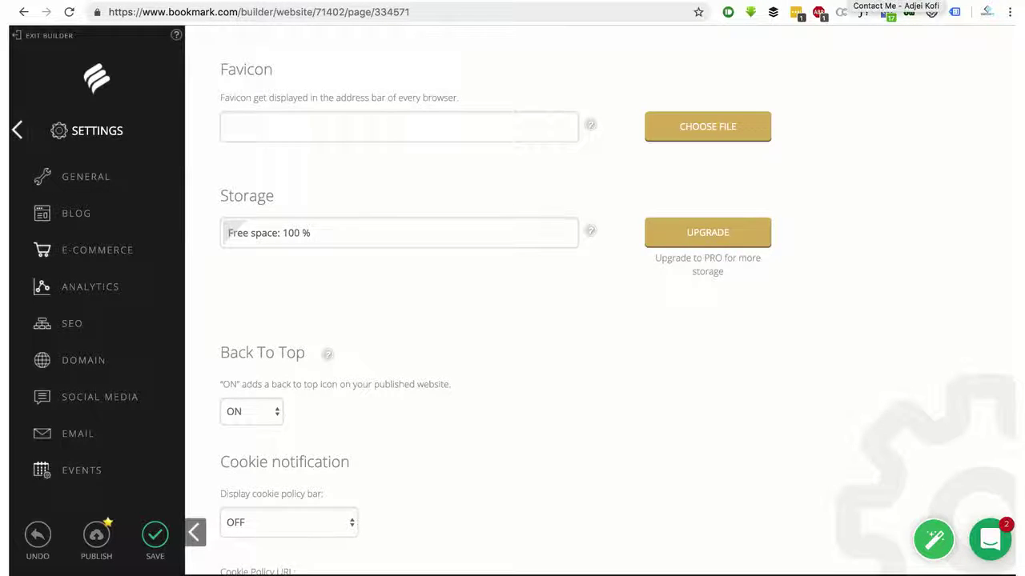
Detach and close the stray Contact Me window, returning to the Bookmark builder settings
left_click(850, 1)
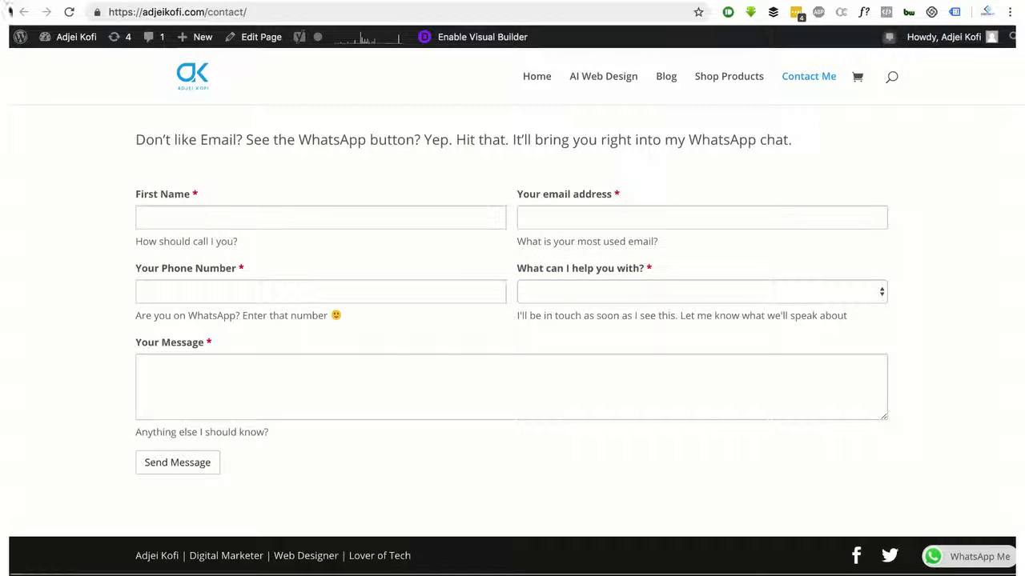
left_click(152, 1)
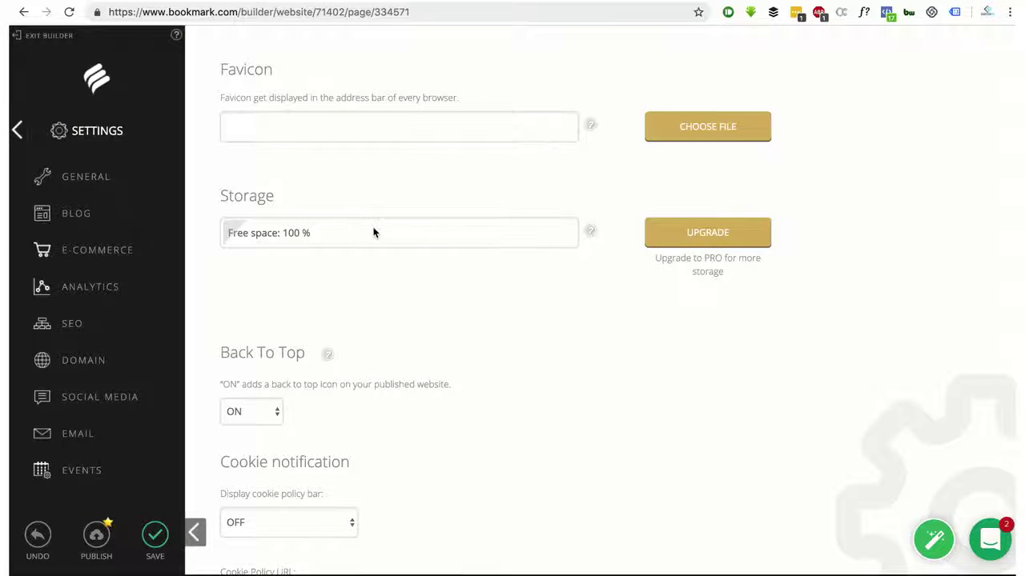
mouse_move(590, 232)
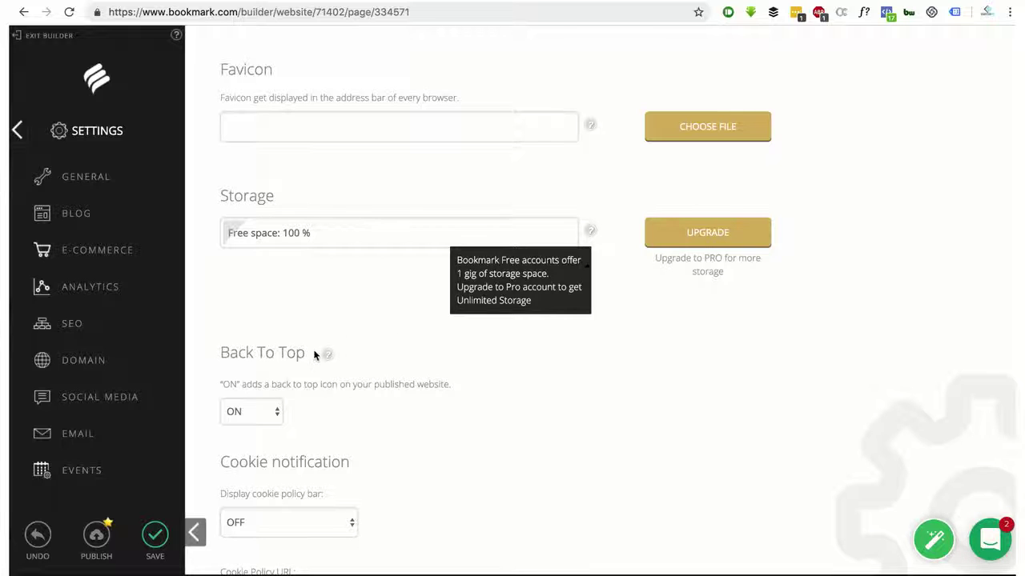
left_click(289, 132)
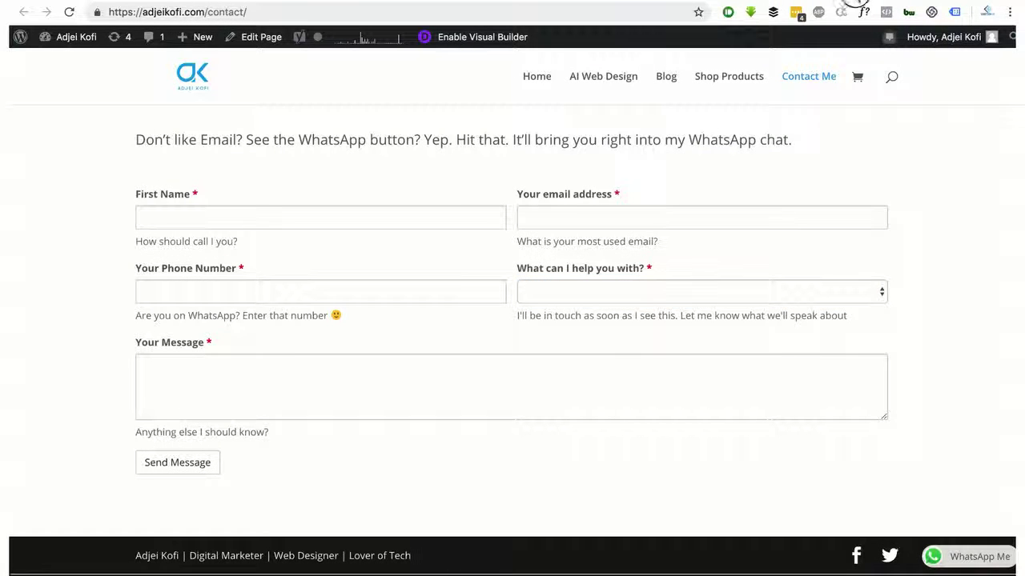
left_click_drag(855, 3, 846, 61)
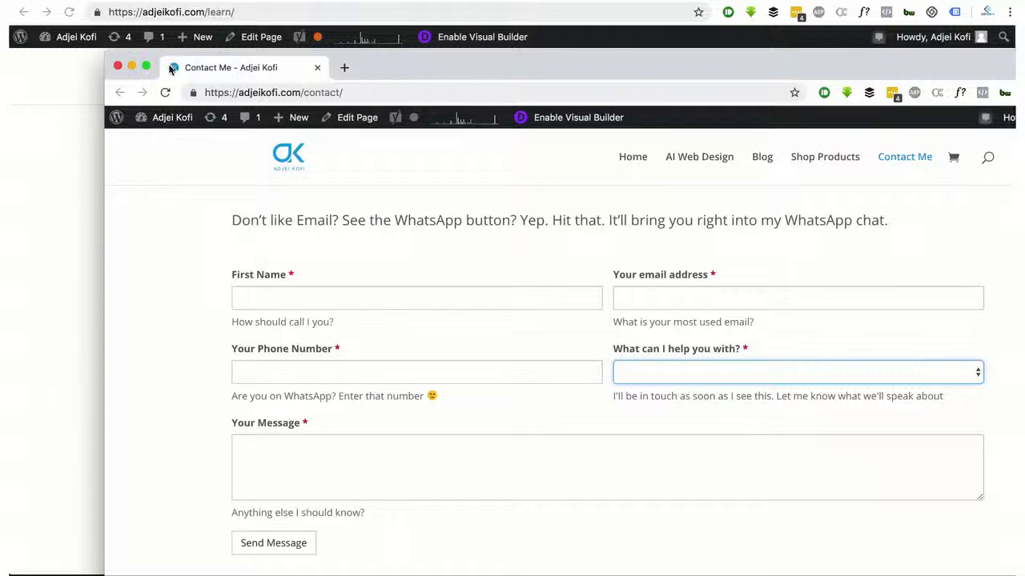
left_click(117, 65)
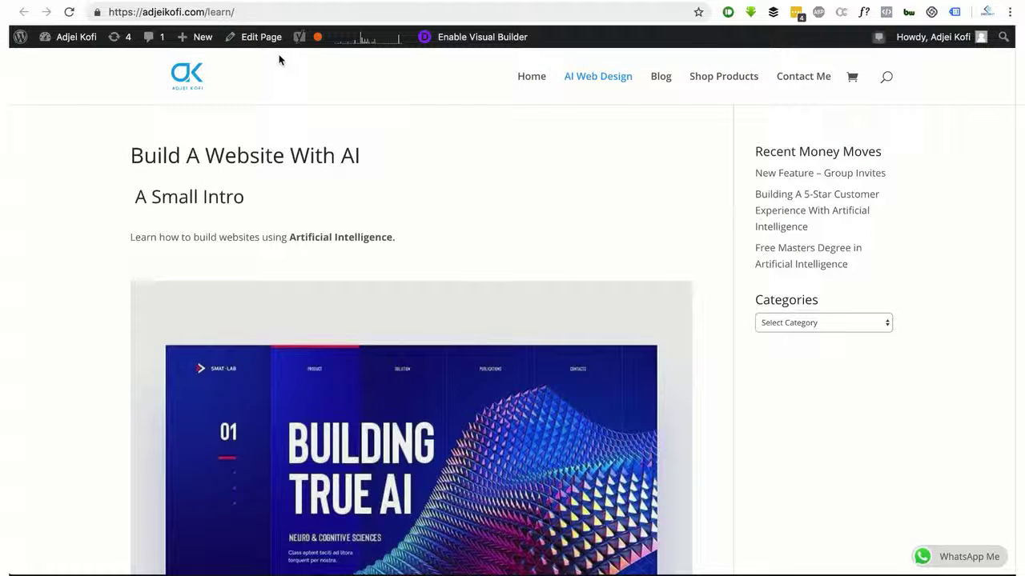
left_click(189, 3)
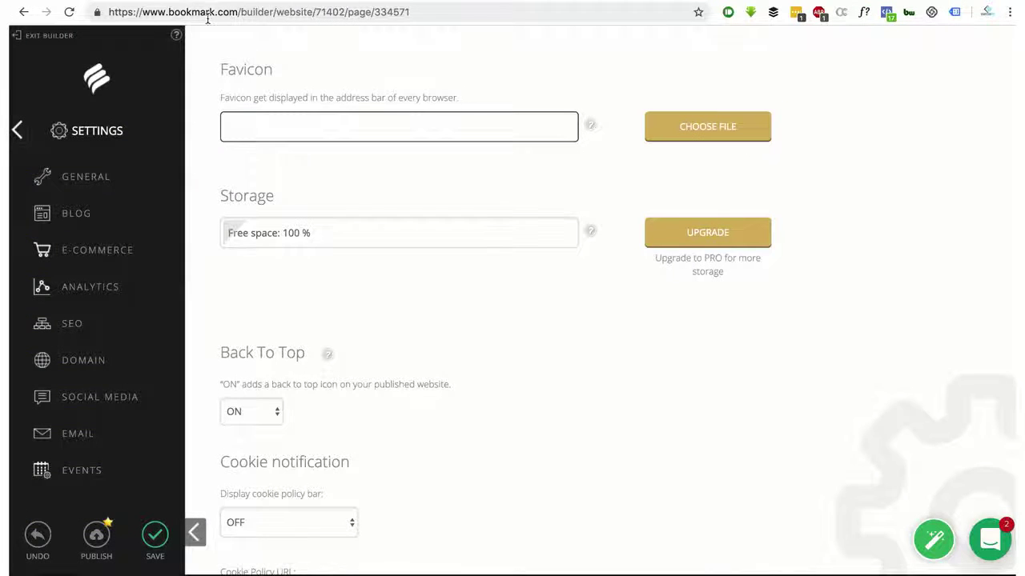
Choose logo-4.png as the site's favicon image
left_click(734, 133)
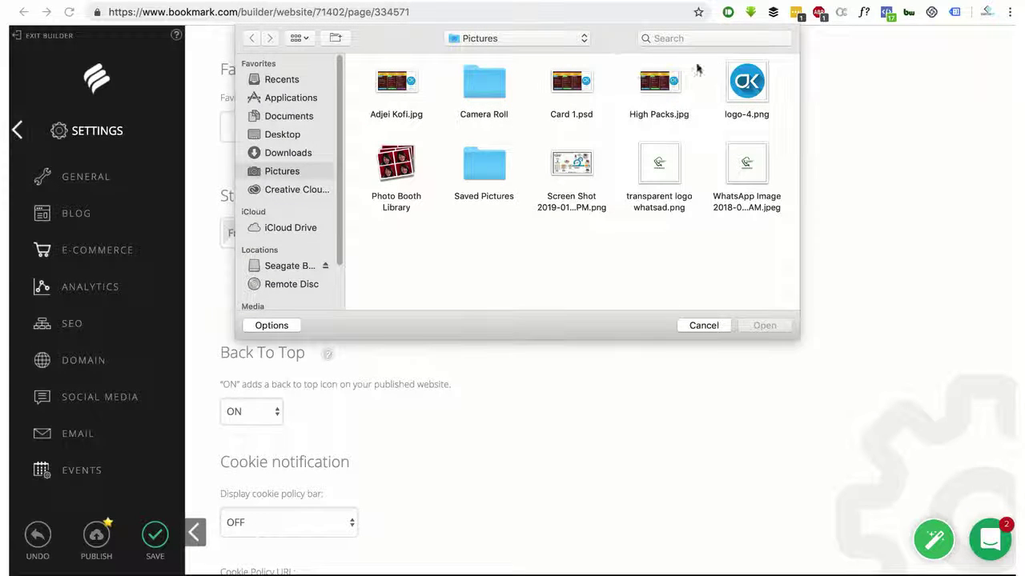
left_click(742, 77)
left_click(764, 325)
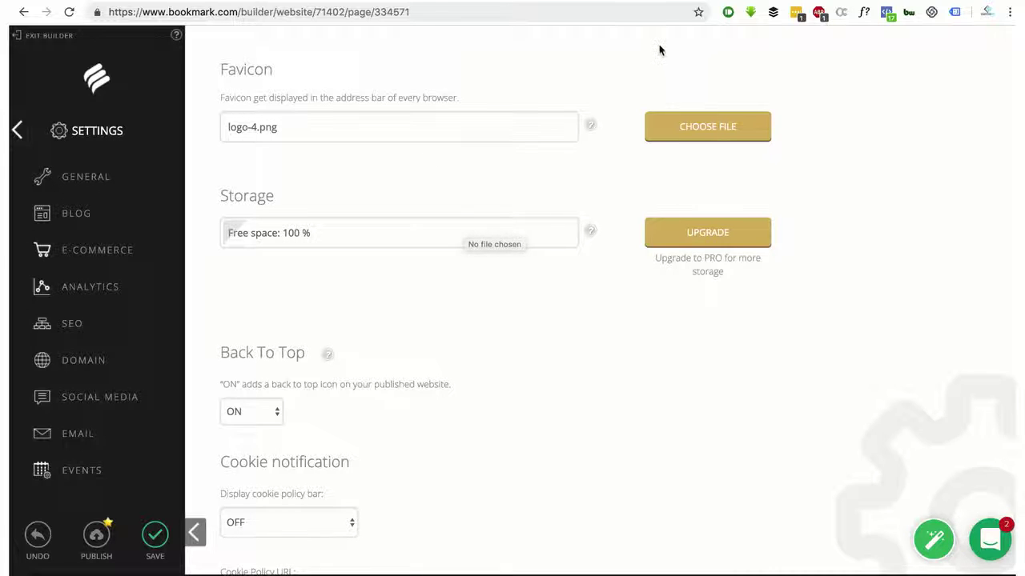
scroll(412, 282, "down", 5)
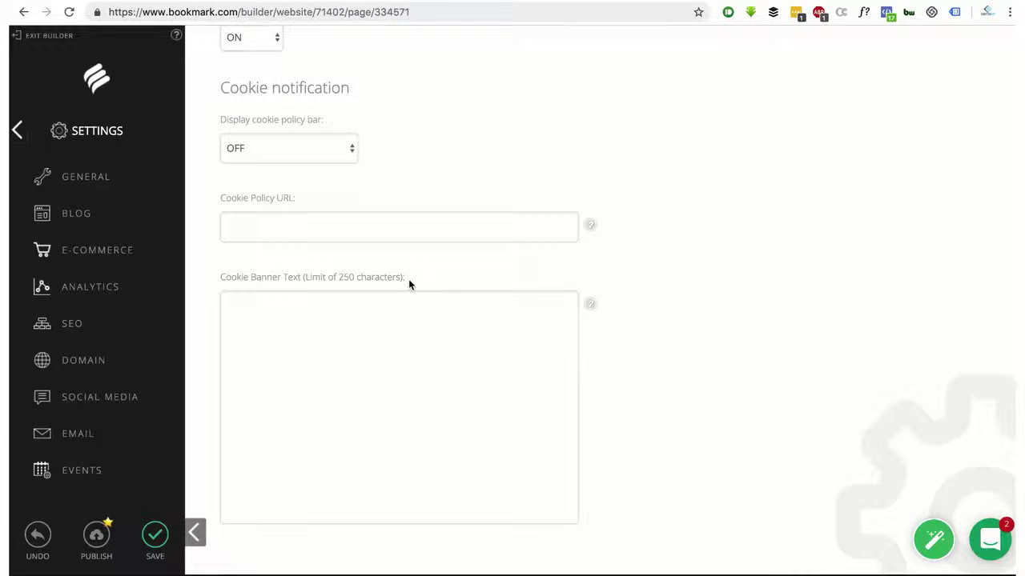
scroll(408, 279, "up", 2)
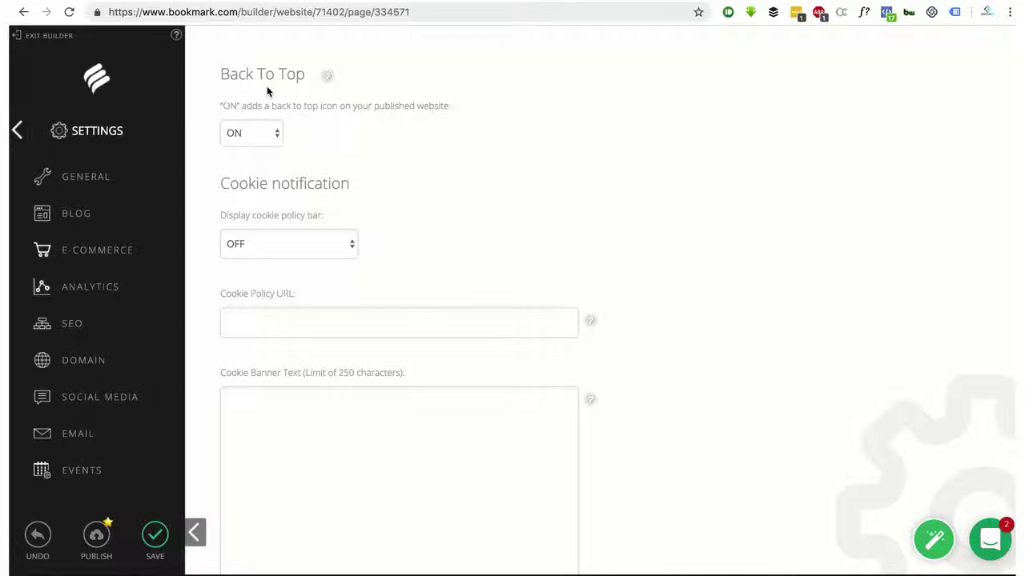
scroll(361, 195, "down", 3)
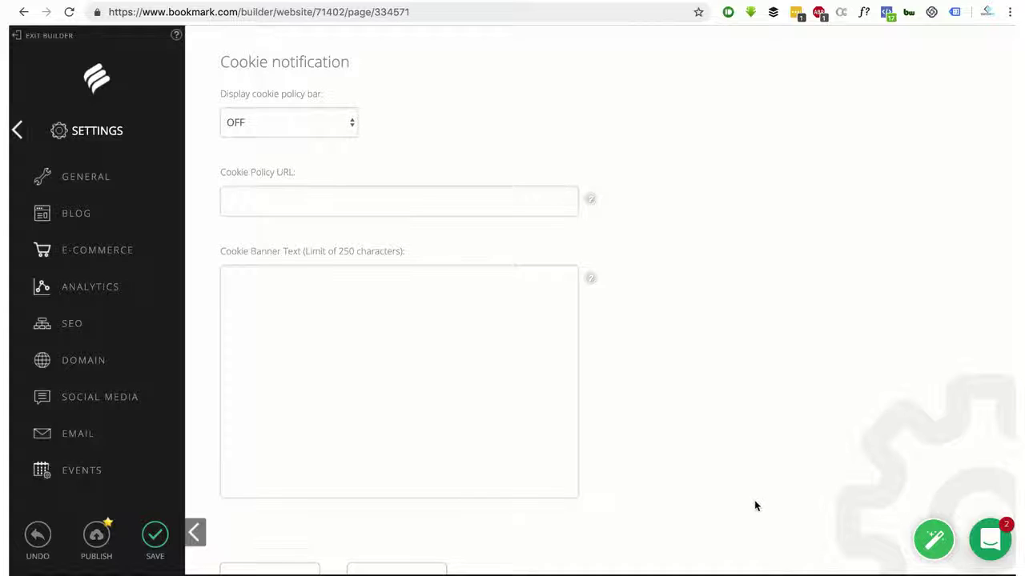
scroll(755, 506, "up", 1)
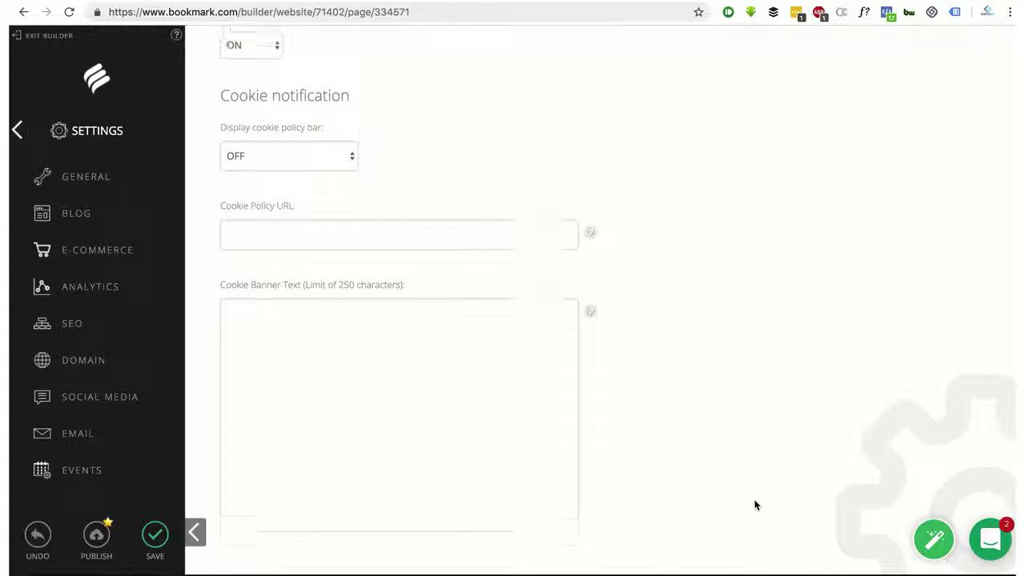
left_click(329, 168)
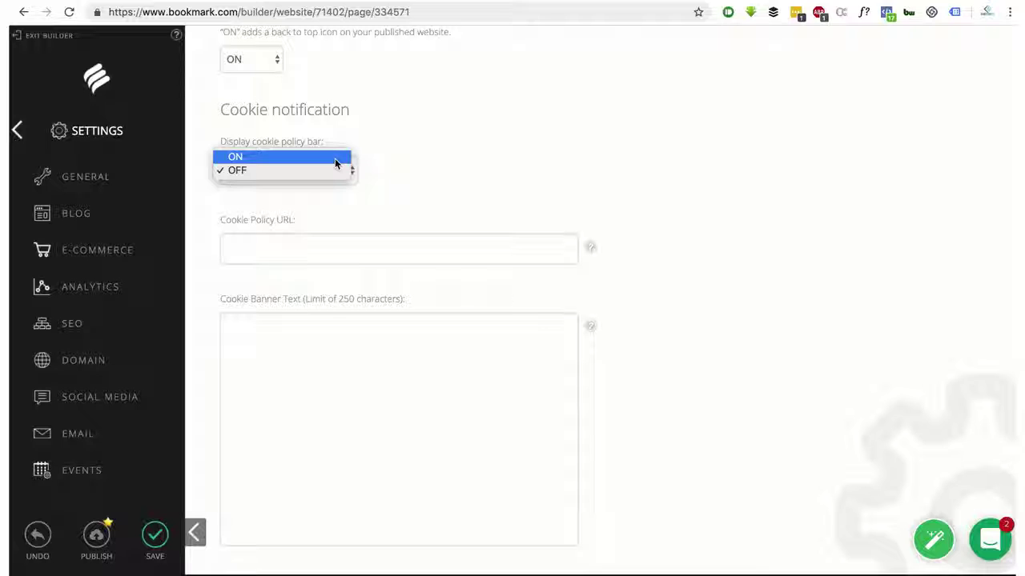
left_click(335, 159)
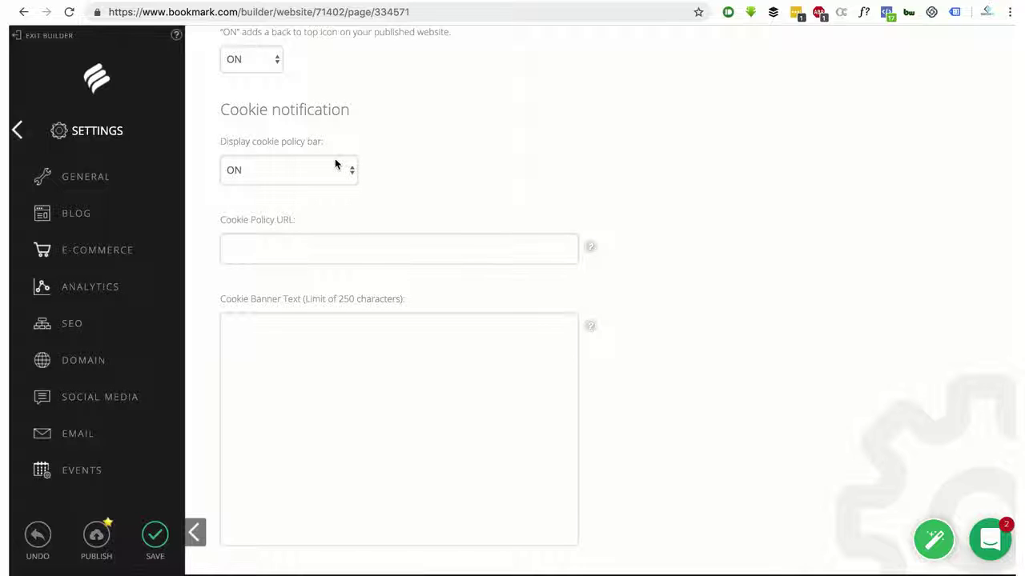
scroll(413, 232, "down", 3)
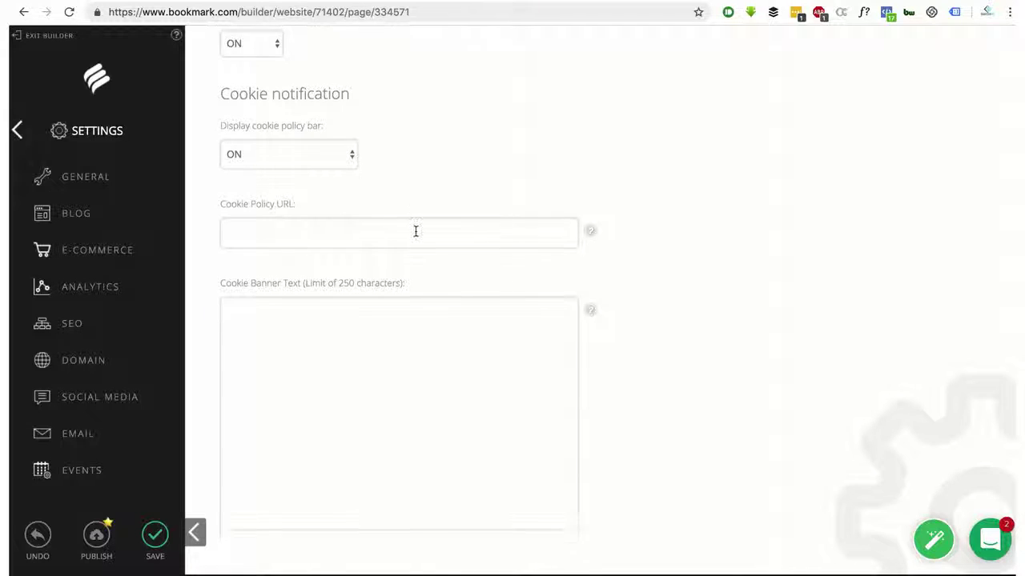
scroll(414, 229, "up", 10)
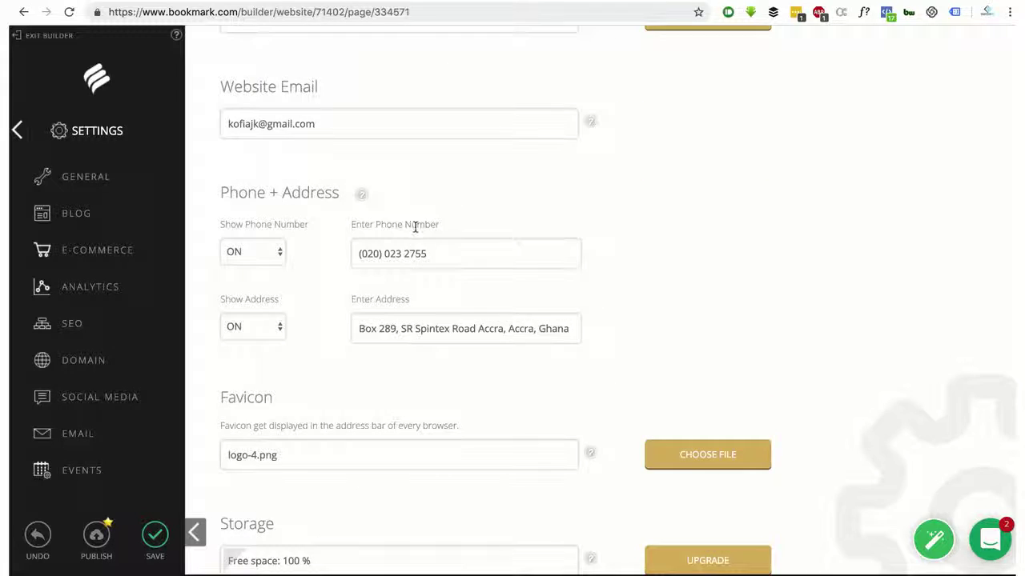
scroll(414, 228, "down", 8)
left_click(283, 202)
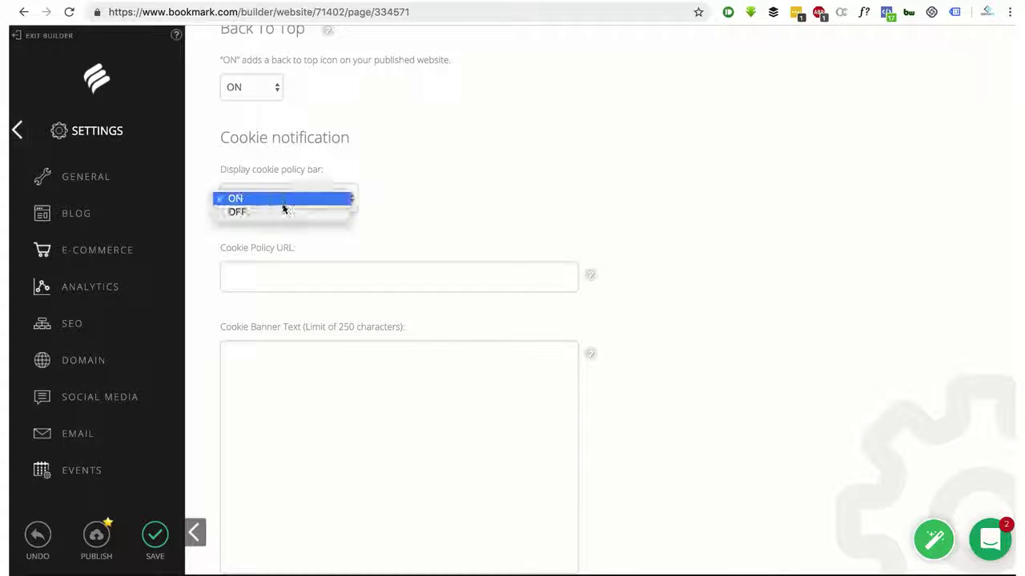
left_click(286, 212)
scroll(402, 245, "up", 5)
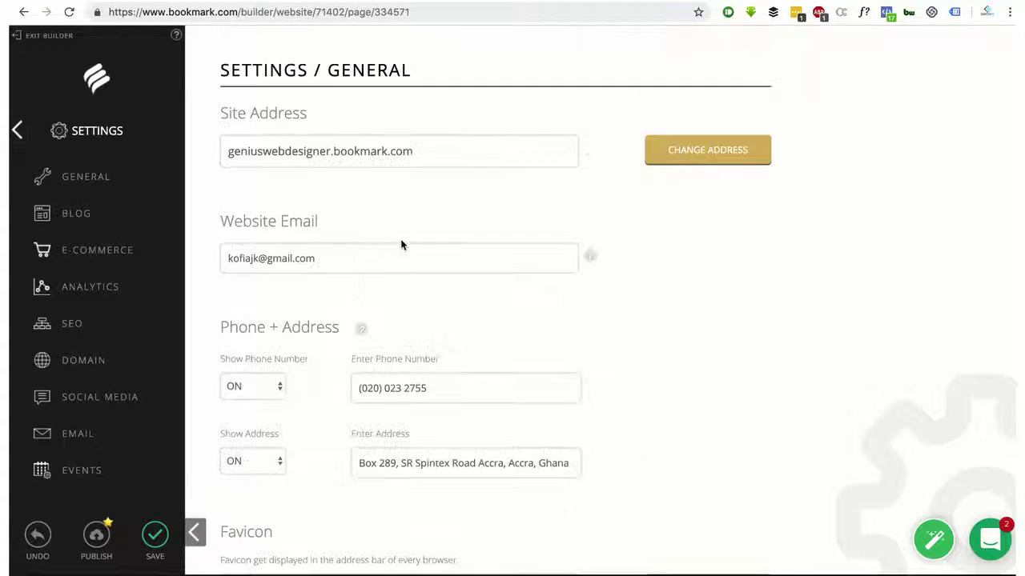
scroll(401, 245, "down", 7)
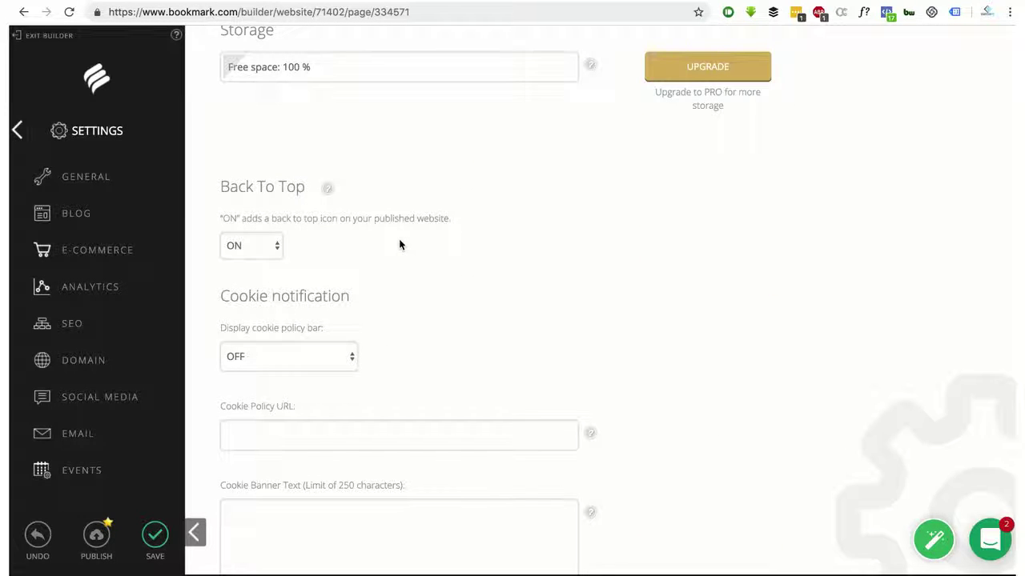
Look through the blog's three articles and single category, then return to the homepage preview
left_click(81, 217)
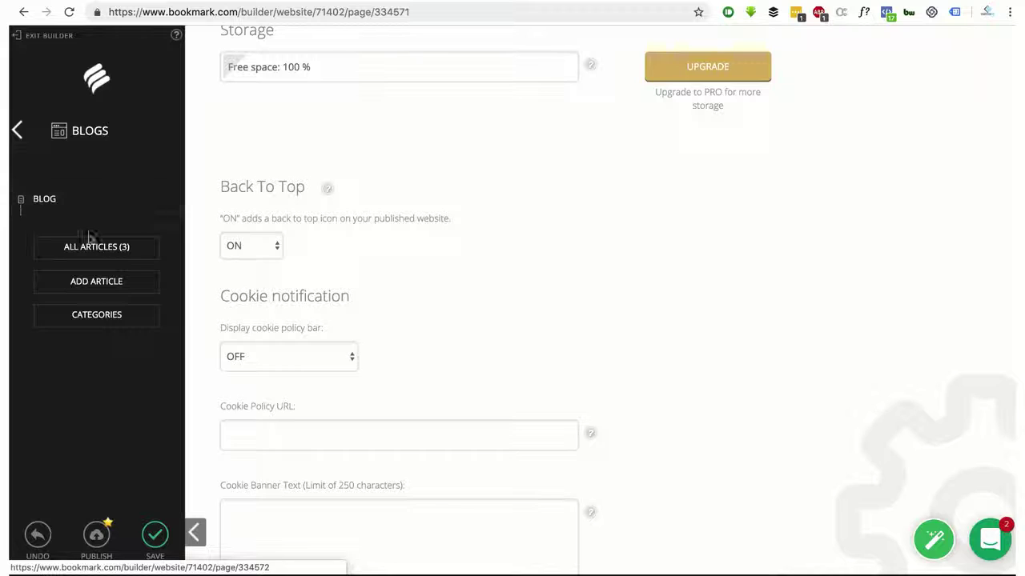
left_click(92, 255)
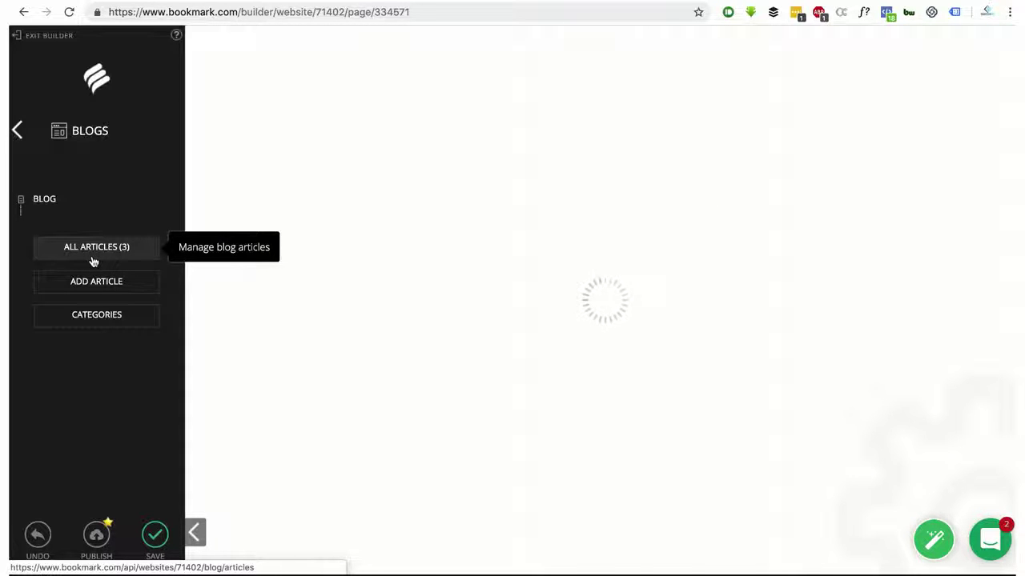
scroll(465, 281, "down", 1)
scroll(465, 280, "up", 1)
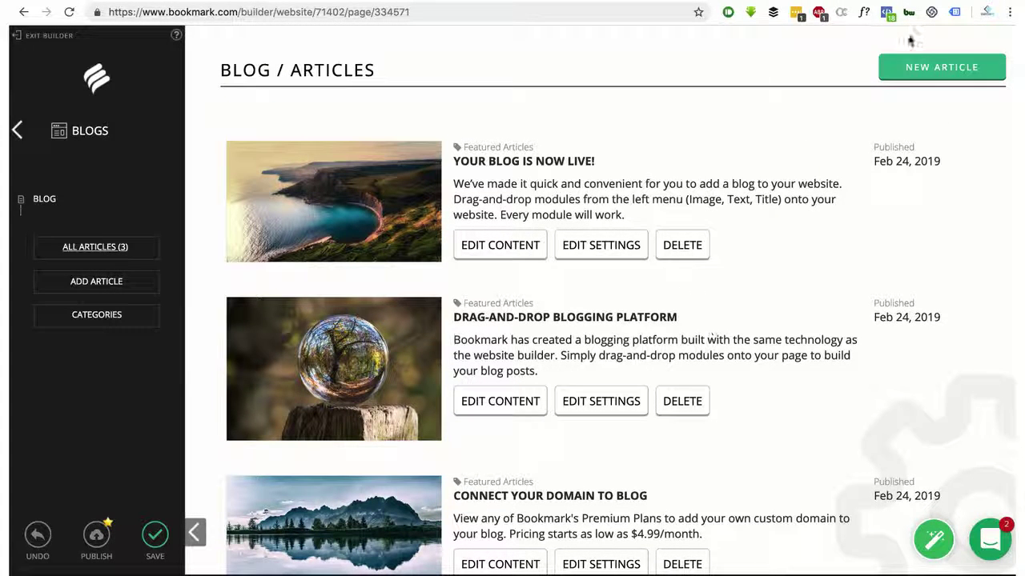
left_click(92, 318)
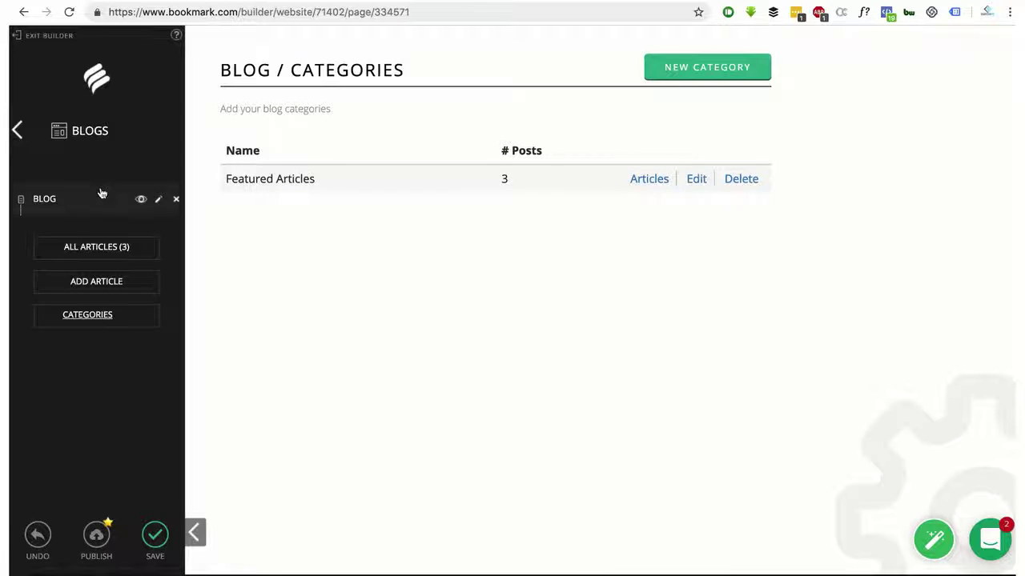
left_click(81, 255)
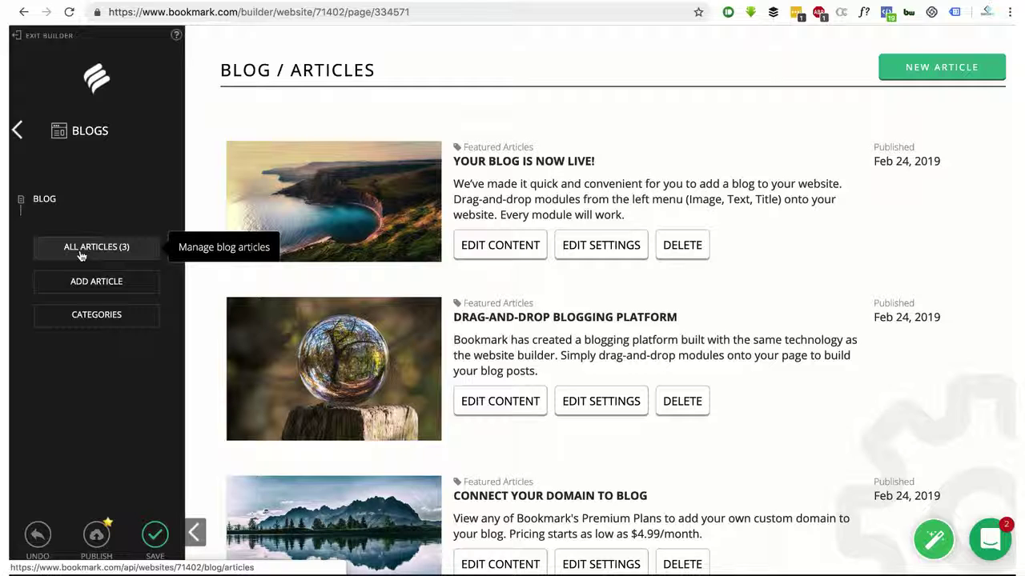
scroll(438, 389, "down", 1)
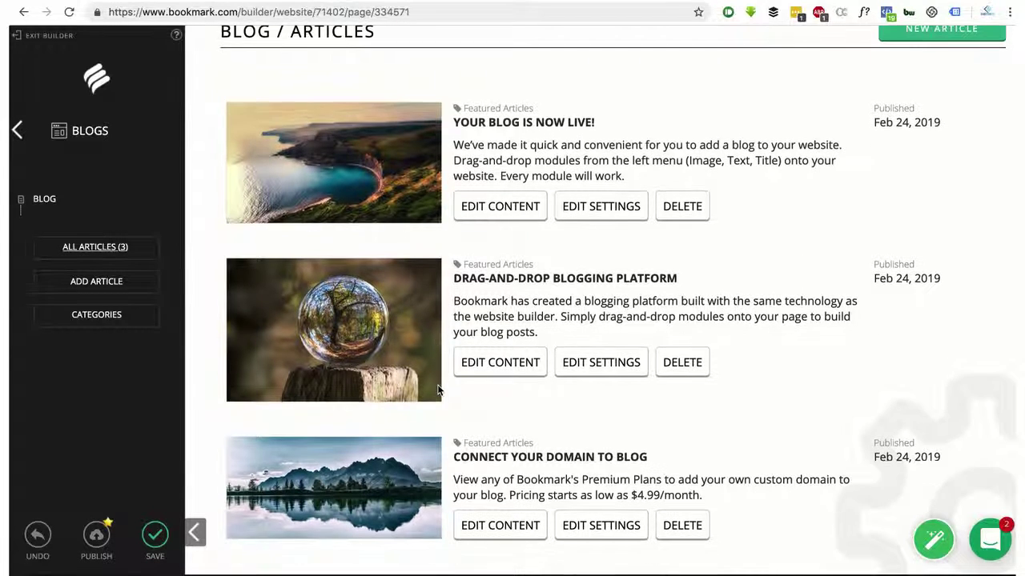
scroll(438, 390, "up", 1)
left_click(19, 136)
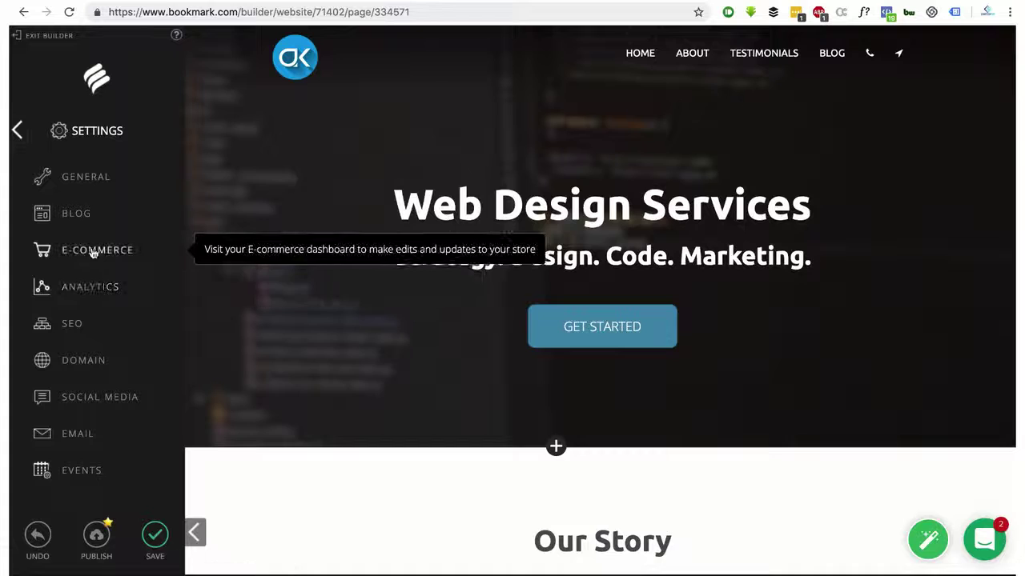
Open the store dashboard and enter the first product, Pen, priced at $2
left_click(93, 251)
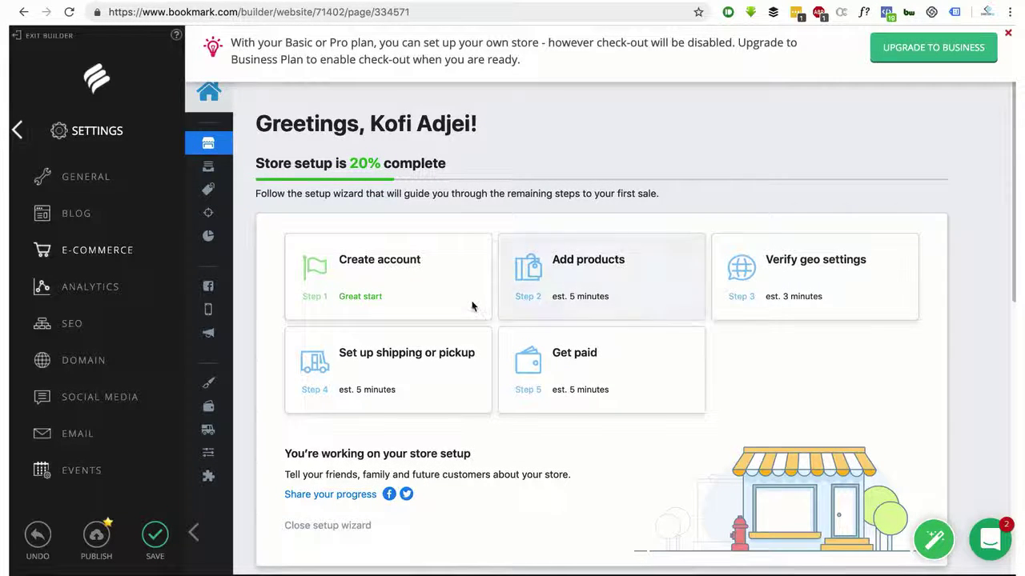
scroll(747, 274, "down", 5)
scroll(747, 274, "up", 5)
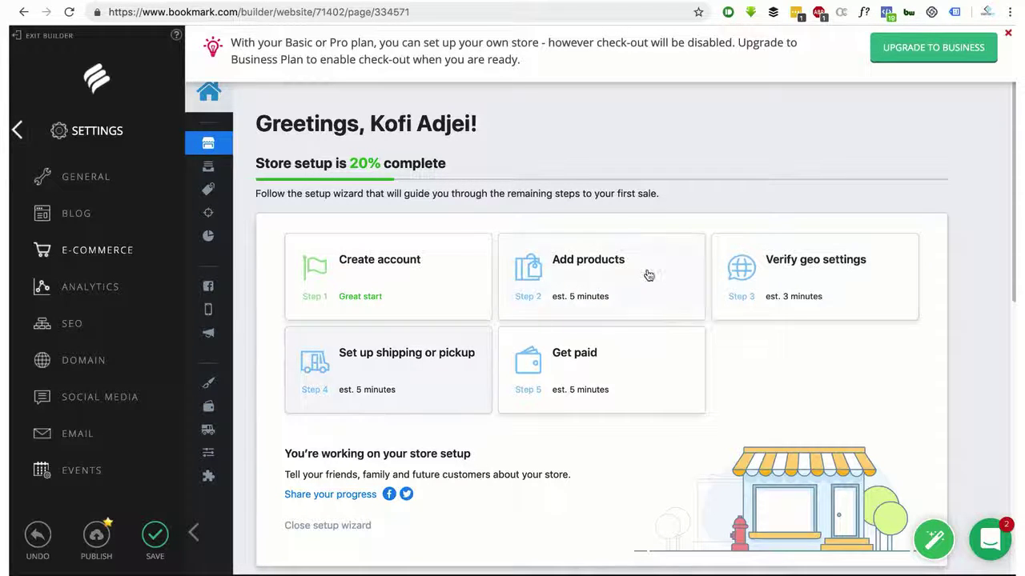
left_click(594, 268)
left_click(594, 264)
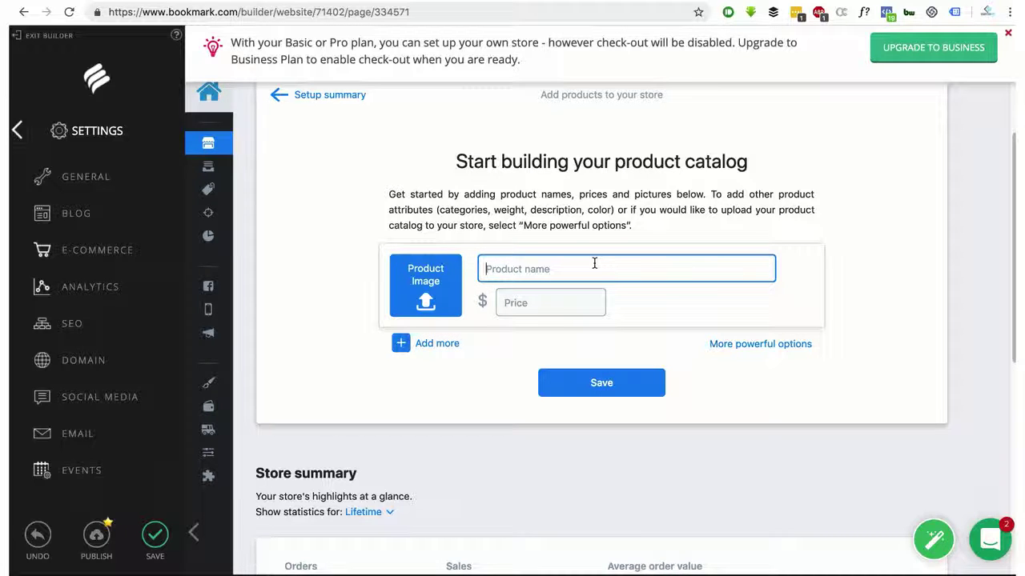
type("Pen")
left_click(563, 303)
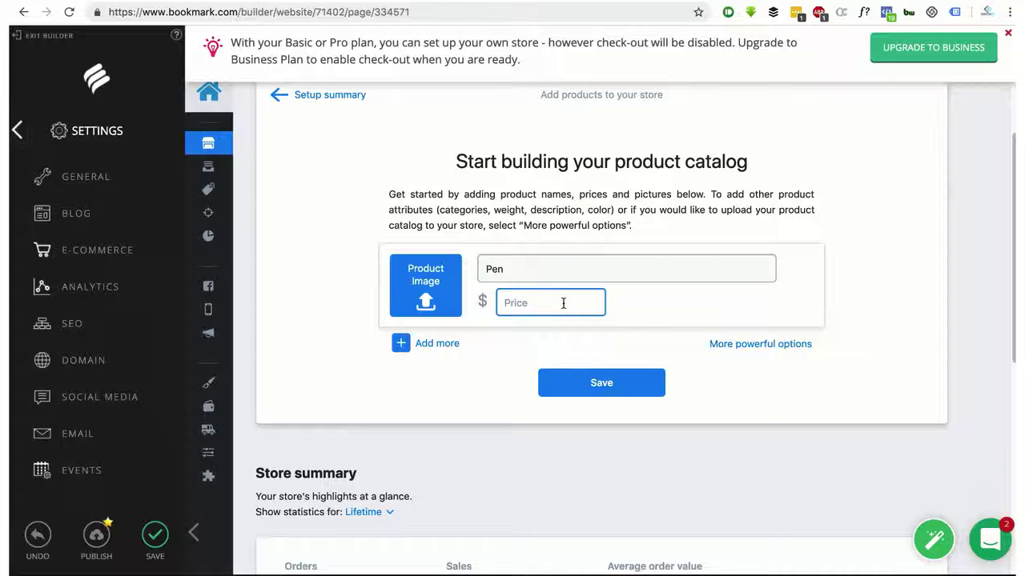
type("2")
Add two more product rows: Pencil at $1 and Book at $5
left_click(432, 345)
left_click(538, 360)
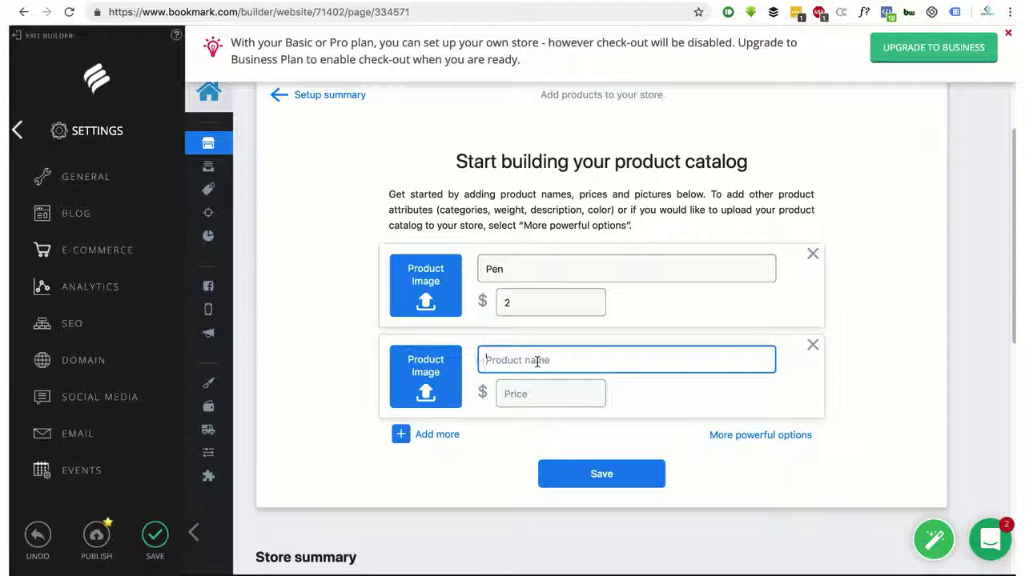
type("Pen")
type("cil")
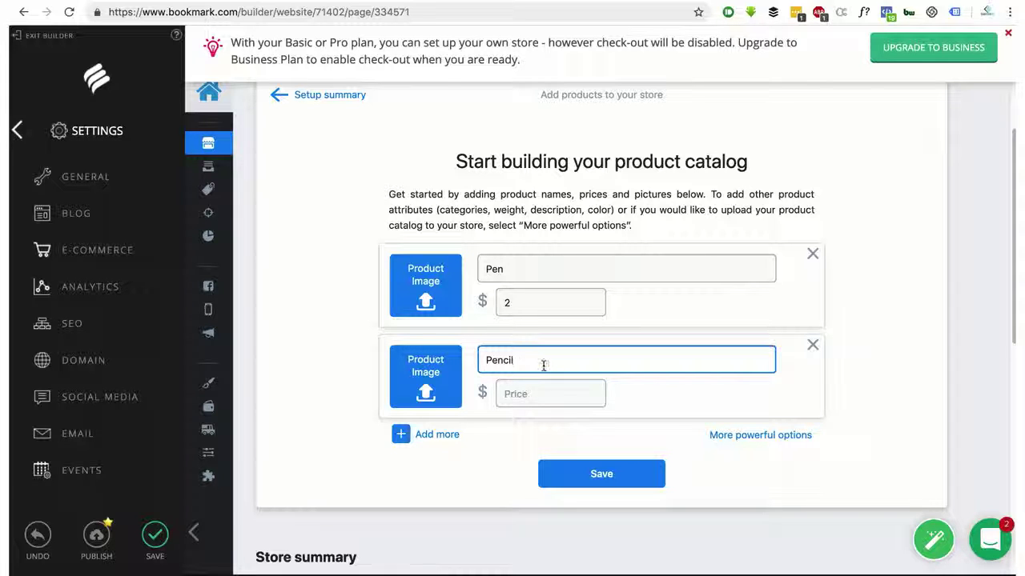
left_click(520, 394)
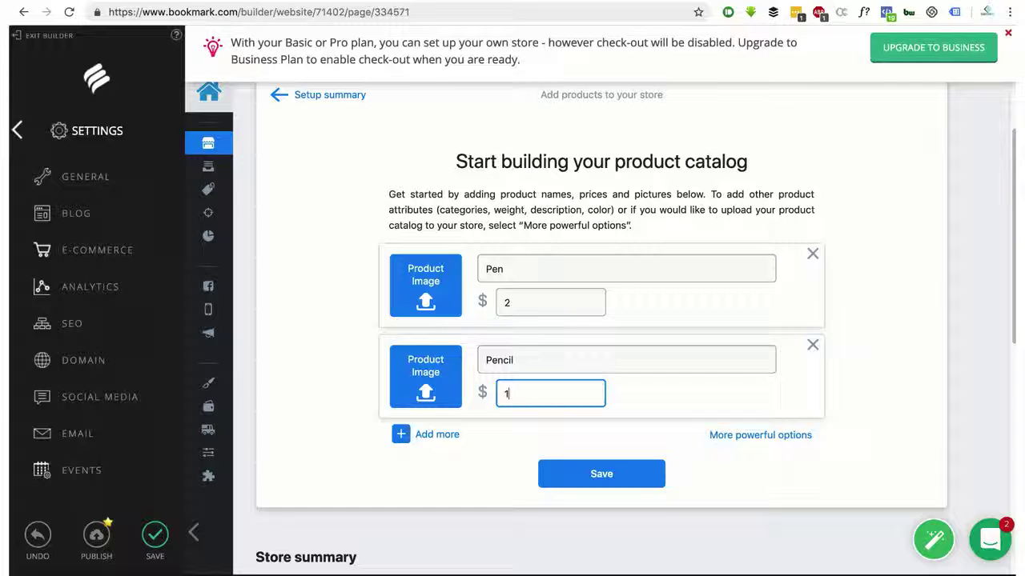
left_click(426, 433)
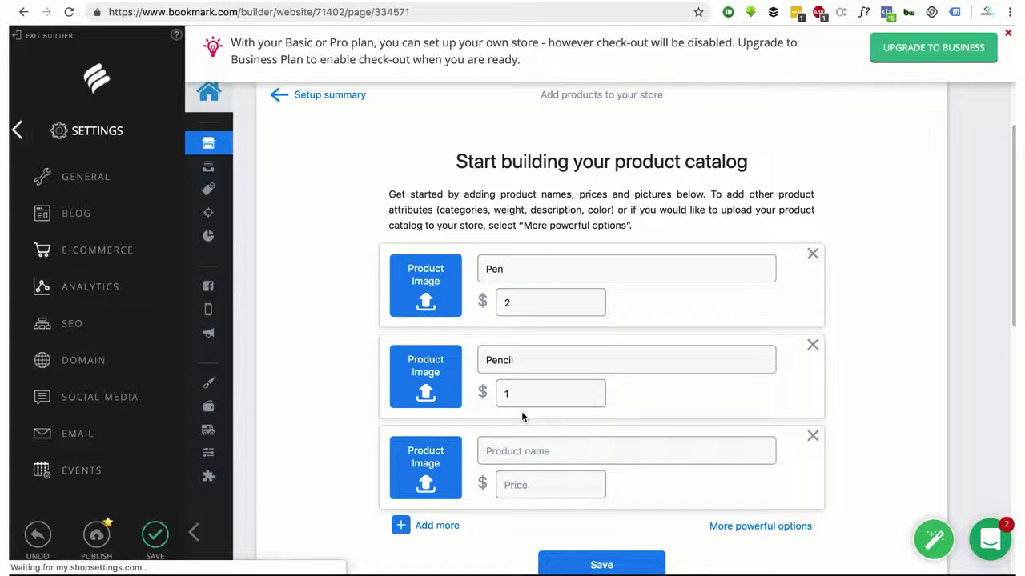
left_click(556, 445)
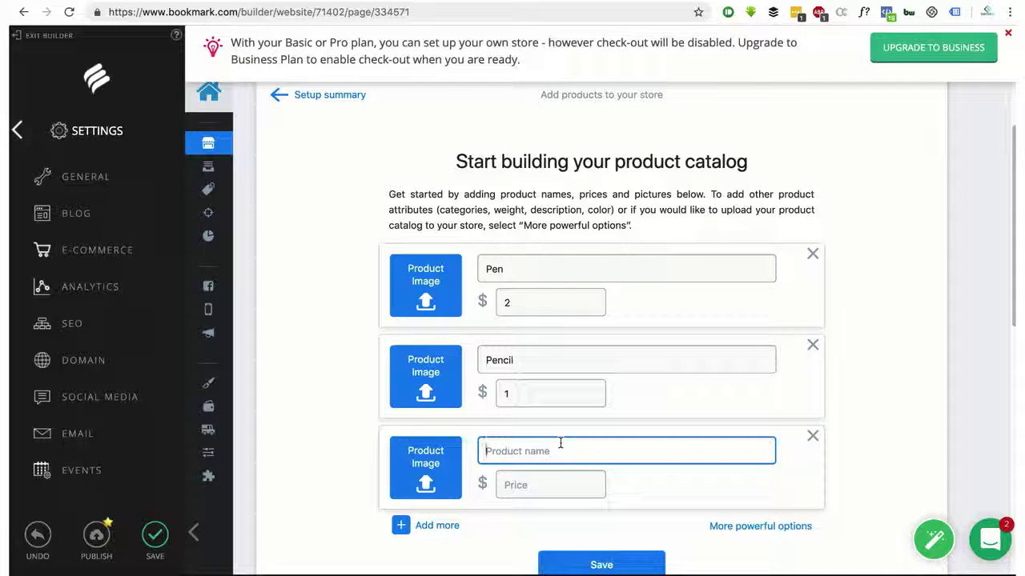
type("Book")
left_click(585, 481)
type("5")
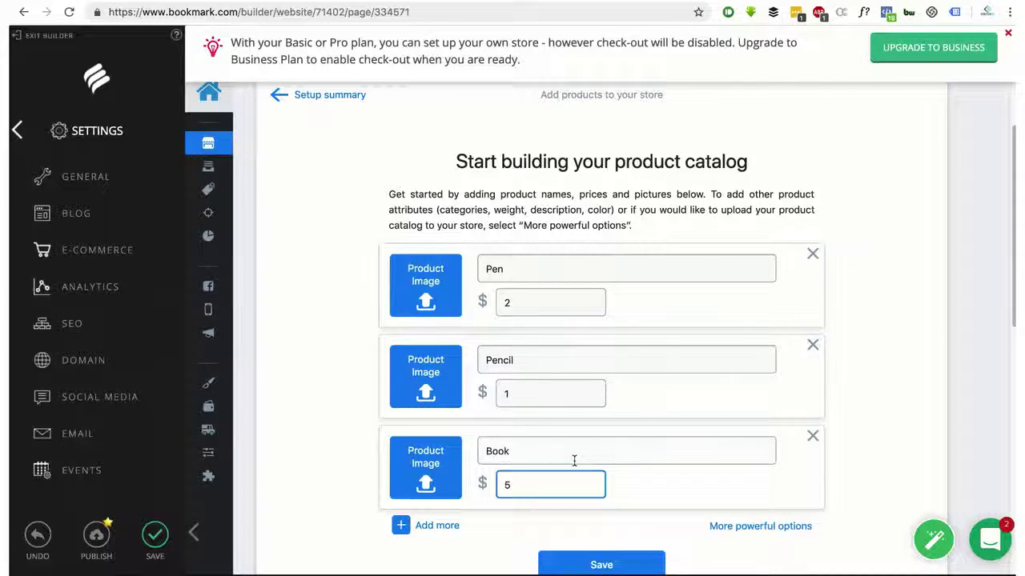
Save the three new products to the store catalog
scroll(574, 462, "down", 5)
scroll(616, 272, "up", 1)
left_click(613, 221)
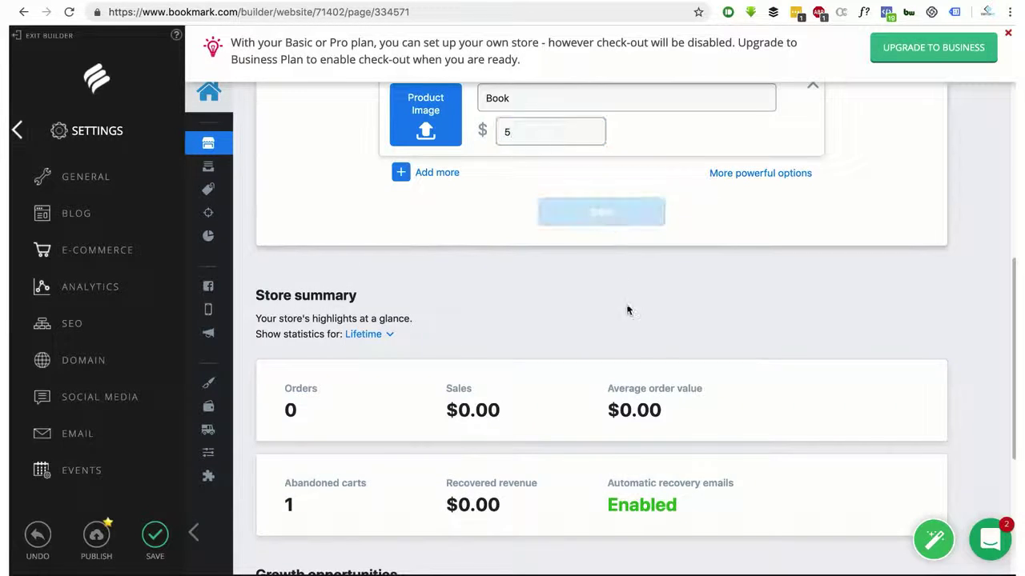
scroll(630, 320, "down", 2)
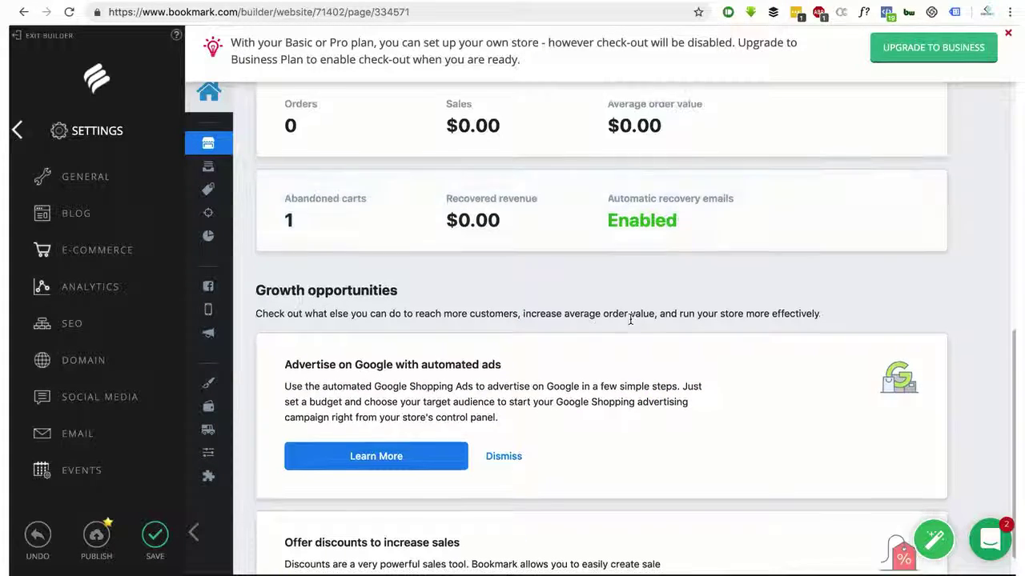
scroll(631, 321, "down", 3)
scroll(629, 323, "up", 10)
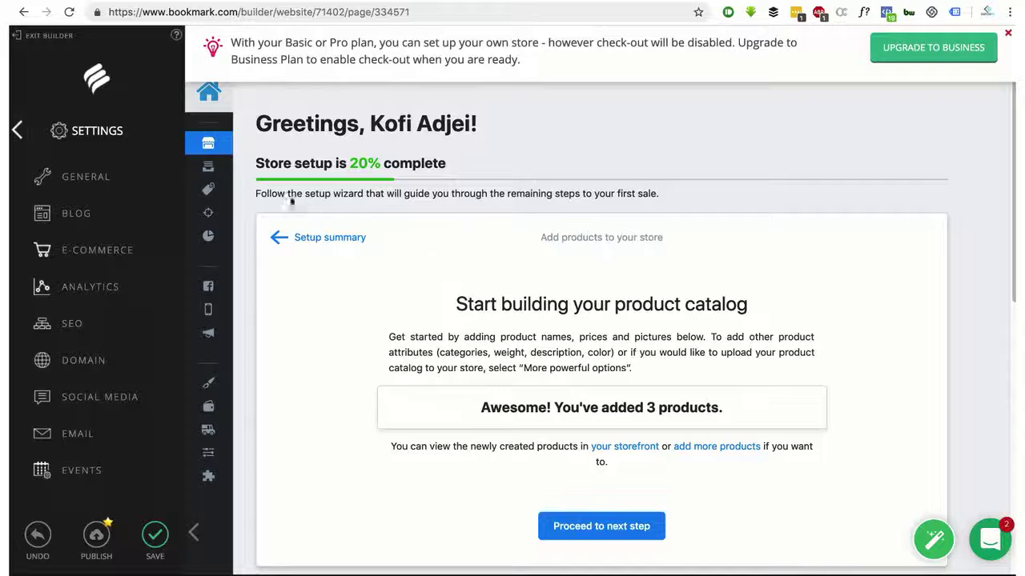
mouse_move(208, 178)
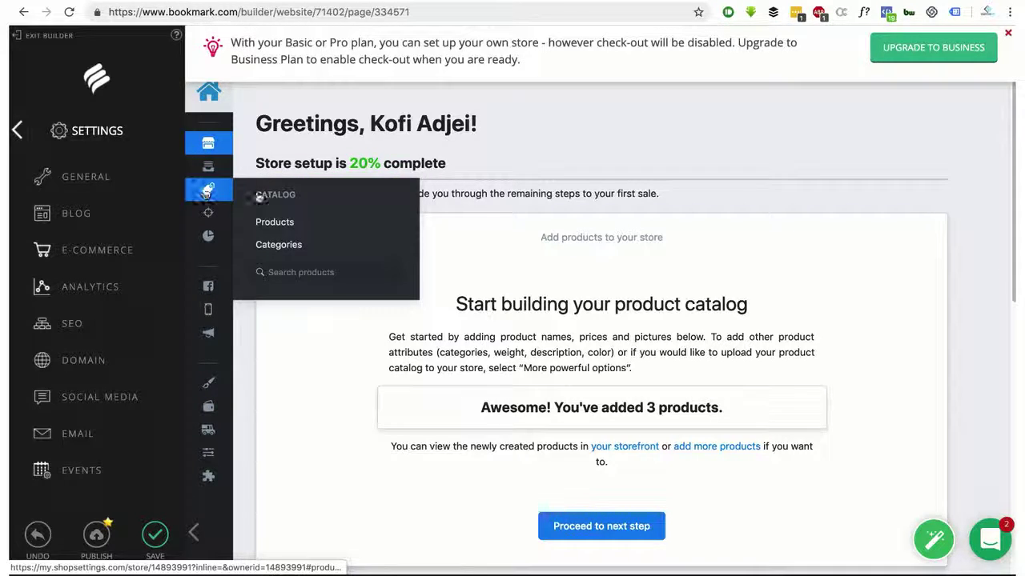
mouse_move(211, 221)
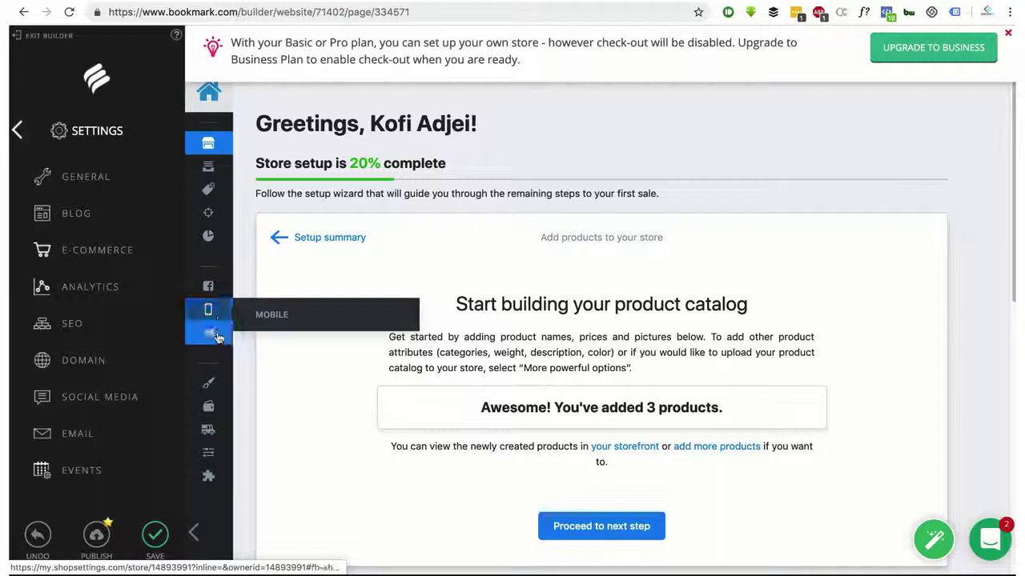
mouse_move(217, 337)
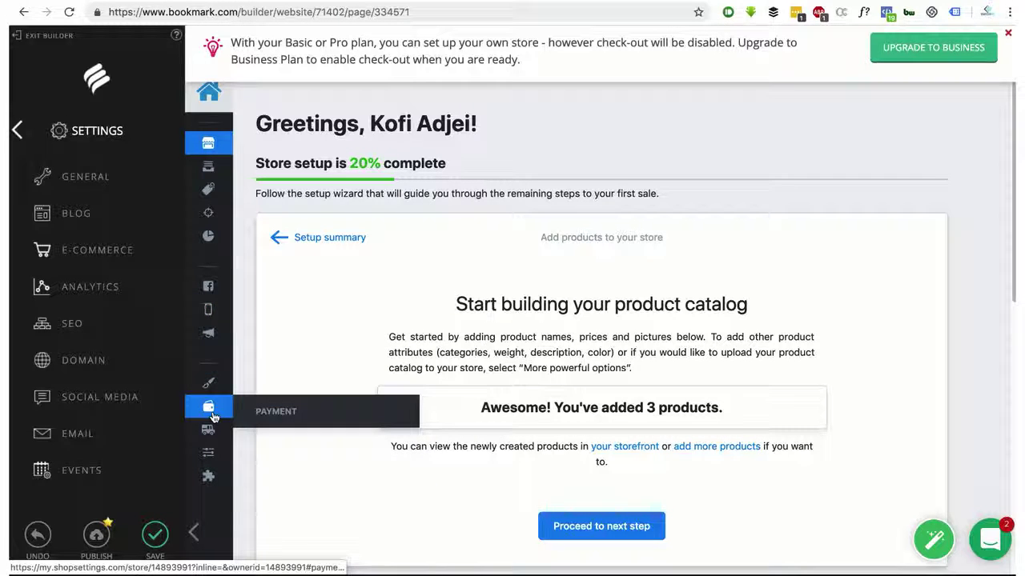
mouse_move(208, 476)
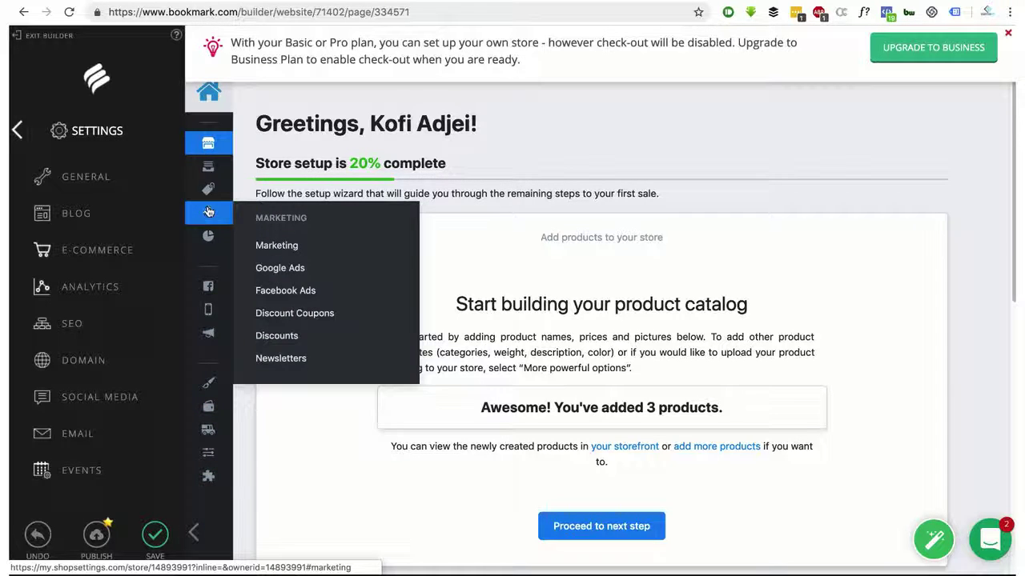
Open the store's Products list and scroll through all 11 products, including Book, Pen and Pencil
left_click(269, 221)
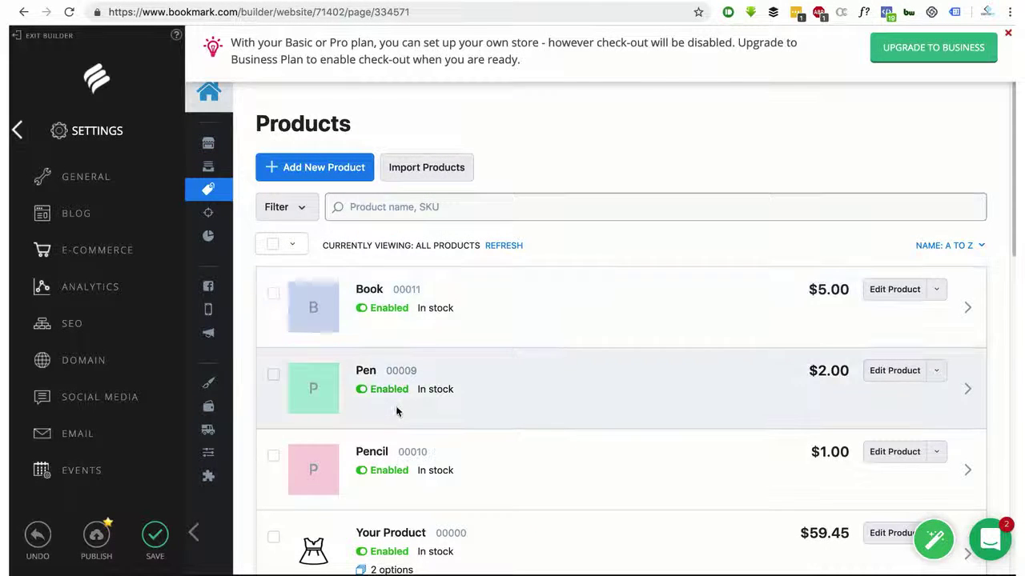
scroll(397, 412, "down", 5)
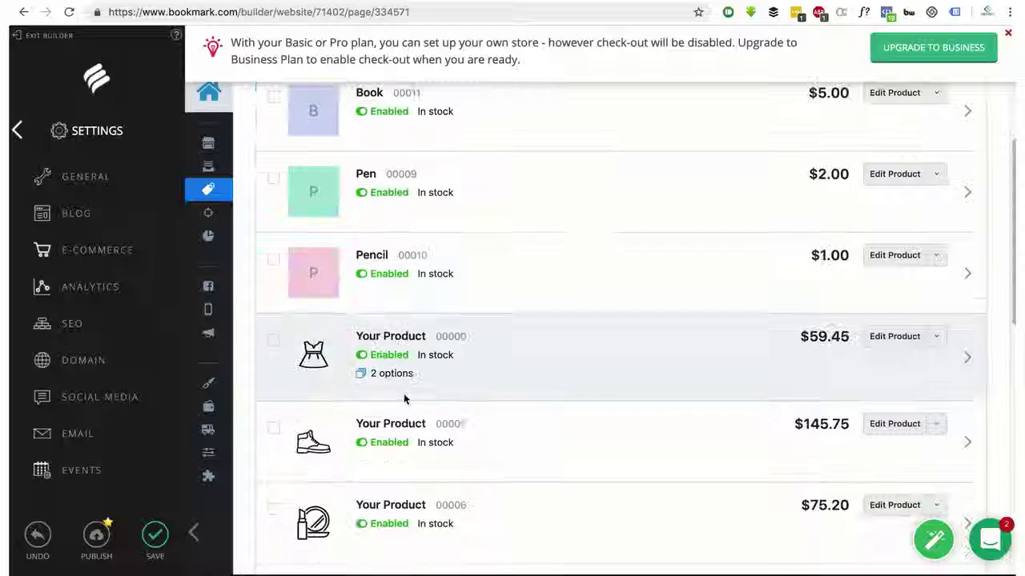
scroll(691, 403, "down", 6)
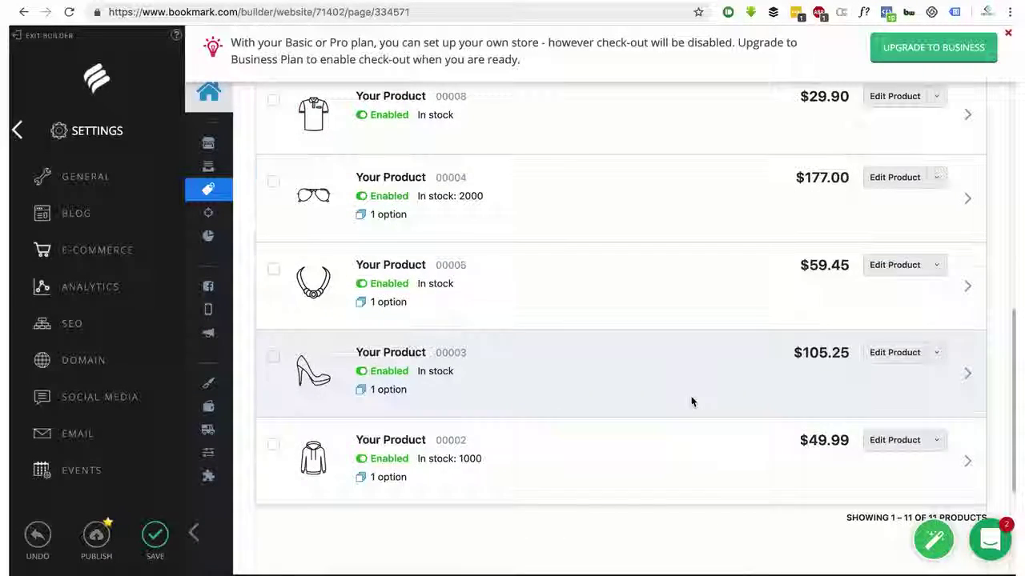
scroll(691, 402, "up", 10)
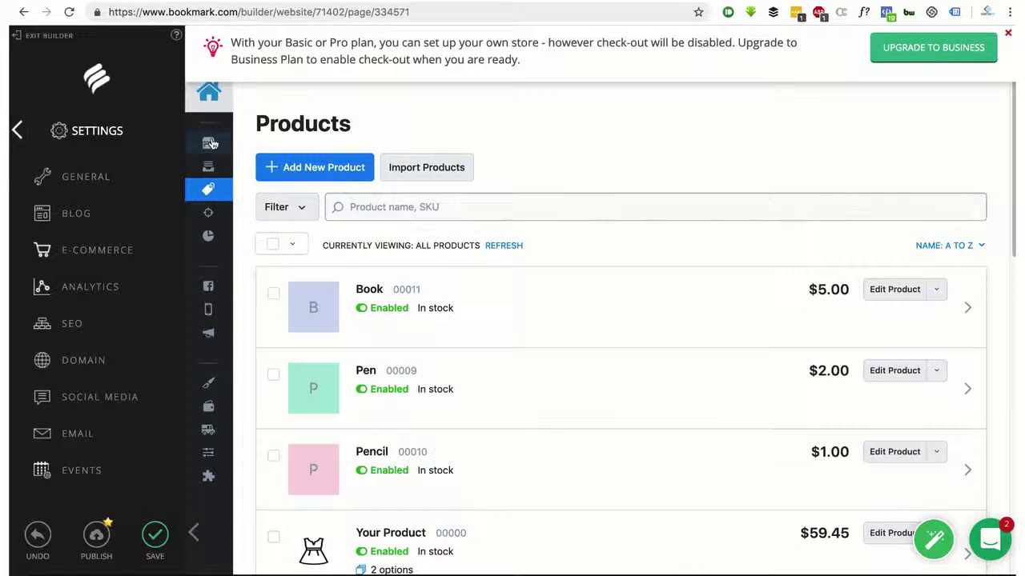
Return to the store dashboard, dismiss the upgrade-to-business banner, and go to the store's General Settings
left_click(210, 143)
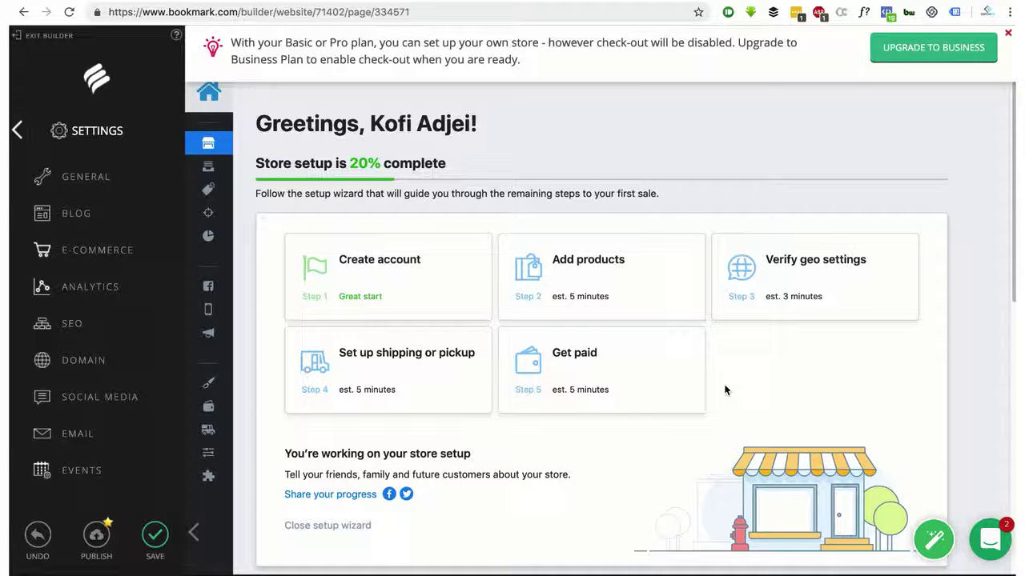
scroll(725, 390, "down", 4)
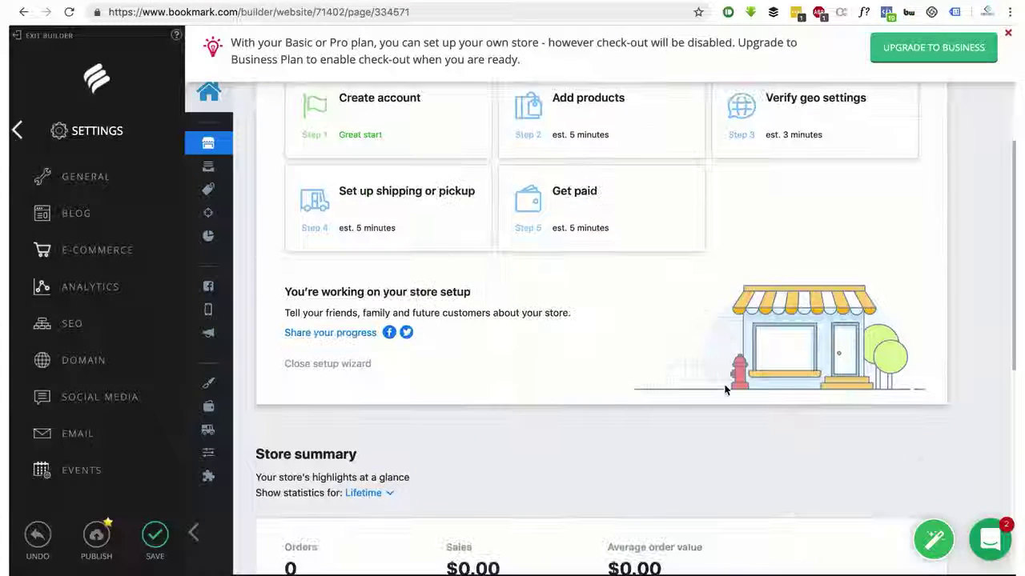
scroll(725, 390, "up", 2)
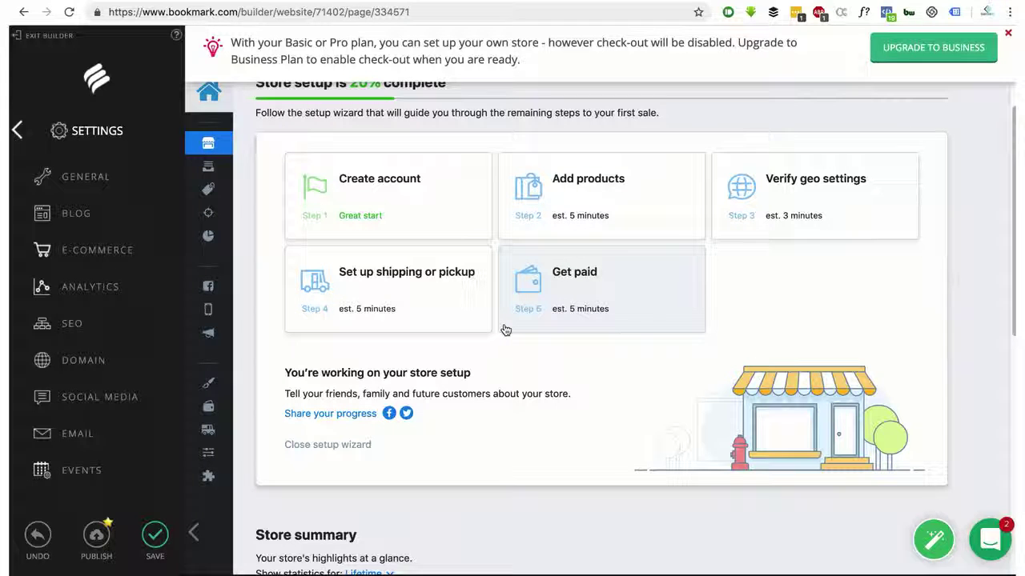
scroll(505, 329, "up", 2)
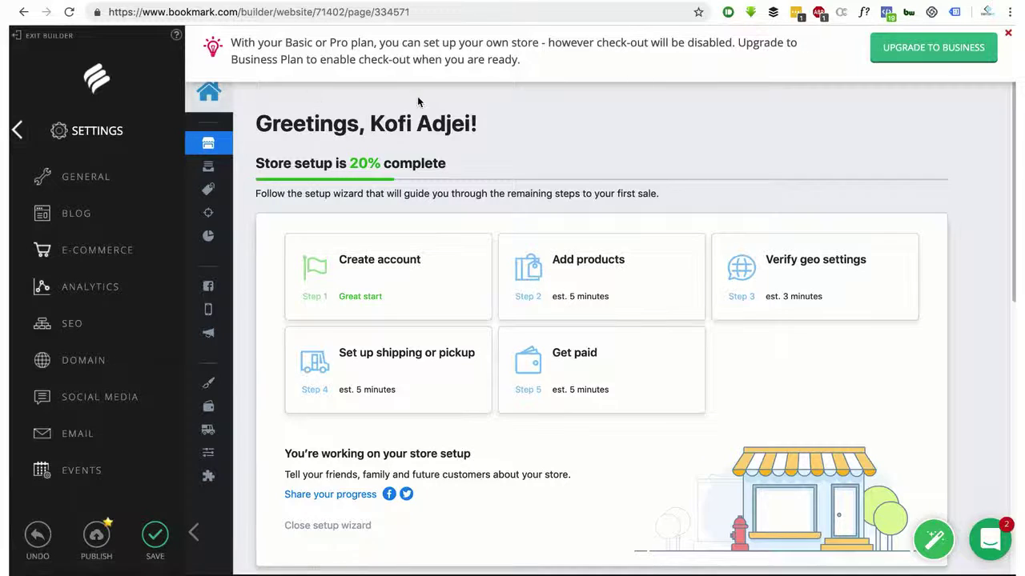
left_click(1009, 37)
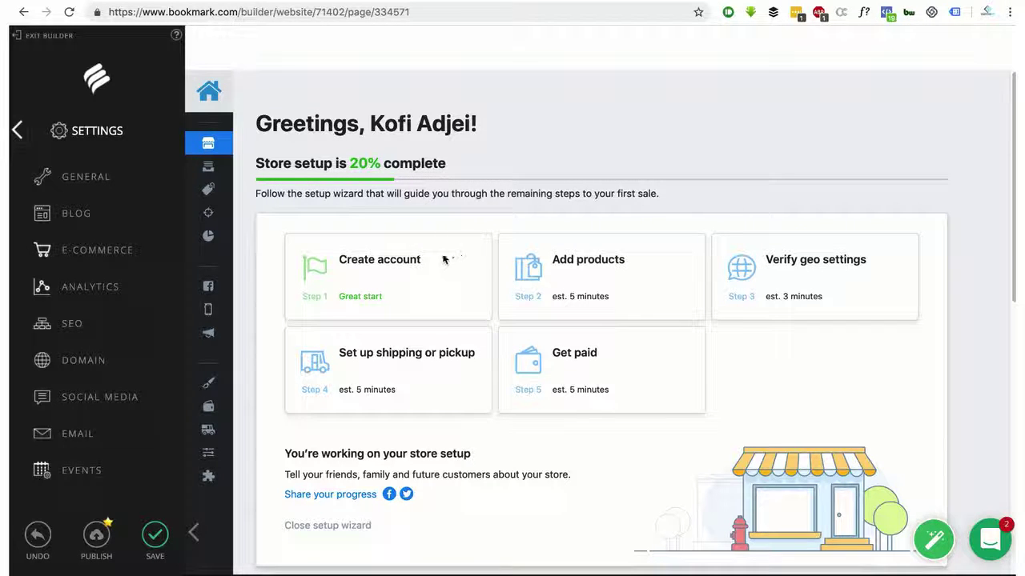
scroll(443, 258, "down", 9)
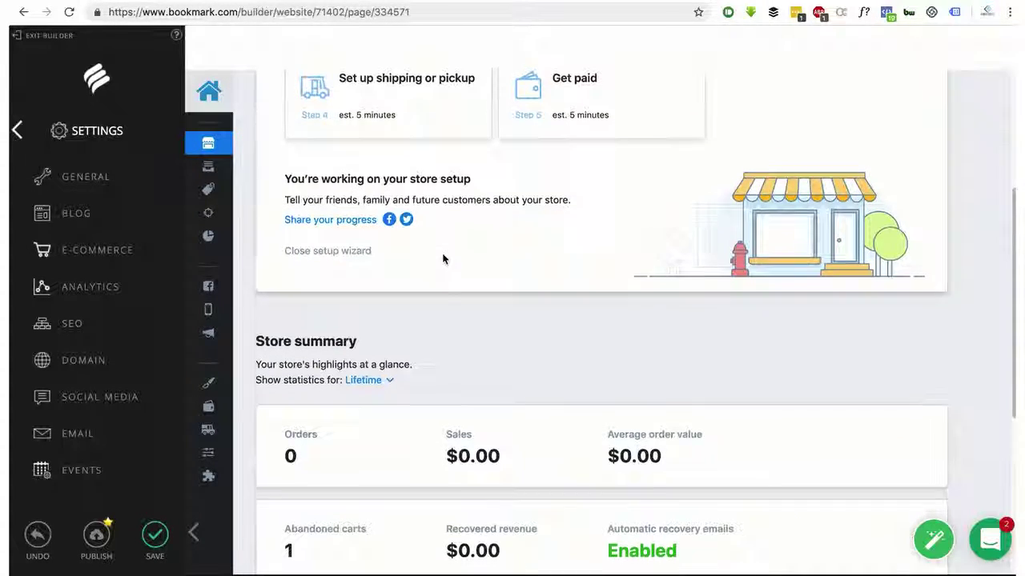
scroll(443, 258, "down", 2)
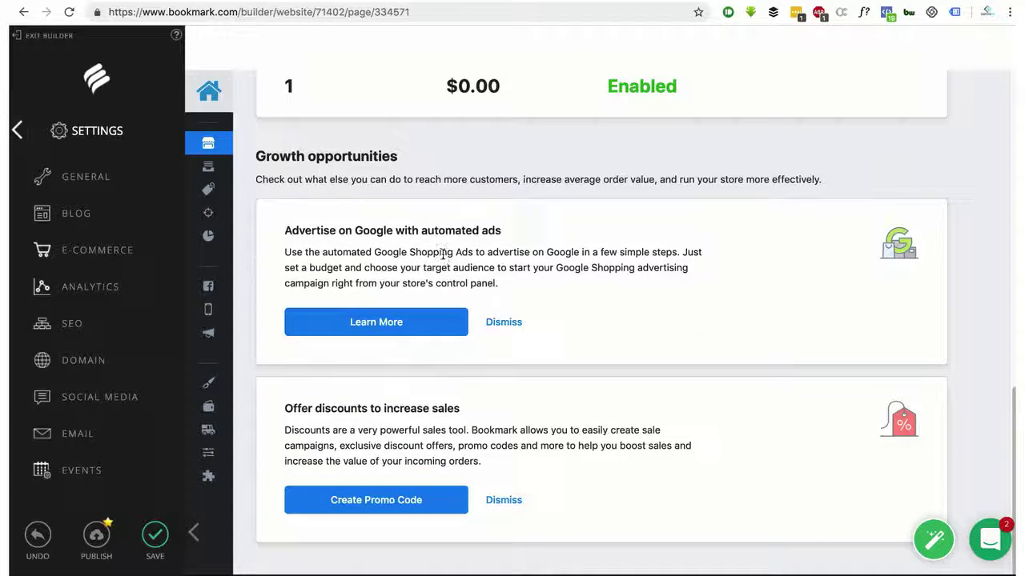
left_click(209, 455)
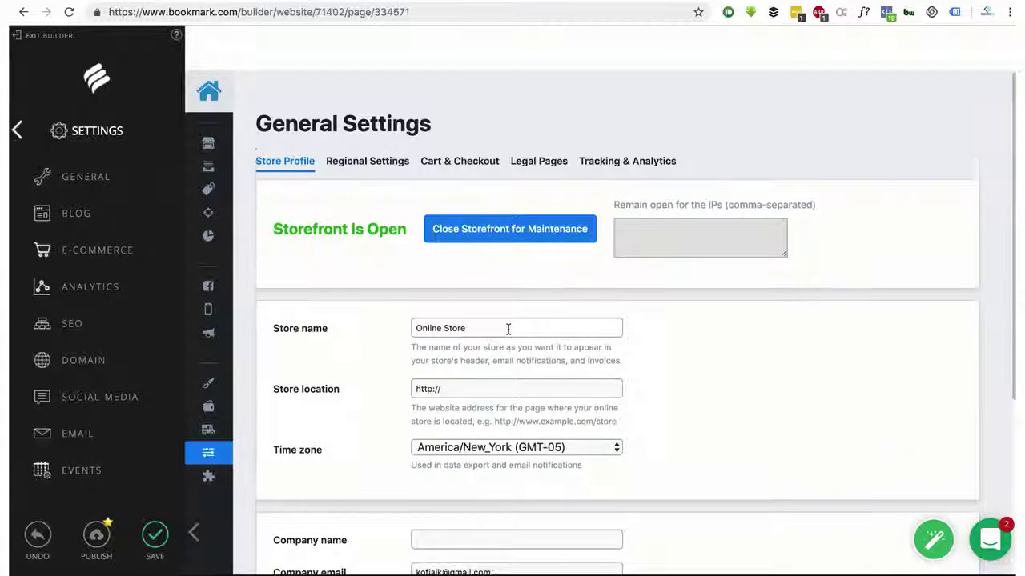
Scroll down the store General Settings to view the profile and company address fields
scroll(504, 330, "down", 5)
scroll(507, 334, "down", 4)
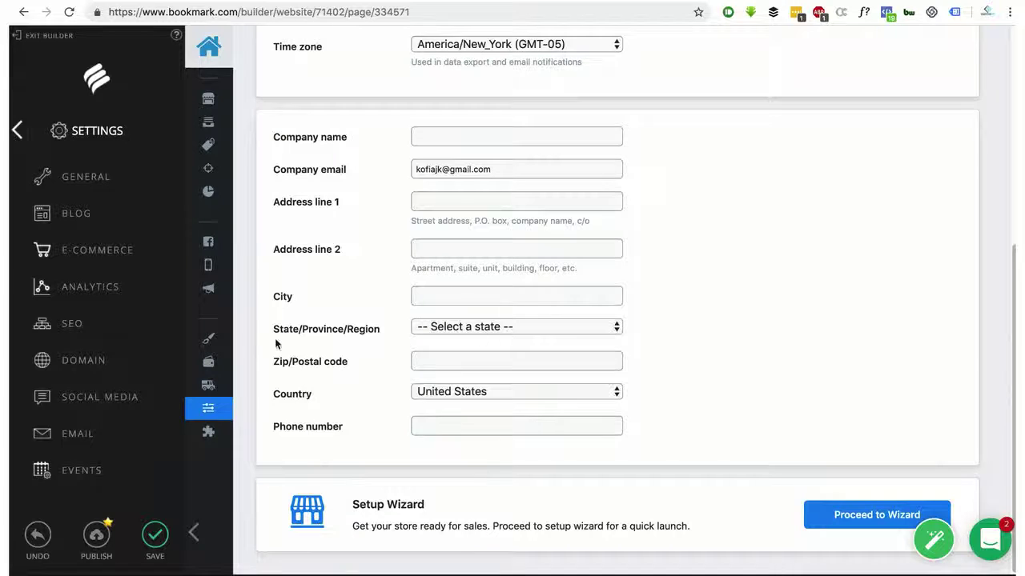
Open the site's analytics dashboard and scroll through its overview
left_click(90, 290)
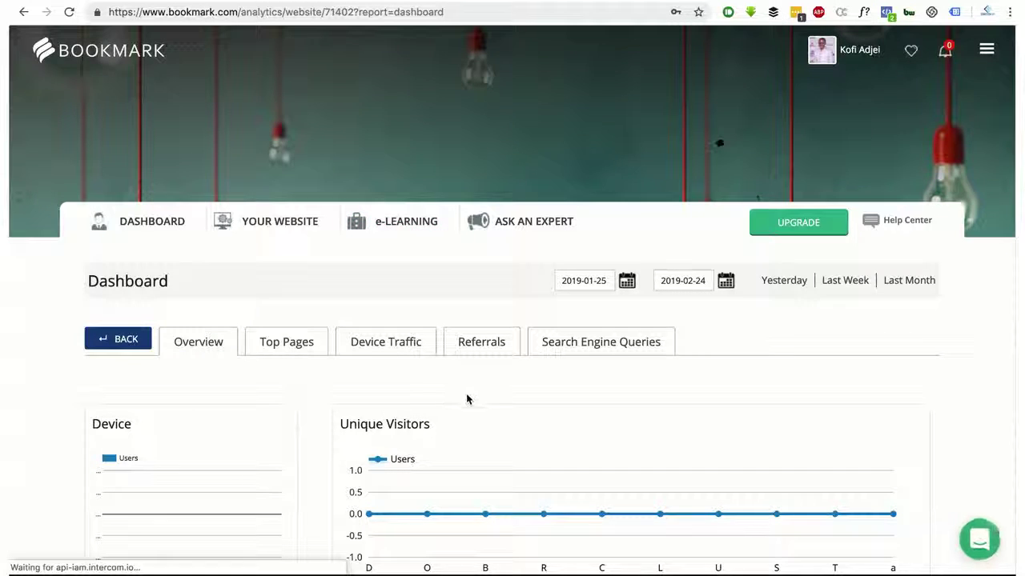
scroll(476, 395, "down", 1)
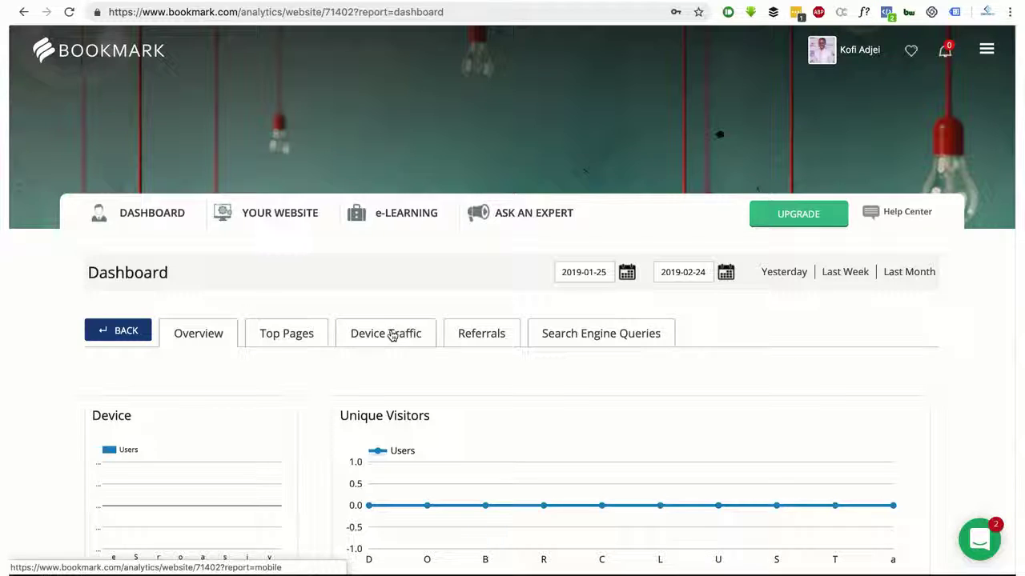
scroll(606, 354, "down", 5)
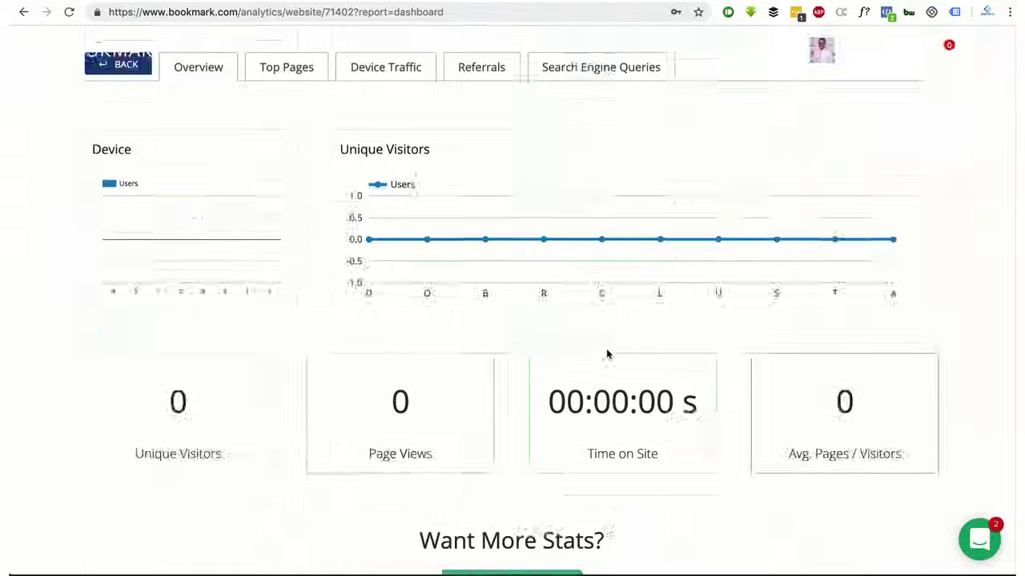
scroll(606, 355, "up", 1)
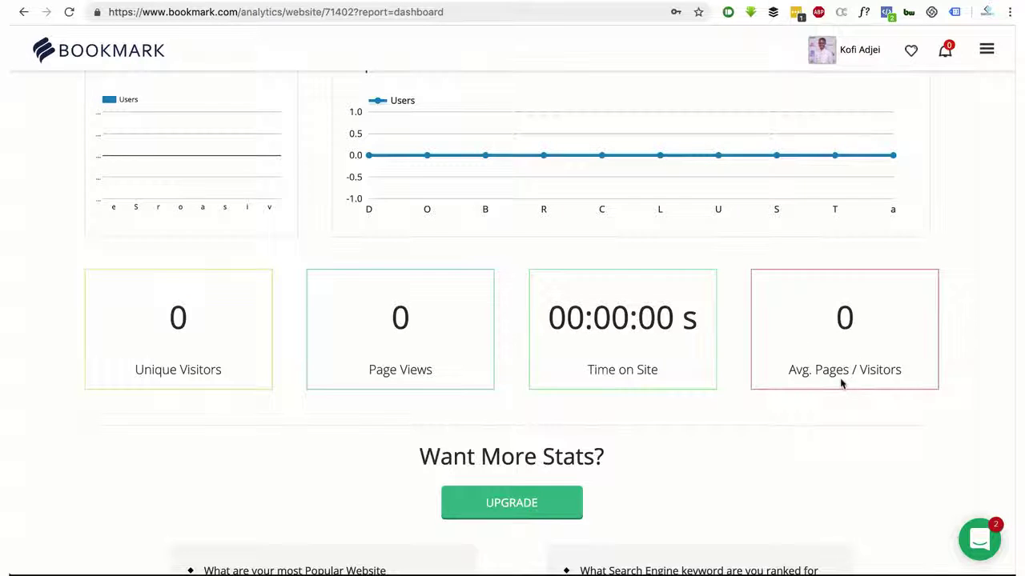
scroll(840, 378, "down", 1)
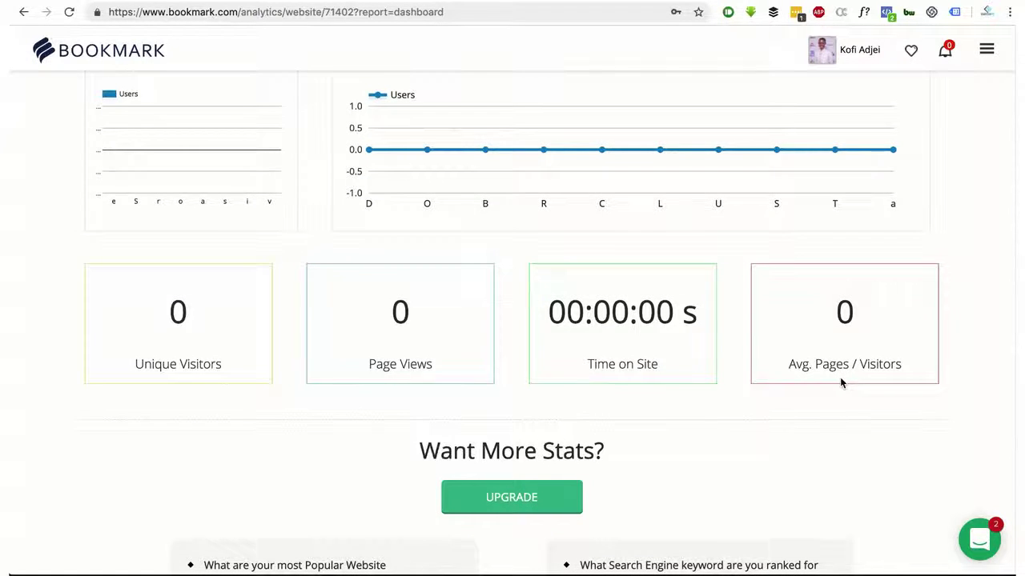
scroll(841, 382, "down", 5)
scroll(841, 382, "up", 1)
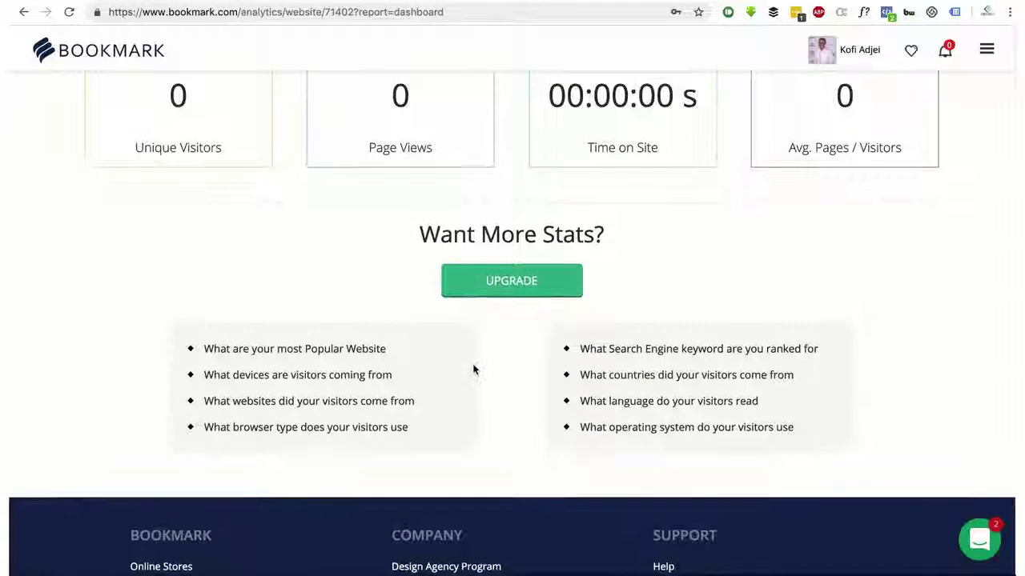
scroll(632, 320, "up", 5)
scroll(632, 321, "up", 1)
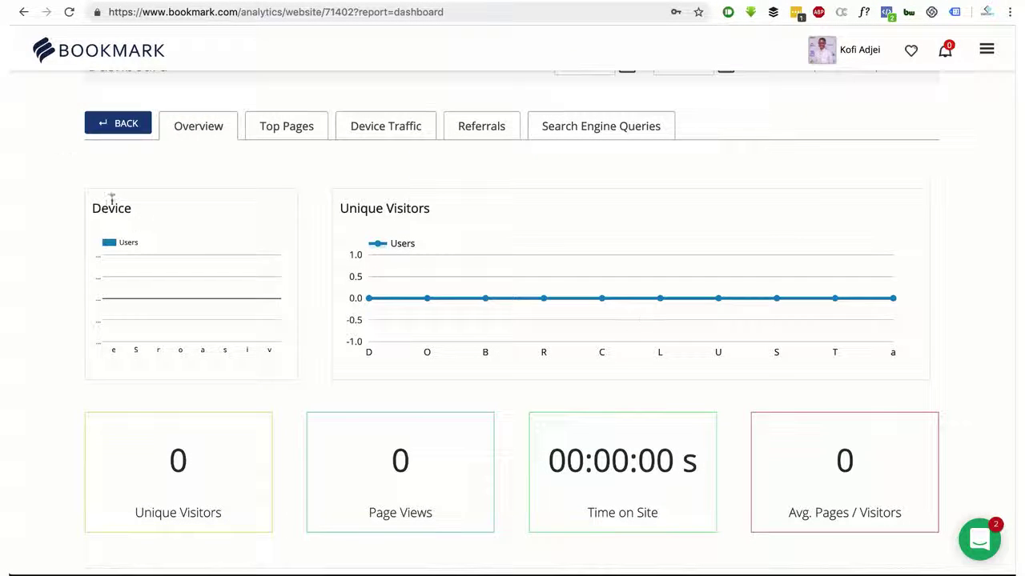
Check the Top Pages, Device Traffic and Search Engine Queries reports, then head back to the builder
left_click(278, 130)
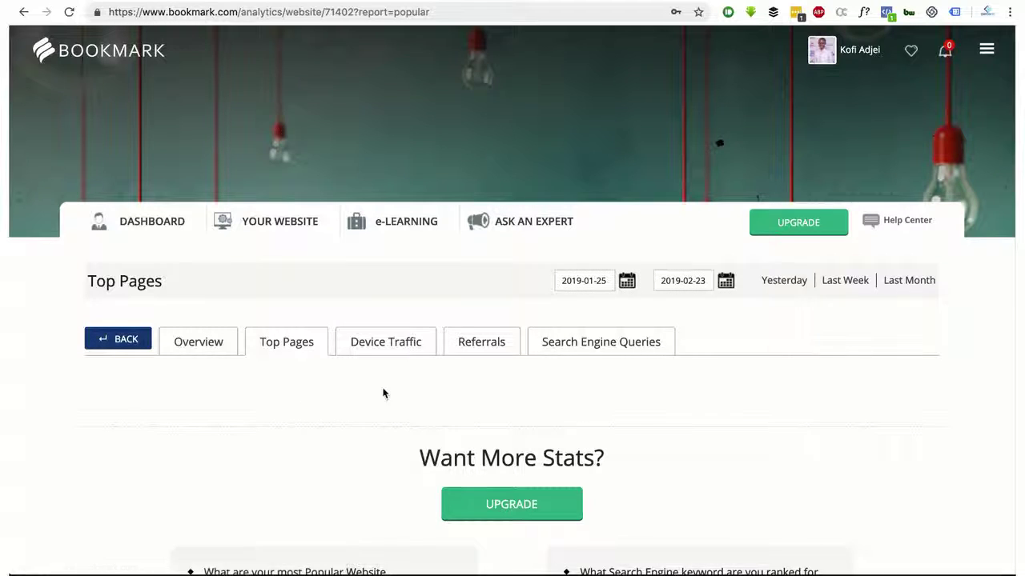
left_click(389, 349)
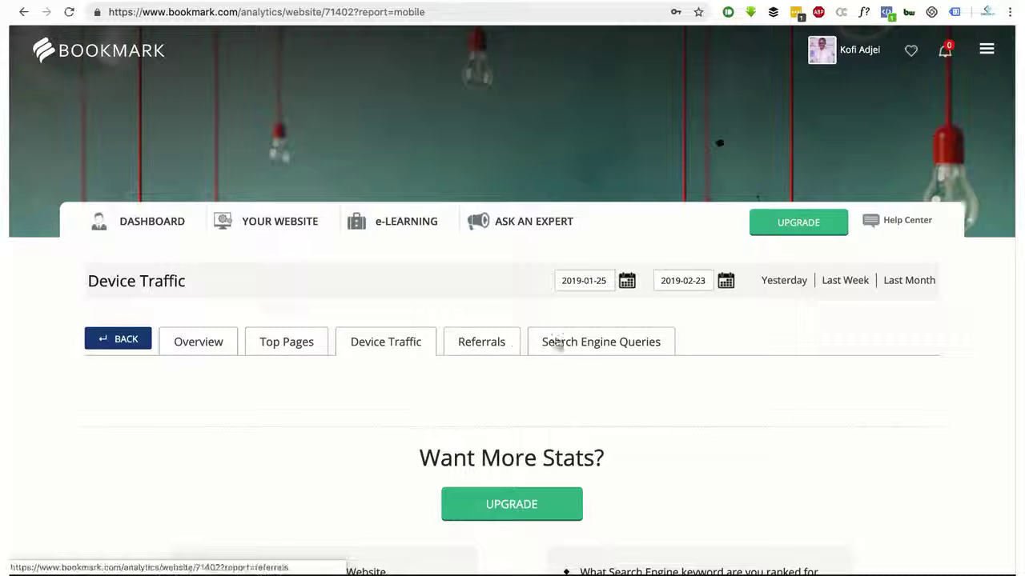
left_click(614, 350)
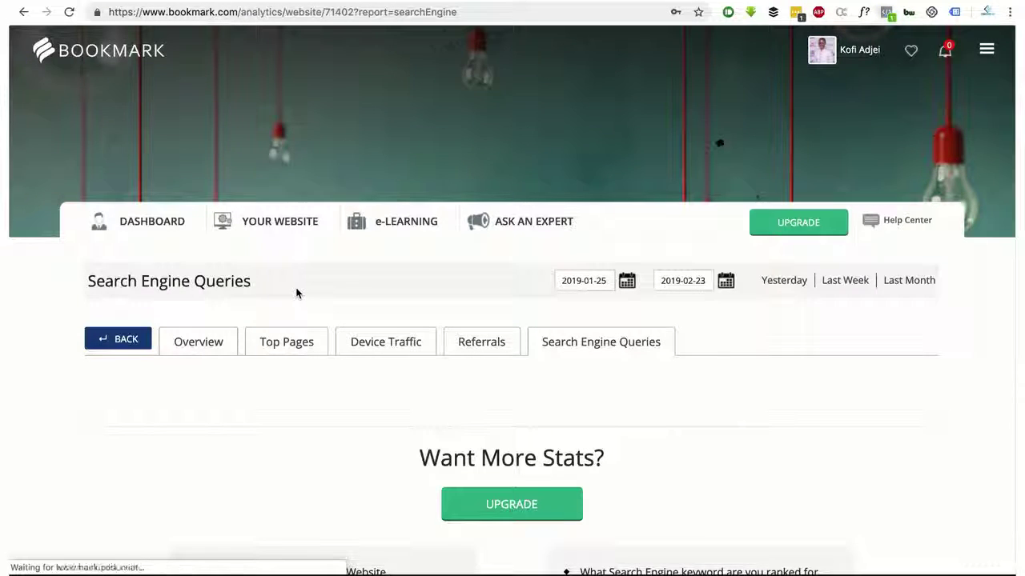
left_click_drag(24, 14, 49, 99)
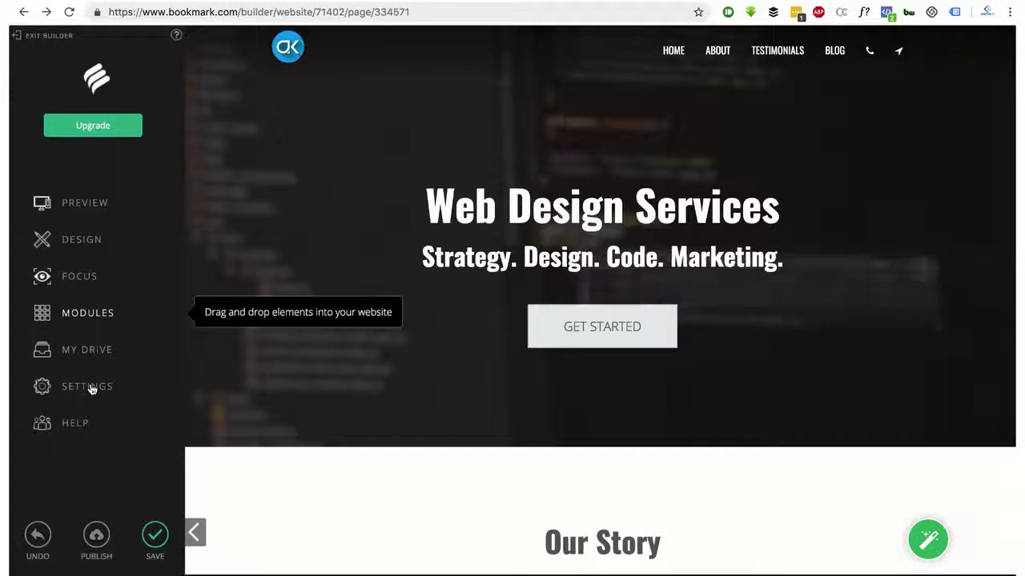
Open the SEO settings and read the Search Engine Optimization help tip
left_click(89, 387)
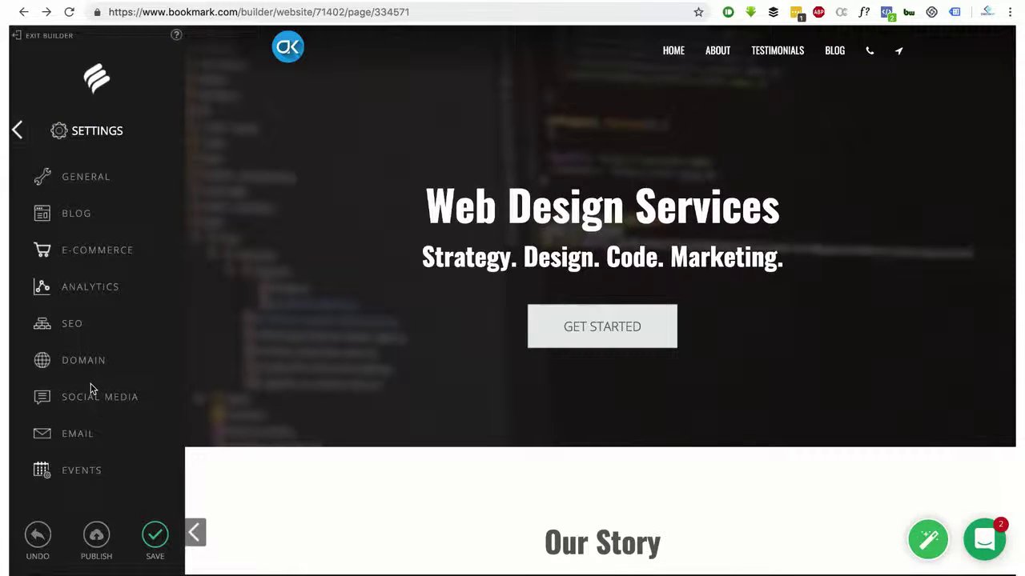
left_click(71, 325)
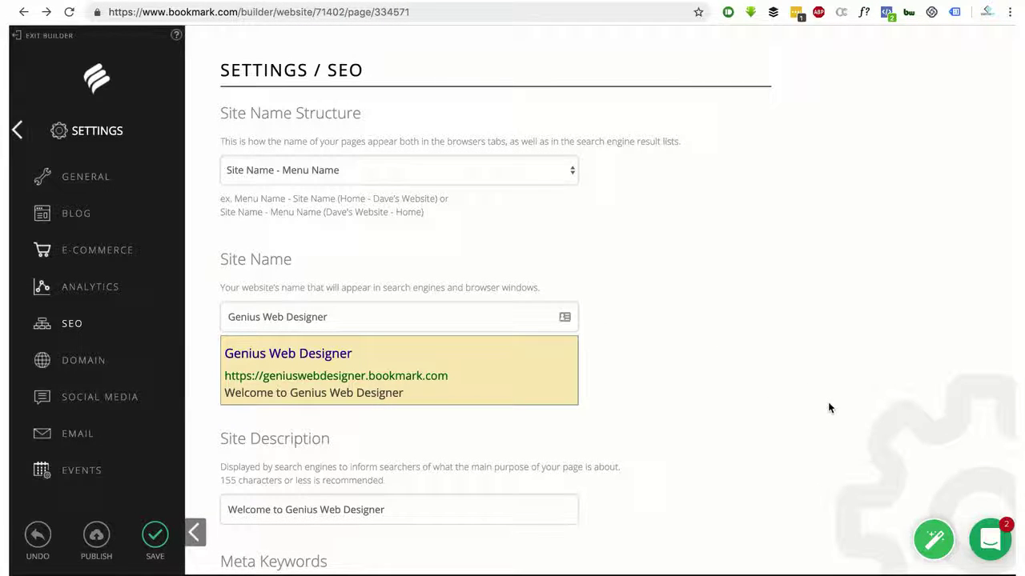
left_click(942, 557)
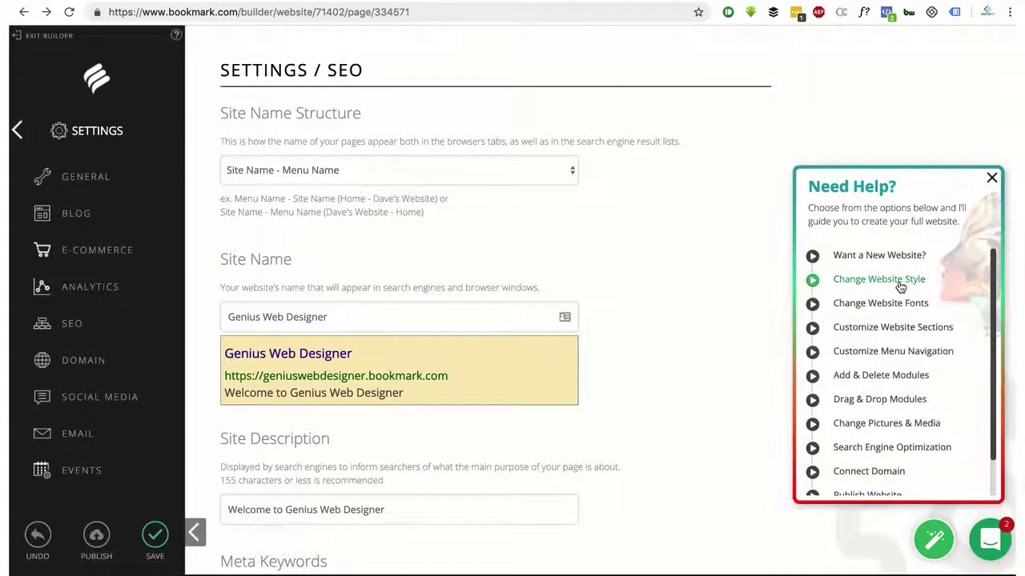
scroll(899, 285, "down", 2)
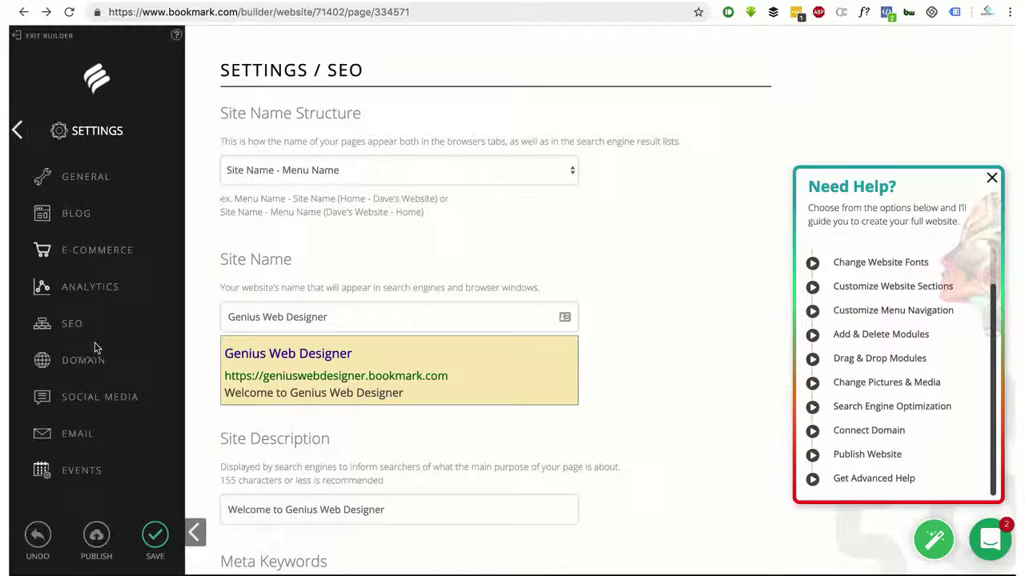
left_click(889, 408)
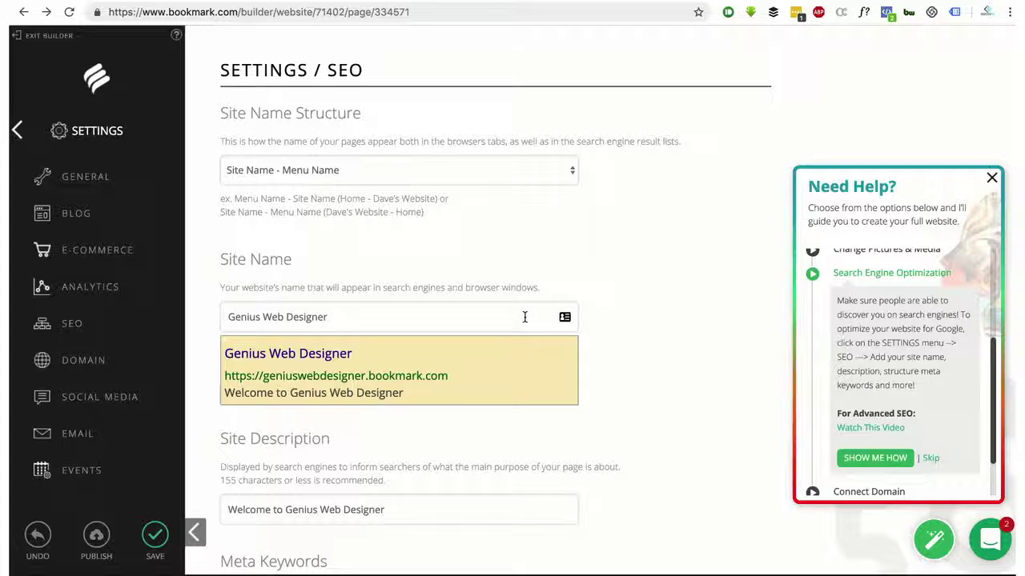
Try the Site Name Structure options, leaving it at Site Name - Menu Name
left_click(302, 168)
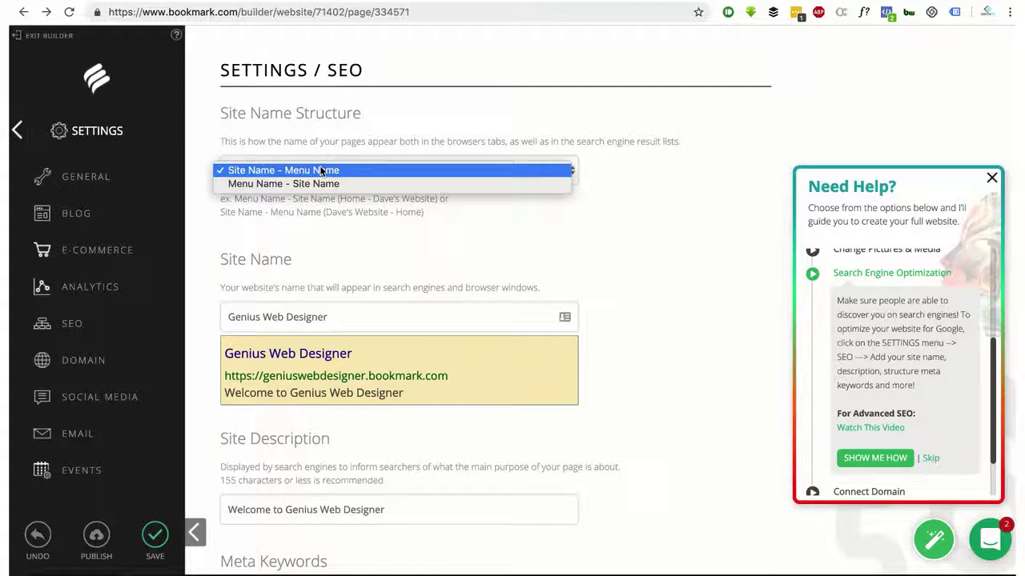
left_click(489, 170)
left_click(489, 170)
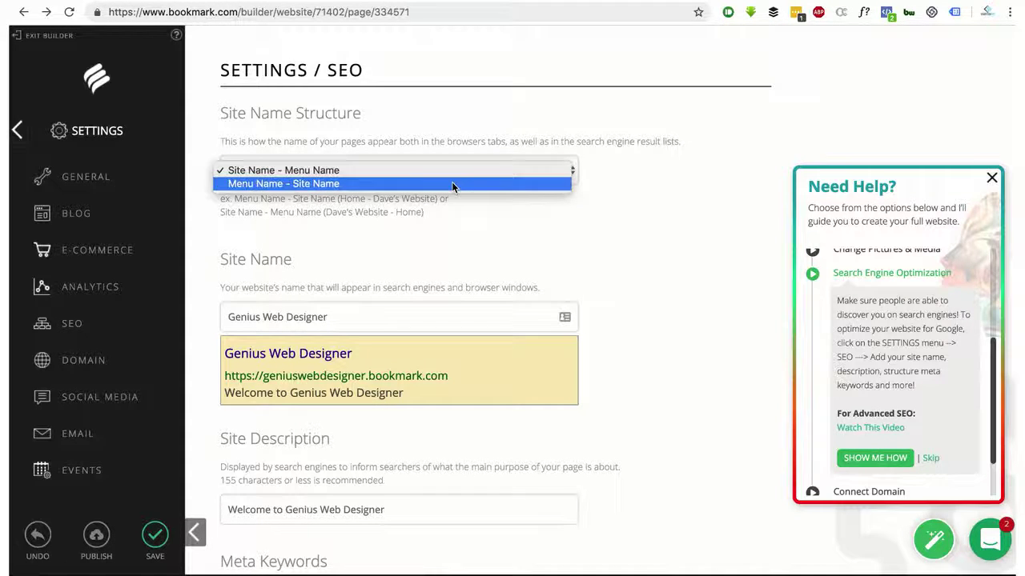
left_click(454, 184)
left_click(450, 173)
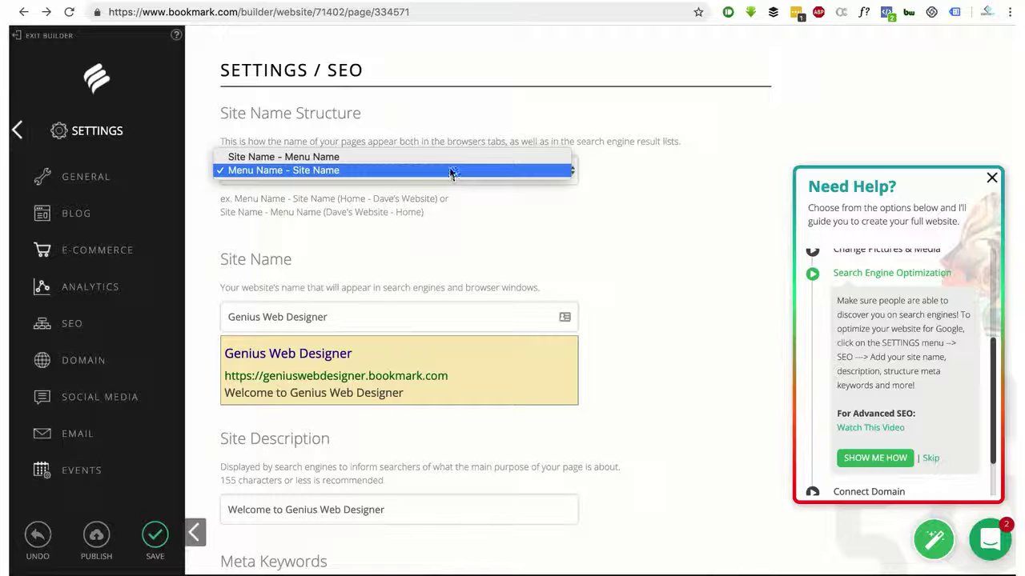
left_click(450, 158)
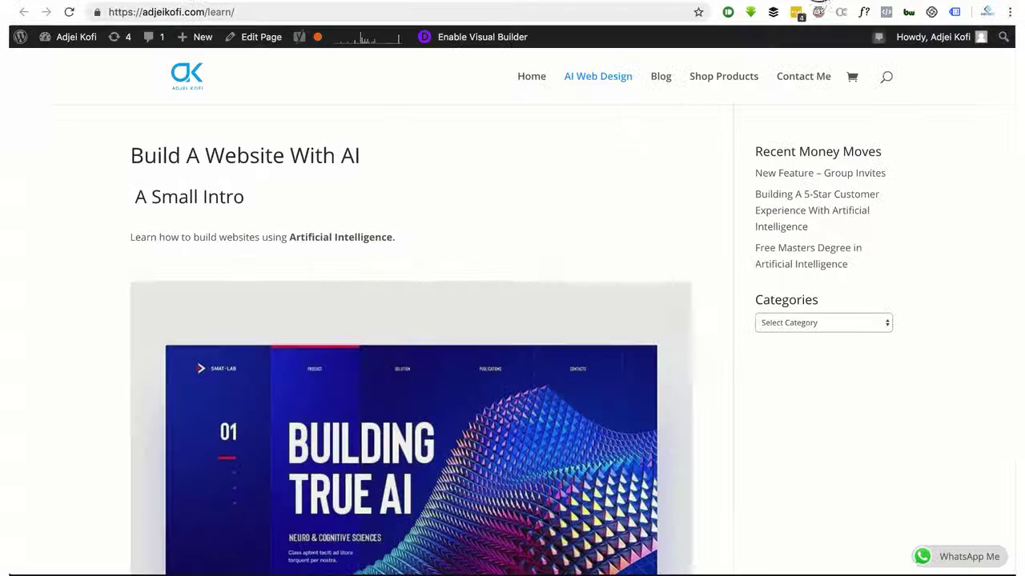
Detach the WordPress learn page into its own window and move it aside to reveal Bookmark's SEO settings
left_click_drag(782, 32, 701, 119)
left_click_drag(717, 129, 851, 131)
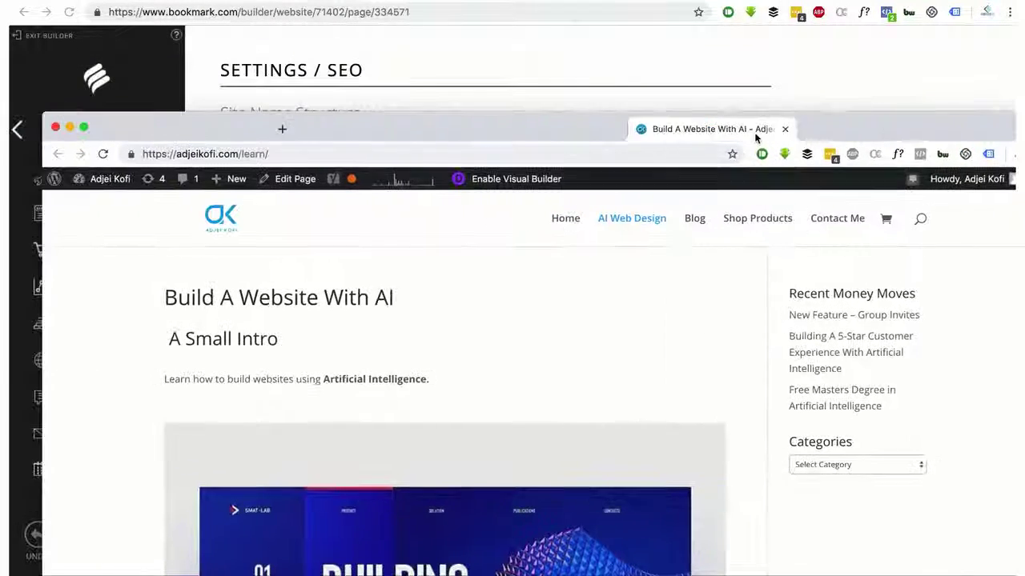
left_click_drag(378, 137, 462, 126)
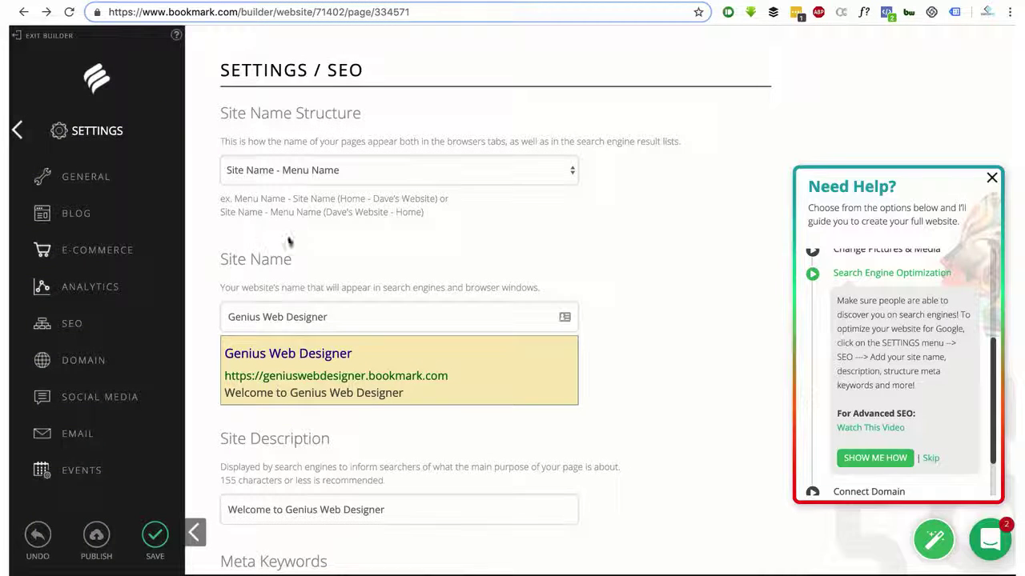
left_click(275, 169)
left_click(390, 210)
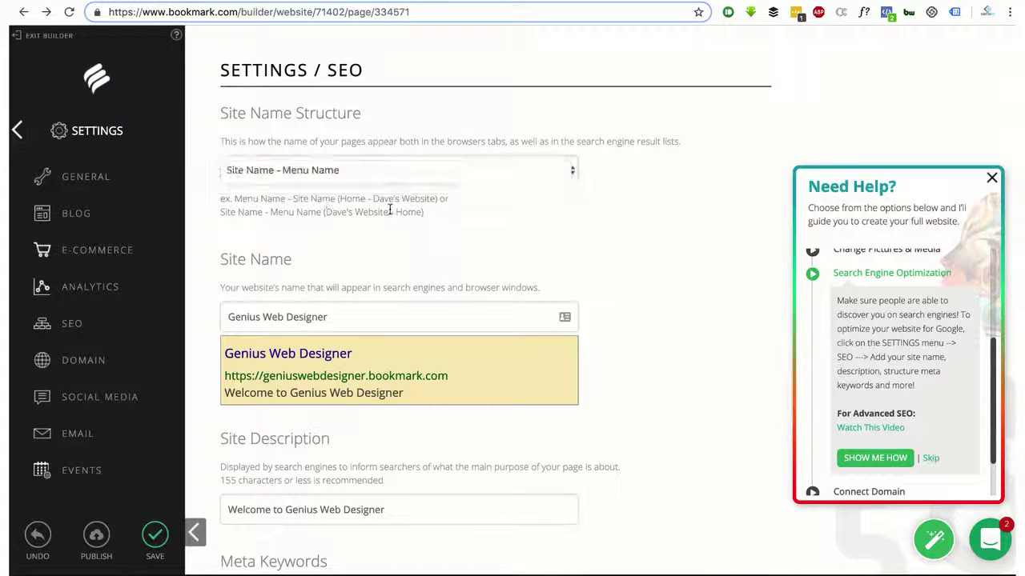
left_click_drag(439, 217, 413, 210)
left_click(340, 200)
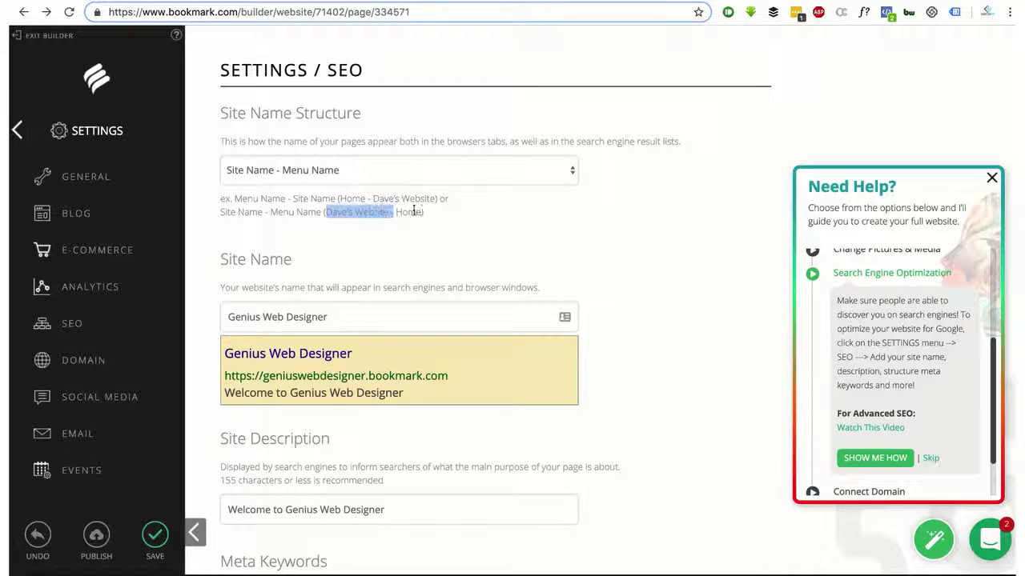
left_click(432, 209)
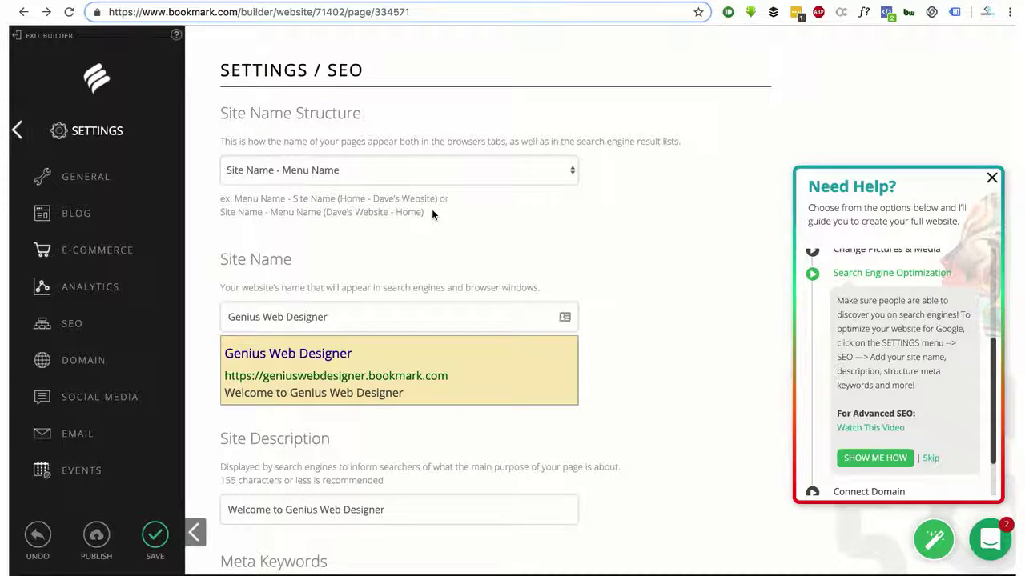
scroll(431, 209, "down", 3)
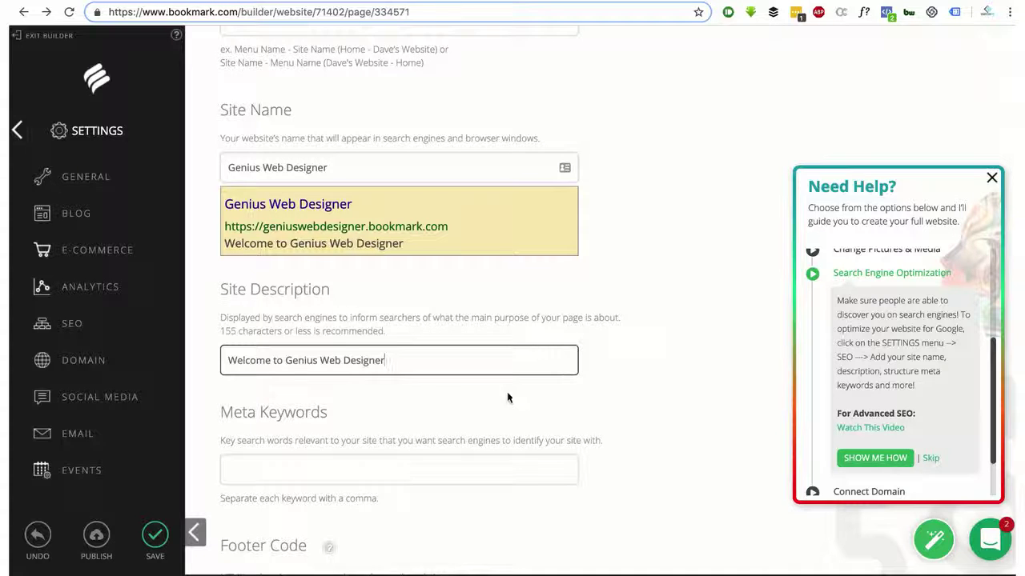
left_click(286, 470)
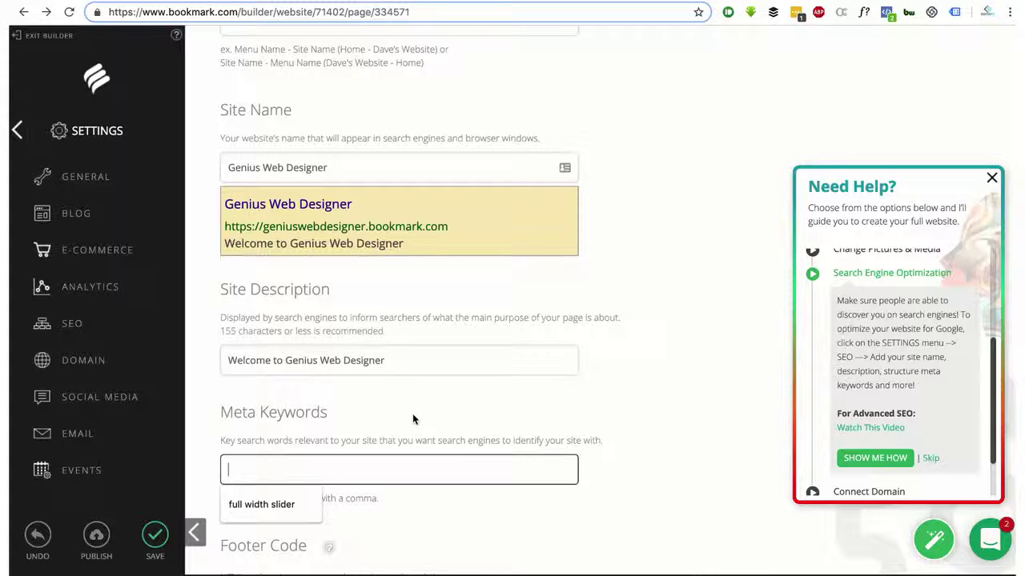
Enter the meta keywords 'best web designer in Ghana, Web designer, website in ghana'
scroll(412, 413, "down", 2)
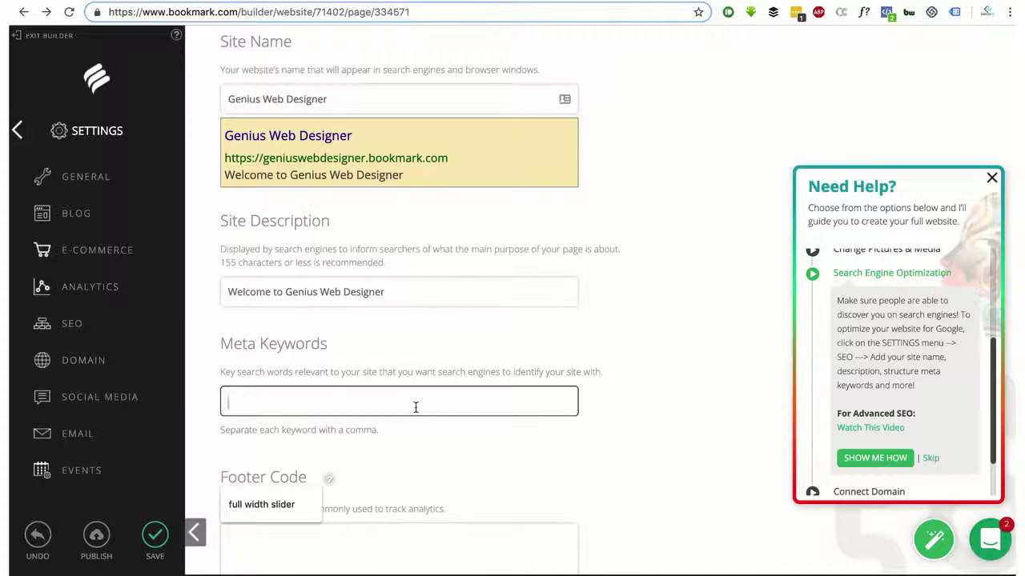
scroll(413, 404, "down", 1)
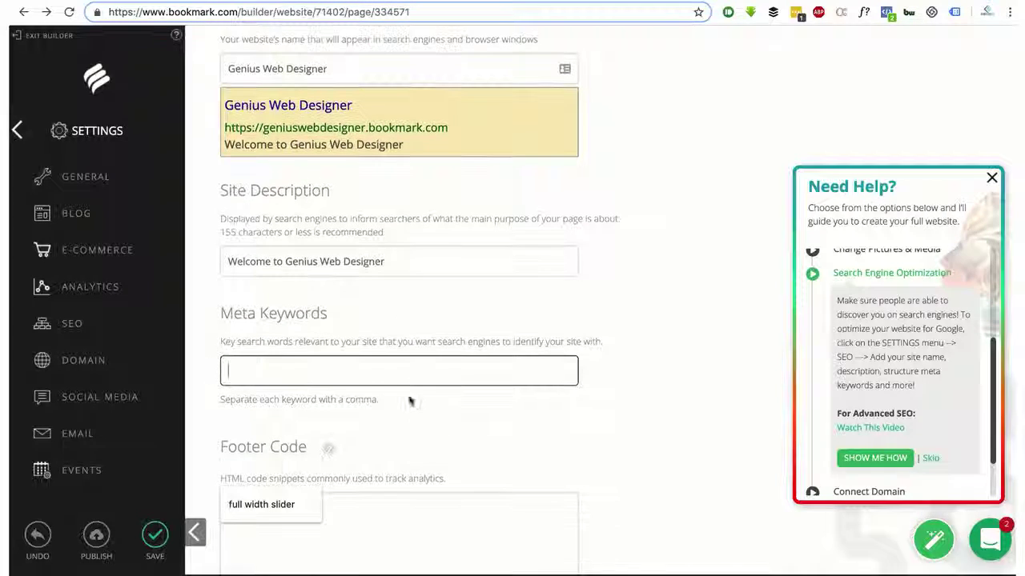
left_click(358, 375)
type("f")
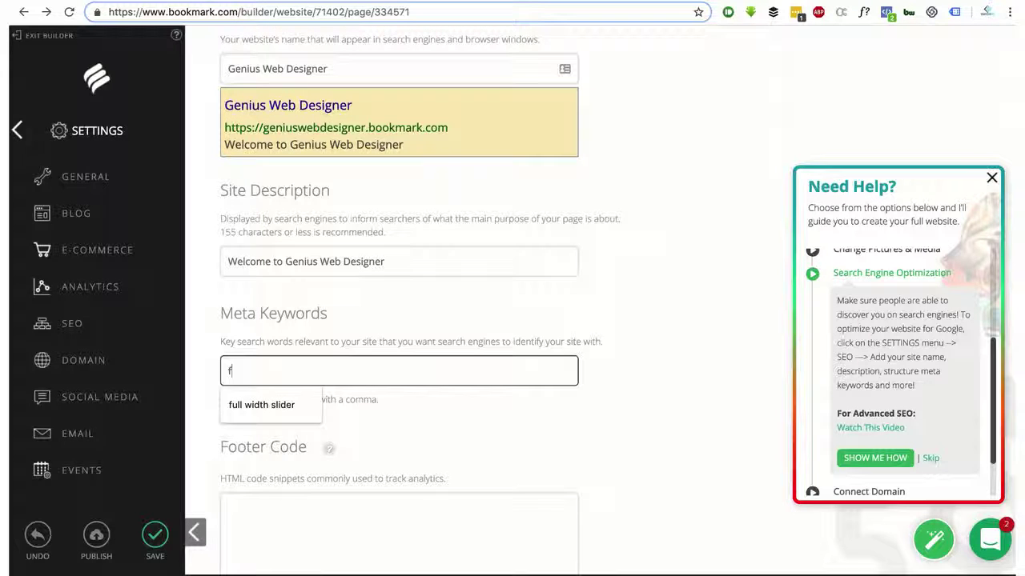
key("BackSpace")
type("be")
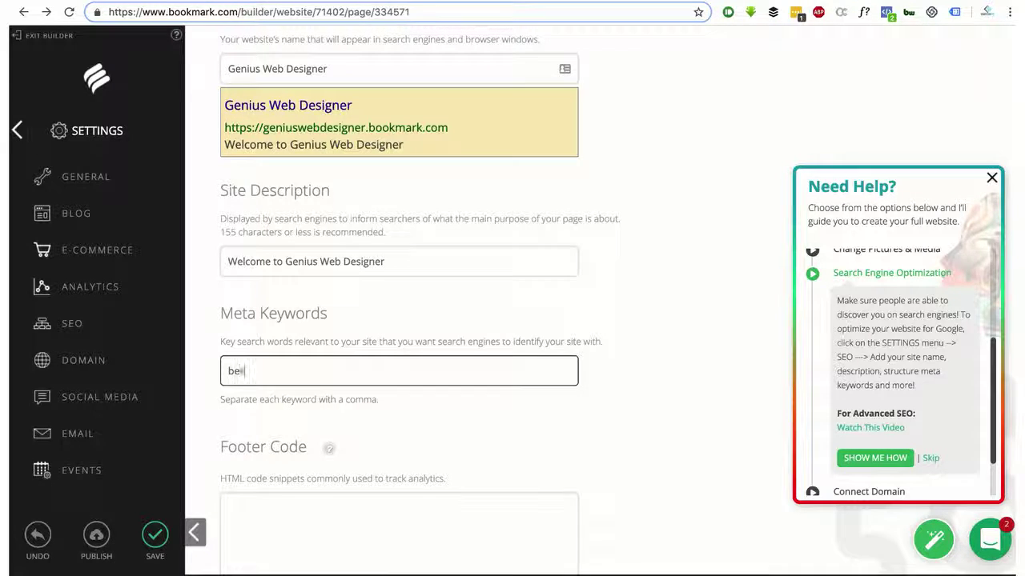
type("st web designer in Ghana")
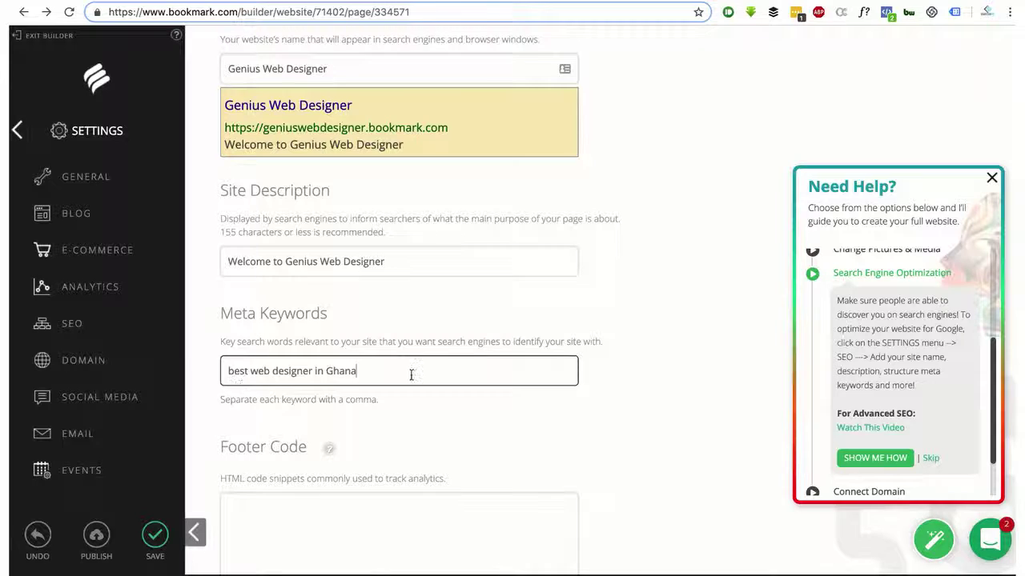
left_click_drag(389, 377, 210, 366)
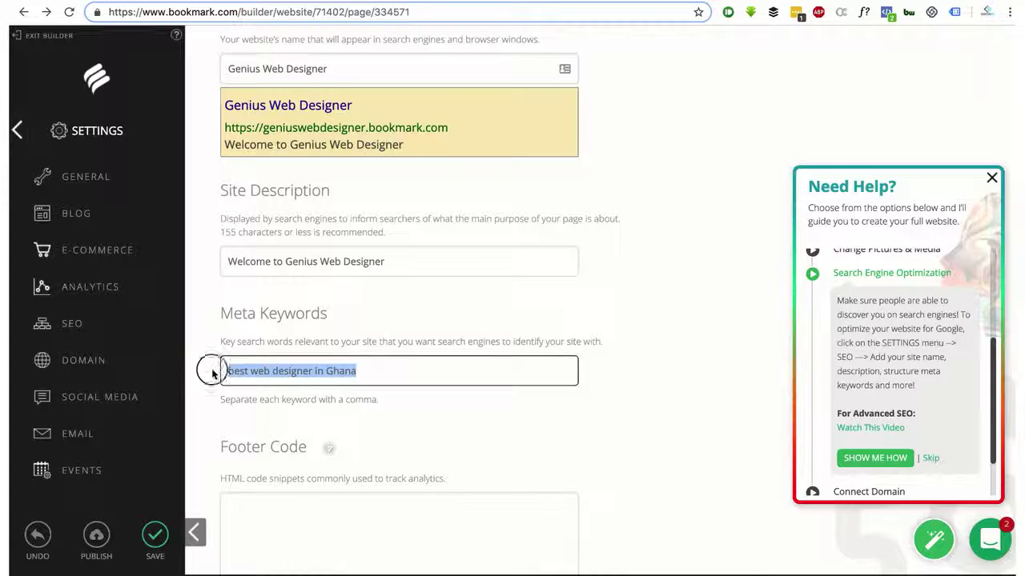
left_click(389, 365)
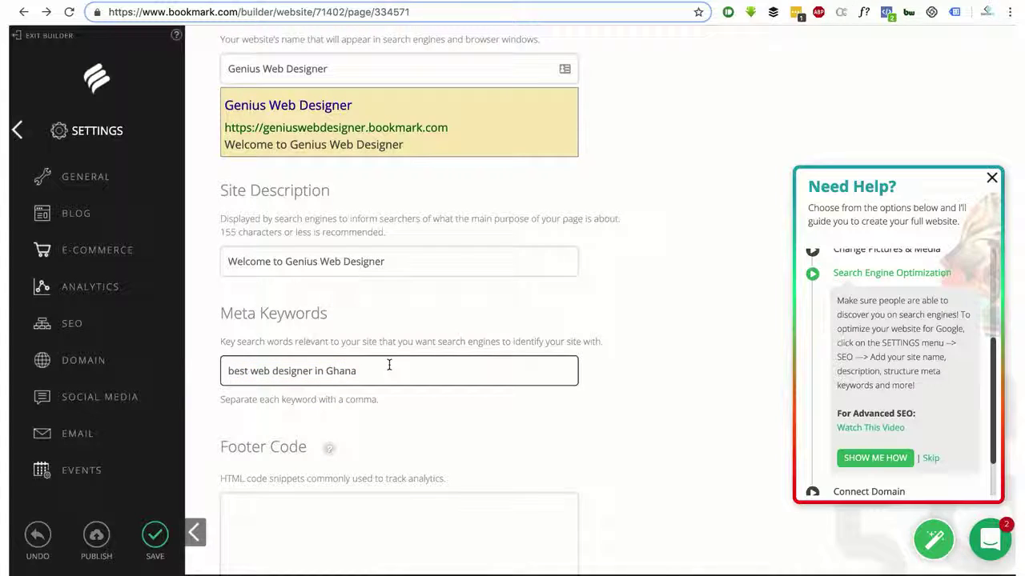
type(", Web designer, website in ghan")
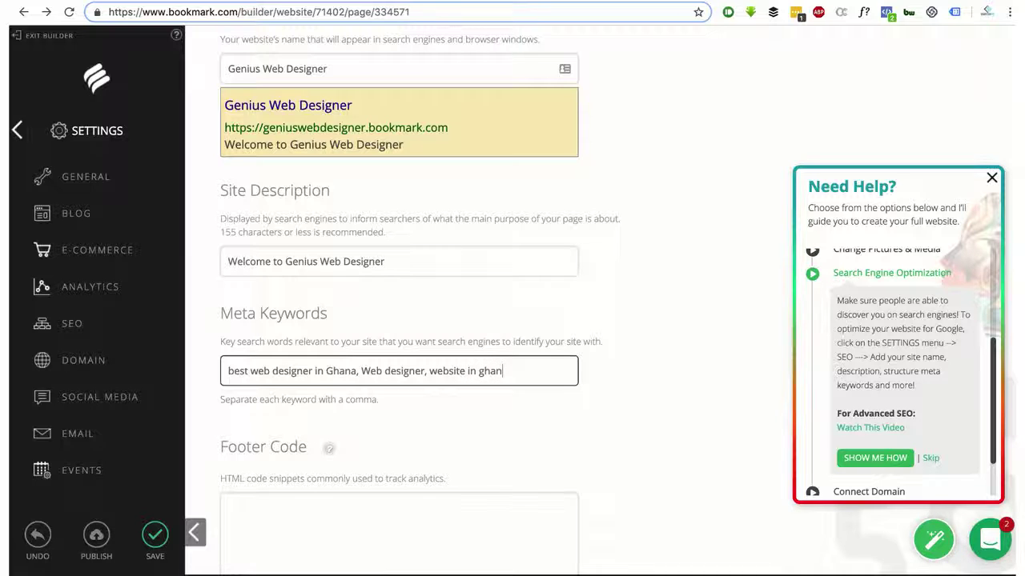
type("a,")
scroll(529, 372, "down", 7)
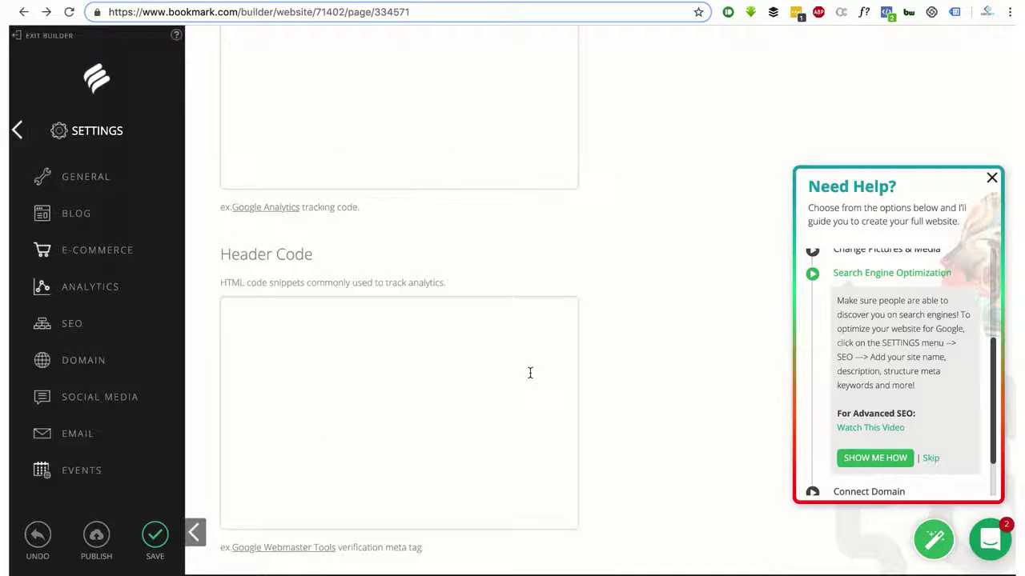
scroll(529, 373, "up", 3)
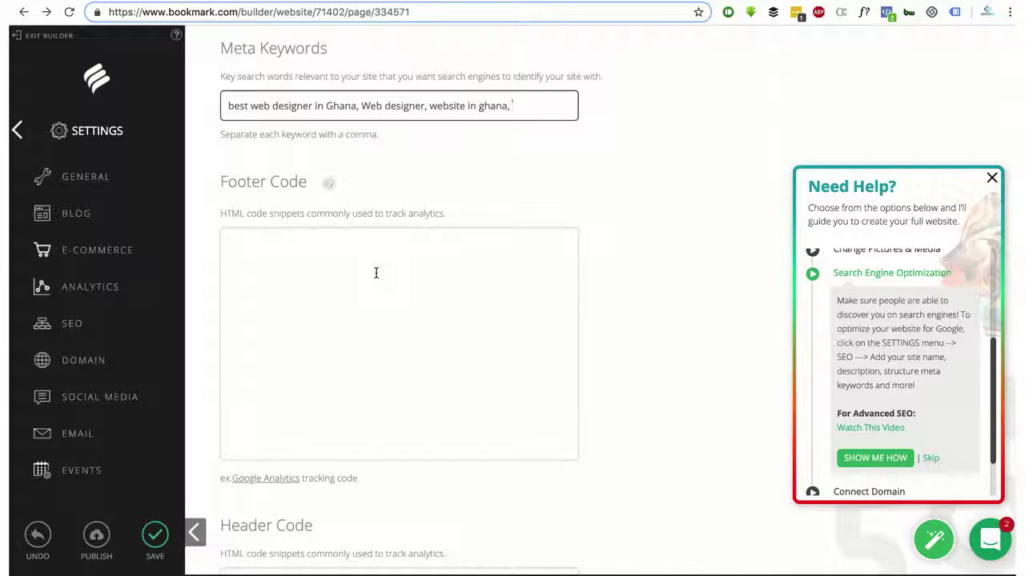
mouse_move(328, 185)
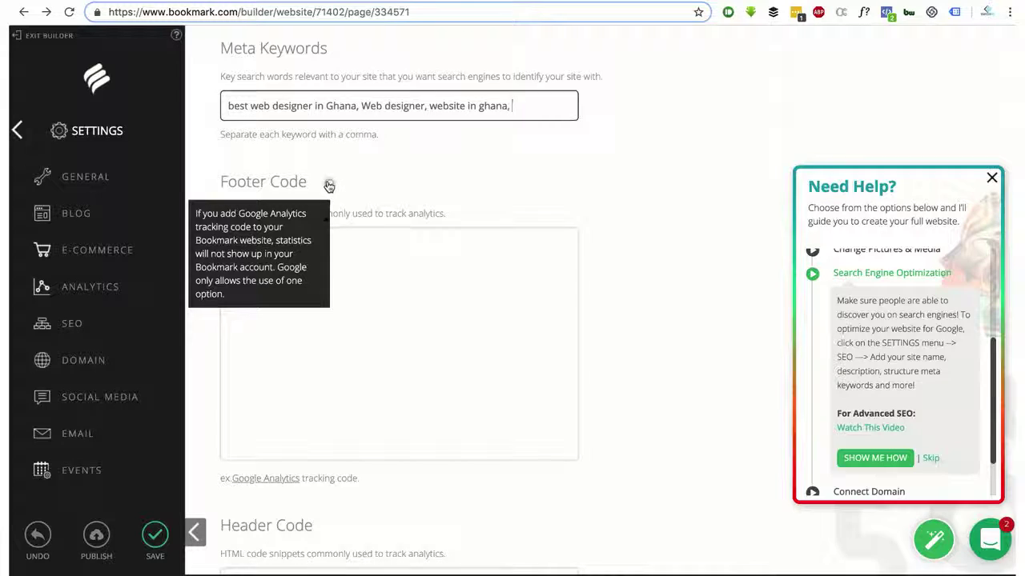
scroll(382, 254, "down", 5)
scroll(382, 254, "up", 1)
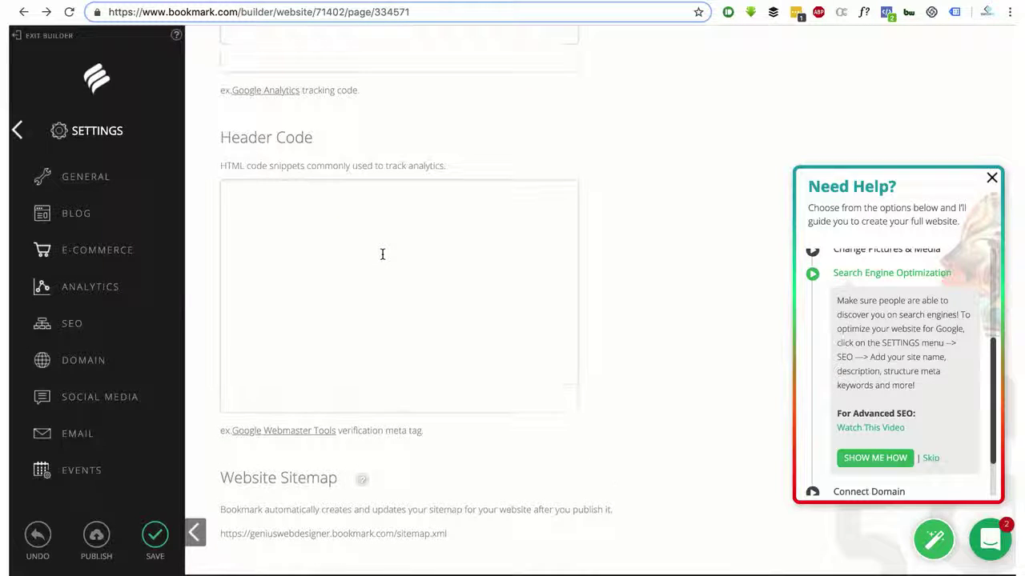
scroll(382, 253, "down", 1)
left_click(382, 253)
scroll(382, 254, "up", 7)
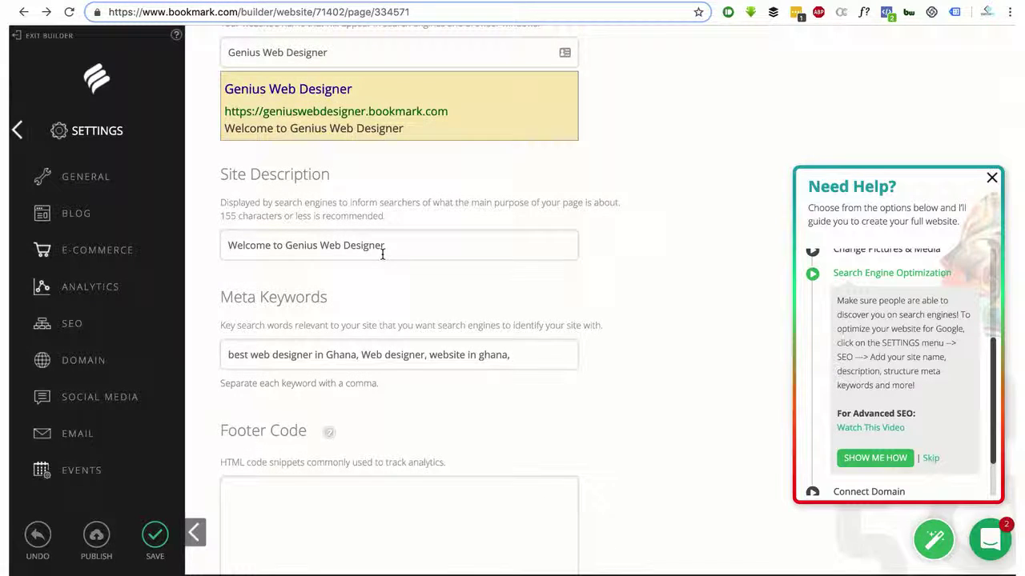
scroll(382, 253, "down", 4)
scroll(381, 254, "up", 1)
left_click(382, 253)
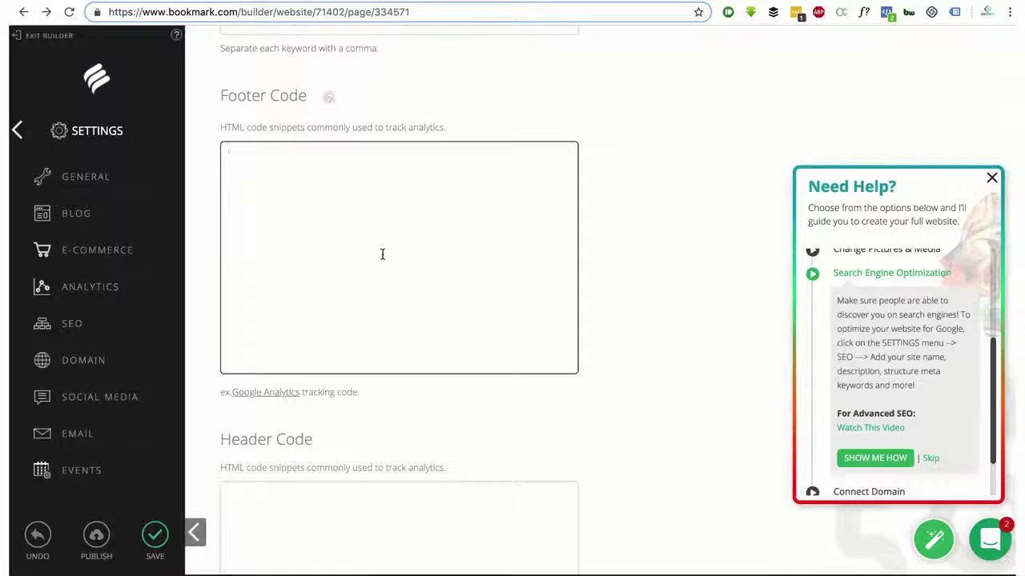
scroll(272, 399, "up", 1)
left_click(272, 397)
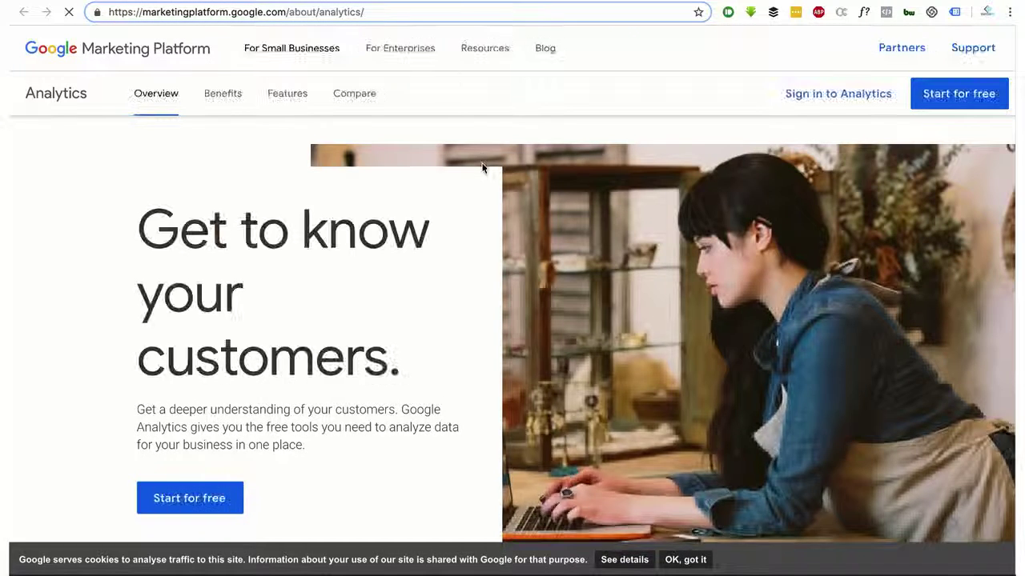
Scroll down the Google Analytics overview to the Analytics 360 options and Resources
scroll(482, 168, "down", 6)
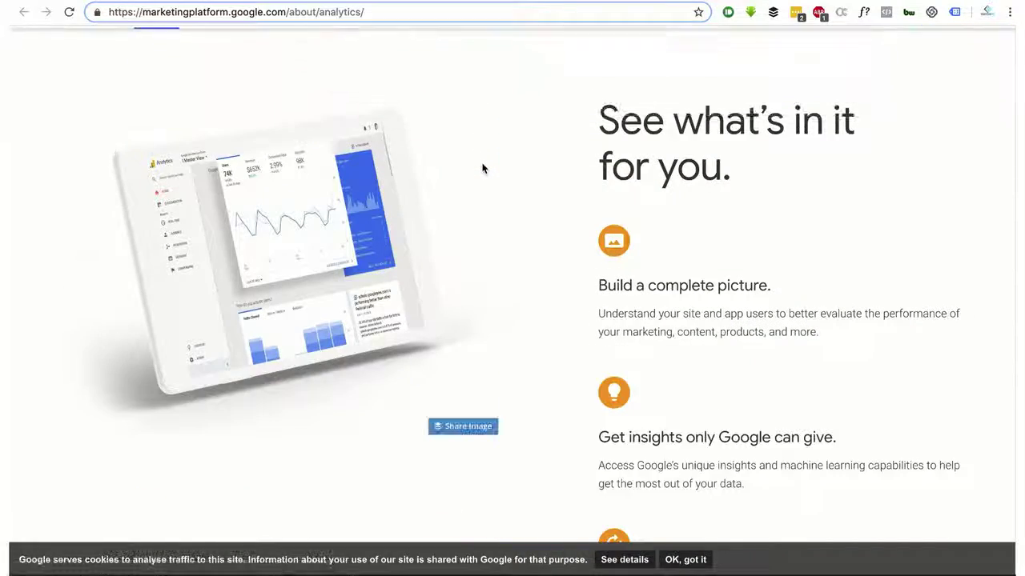
scroll(482, 169, "down", 10)
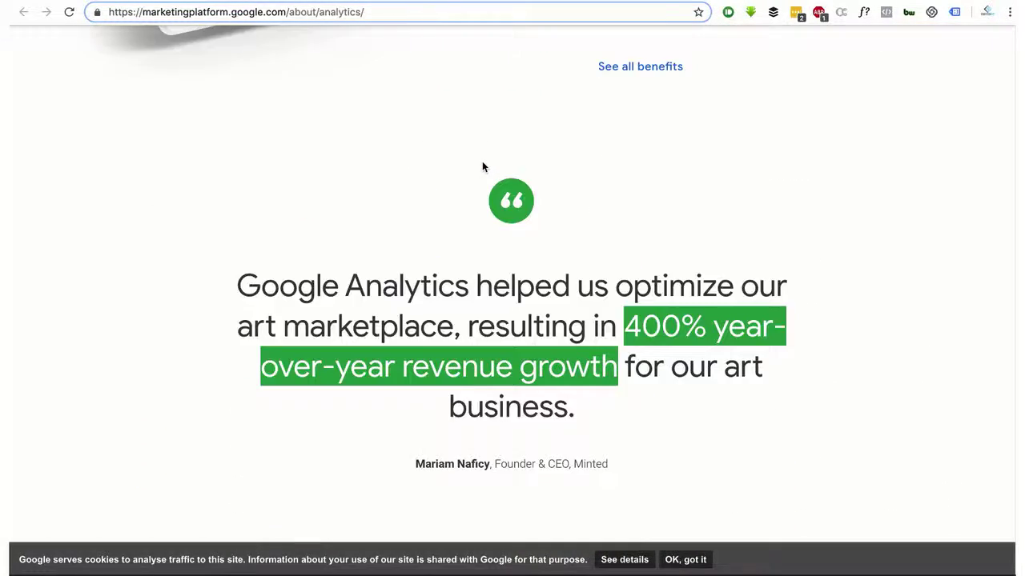
scroll(482, 166, "down", 5)
scroll(482, 166, "down", 9)
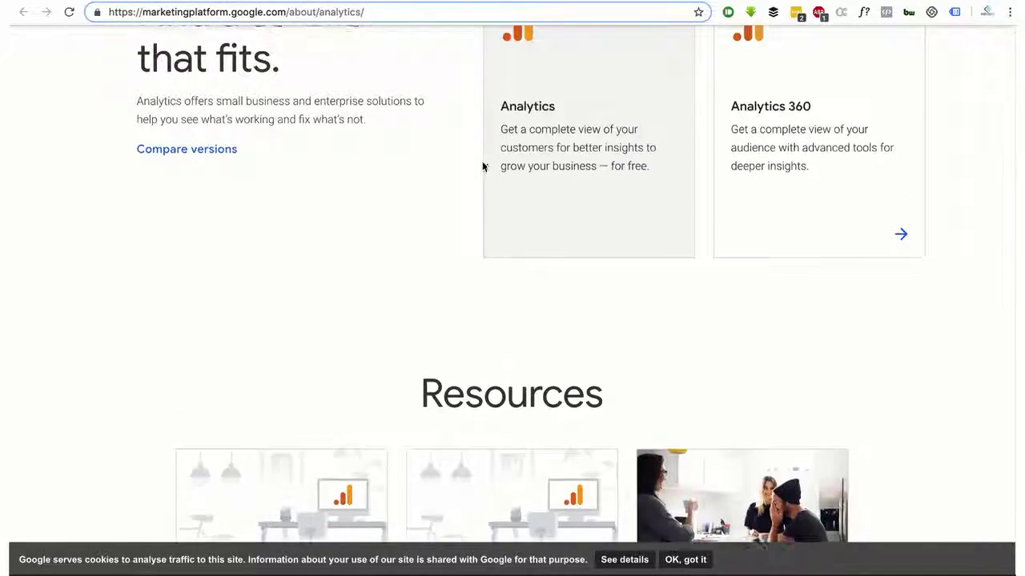
scroll(482, 165, "up", 5)
scroll(483, 165, "down", 2)
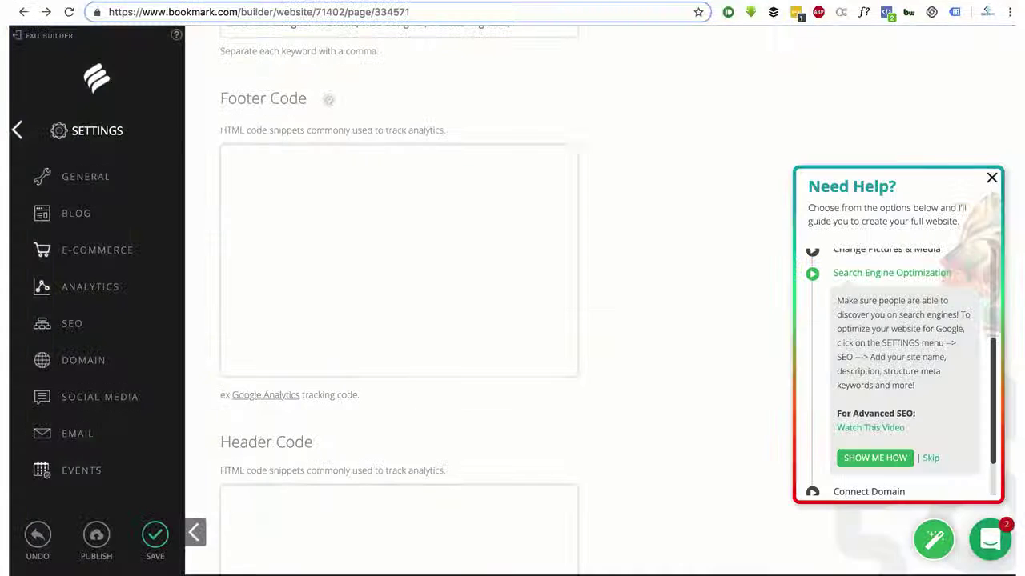
left_click(368, 233)
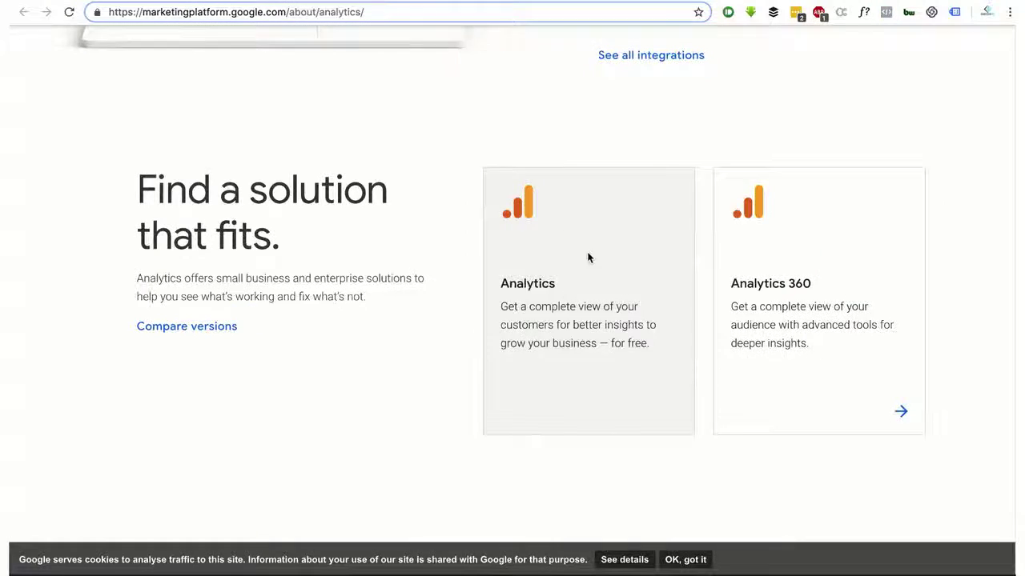
scroll(587, 252, "down", 3)
scroll(588, 245, "up", 10)
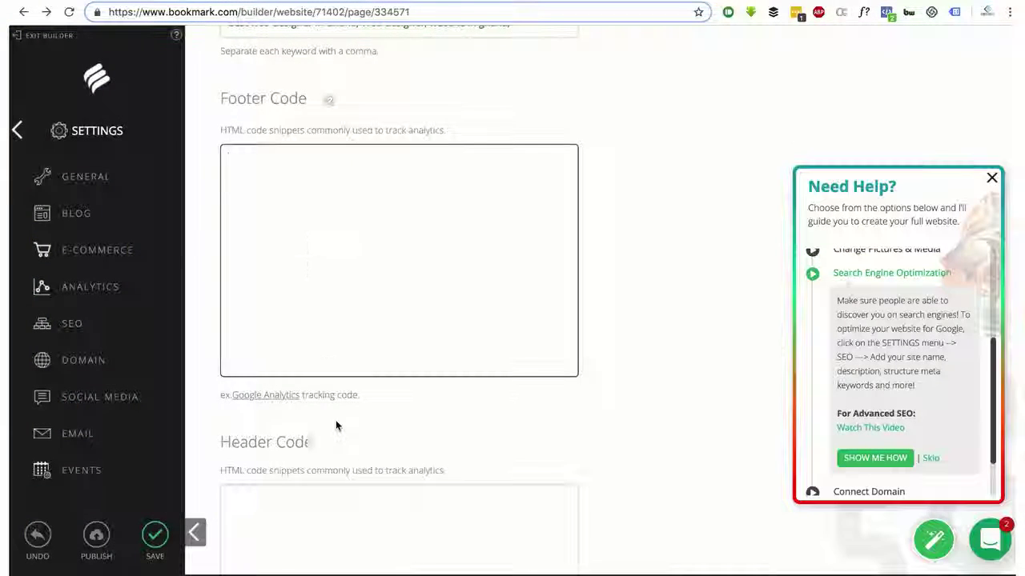
scroll(336, 364, "down", 7)
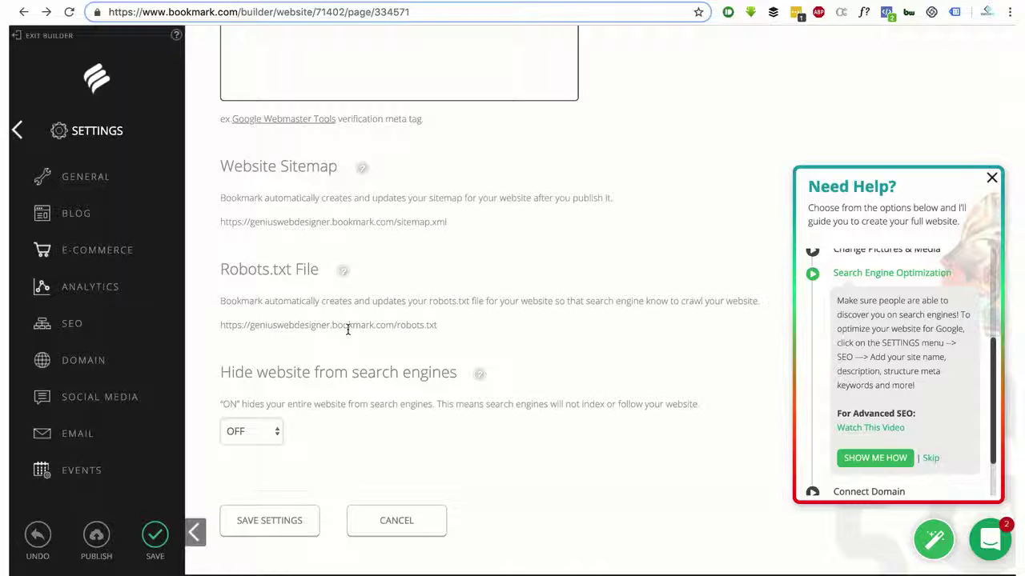
scroll(366, 446, "up", 5)
scroll(367, 446, "up", 10)
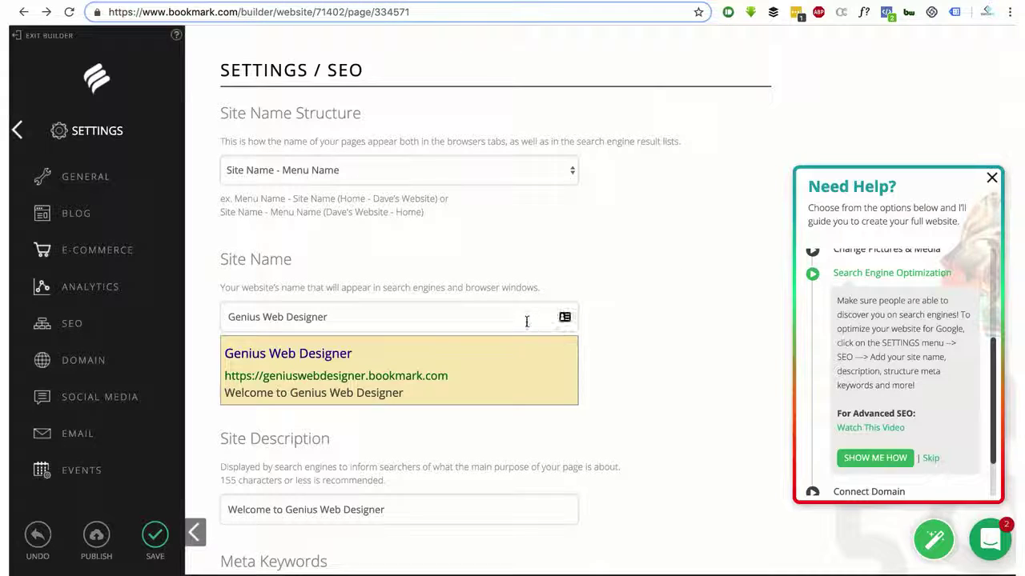
scroll(526, 325, "down", 1)
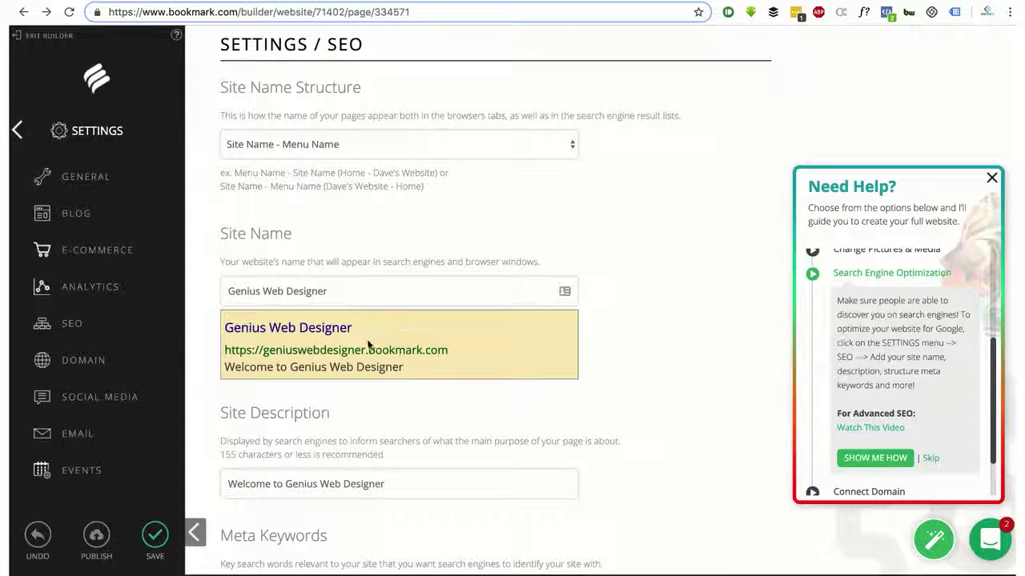
scroll(301, 310, "down", 10)
left_click(302, 310)
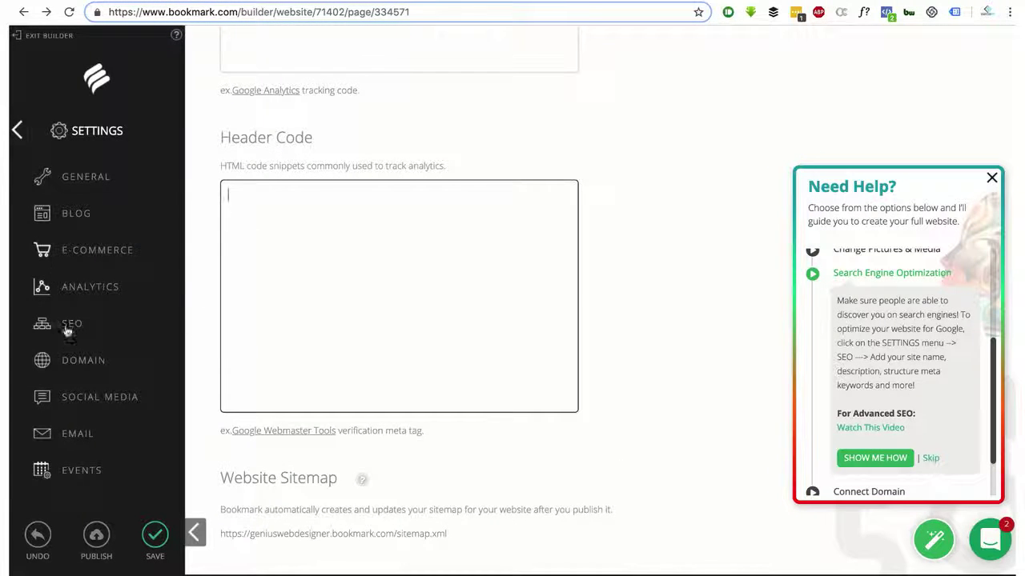
Open Domain settings and inspect the current domain geniuswebdesigner.bookmark.com by highlighting parts of it
left_click(73, 359)
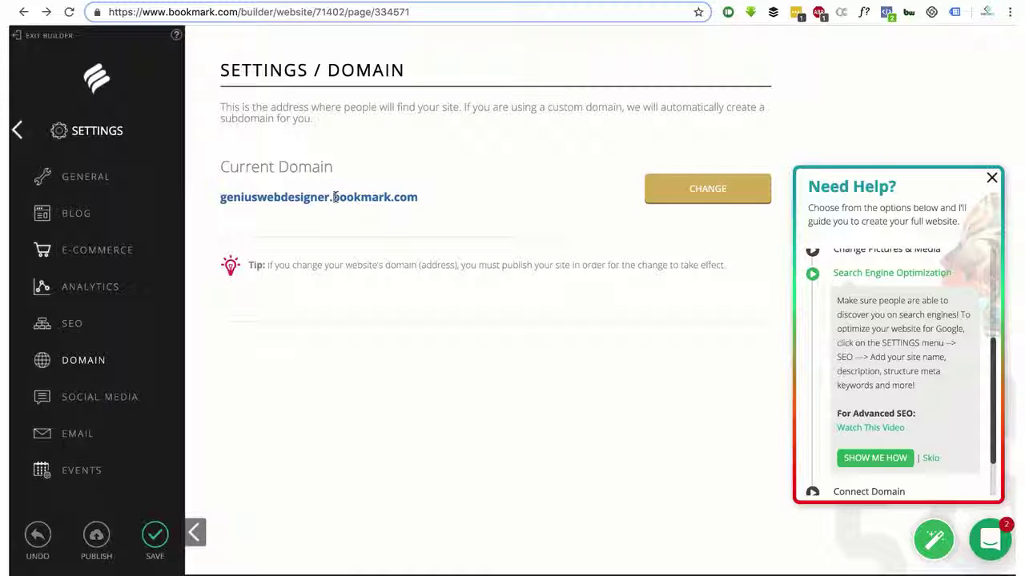
left_click_drag(333, 197, 428, 198)
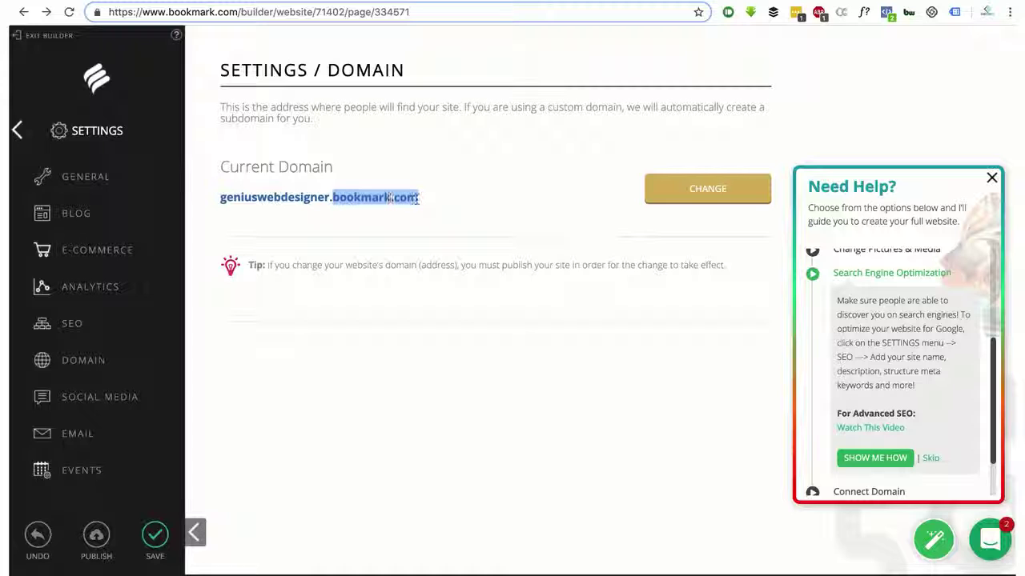
left_click_drag(332, 198, 211, 201)
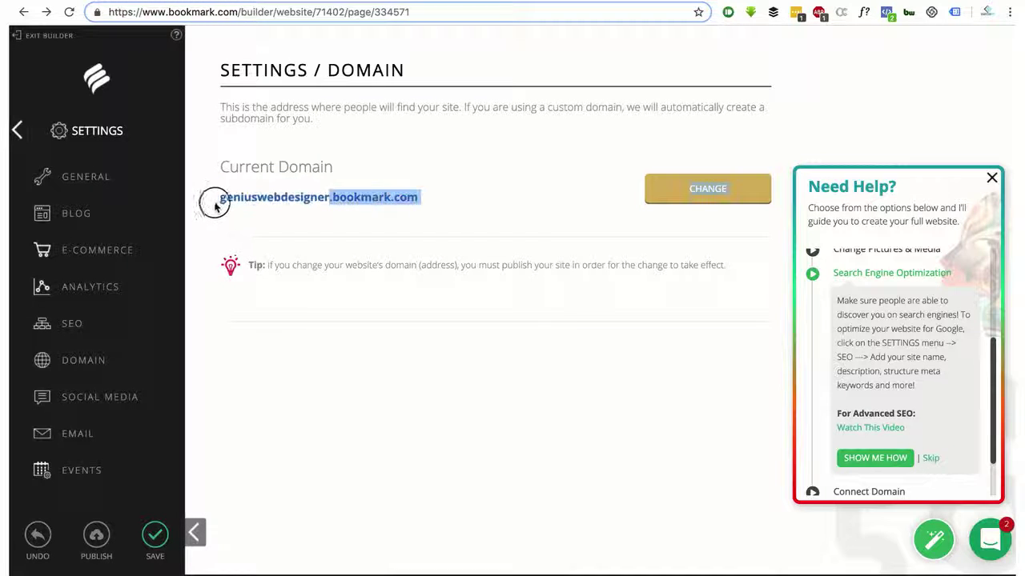
left_click(220, 200)
double_click(223, 199)
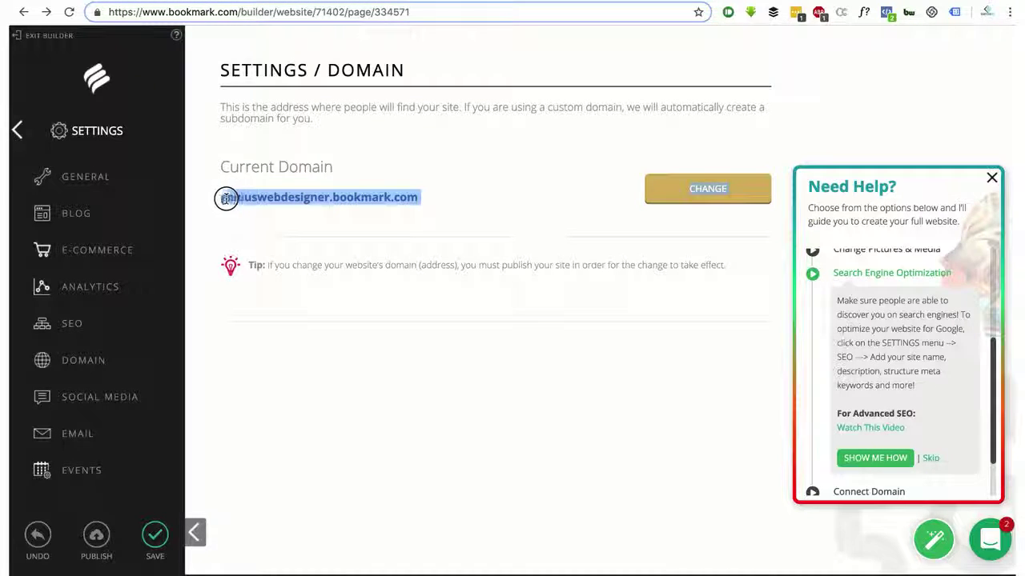
left_click(221, 201)
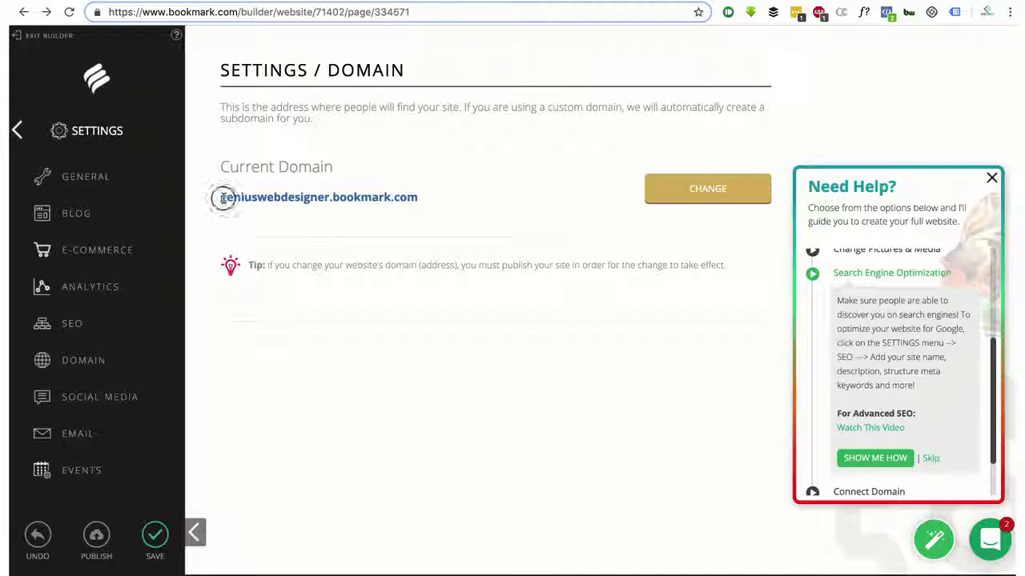
left_click_drag(220, 198, 333, 197)
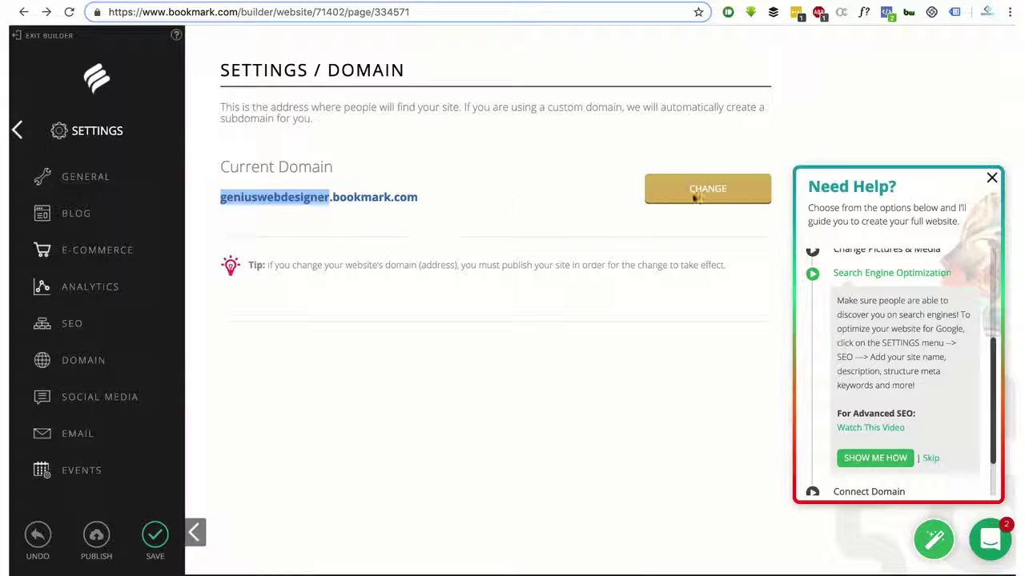
left_click(416, 200)
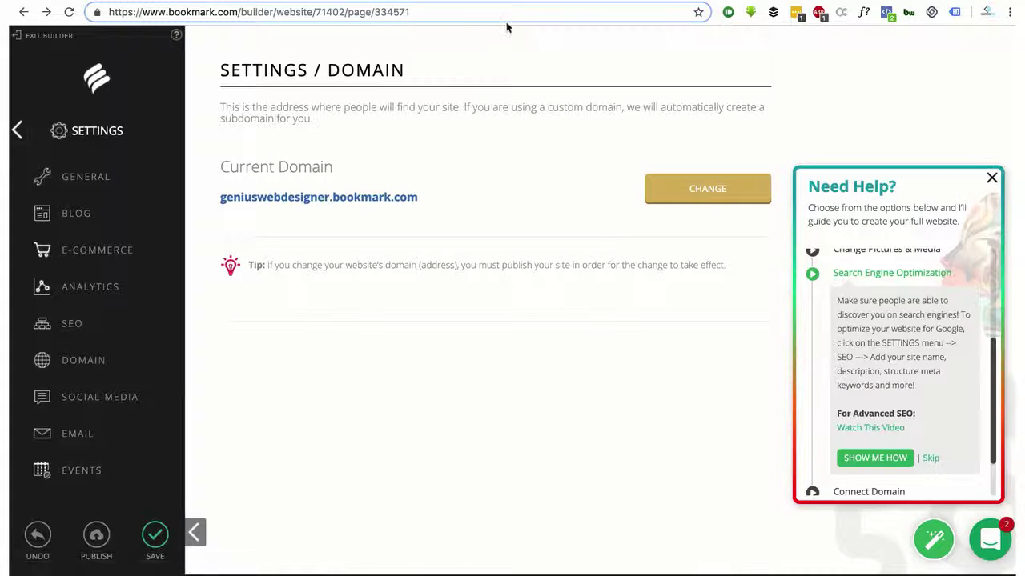
Load namecheap.com in the browser, then dismiss the builder's Need Help guide panel
key("ctrl+l")
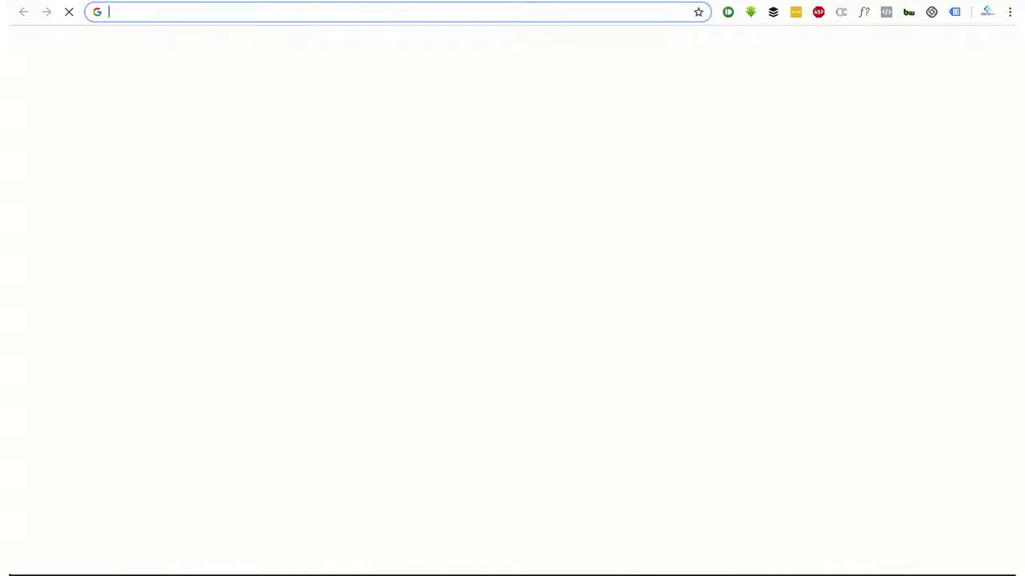
type("namecheap.com")
key("Return")
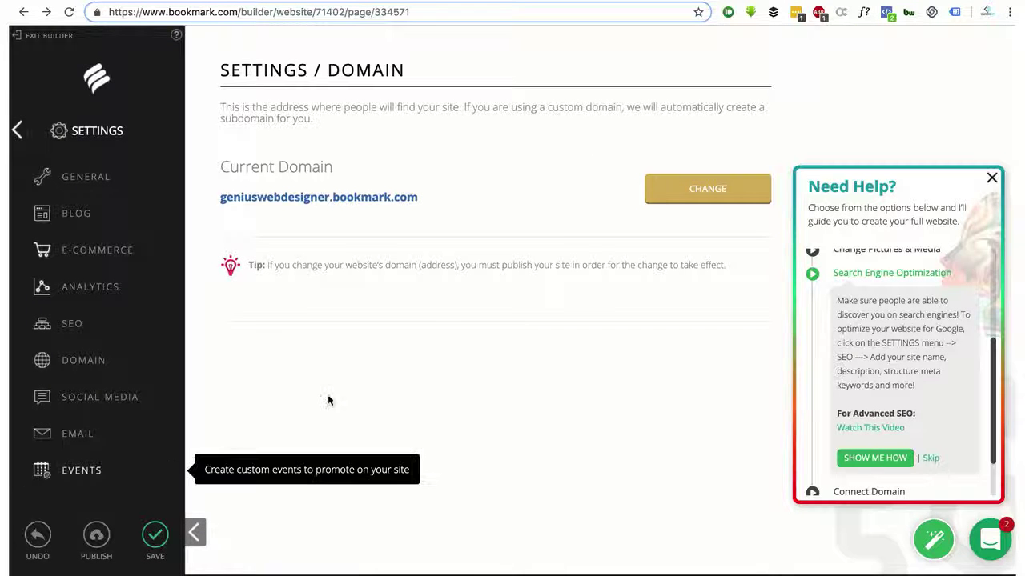
left_click(991, 178)
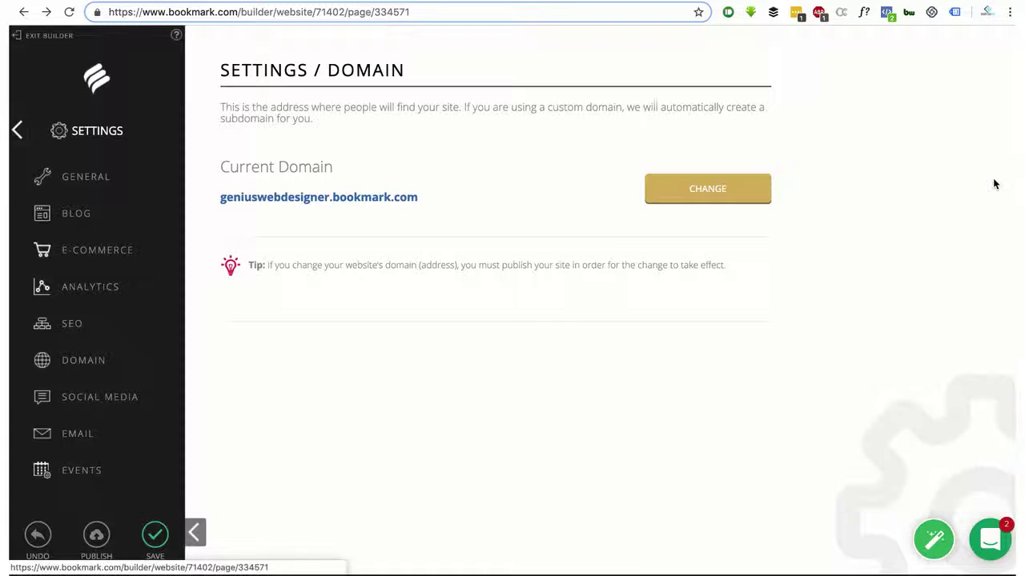
left_click_drag(435, 206, 286, 201)
double_click(228, 197)
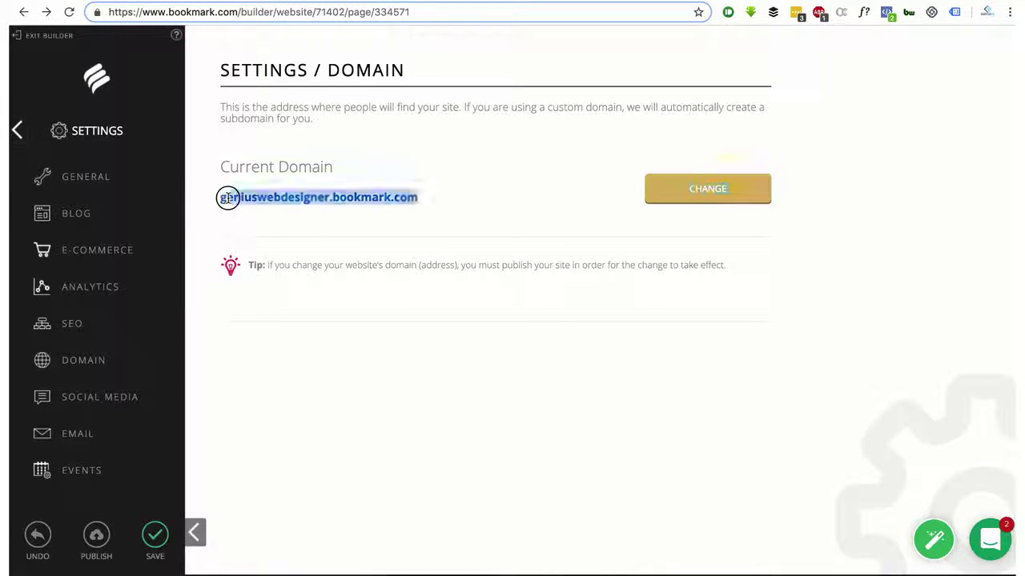
left_click(226, 198)
double_click(221, 198)
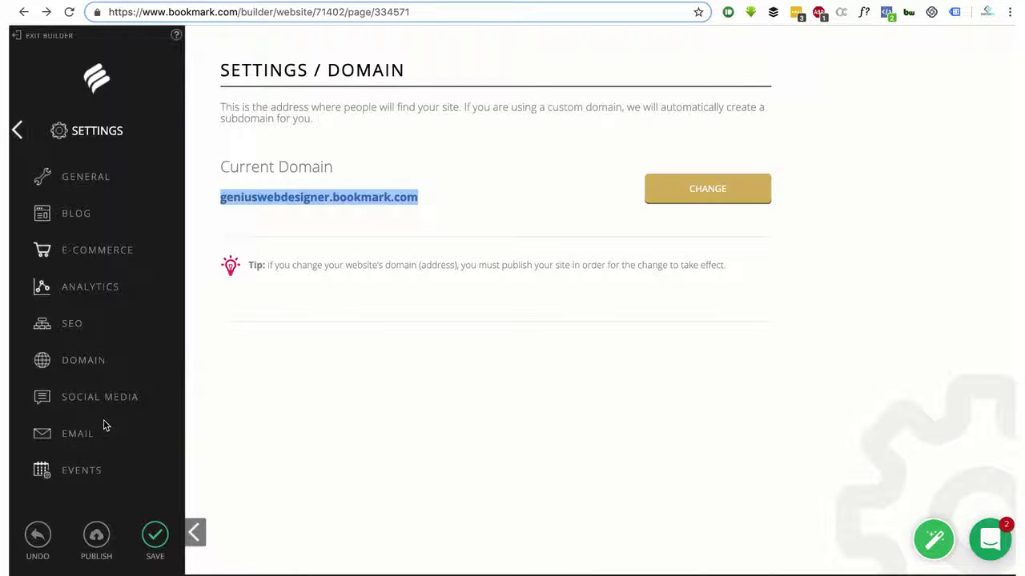
left_click(98, 363)
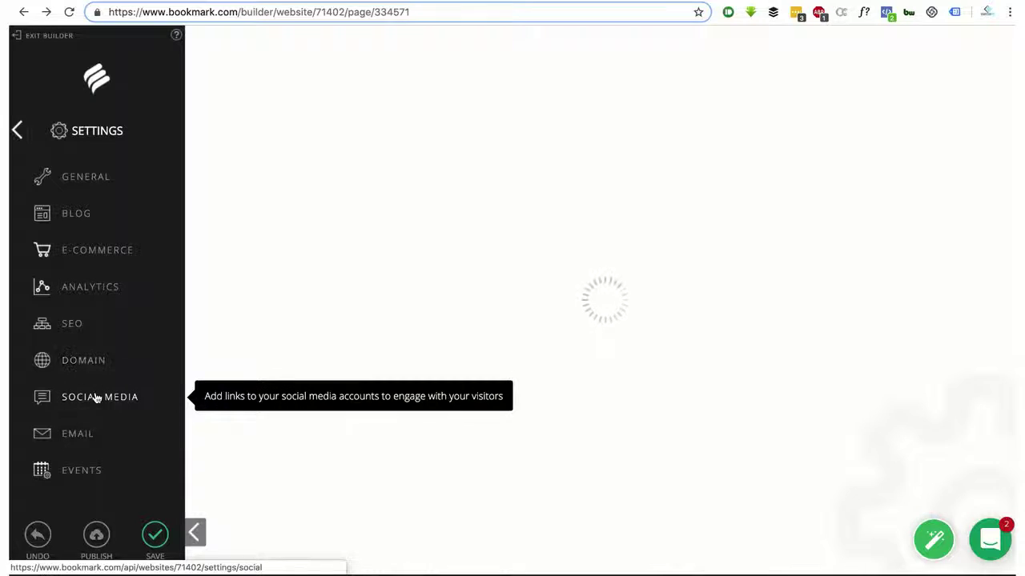
Open the Social Media settings and read the page's description
left_click(95, 398)
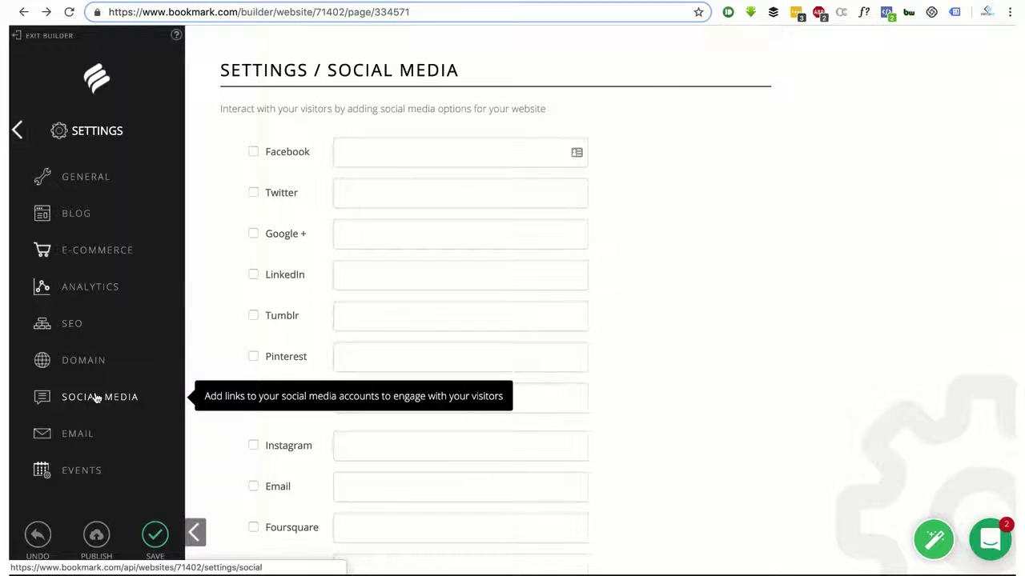
scroll(453, 297, "down", 5)
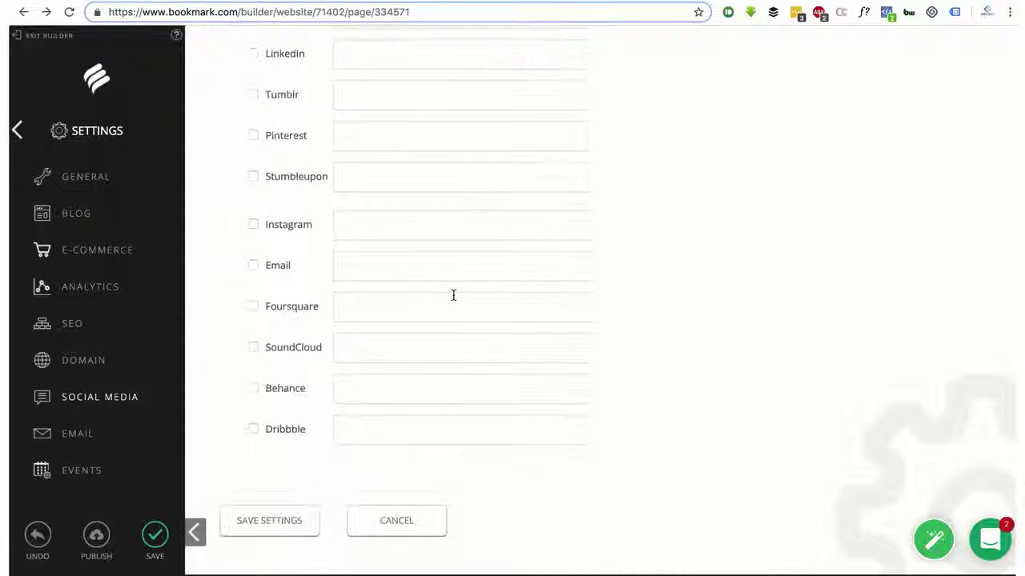
scroll(453, 295, "up", 3)
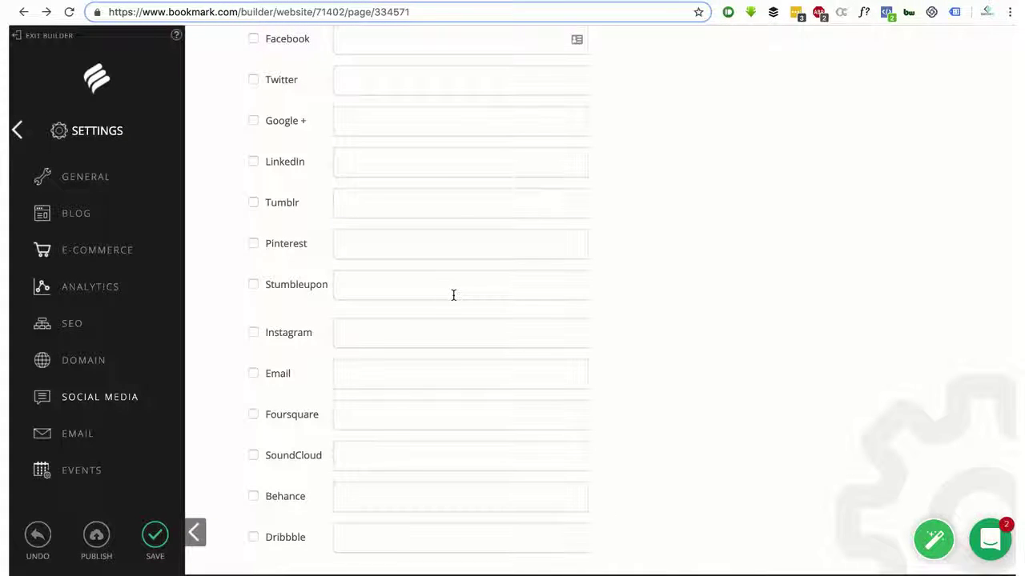
scroll(453, 296, "up", 3)
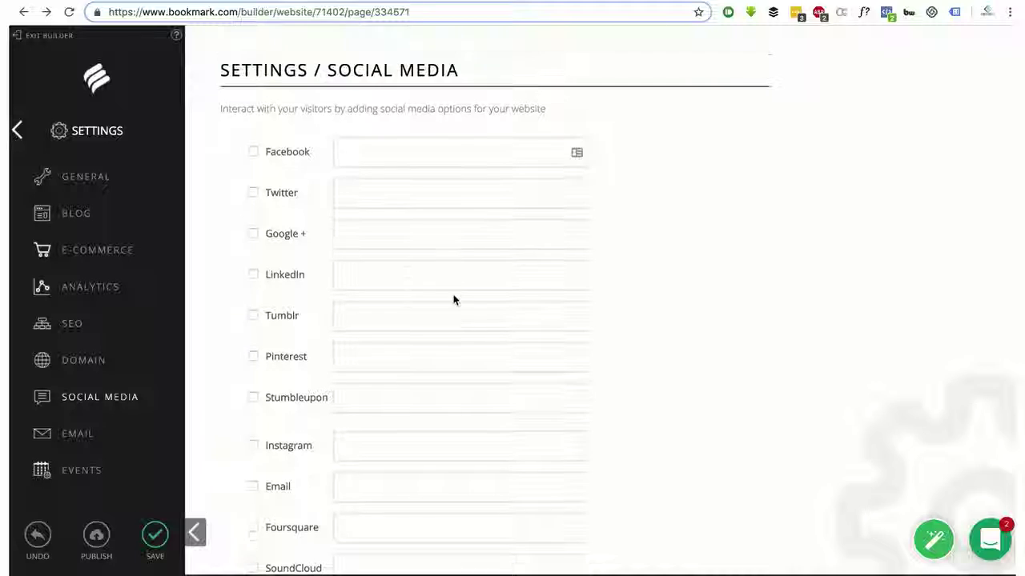
left_click_drag(216, 108, 549, 117)
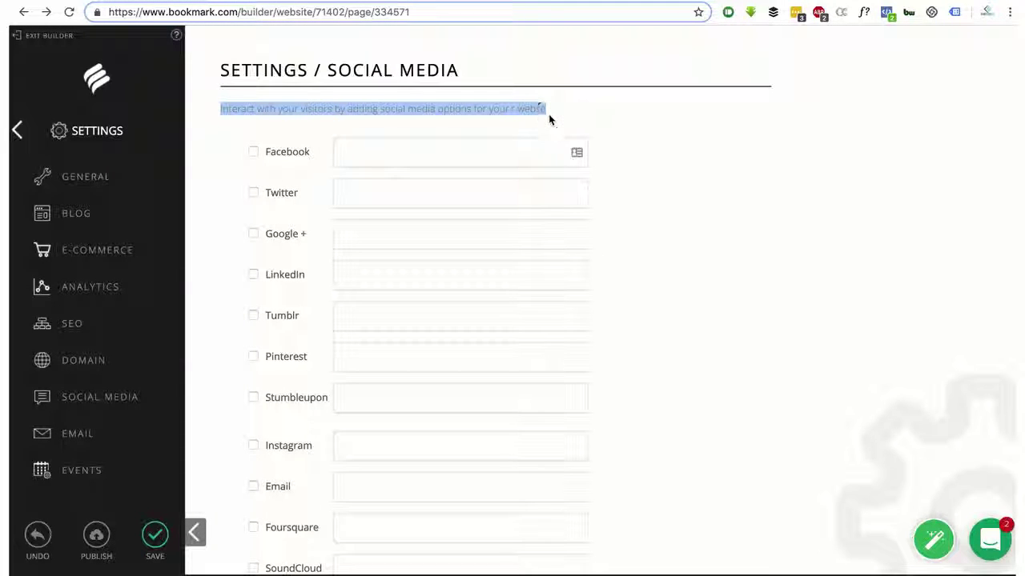
left_click(508, 154)
Tick the Facebook, Twitter, LinkedIn and Instagram social links
left_click(251, 153)
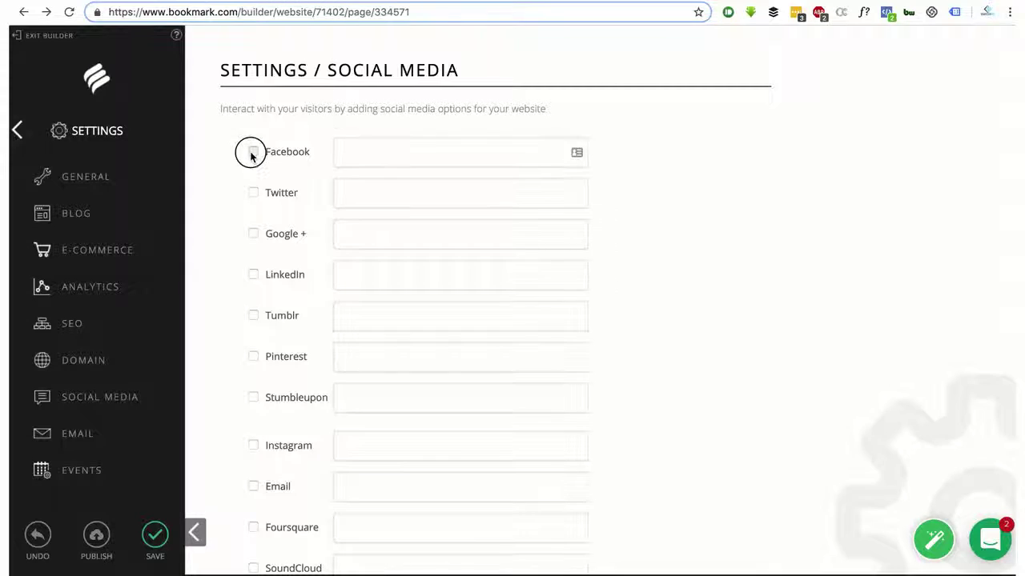
left_click(253, 192)
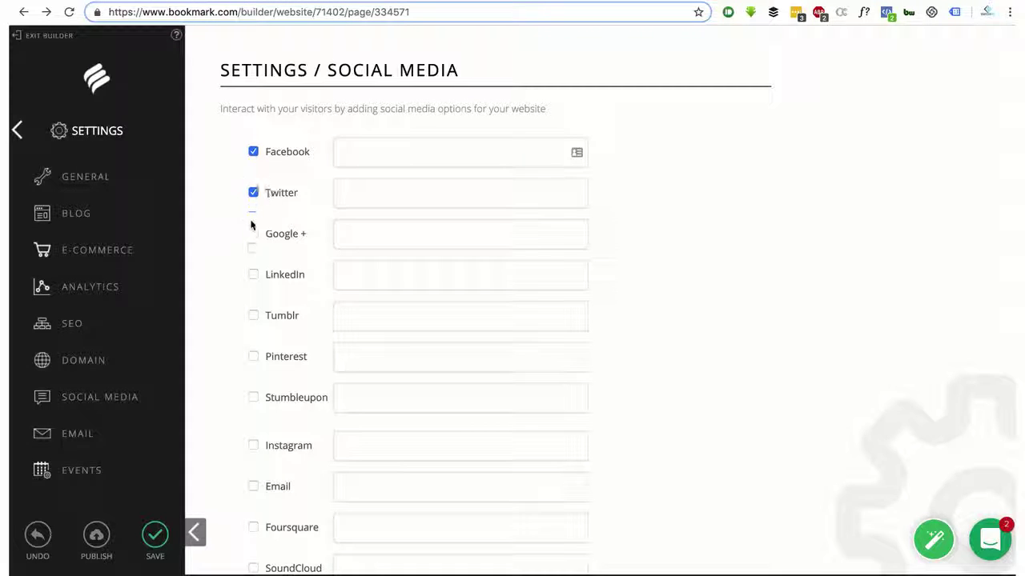
left_click(252, 274)
scroll(259, 392, "down", 3)
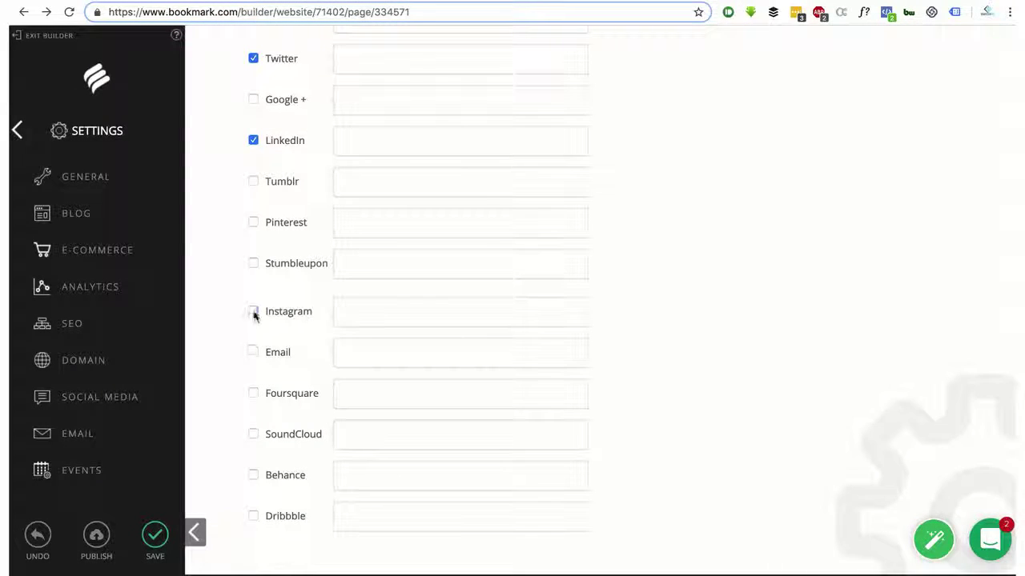
left_click(253, 312)
Enter the Facebook and Twitter profile addresses in their link fields
scroll(406, 328, "up", 3)
left_click(409, 165)
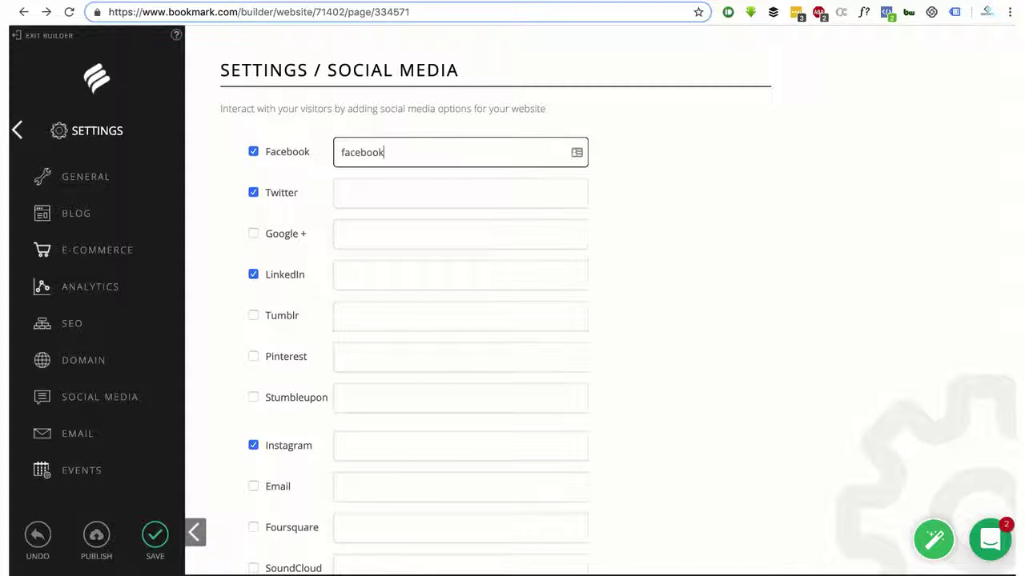
type("facebook.com/geniusboyk")
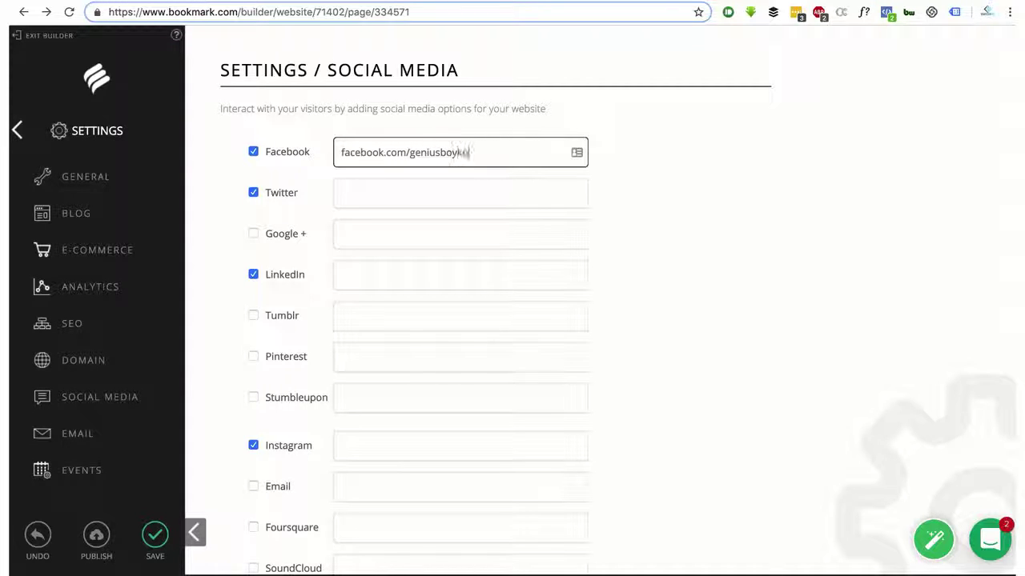
type("o")
type("ff")
key("Tab")
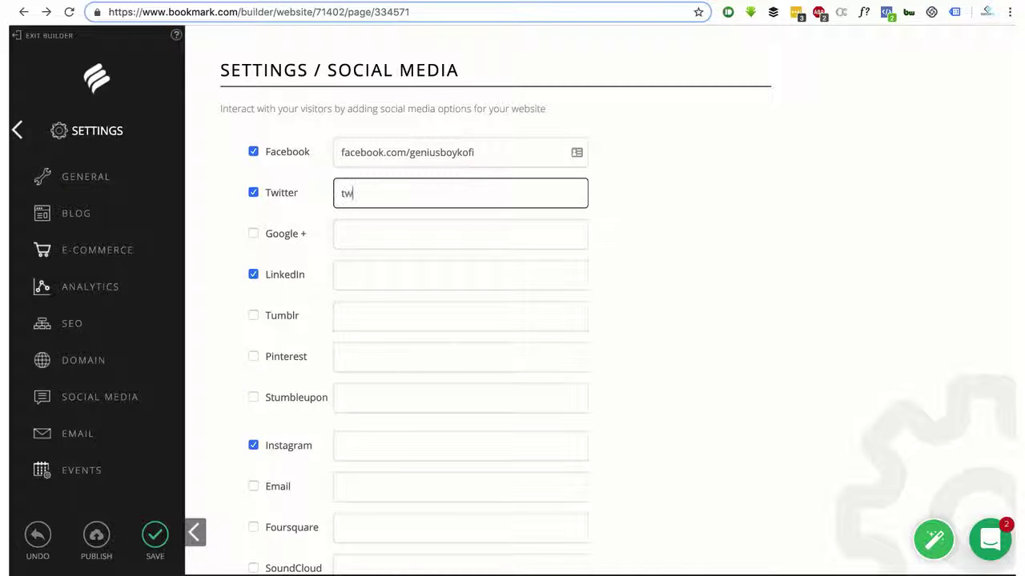
type("twitter.com/geniusboykofi")
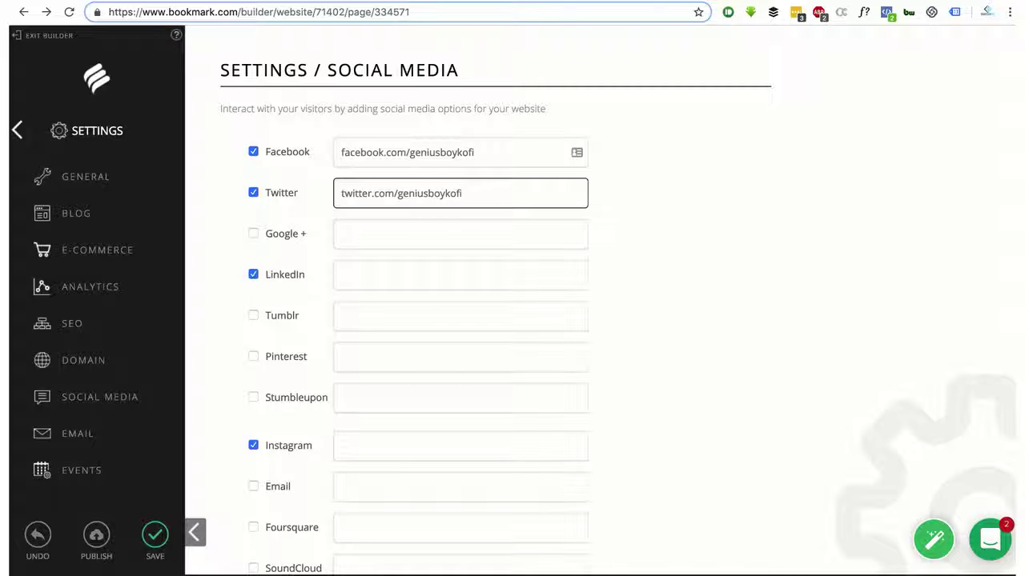
Untick Instagram and save the social media settings
left_click(254, 447)
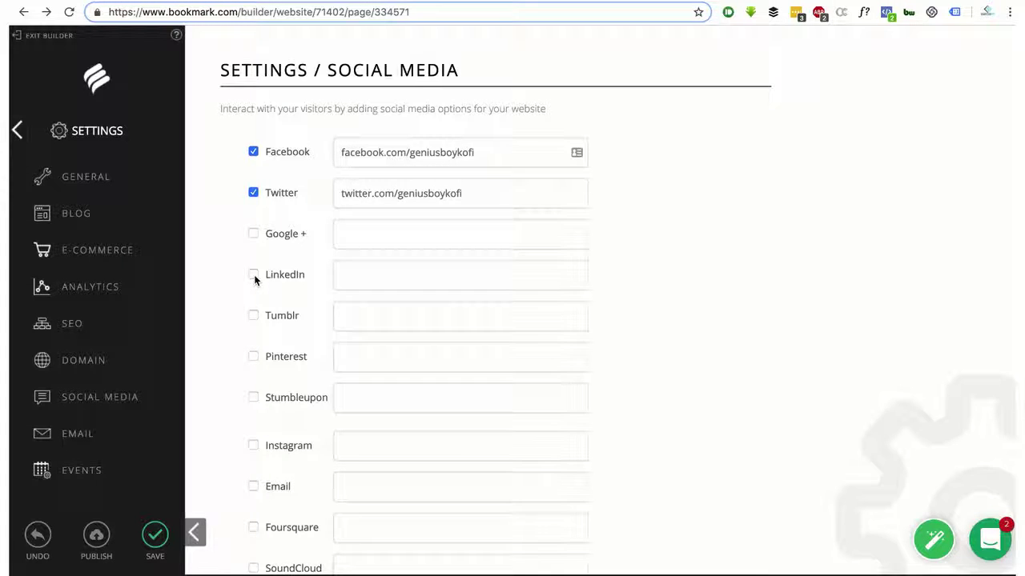
scroll(357, 245, "down", 3)
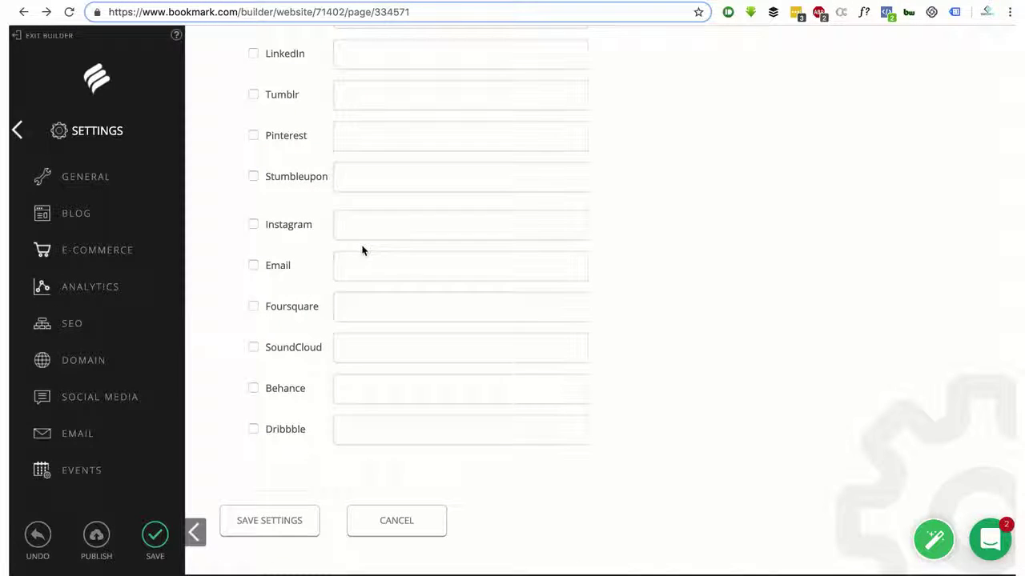
left_click(267, 519)
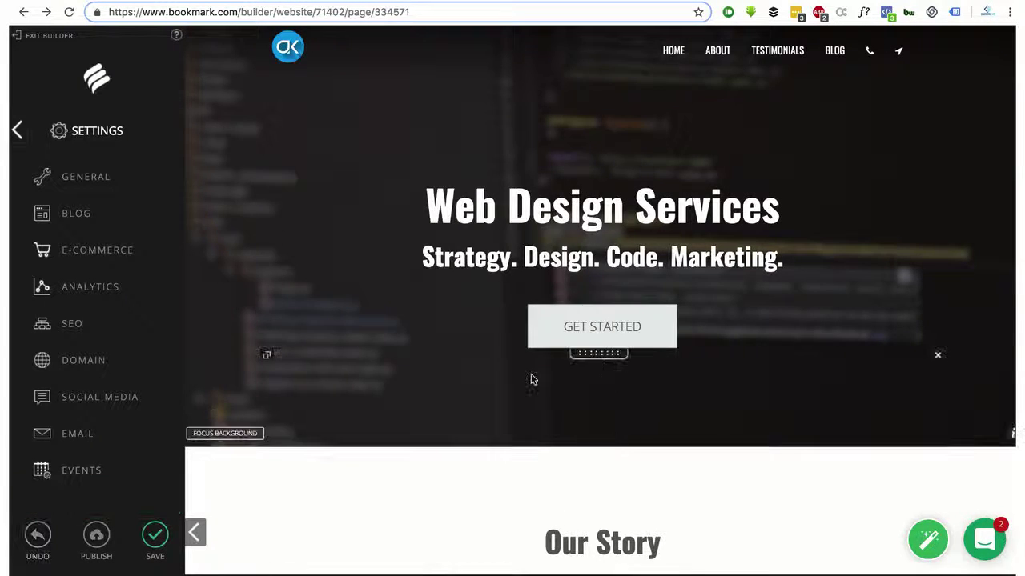
Check the preview's Follow Us section, then reopen Social Media settings to confirm the saved links
scroll(531, 377, "down", 15)
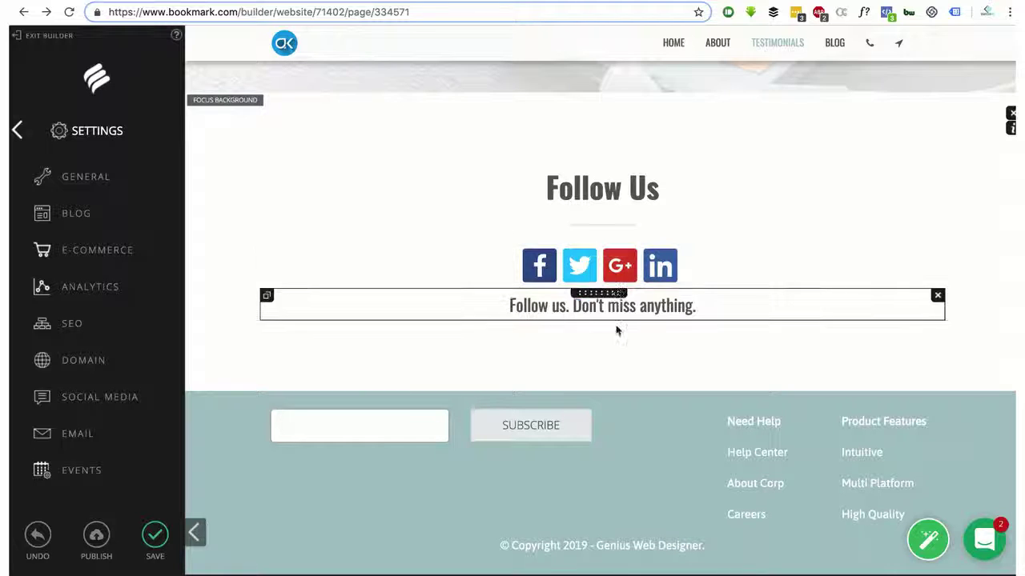
scroll(632, 468, "up", 1)
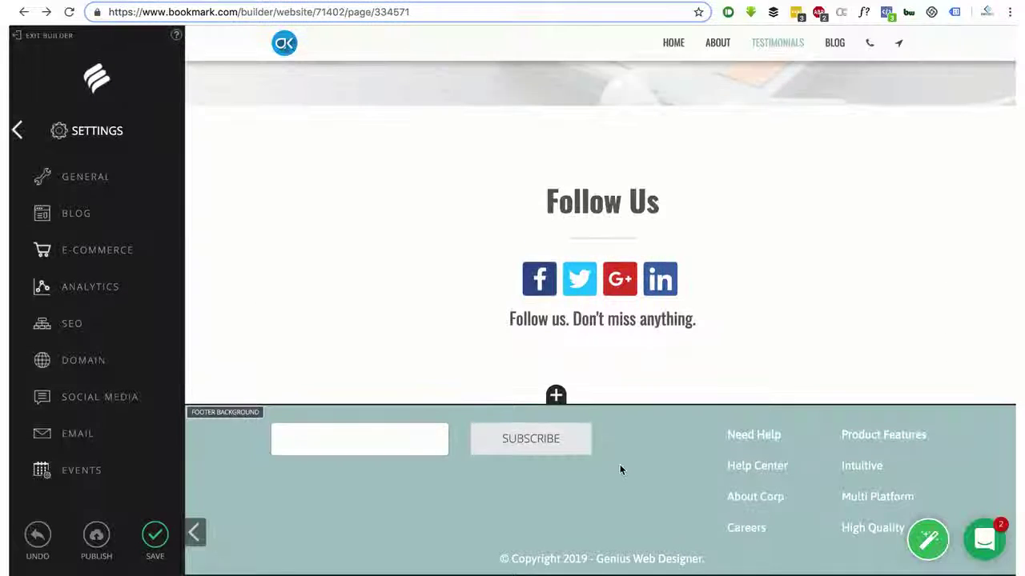
left_click(114, 400)
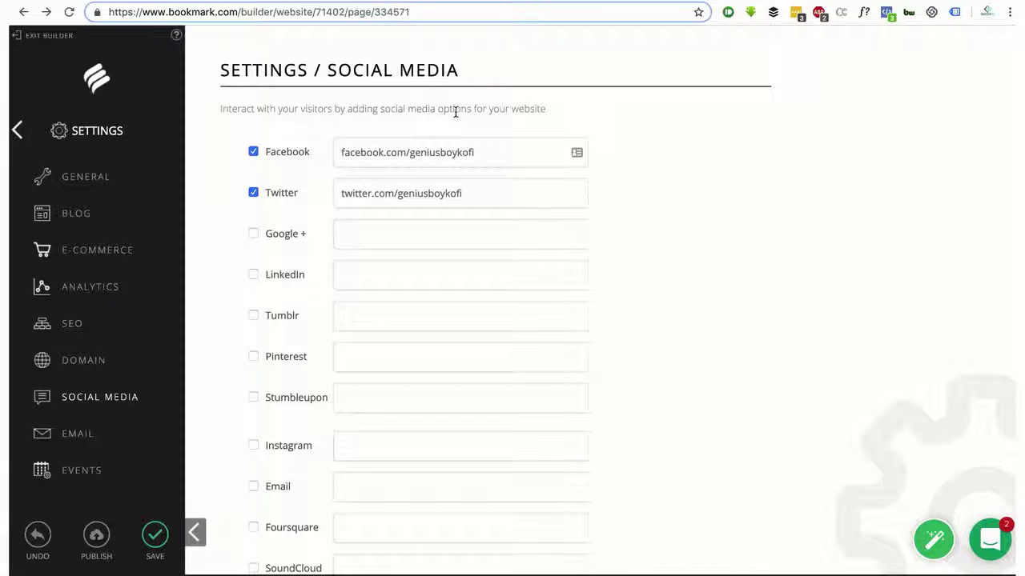
left_click(88, 398)
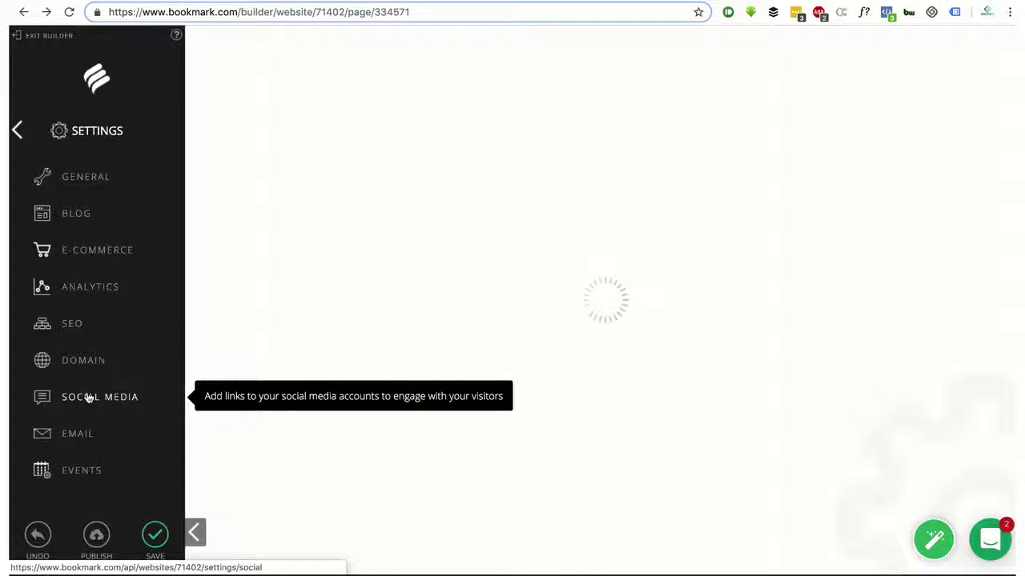
Open Email settings, highlight the site's contact address and read down to the Advanced Email pricing
left_click(83, 437)
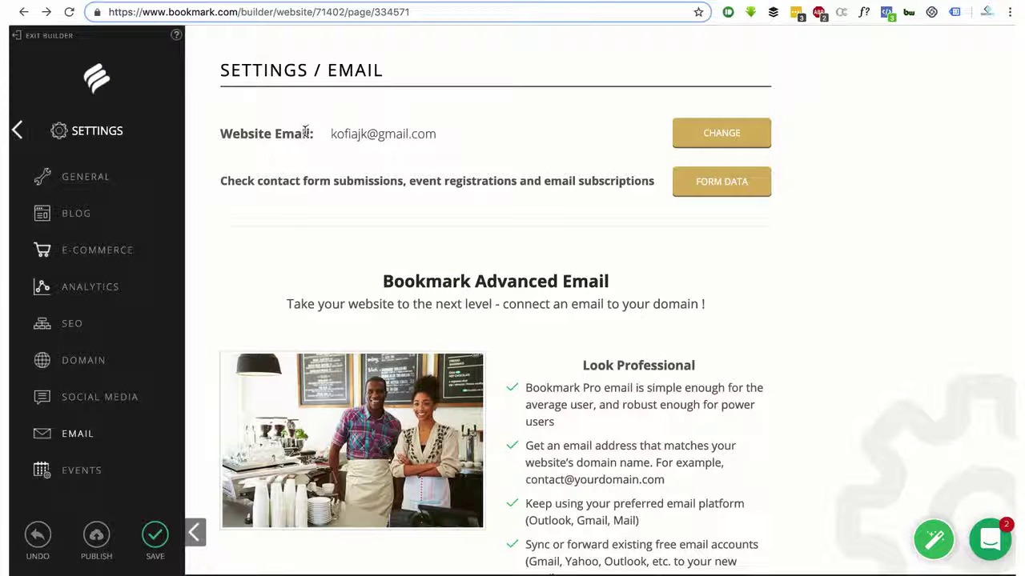
left_click_drag(327, 135, 446, 139)
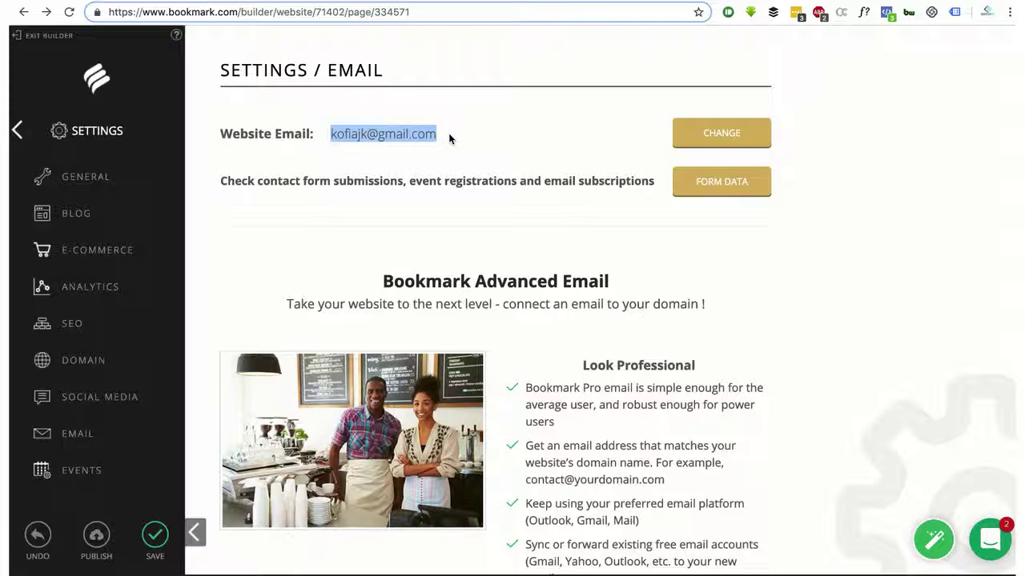
scroll(659, 259, "down", 1)
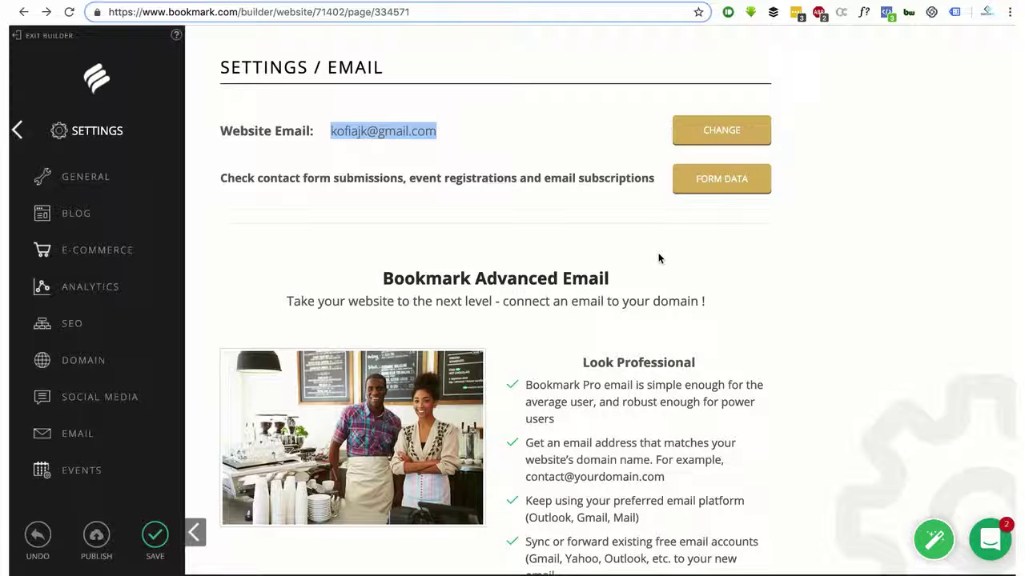
scroll(659, 258, "down", 5)
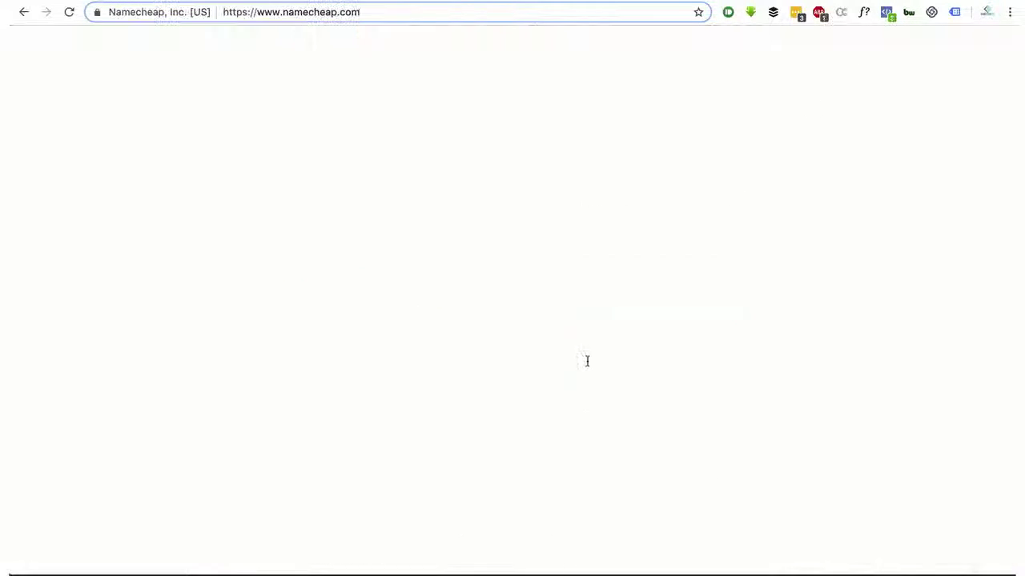
Browse Namecheap's home page and its Hosting menu before returning to Bookmark
scroll(570, 362, "down", 1)
scroll(568, 360, "up", 1)
mouse_move(619, 92)
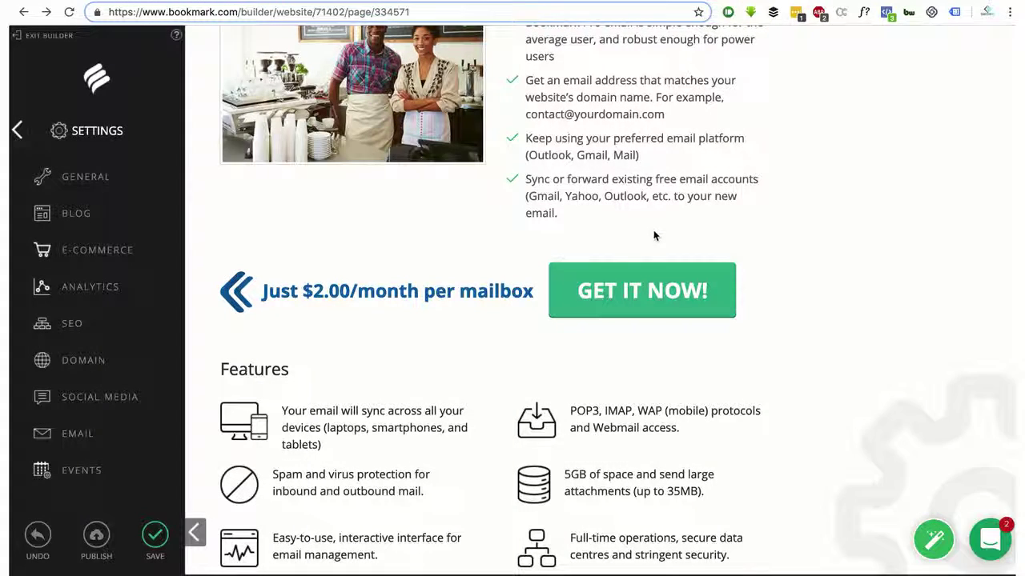
scroll(653, 235, "down", 3)
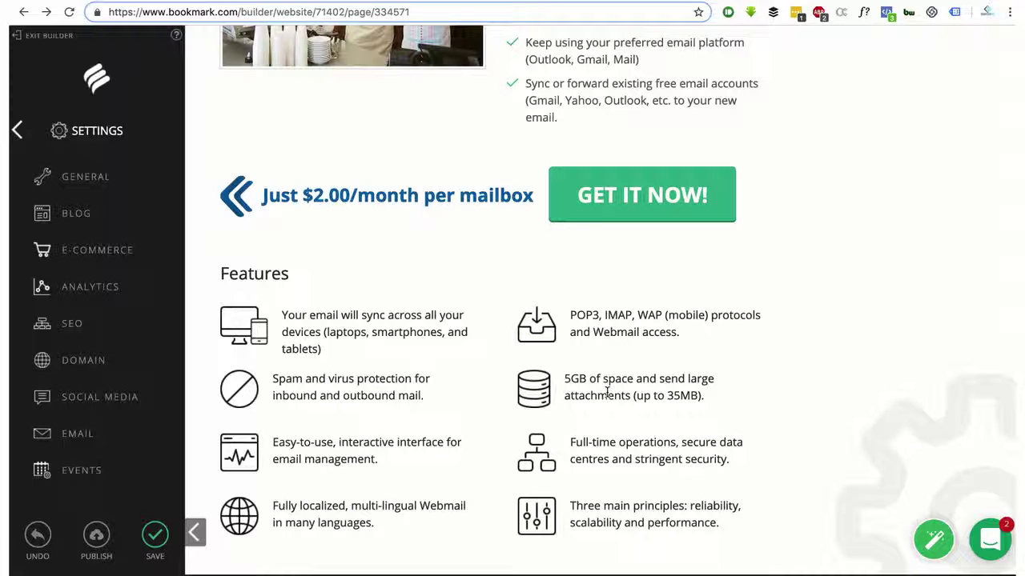
left_click_drag(730, 460, 617, 445)
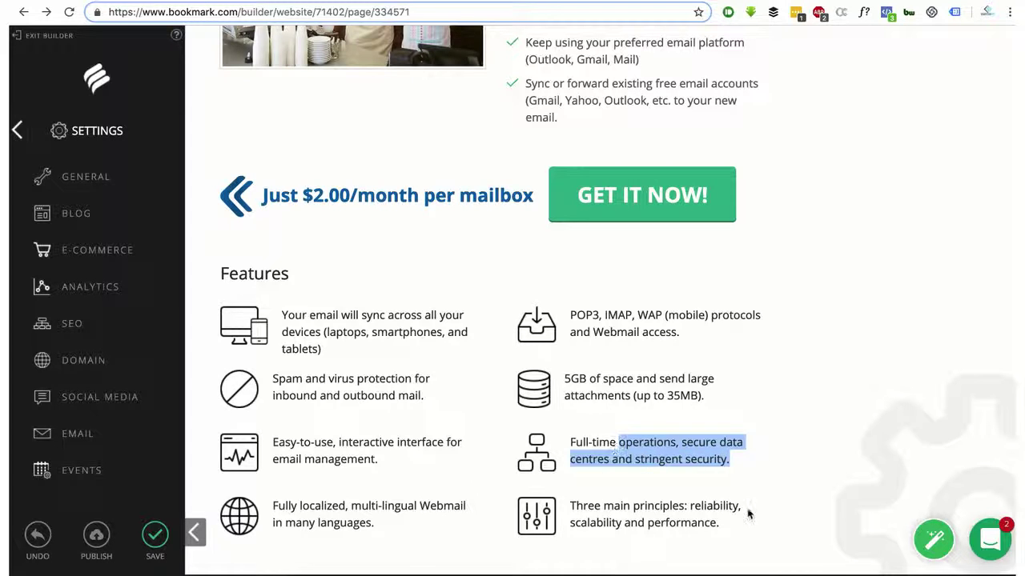
left_click_drag(745, 520, 403, 272)
left_click(403, 272)
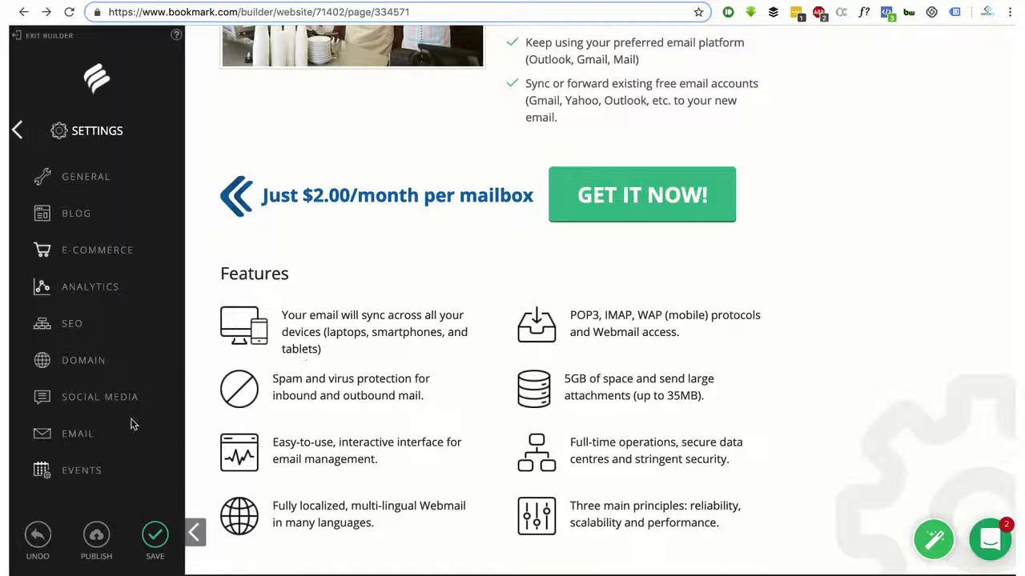
Open the Events panel and look over the Create Event form without creating an event
left_click(89, 477)
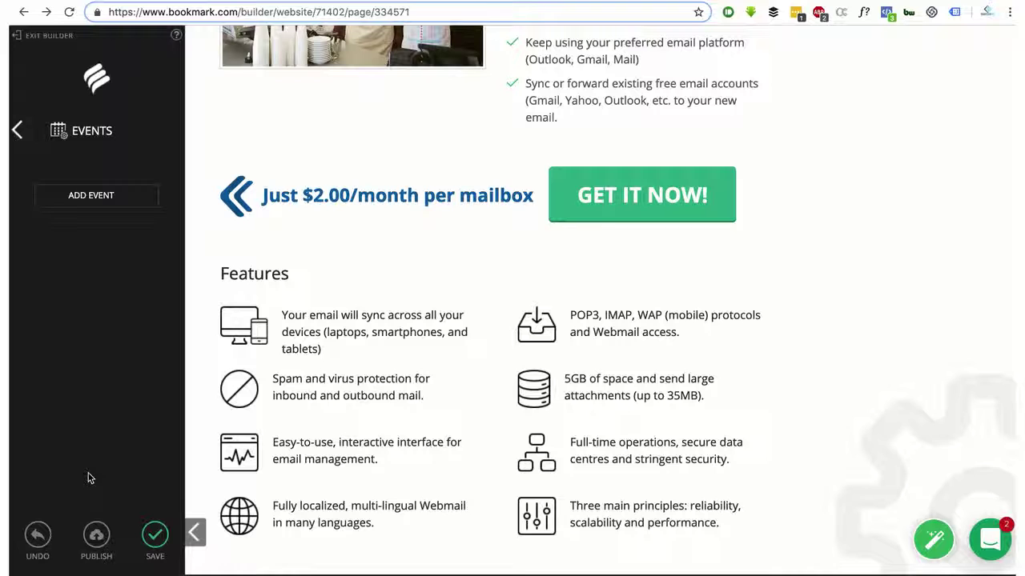
left_click(18, 131)
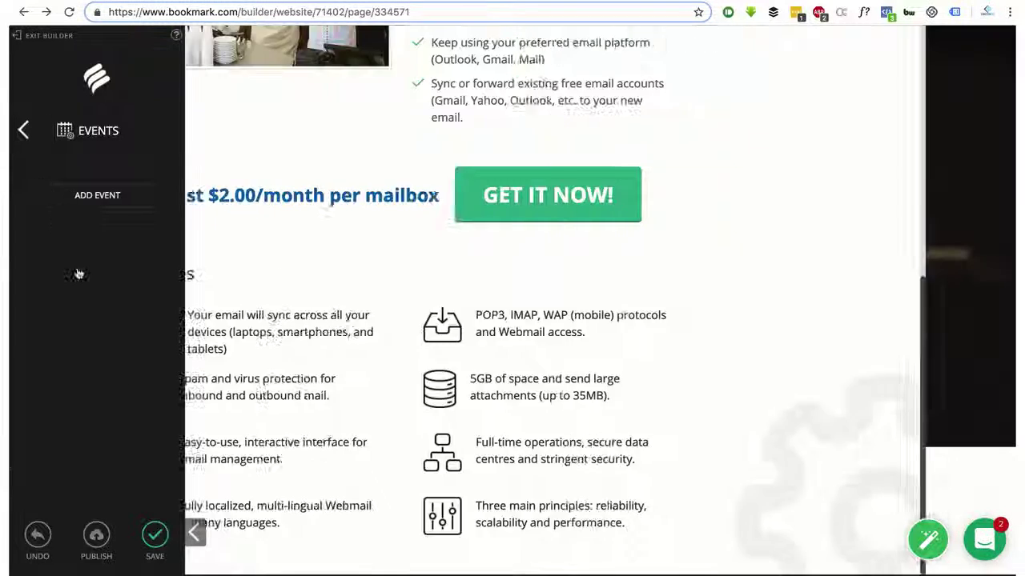
left_click(87, 470)
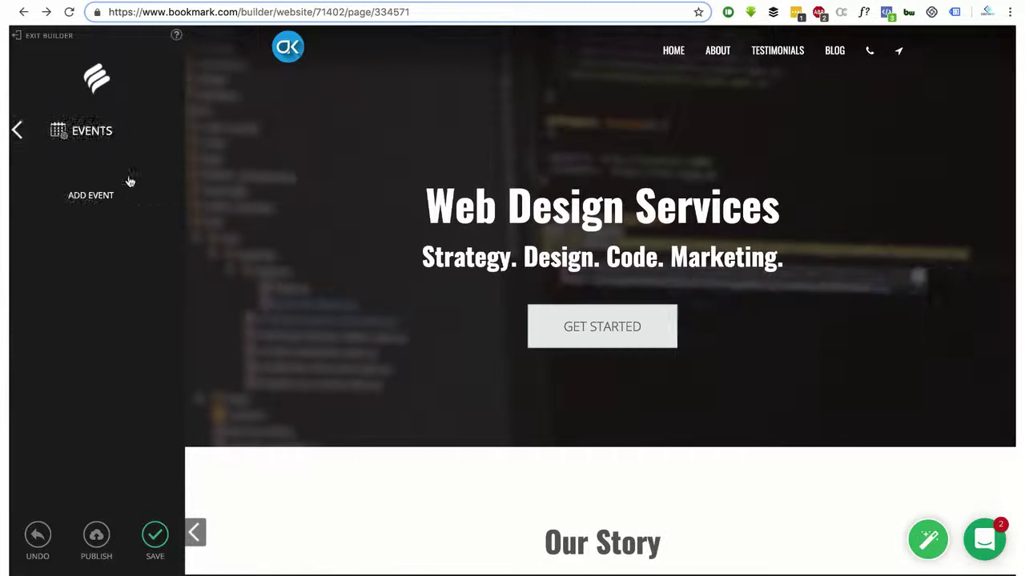
left_click(106, 205)
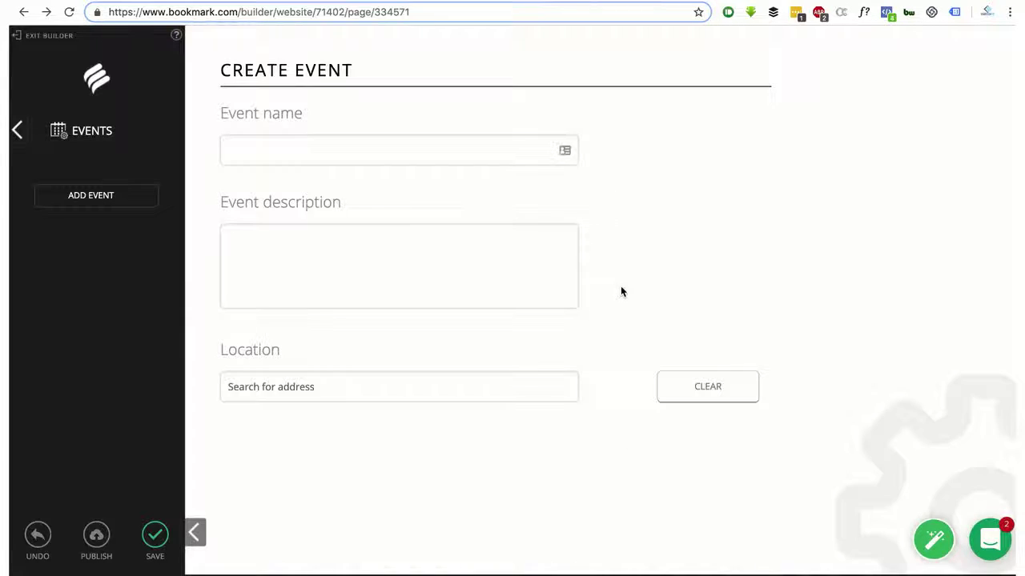
left_click(295, 289)
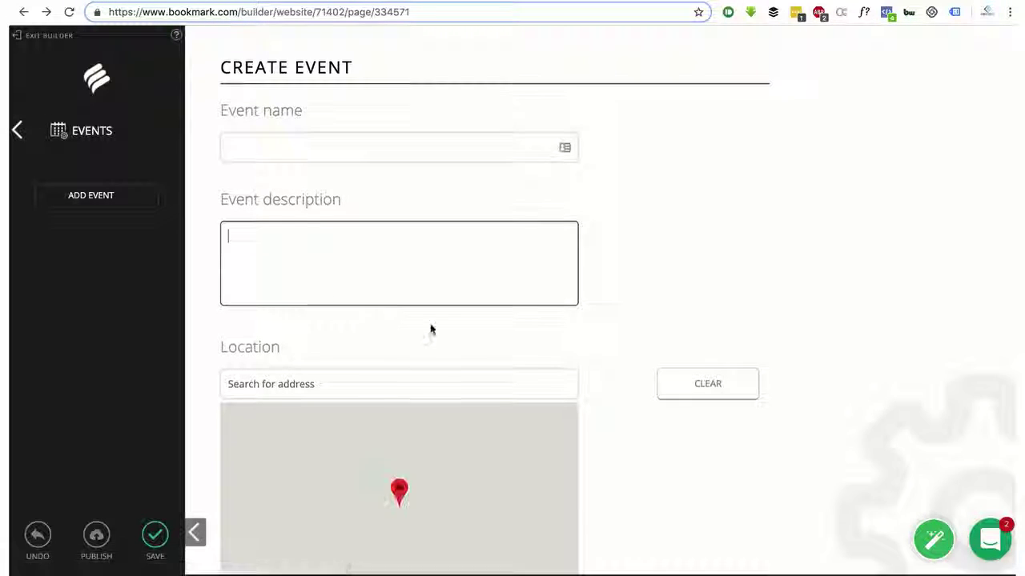
scroll(431, 320, "down", 4)
scroll(430, 319, "down", 3)
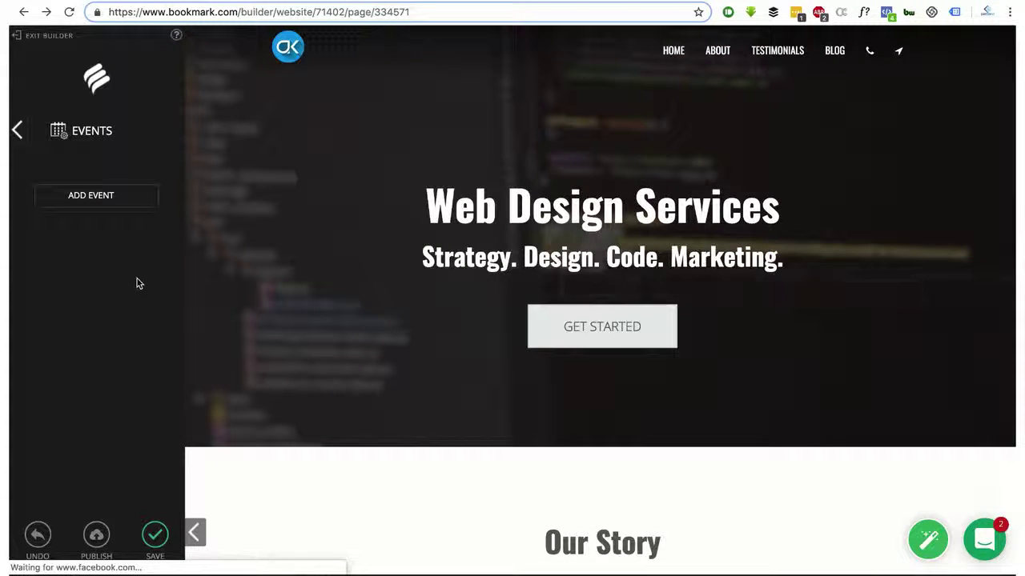
Return to the Settings list and save the site's changes
left_click(17, 130)
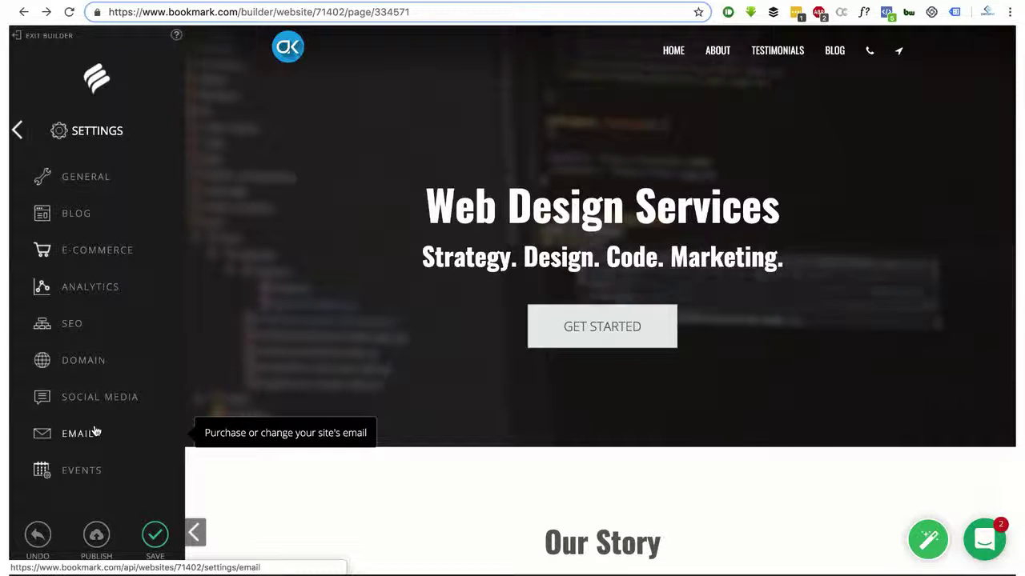
left_click(155, 536)
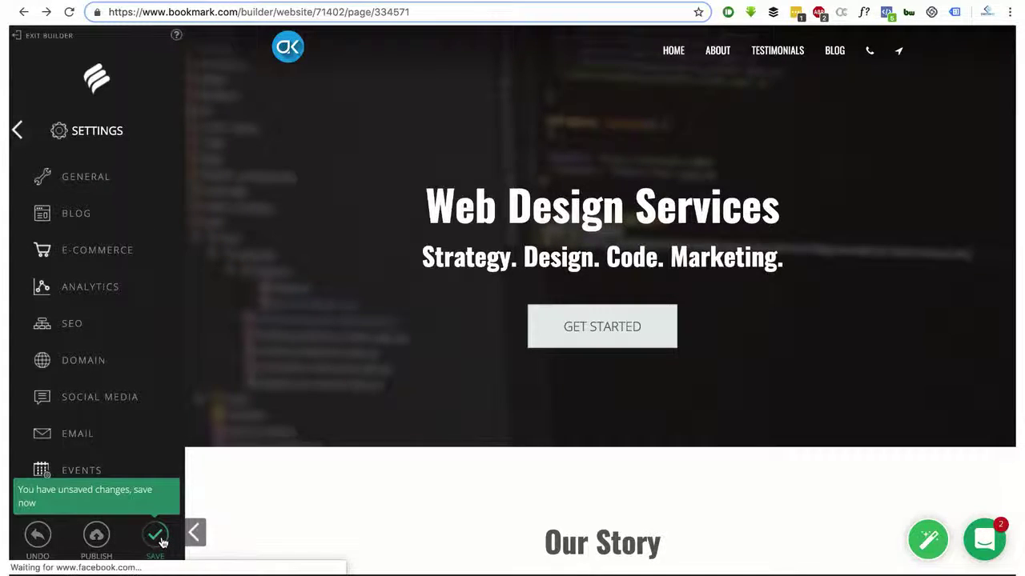